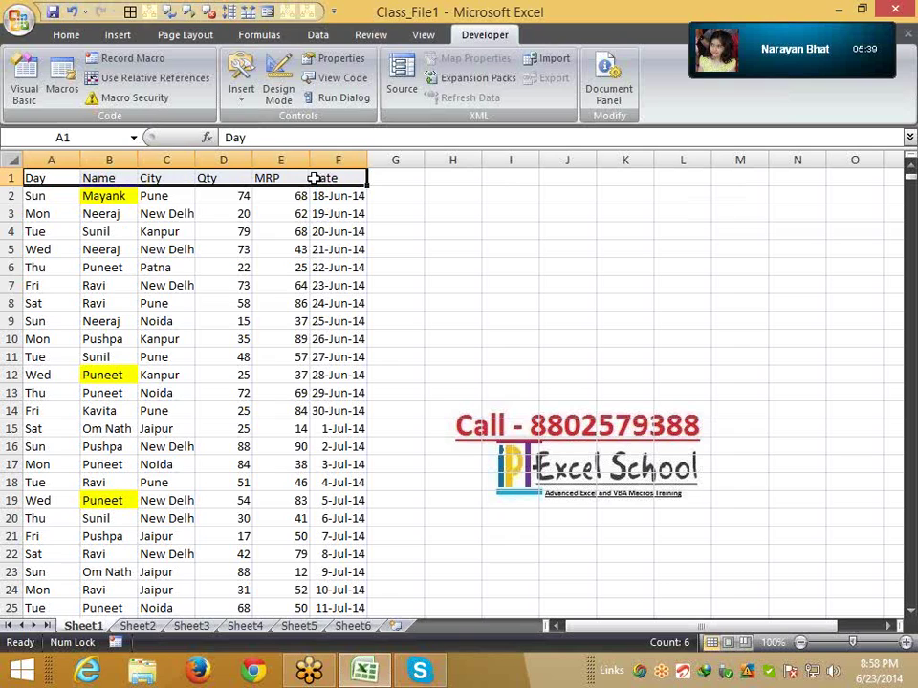
Delete the Qty header in D1 and restore it with undo, then select A1 and show the Insert ribbon
left_click(239, 178)
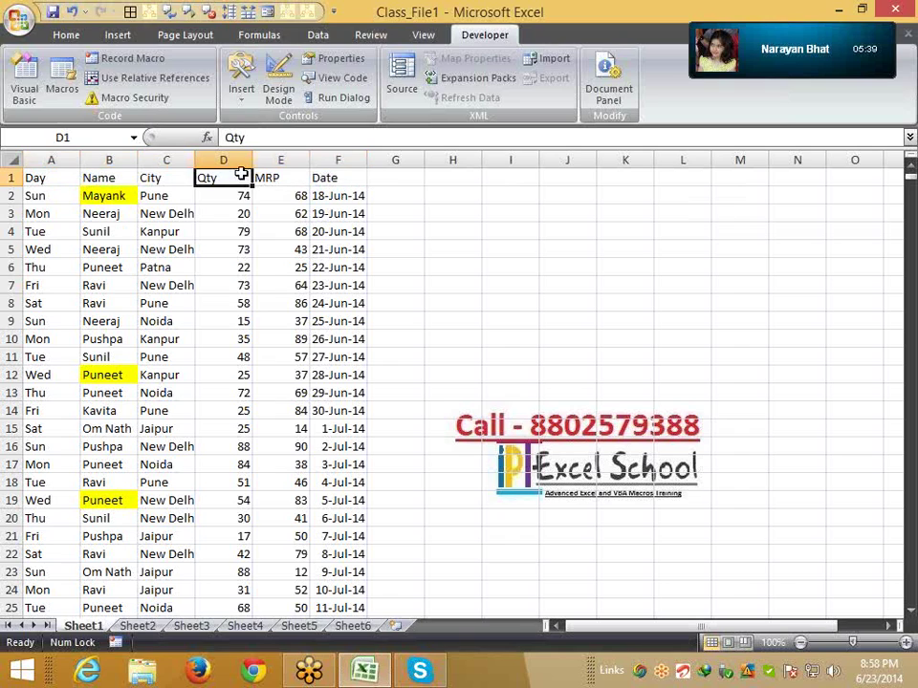
key("Delete")
left_click(222, 287)
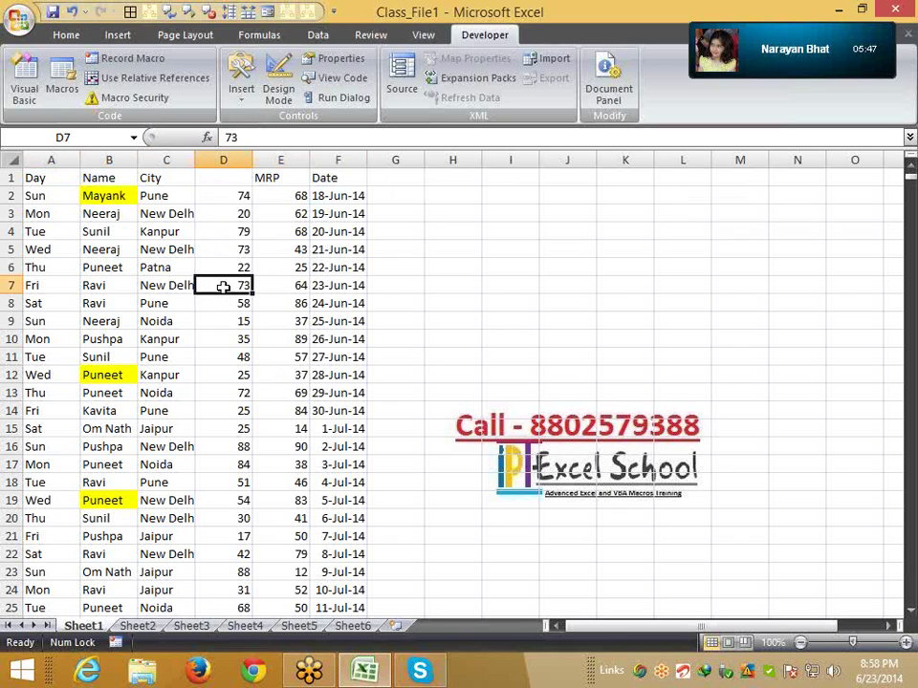
key("ctrl+z")
left_click(40, 178)
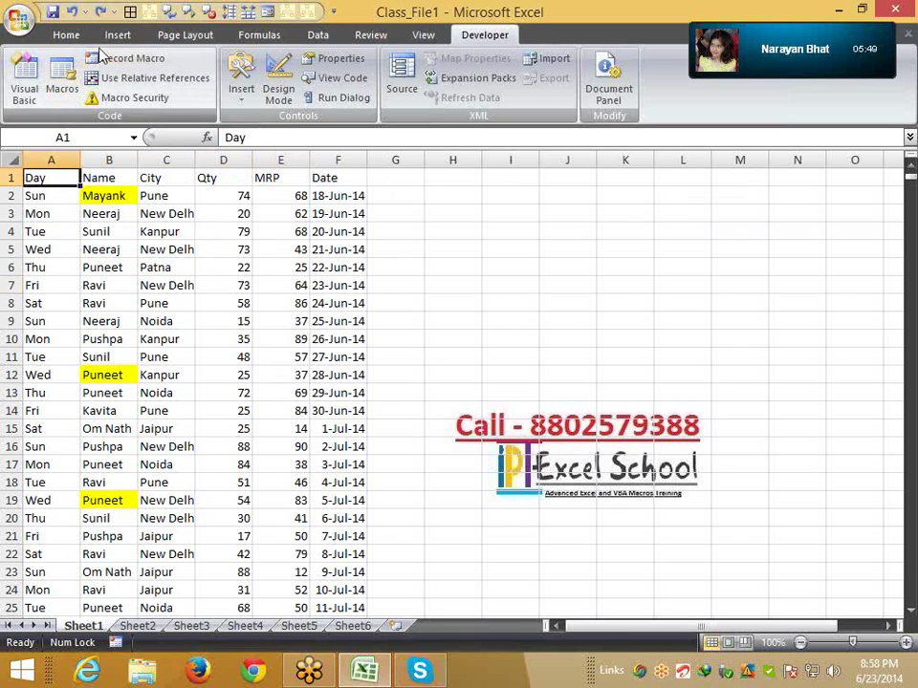
left_click(118, 35)
Create PivotTable1 from Sheet1!$A$1:$F$3402 on a new worksheet
left_click(35, 95)
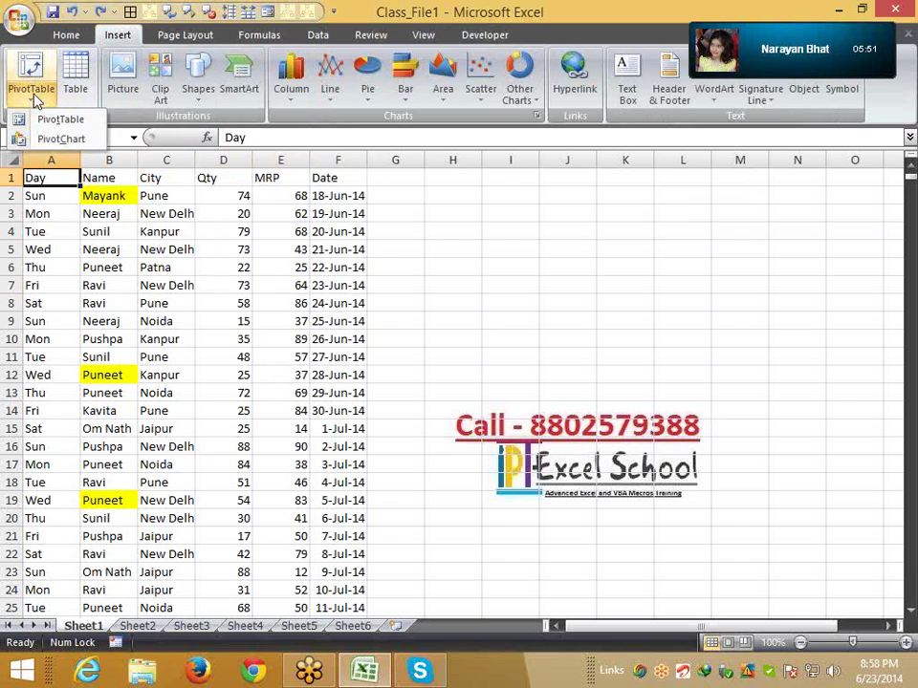
left_click(43, 119)
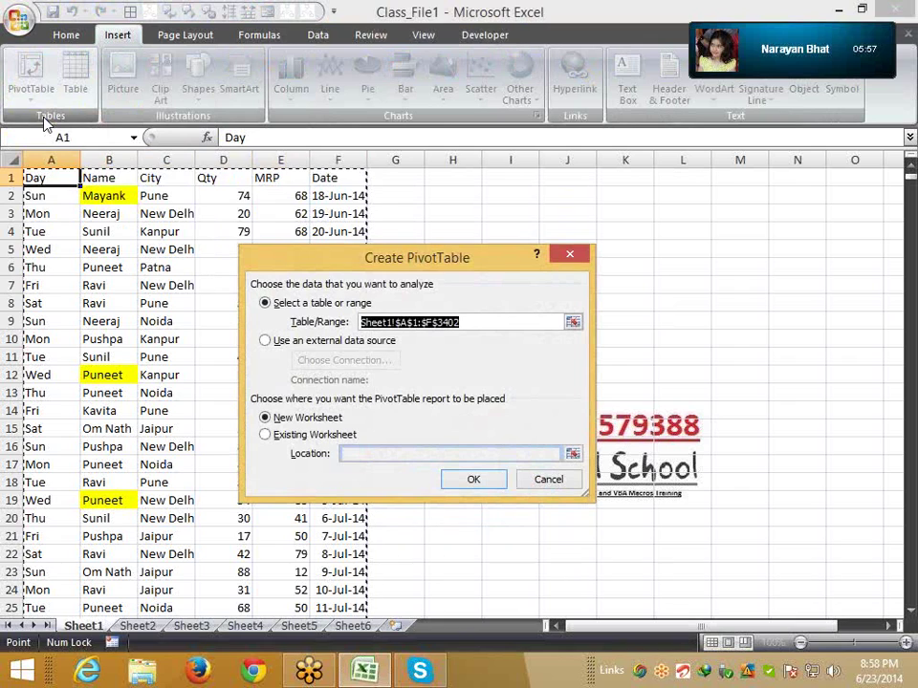
left_click(474, 479)
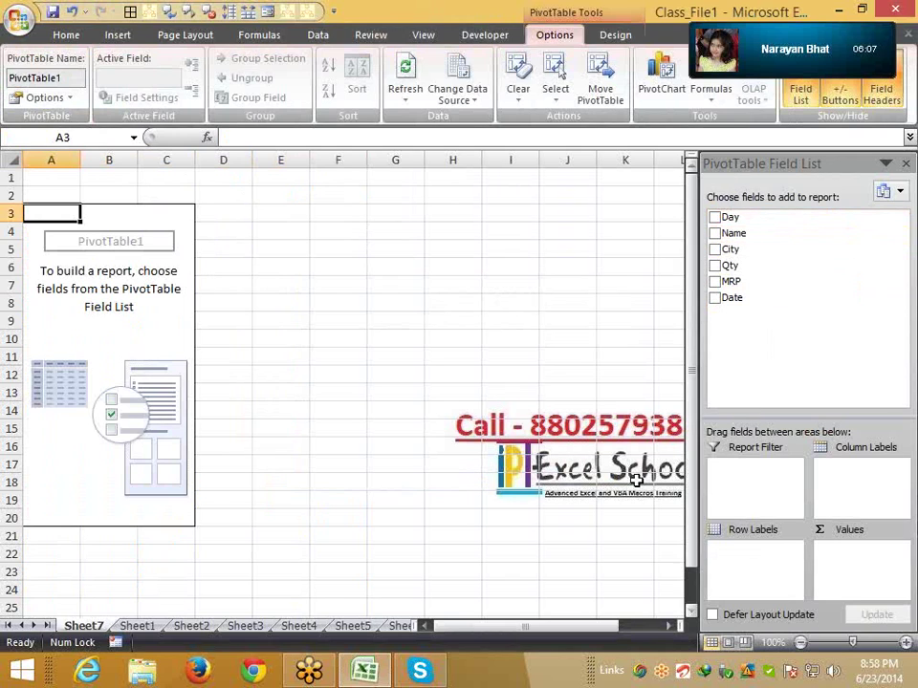
left_click(137, 625)
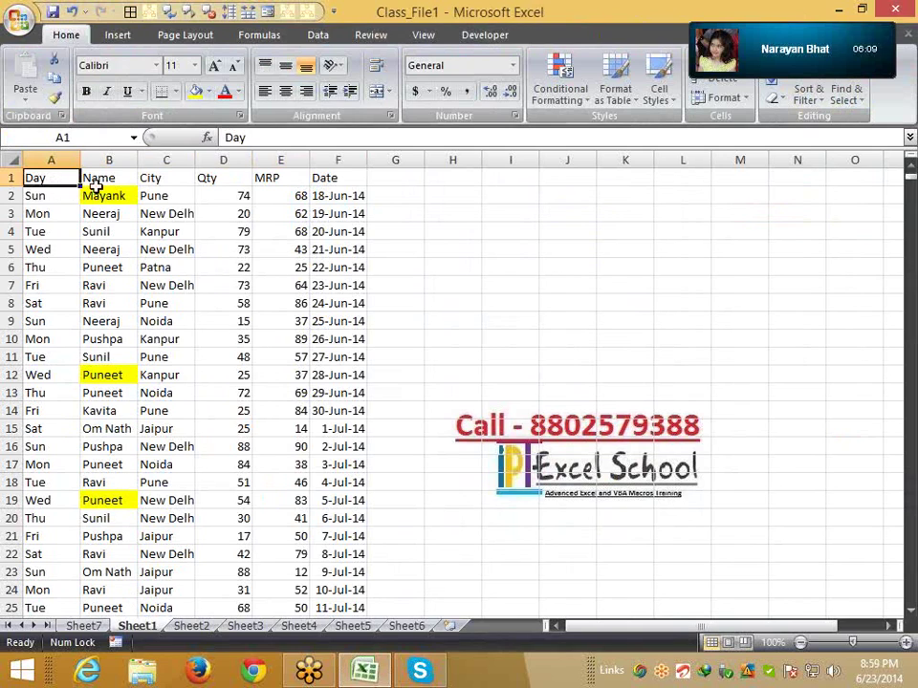
left_click_drag(48, 178, 330, 177)
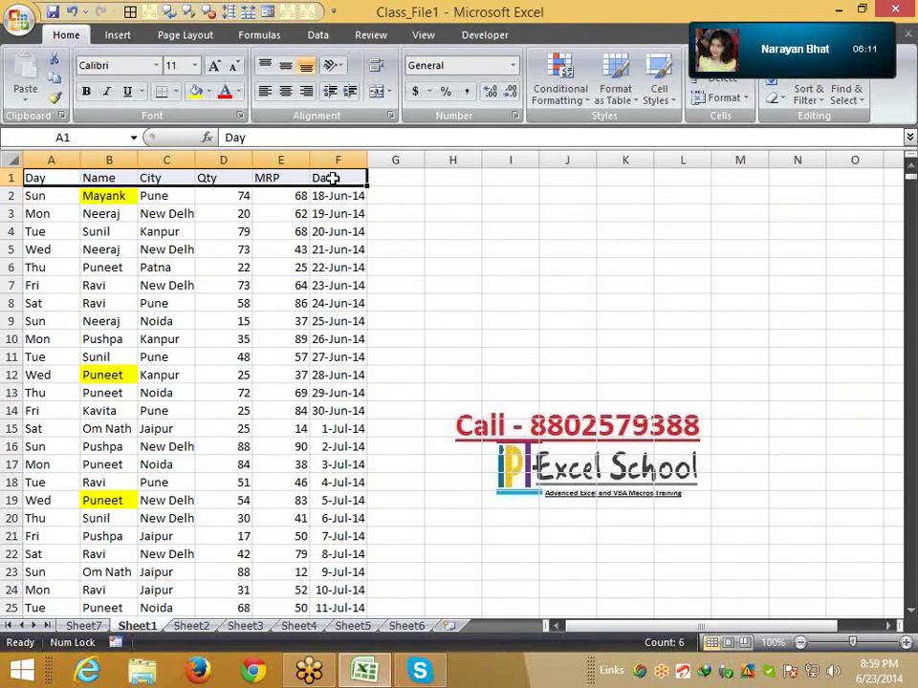
left_click(206, 177)
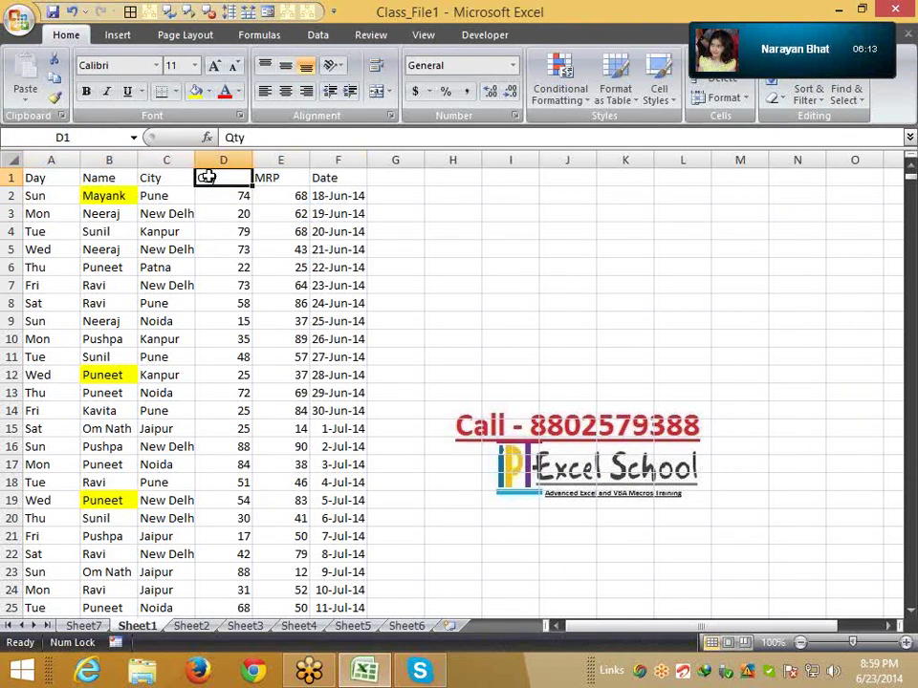
left_click(73, 626)
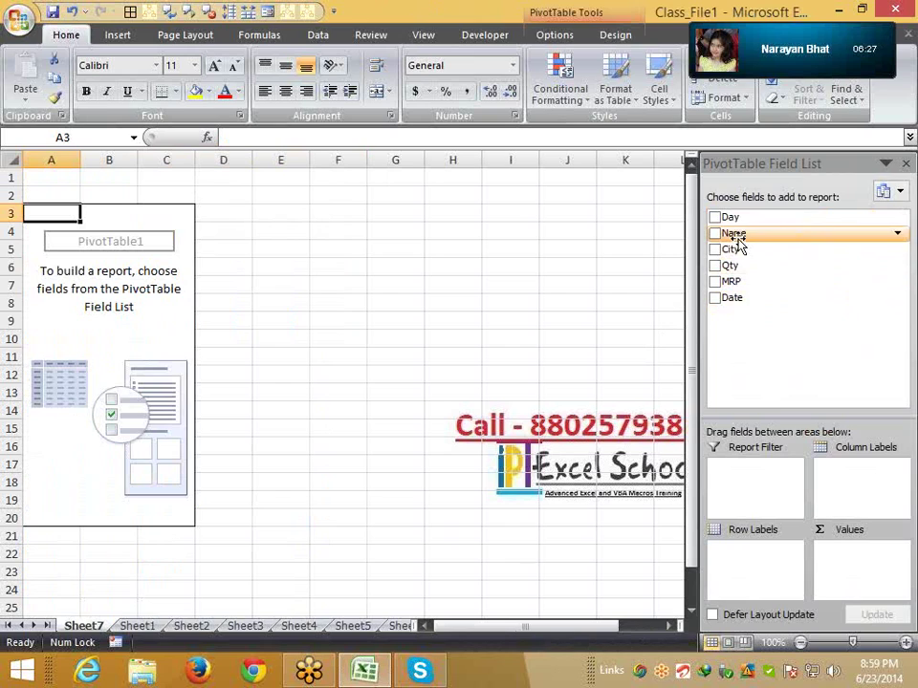
Place the Name field in Row Labels, listing Kavita through Sunil with a Grand Total
left_click_drag(734, 233, 747, 603)
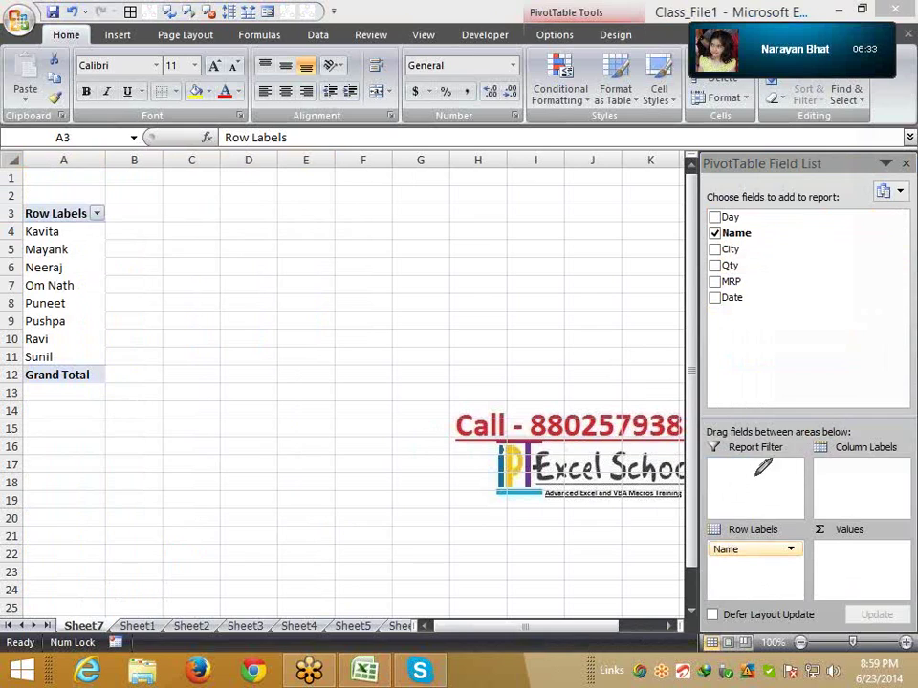
left_click_drag(755, 478, 838, 571)
mouse_move(771, 593)
left_mouse_down()
mouse_move(780, 556)
mouse_move(840, 468)
mouse_move(846, 486)
left_mouse_up()
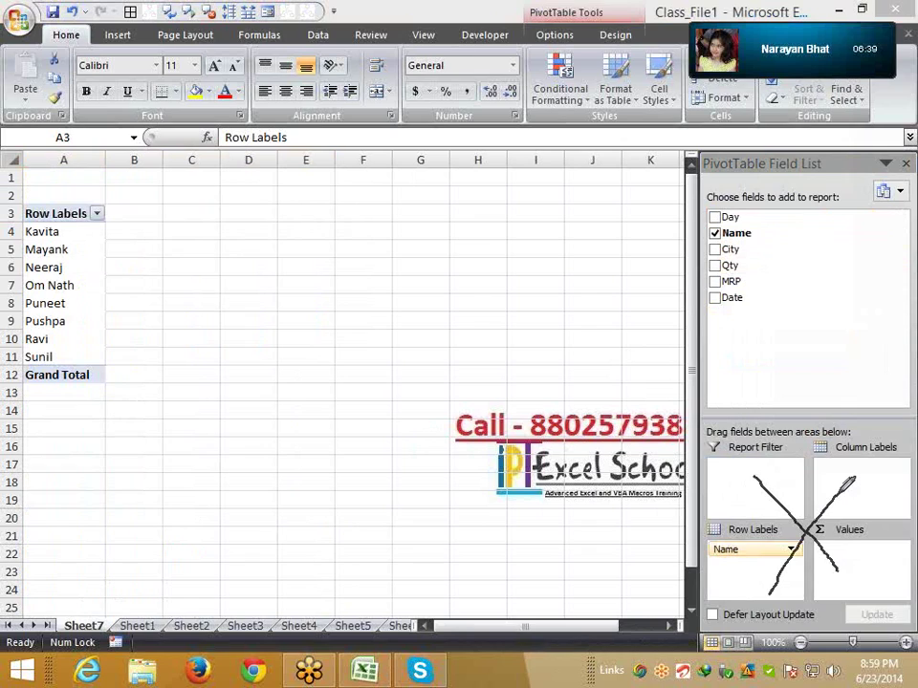
mouse_move(720, 477)
left_mouse_down()
mouse_move(756, 483)
mouse_move(780, 454)
left_mouse_up()
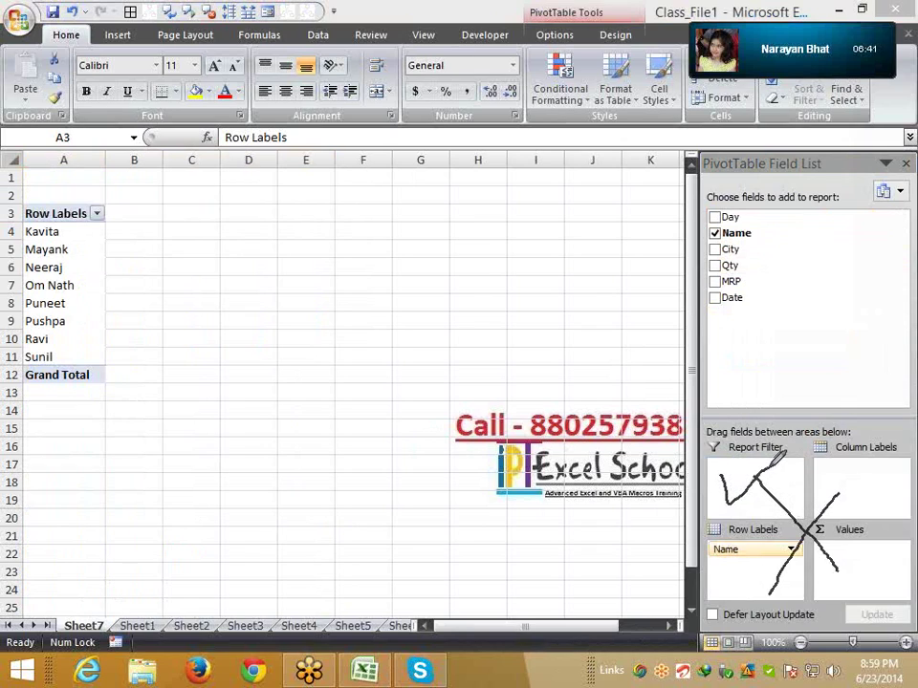
mouse_move(850, 483)
left_mouse_down()
mouse_move(865, 505)
mouse_move(887, 485)
left_mouse_up()
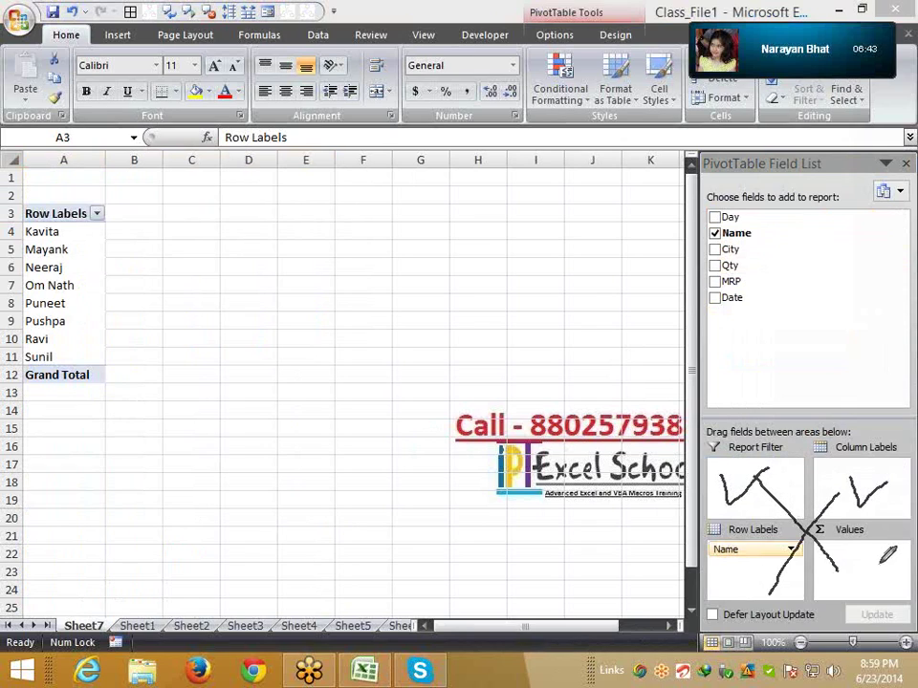
left_click_drag(844, 566, 878, 558)
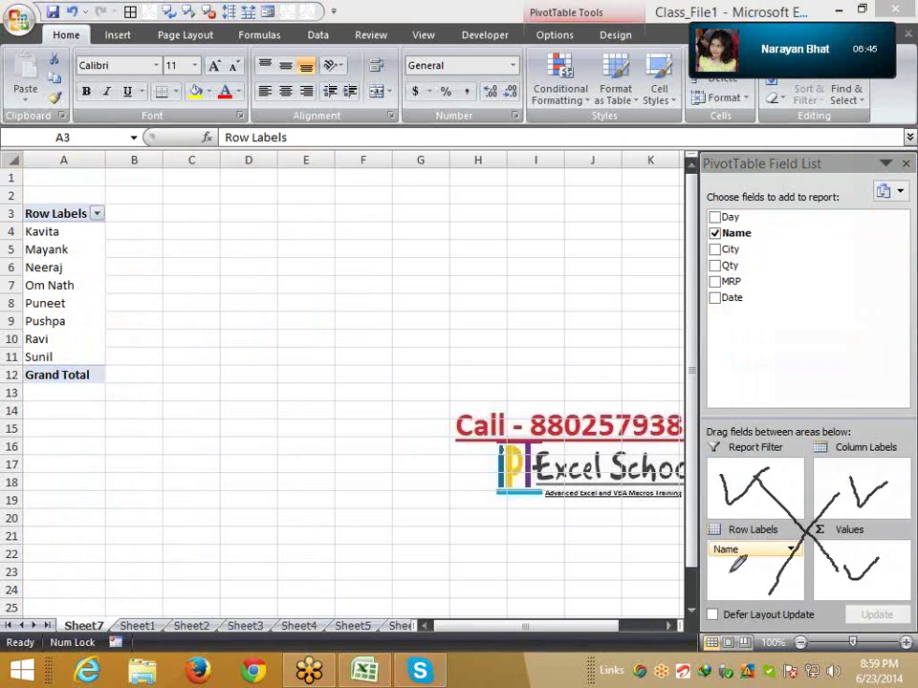
left_click_drag(730, 578, 769, 566)
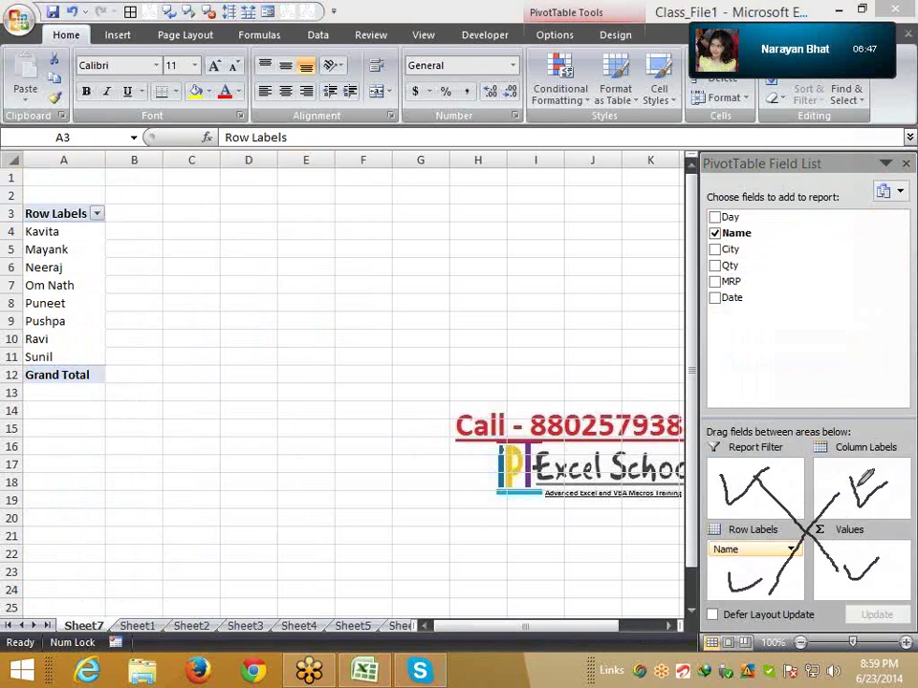
mouse_move(854, 481)
left_mouse_down()
mouse_move(768, 593)
mouse_move(729, 597)
mouse_move(894, 478)
left_mouse_up()
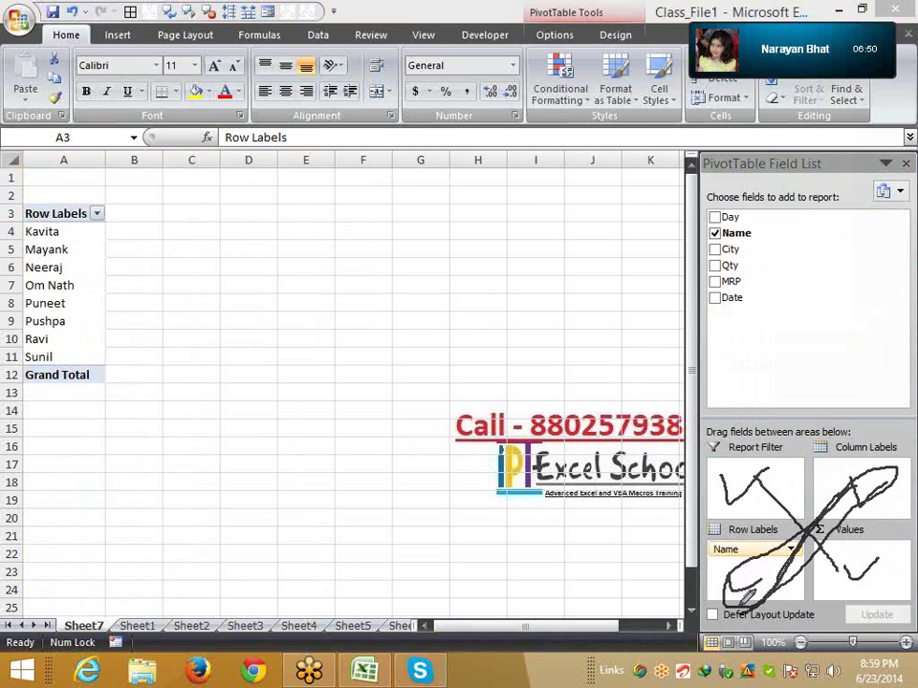
mouse_move(872, 587)
left_mouse_down()
mouse_move(796, 503)
mouse_move(754, 475)
left_mouse_up()
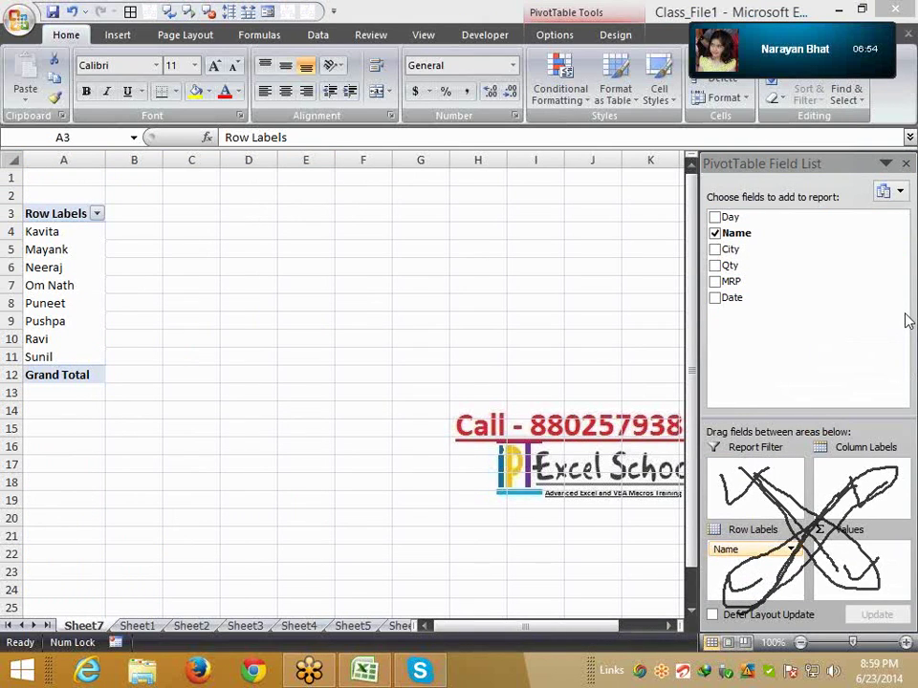
left_click(805, 431)
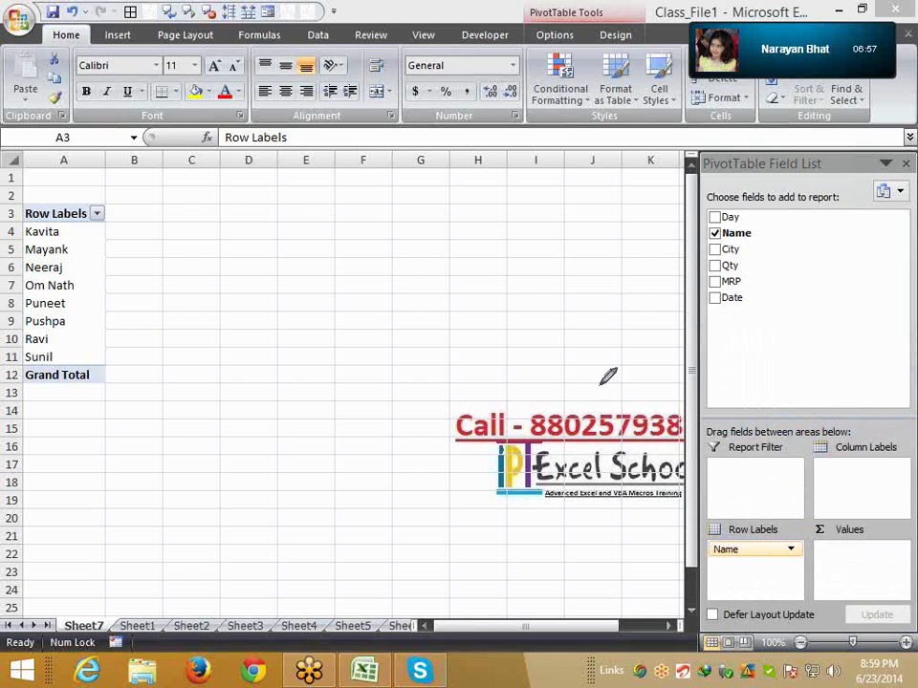
right_click(531, 335)
left_click(555, 360)
left_click_drag(77, 233, 74, 357)
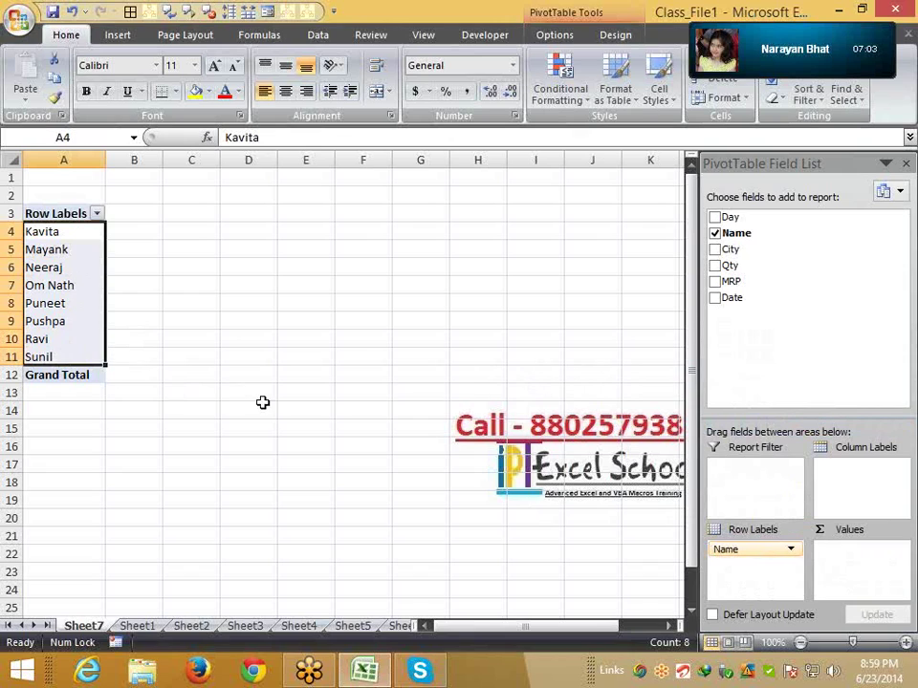
left_click_drag(727, 548, 821, 479)
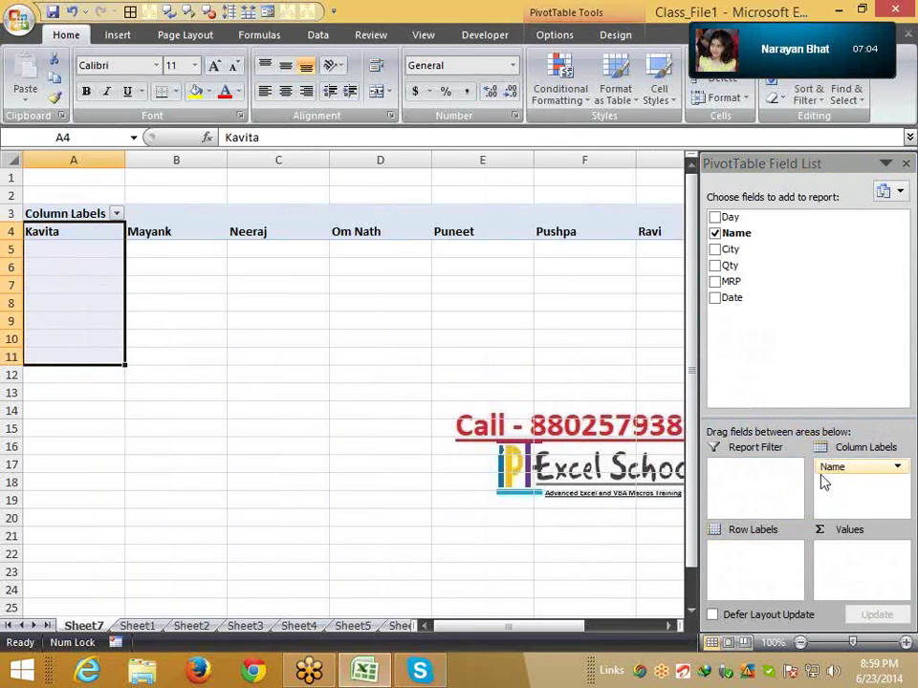
left_click(163, 230)
left_click_drag(82, 233, 545, 244)
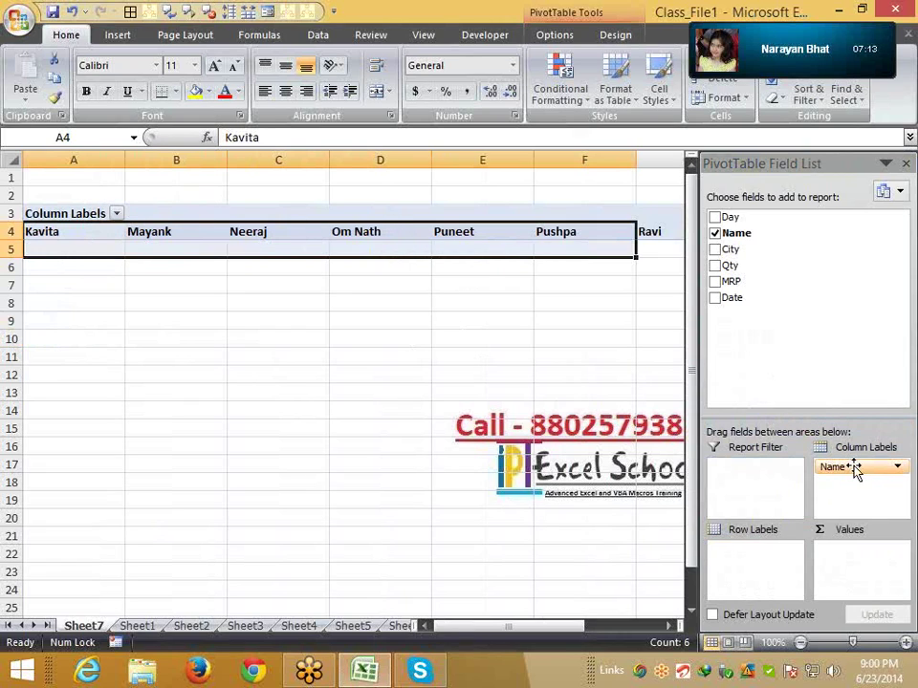
left_click_drag(856, 467, 762, 564)
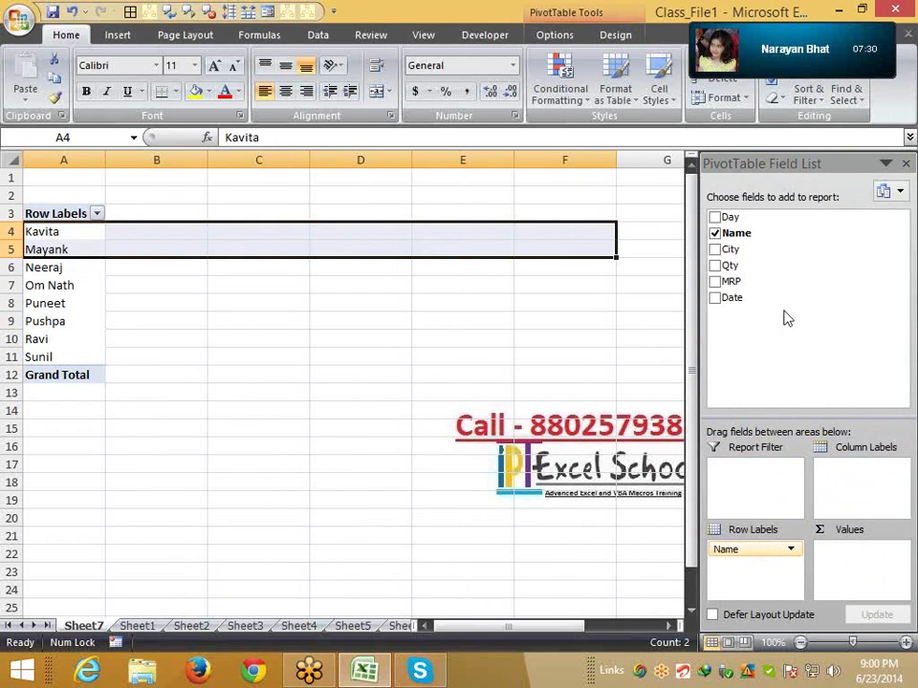
Add Qty to the Values box as Sum of Qty, with a Grand Total of 171772
left_click_drag(734, 265, 854, 569)
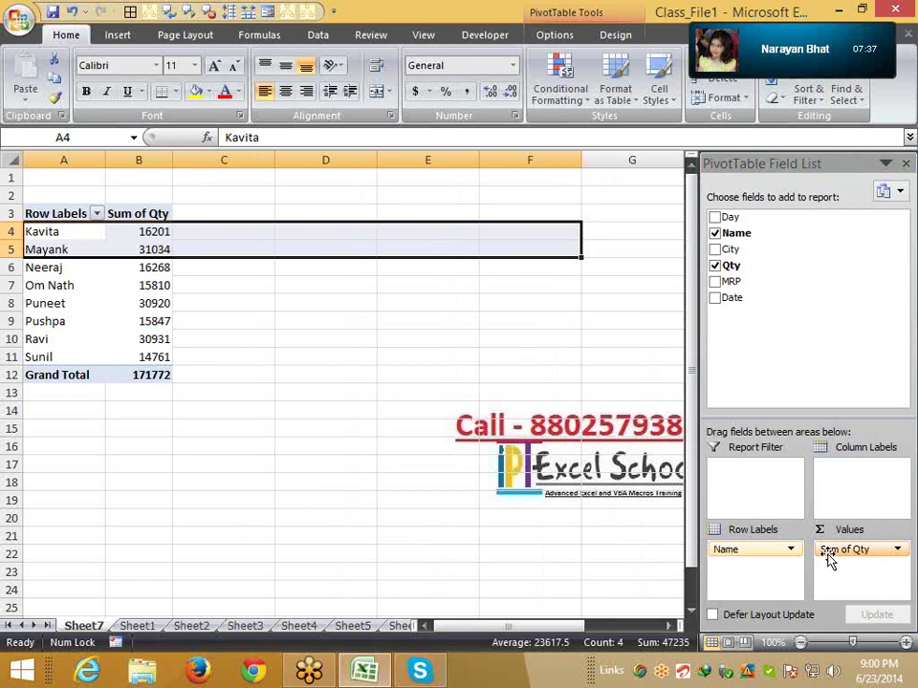
left_click_drag(828, 559, 857, 568)
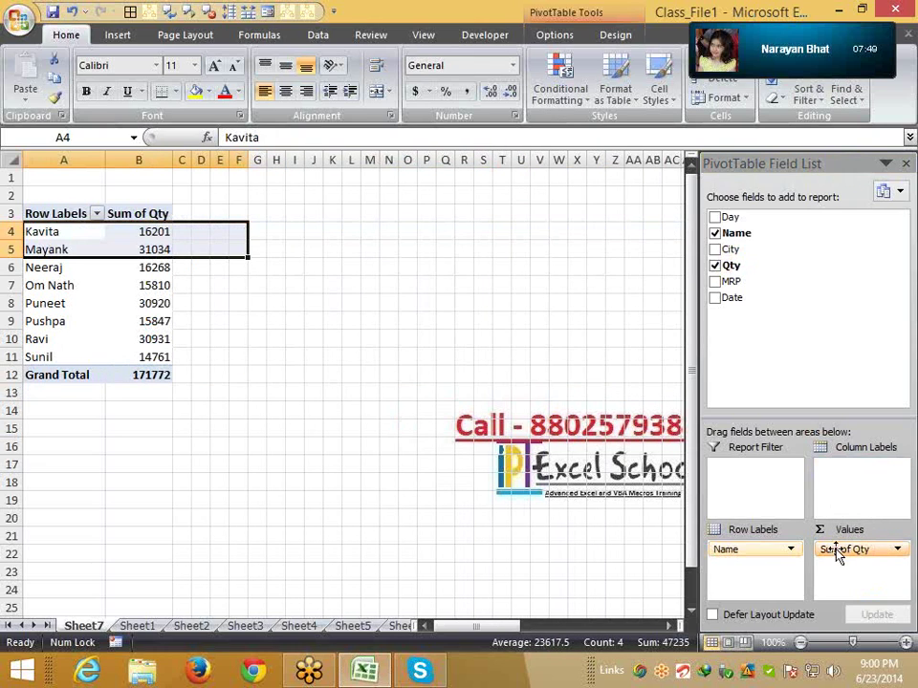
left_click_drag(837, 559, 857, 568)
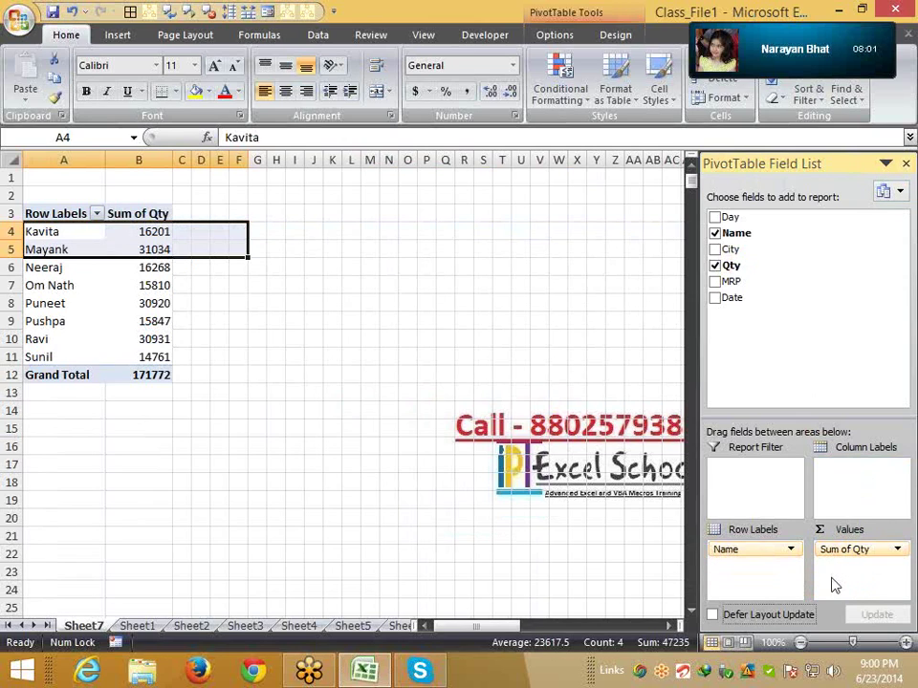
left_click(897, 548)
left_click(880, 529)
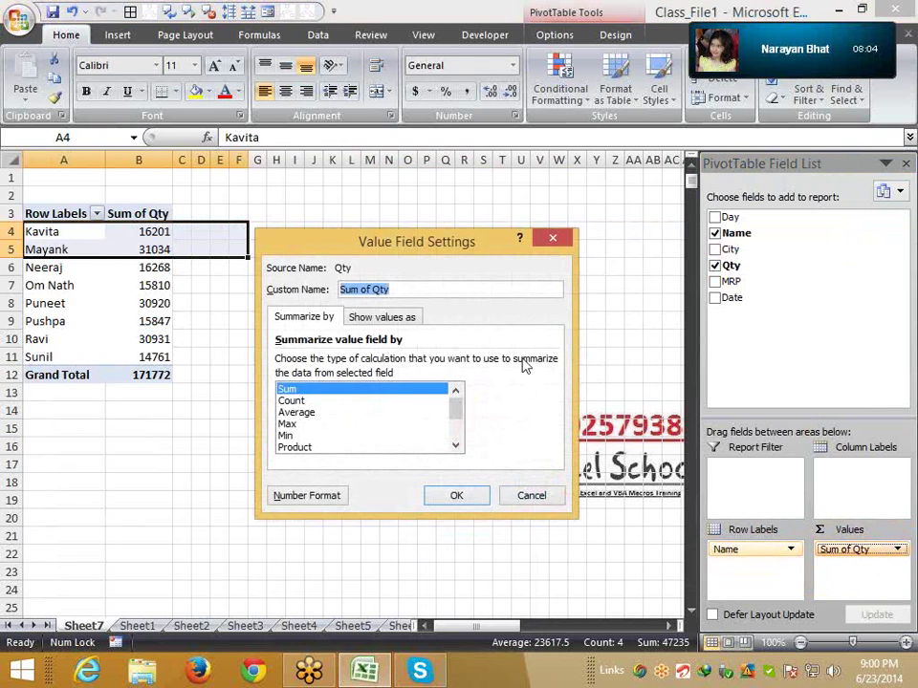
left_click(292, 400)
left_click(296, 412)
left_click(299, 424)
left_click(289, 435)
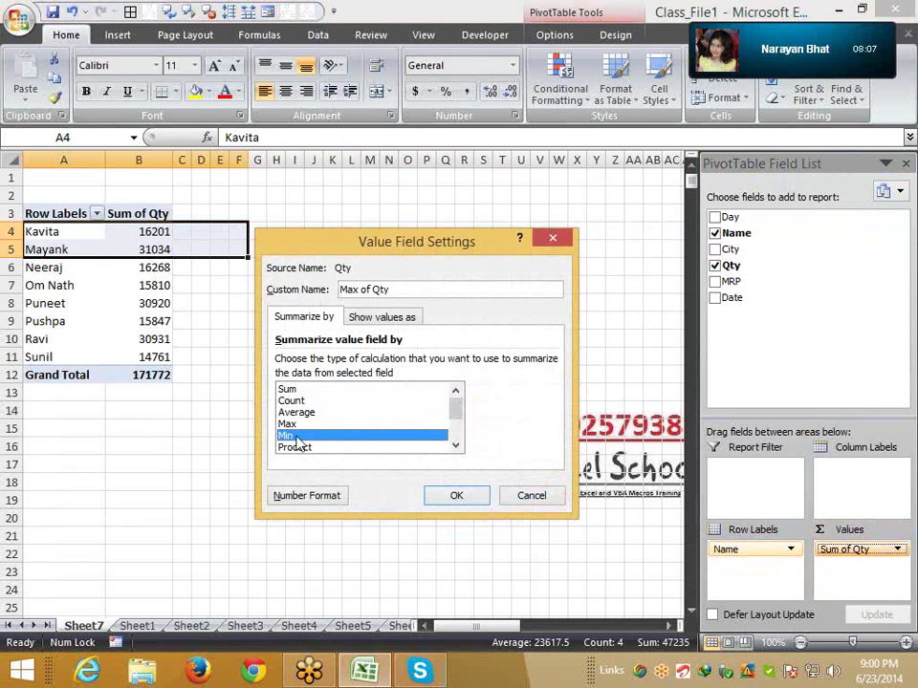
scroll(461, 418, "down", 1)
scroll(466, 416, "up", 1)
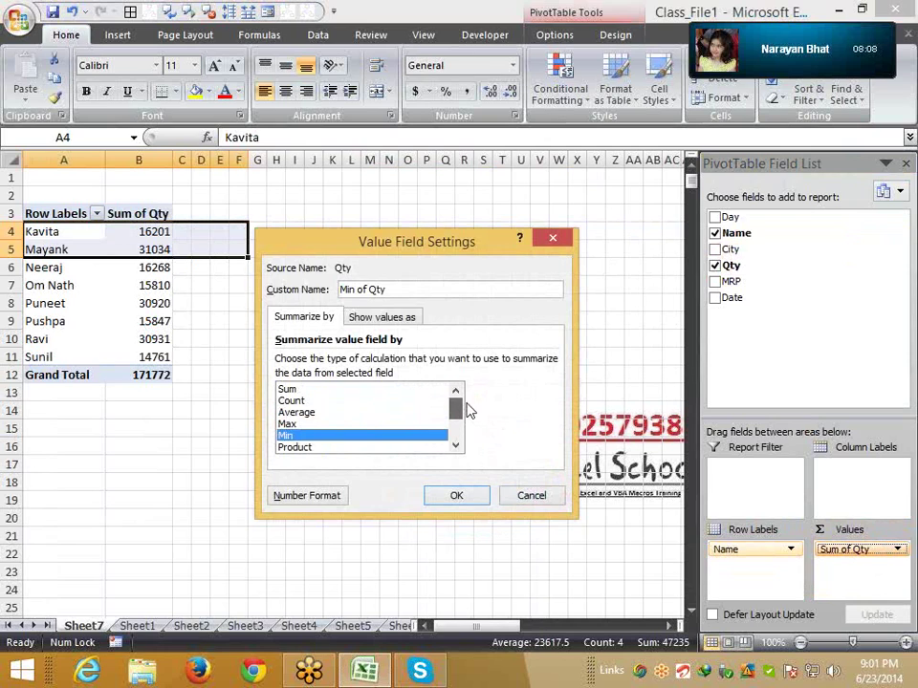
left_click(291, 389)
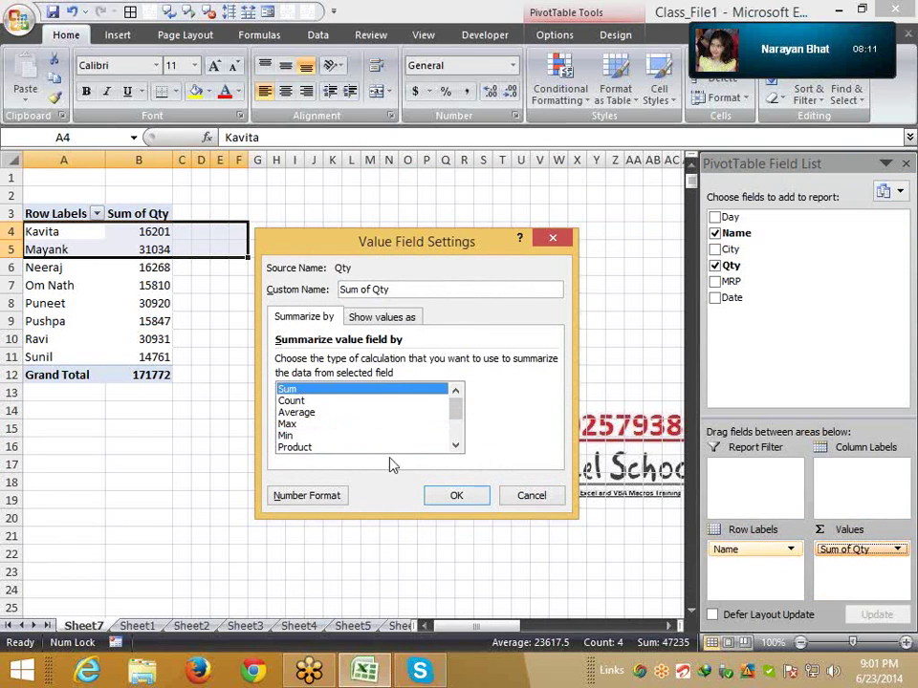
left_click(461, 499)
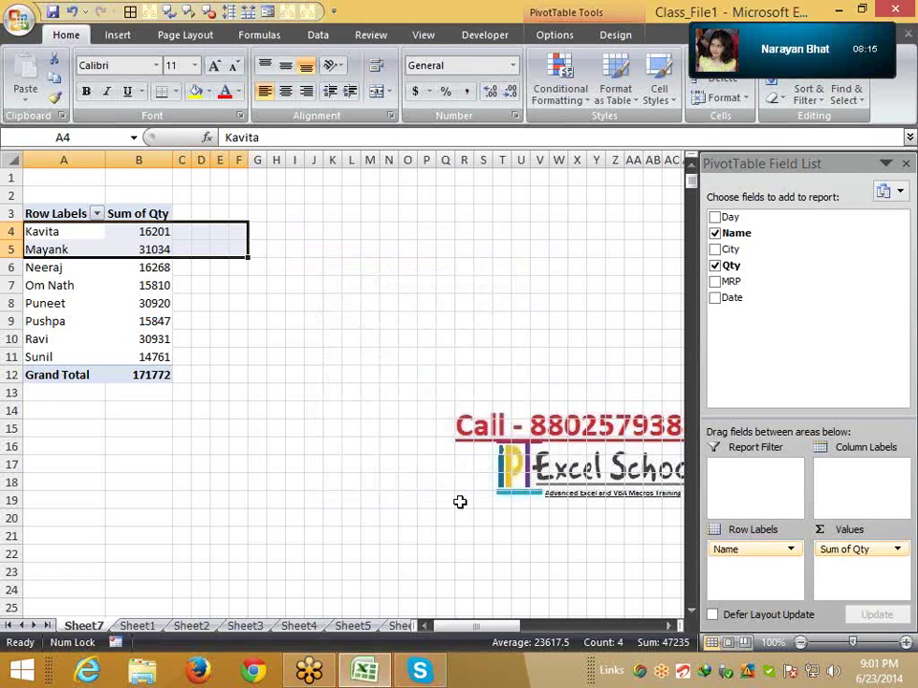
left_click(137, 625)
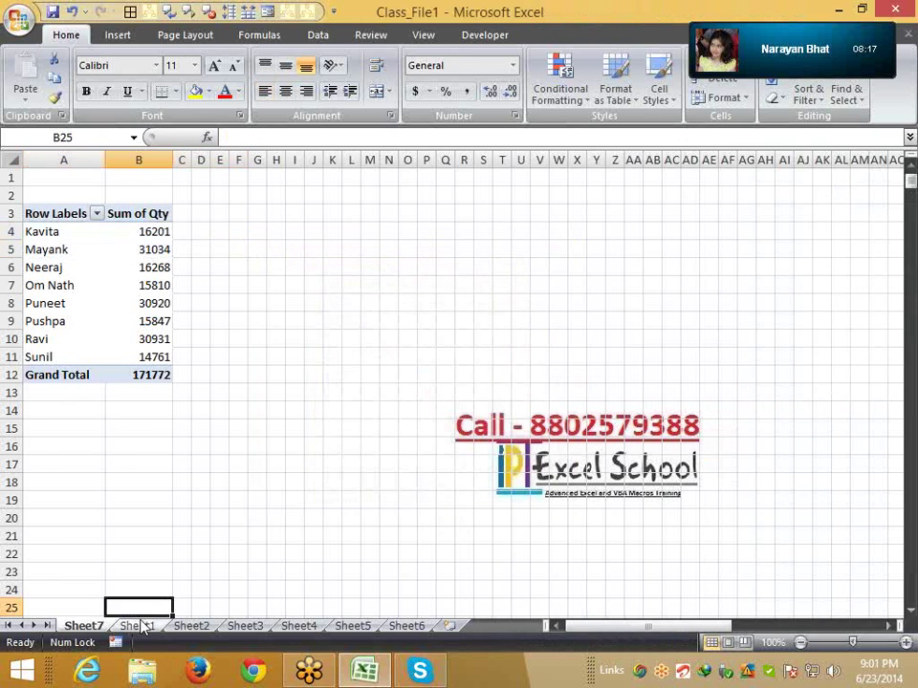
left_click(247, 339)
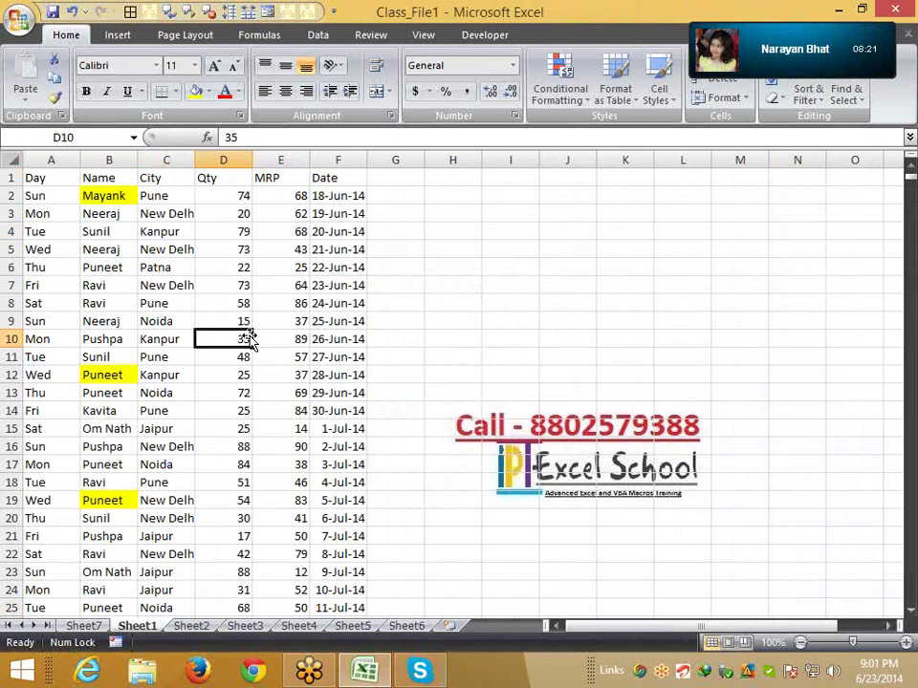
left_click(83, 625)
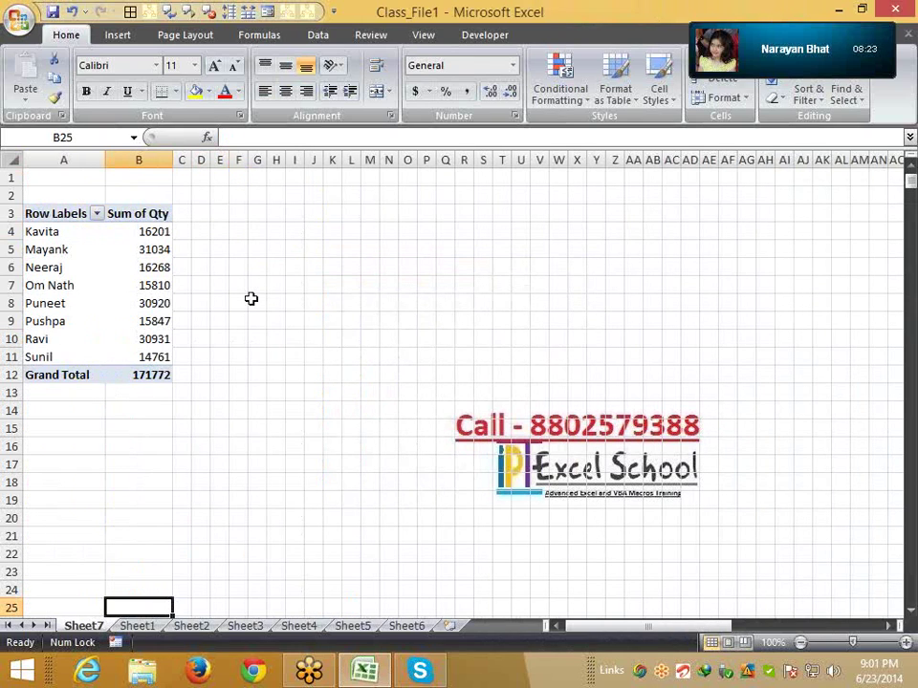
left_click(165, 267)
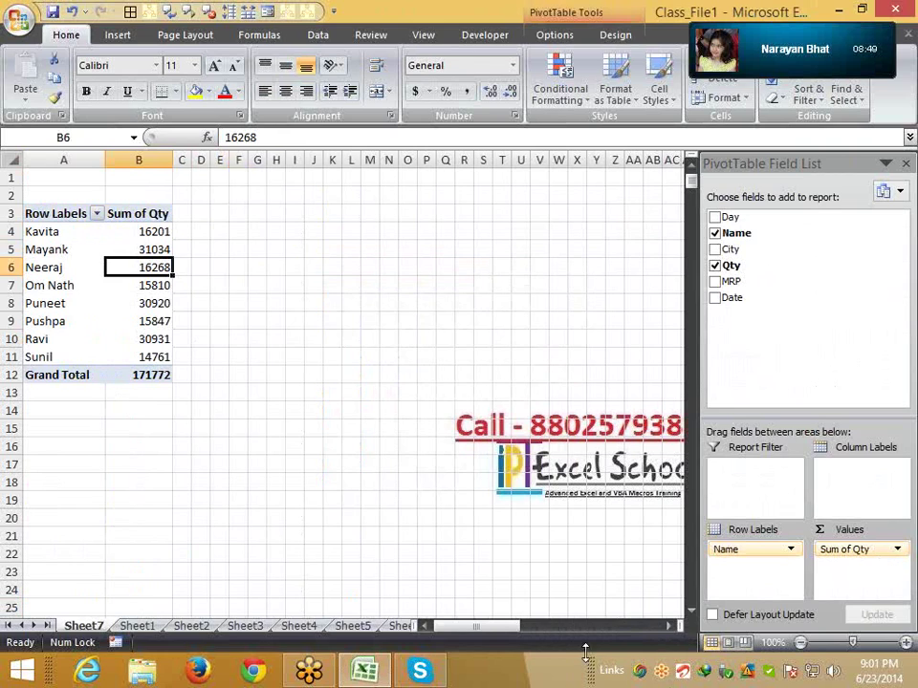
Inspect the Sheet1 source data by selecting some dates and the Name column, briefly checking Sheet7
left_click(151, 624)
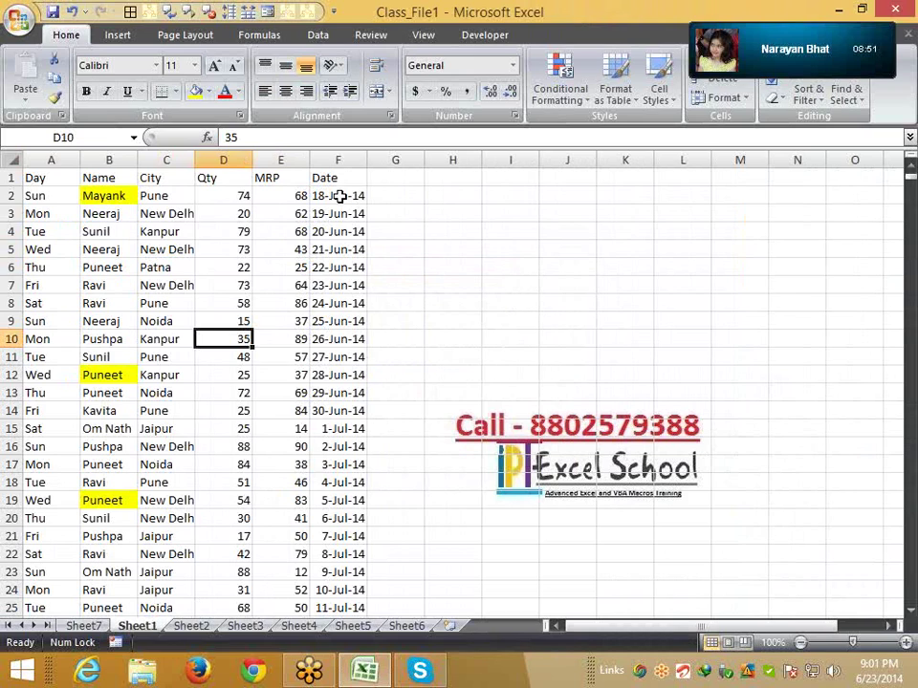
left_click_drag(337, 195, 343, 373)
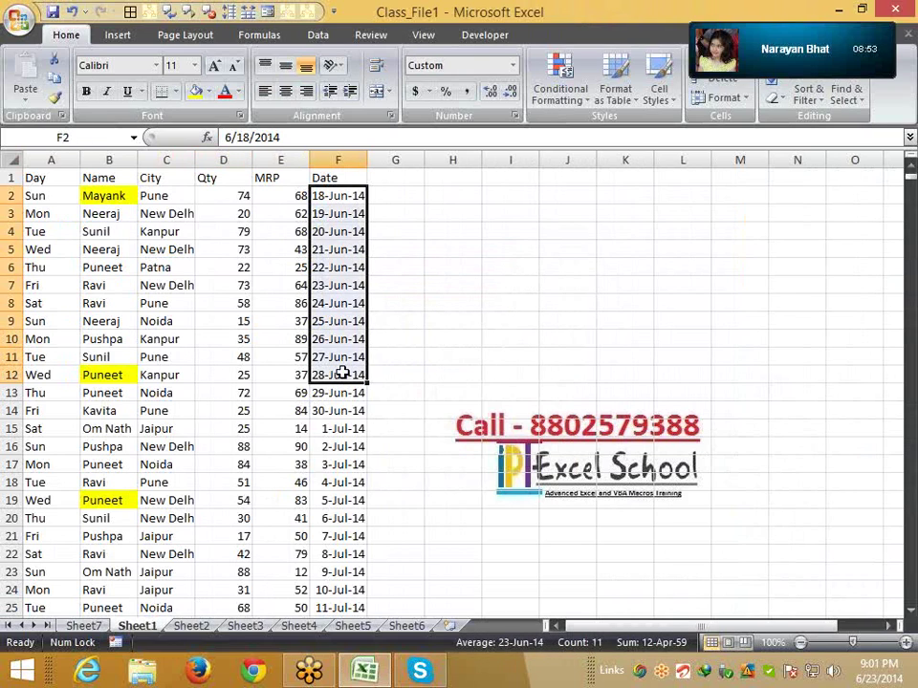
left_click(109, 159)
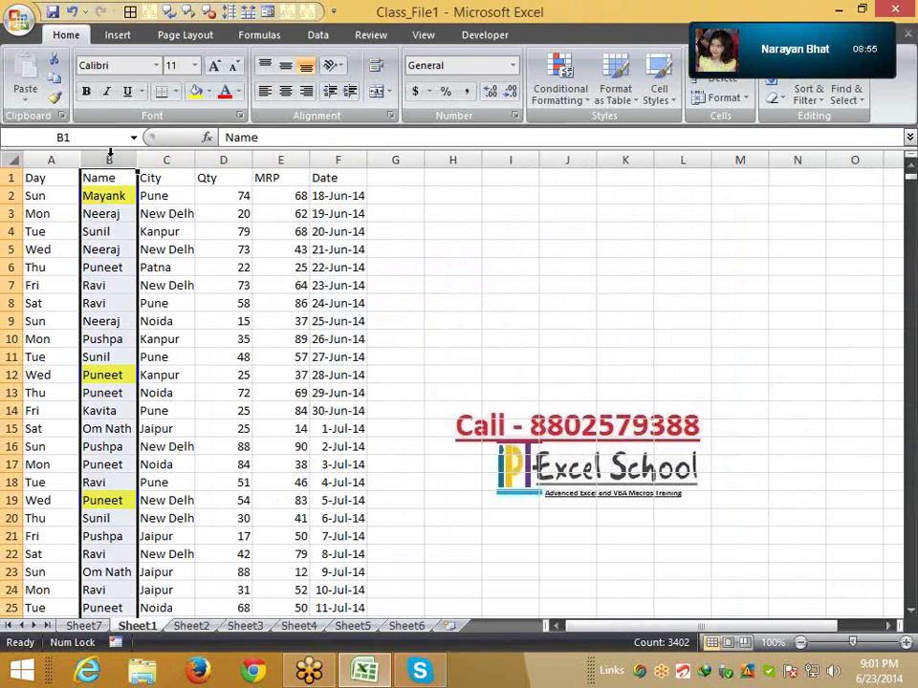
left_click(93, 624)
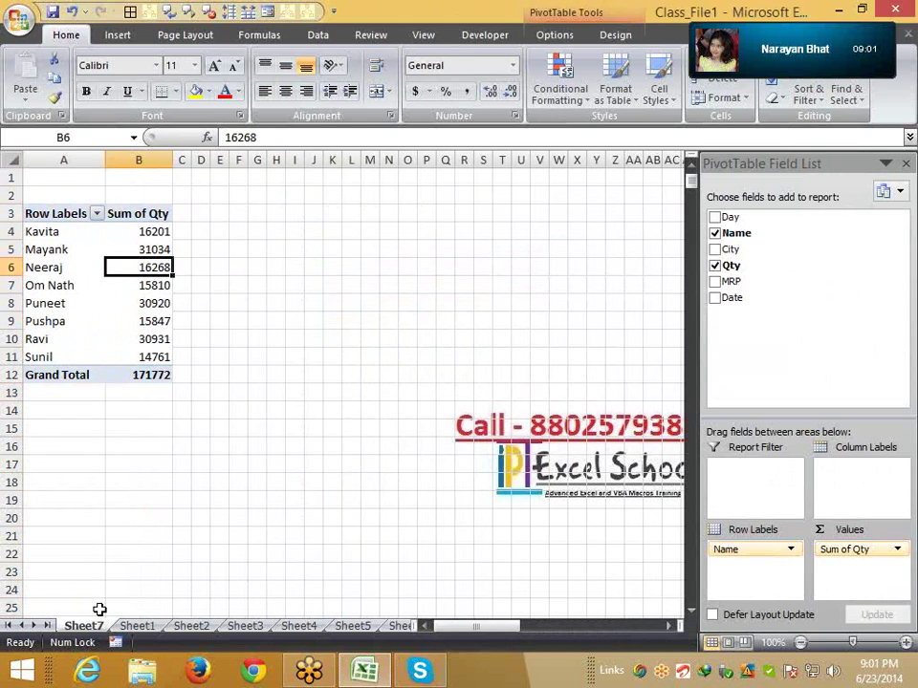
left_click(138, 627)
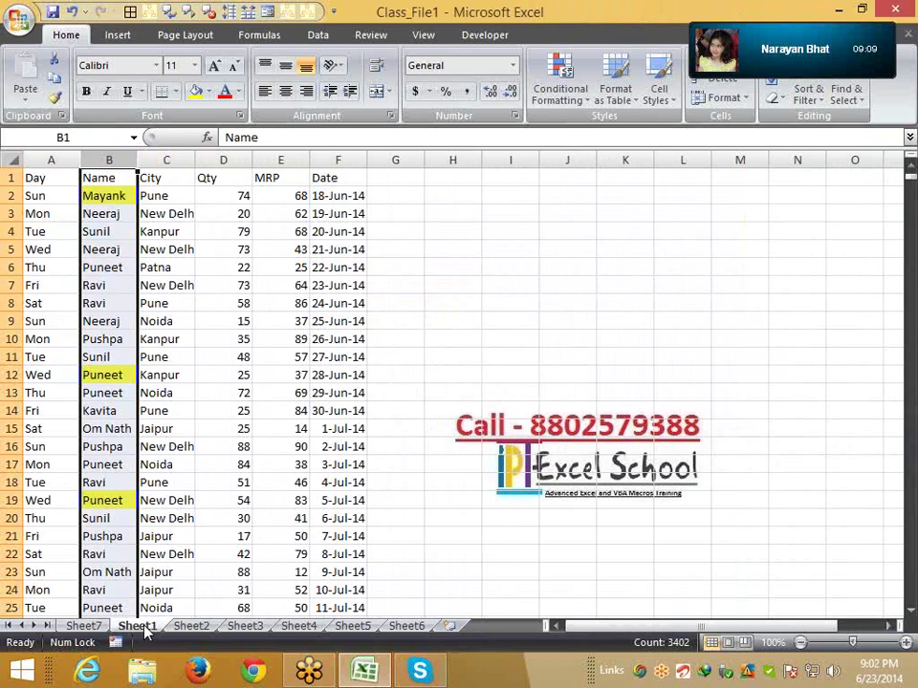
left_click(105, 180)
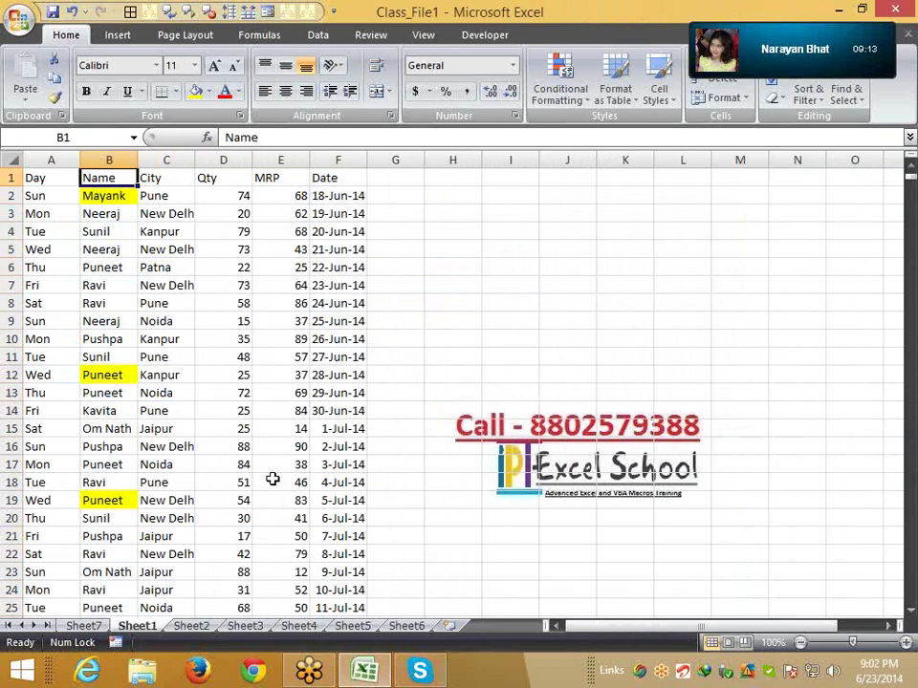
Copy the whole Name column from Sheet1 into column A of Sheet2
left_click(111, 161)
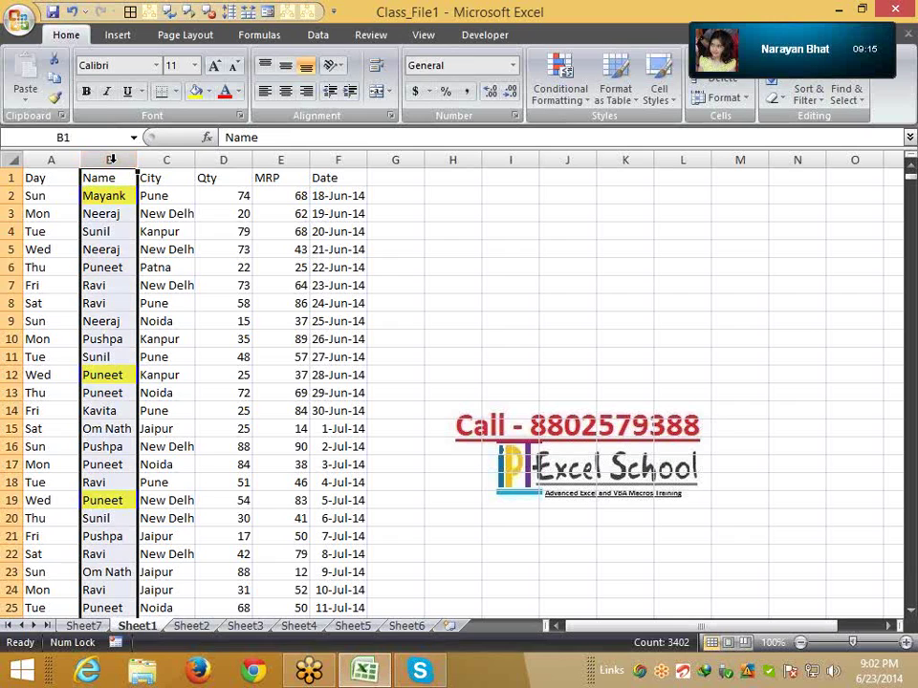
key("ctrl+c")
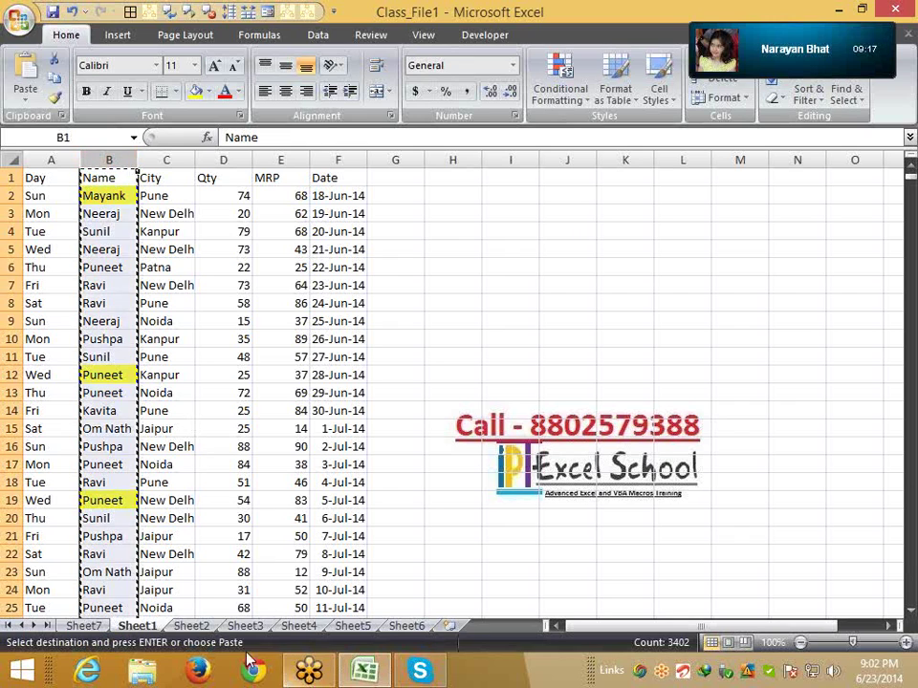
key("ctrl+Page_Down")
left_click(59, 174)
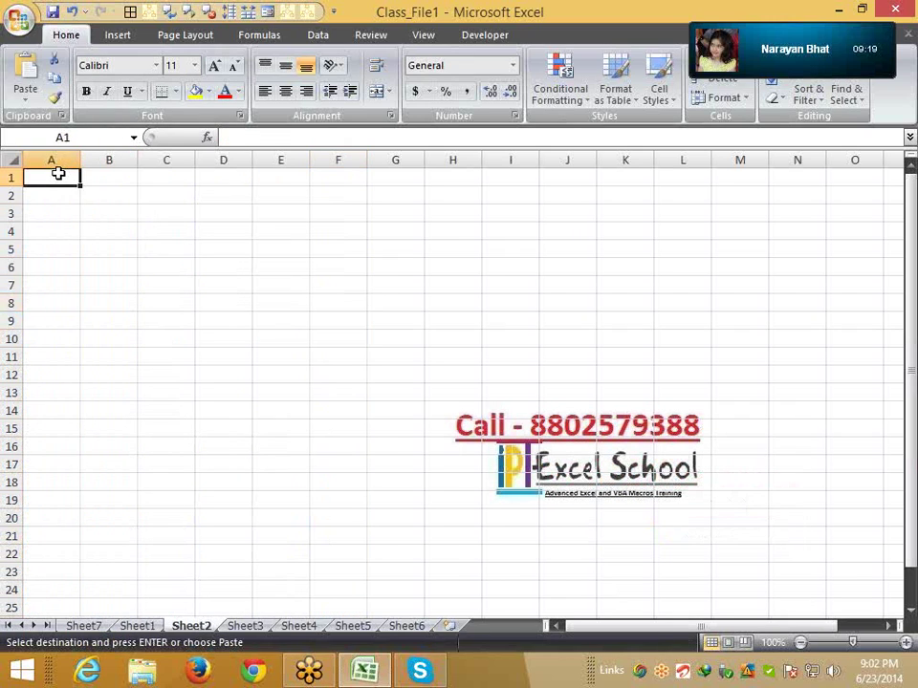
key("ctrl+v")
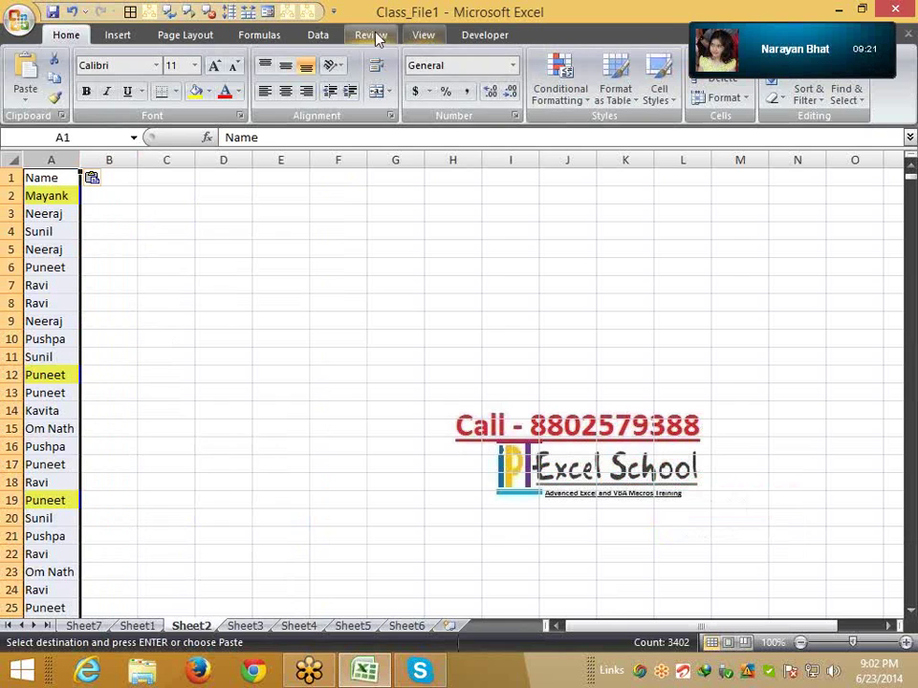
Remove duplicates from the pasted names, leaving 9 unique values
left_click(320, 35)
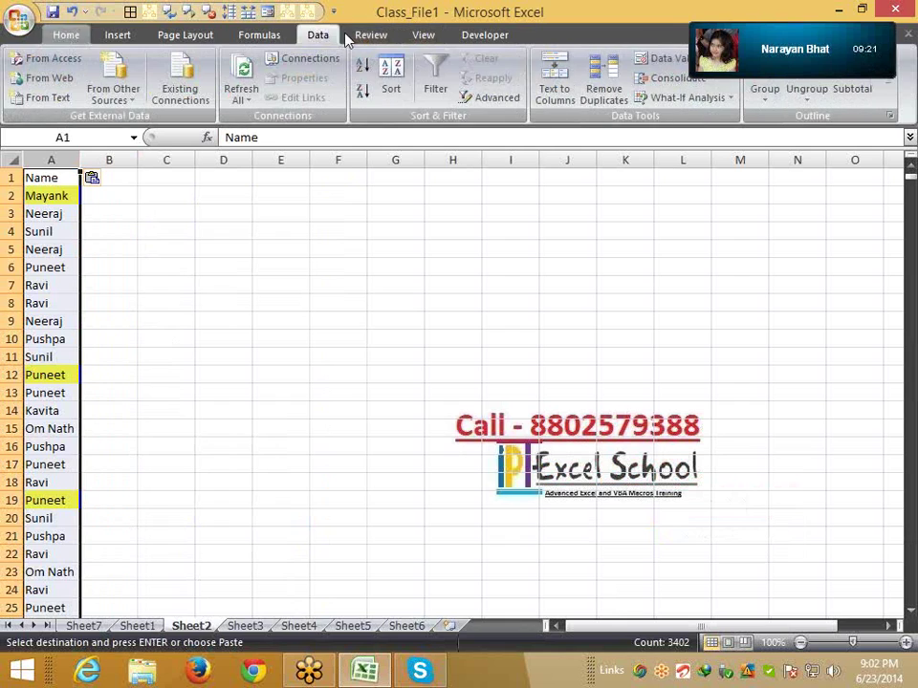
left_click(604, 88)
left_click(501, 489)
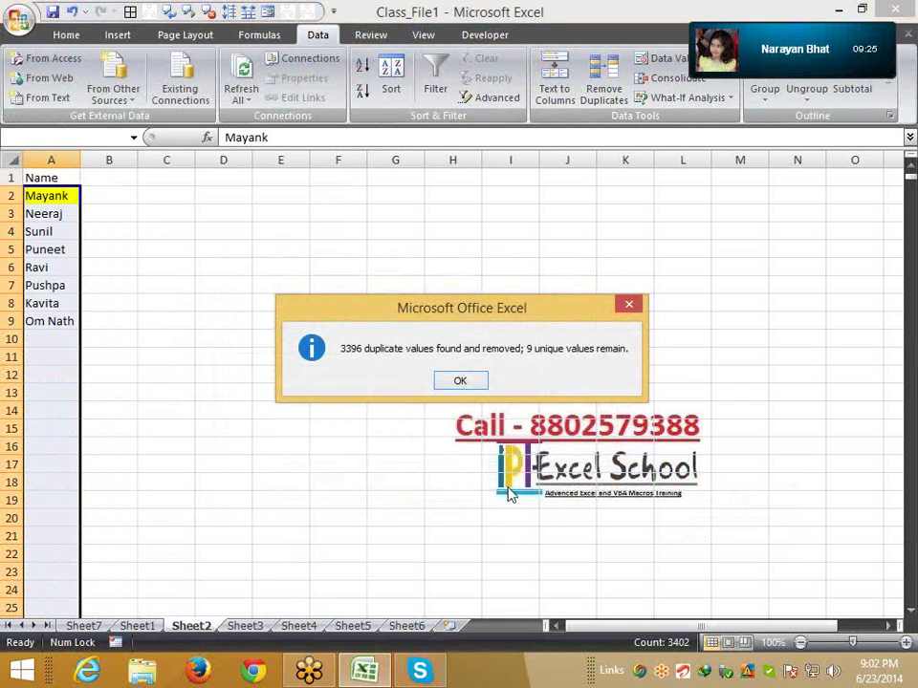
left_click(457, 381)
left_click(109, 375)
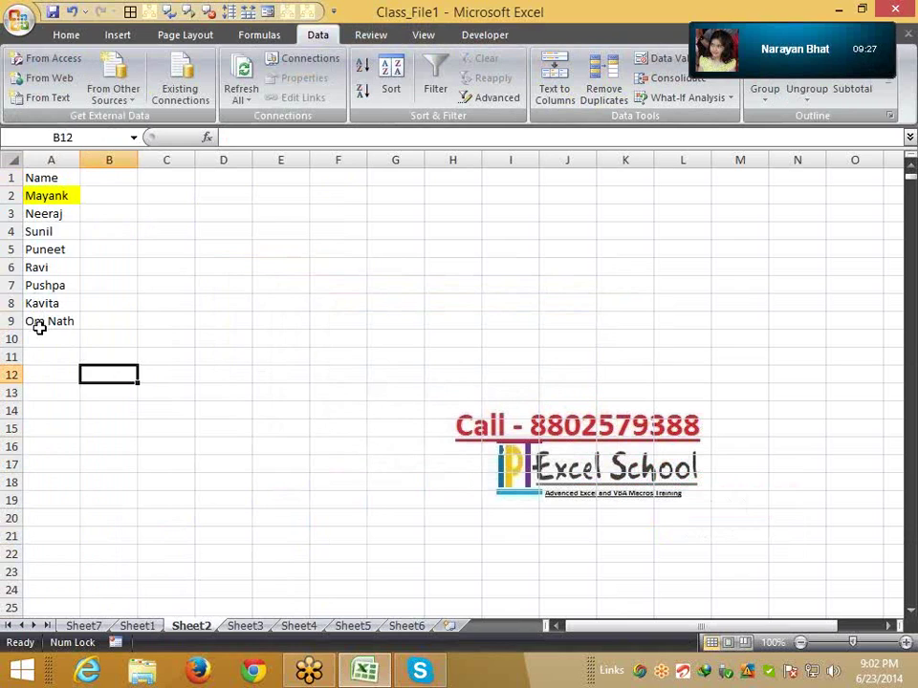
left_click_drag(37, 324, 45, 198)
left_click(46, 196)
Turn on filtering for the Sheet1 headers and filter the Name column to Mayank only
left_click(137, 625)
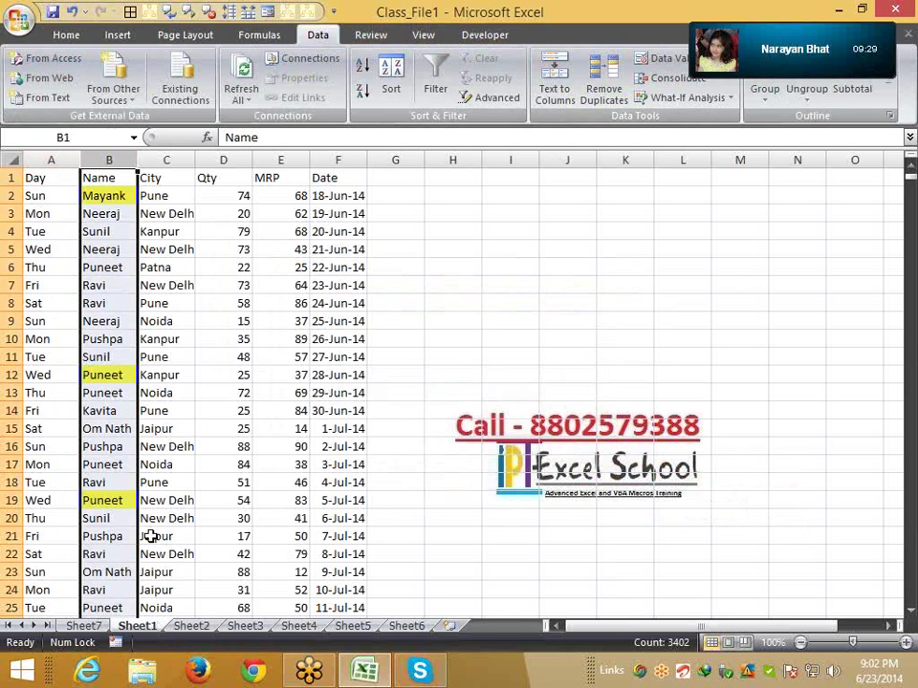
left_click(41, 178)
key("ctrl+shift+l")
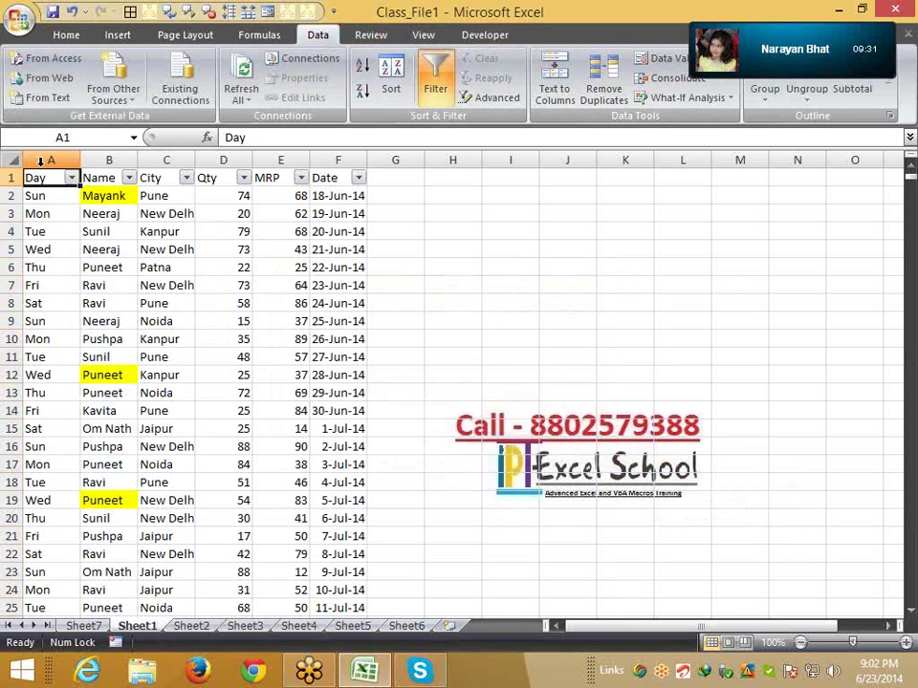
left_click(128, 178)
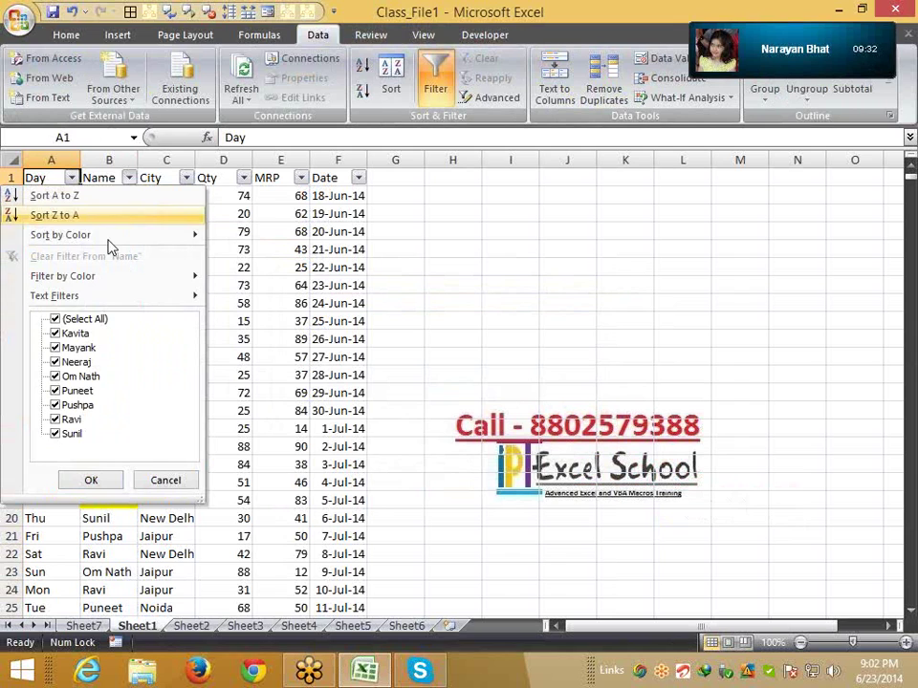
left_click(55, 319)
left_click(55, 348)
left_click(92, 481)
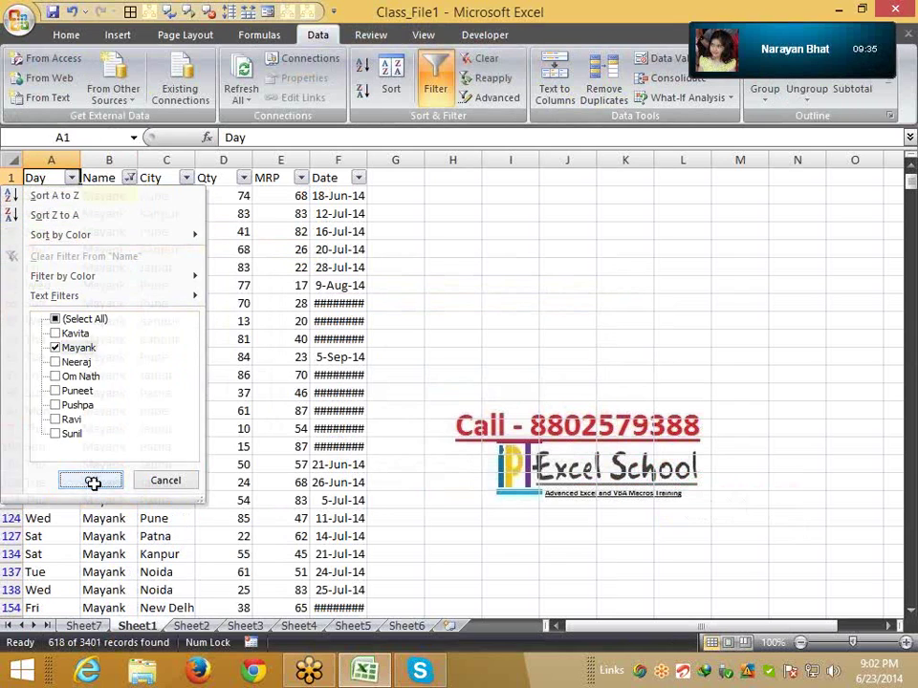
Select Mayank's visible Qty values from D2 down to check they total 31034
left_click(230, 195)
key("ctrl+shift+Down")
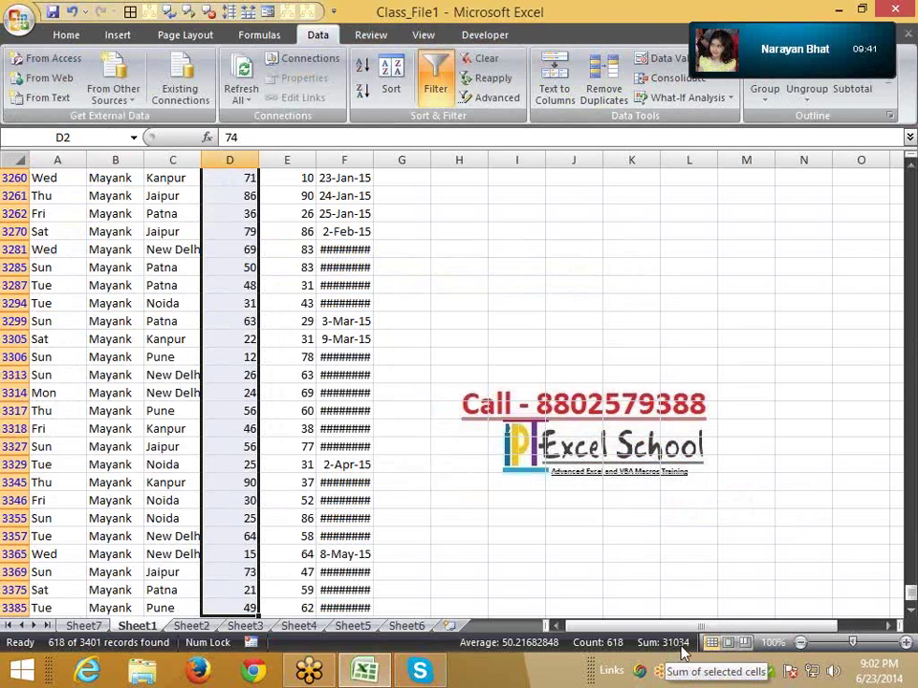
left_click(191, 627)
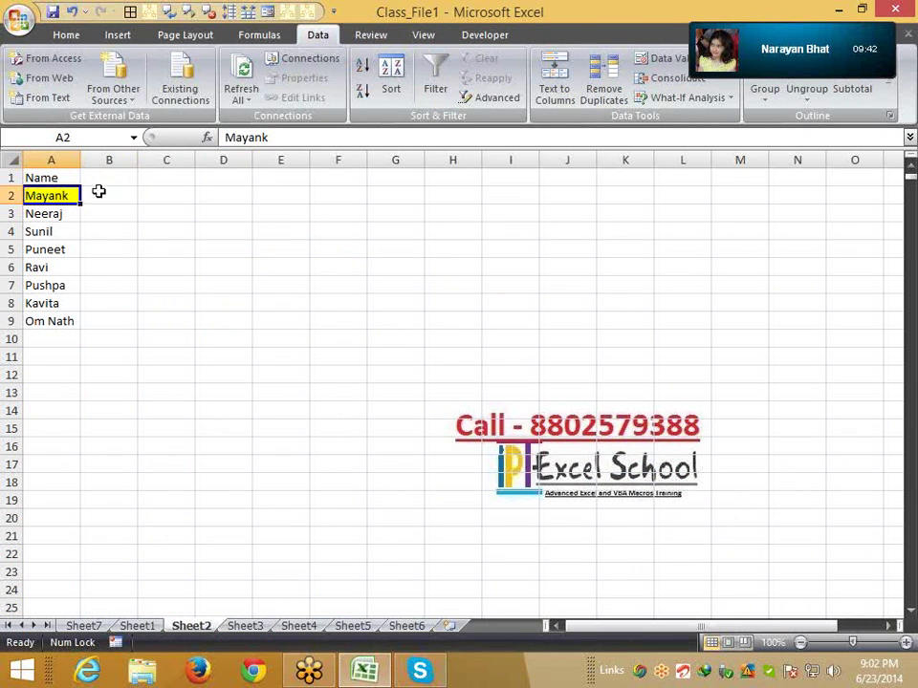
Confirm Mayank's pivot total of 31034, then remove the filter from the Sheet1 data
left_click(98, 190)
left_click(96, 629)
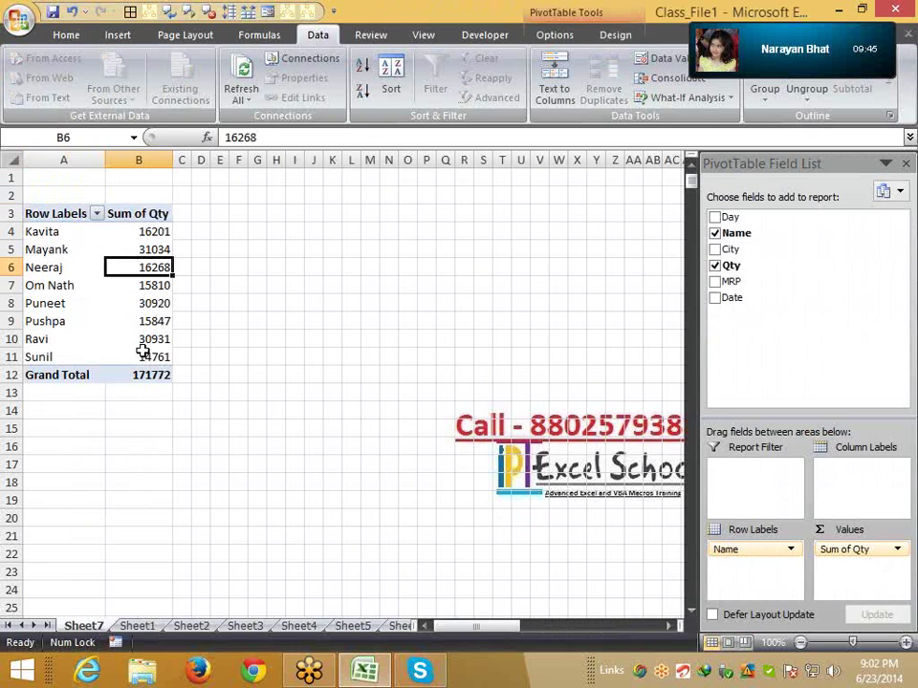
left_click(137, 249)
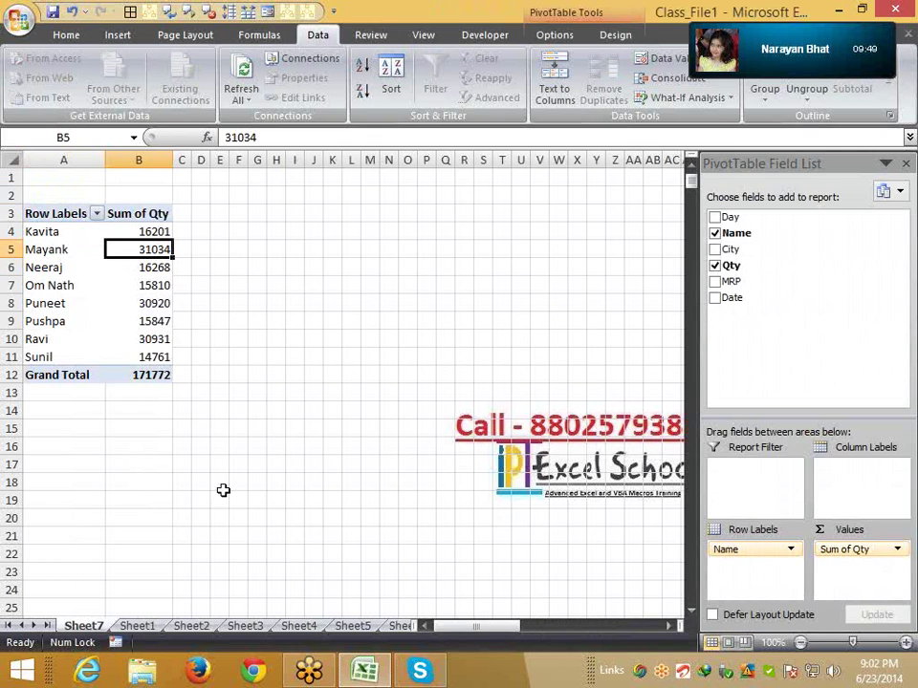
left_click(137, 626)
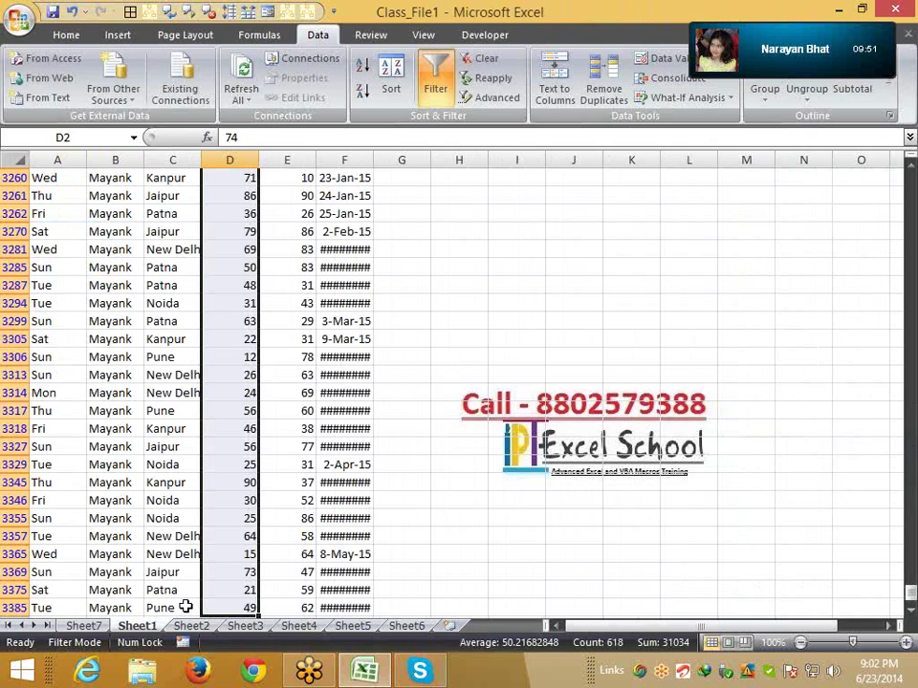
key("ctrl+shift+l")
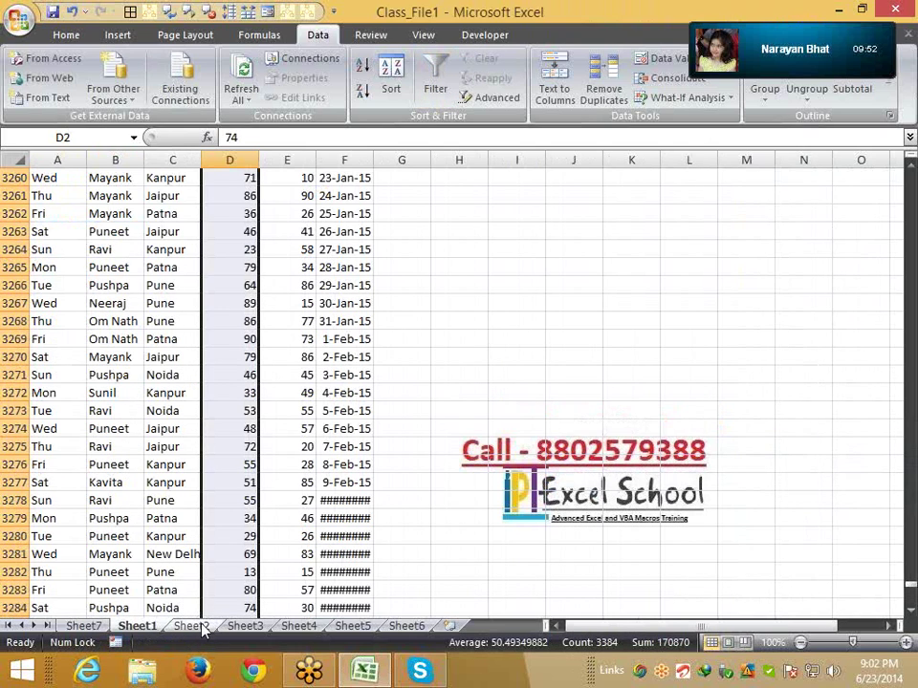
Review the Sheet2 unique name list, then return to the Sheet7 pivot and select Kavita
left_click(191, 623)
left_click_drag(163, 339, 12, 153)
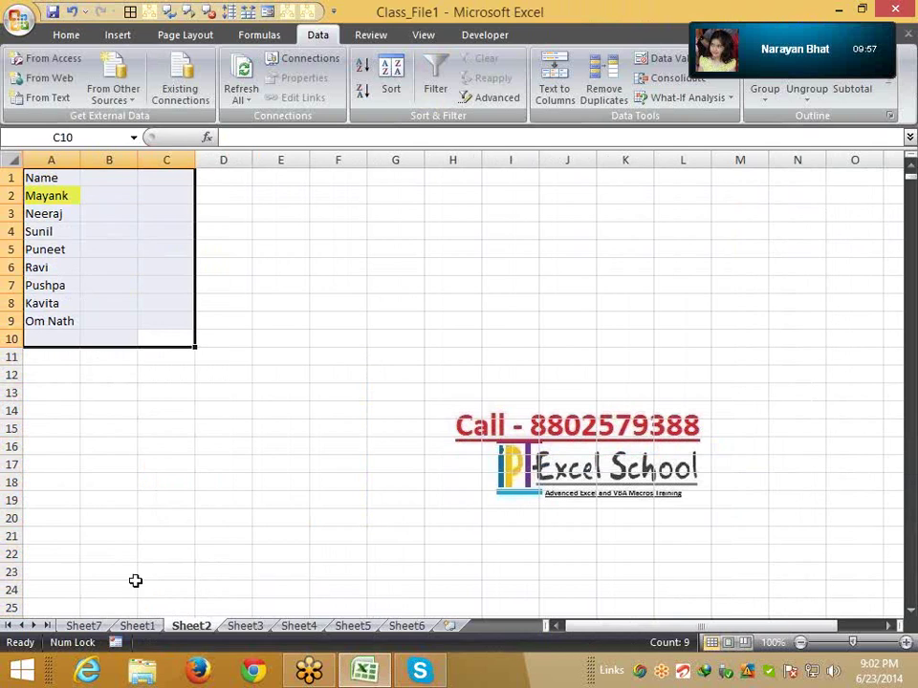
left_click(95, 625)
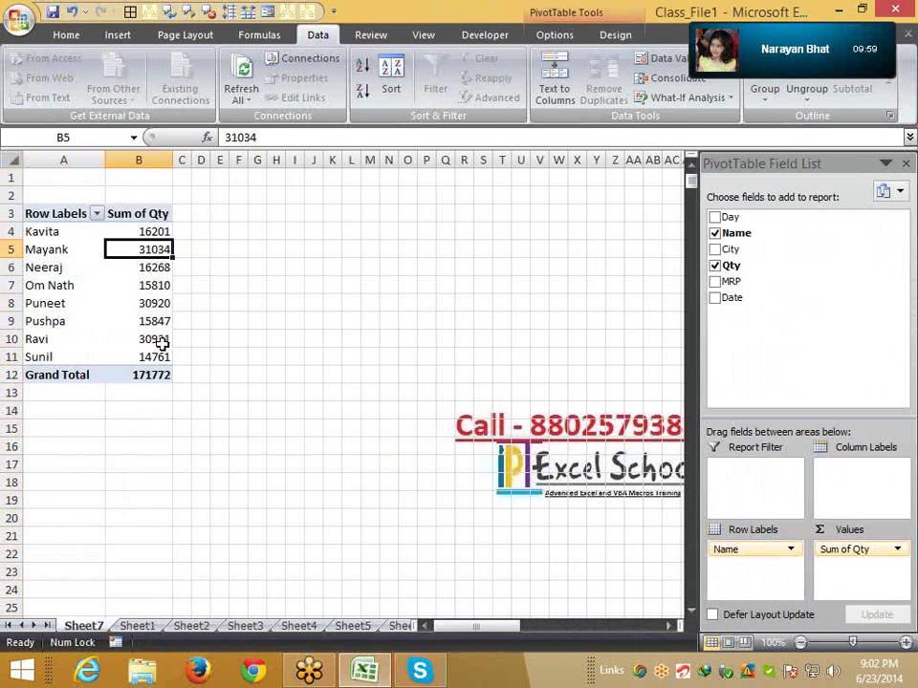
mouse_move(162, 344)
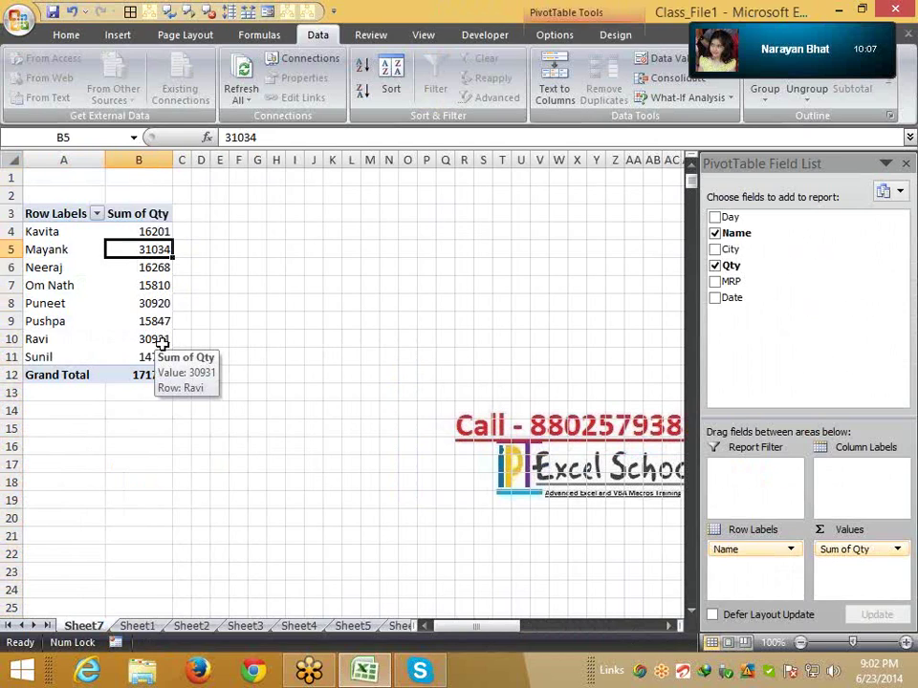
left_click(60, 232)
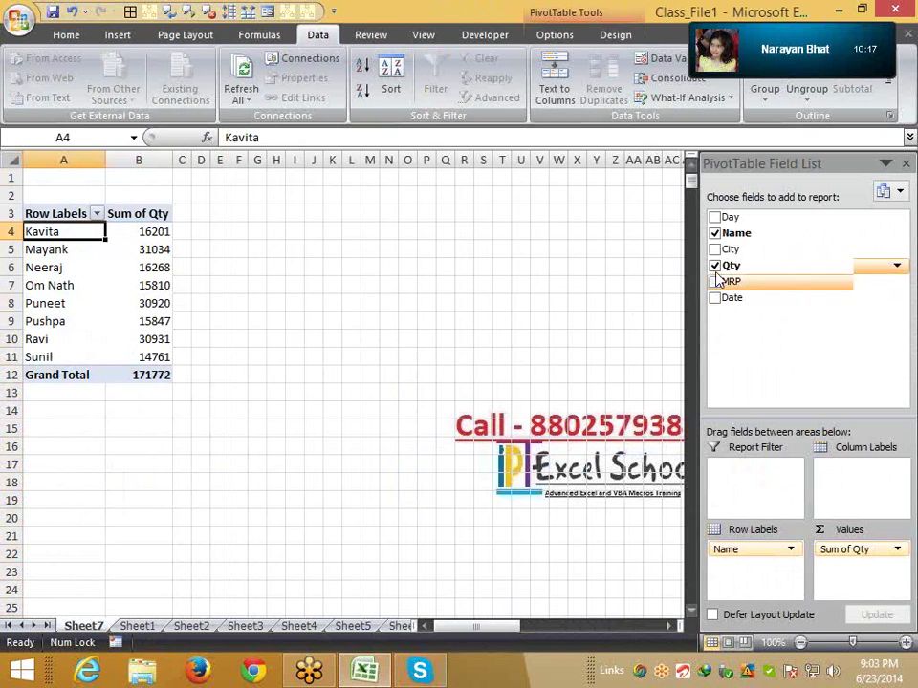
left_click_drag(732, 249, 852, 473)
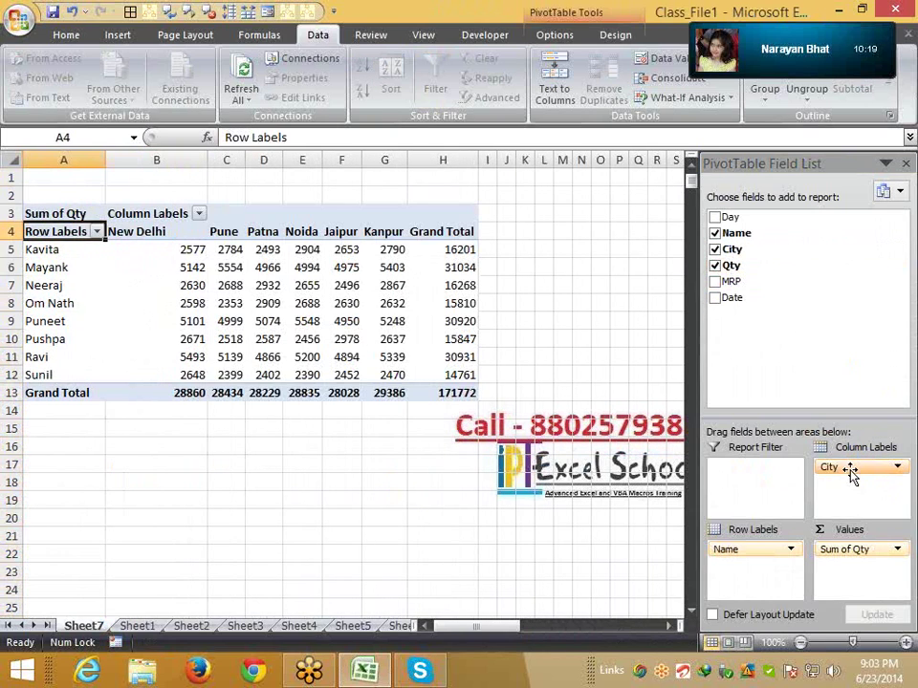
left_click(59, 250)
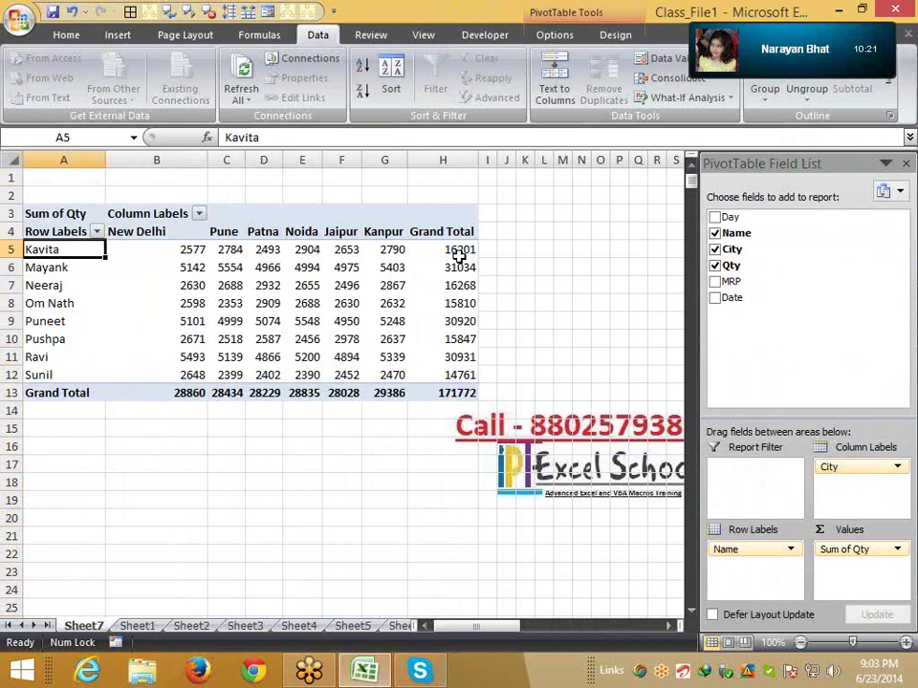
left_click(460, 252)
mouse_move(321, 356)
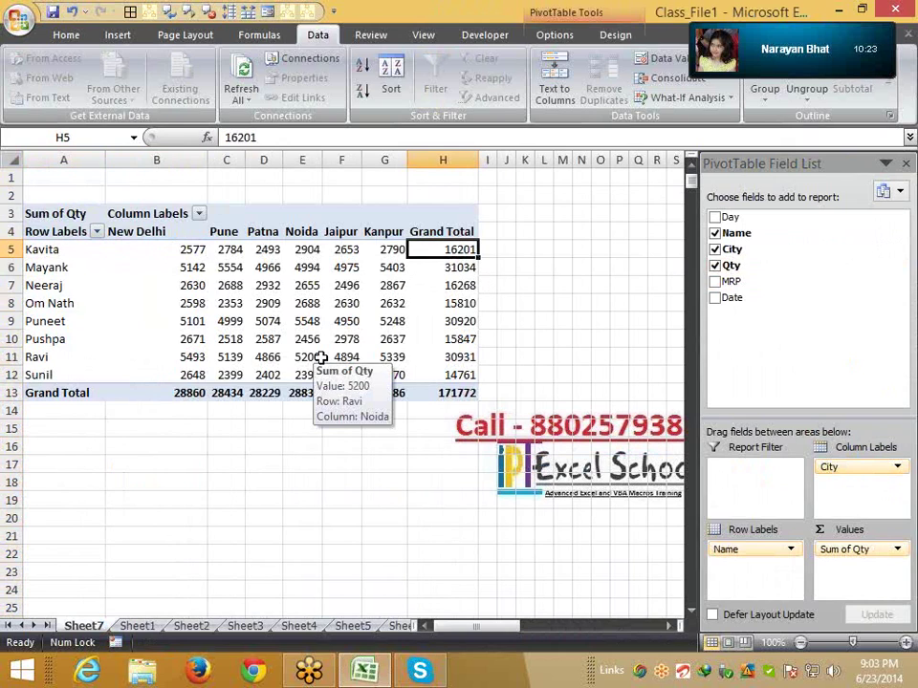
left_click(194, 250)
left_click(234, 250)
left_click(268, 250)
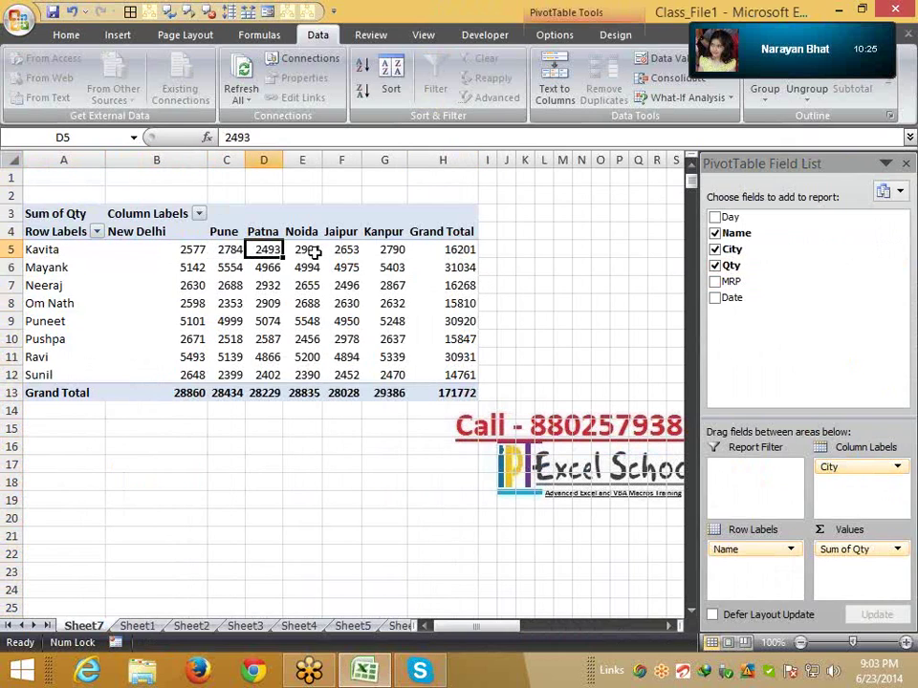
left_click(314, 251)
left_click(353, 250)
left_click_drag(389, 249, 195, 249)
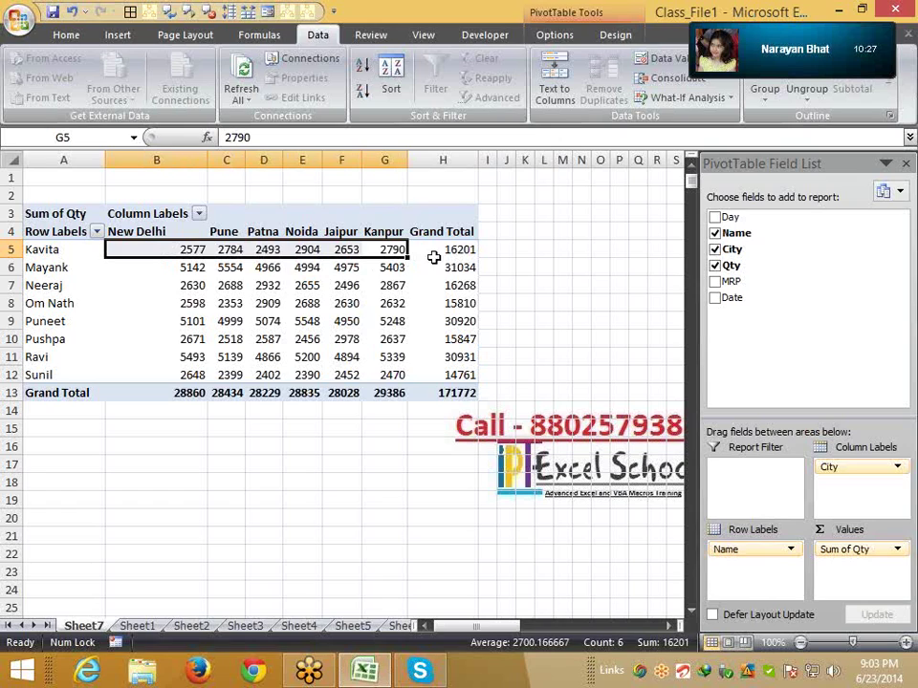
left_click(445, 248)
mouse_move(444, 250)
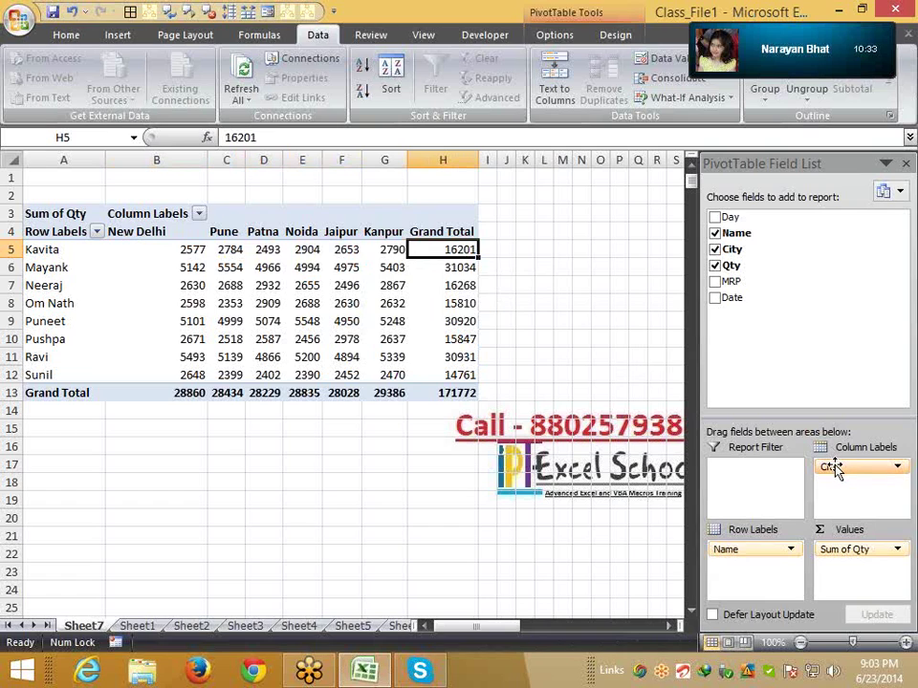
Move City into the rows under Name and check totals: Mayank 31034, Kavita 16201
left_click_drag(835, 469, 762, 570)
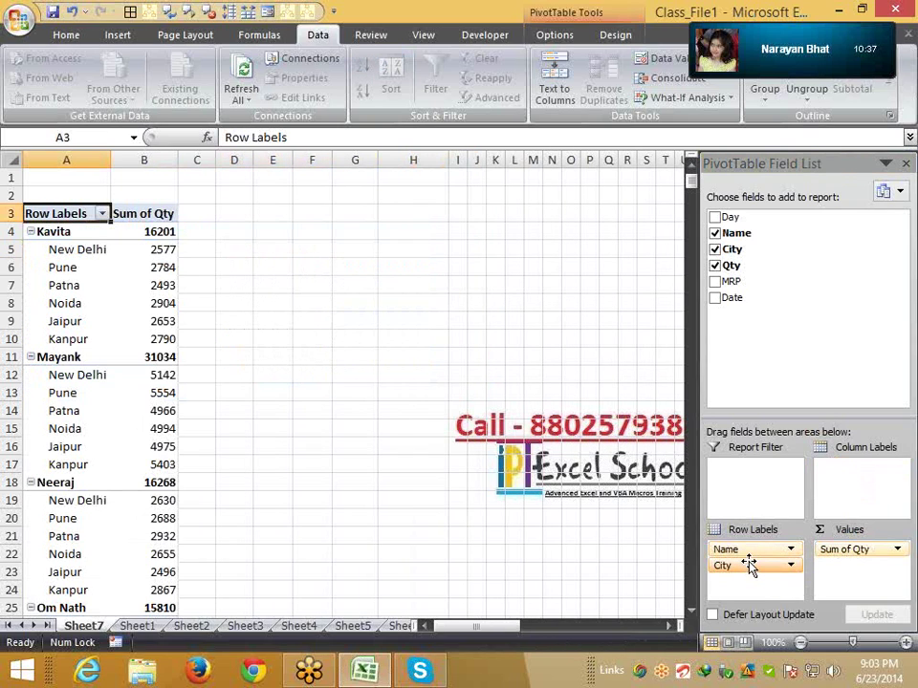
left_click(63, 231)
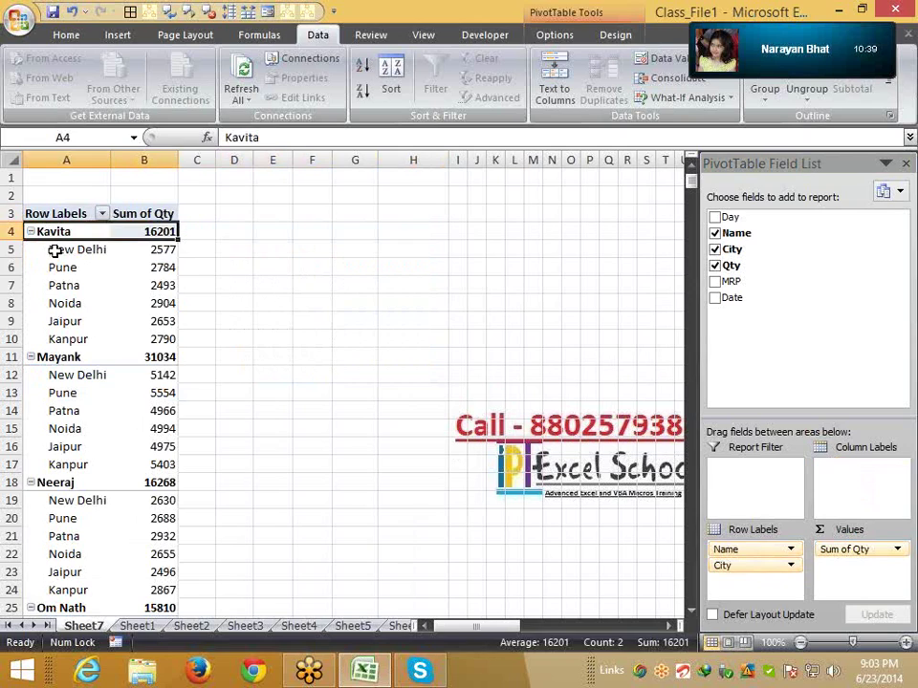
left_click_drag(32, 250, 125, 340)
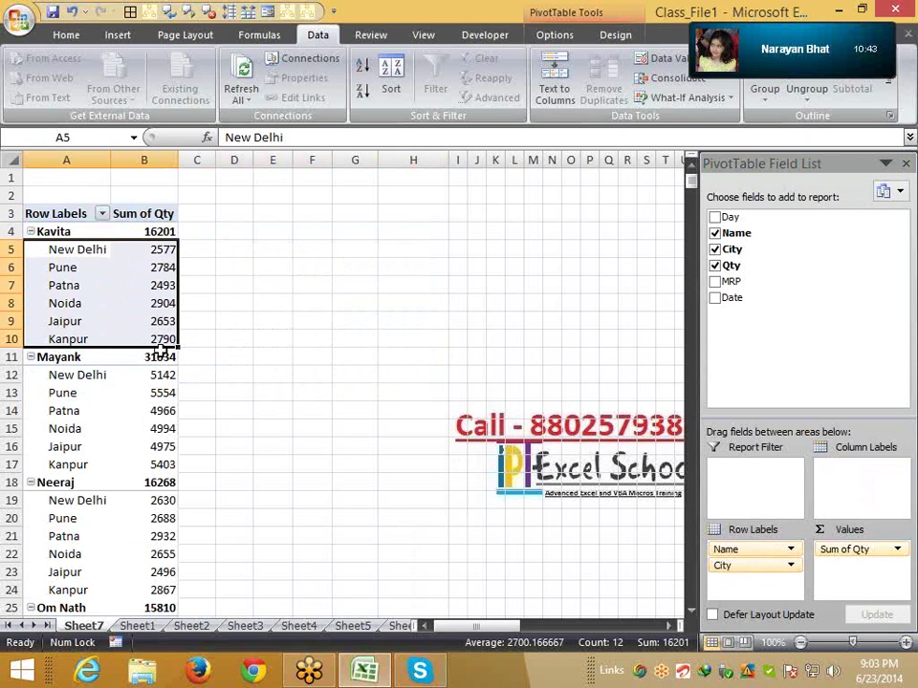
left_click(157, 356)
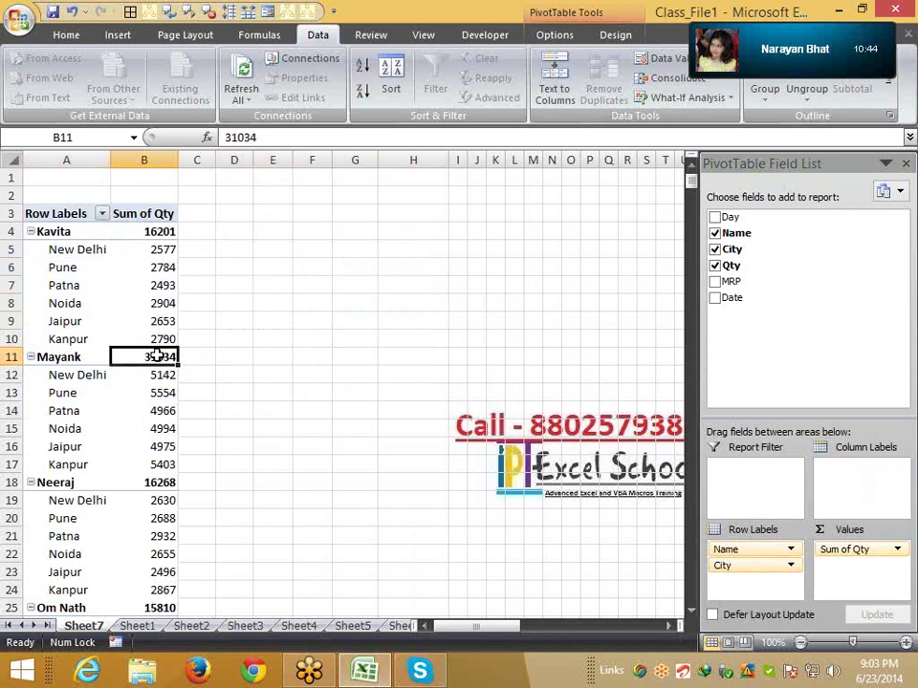
left_click(151, 239)
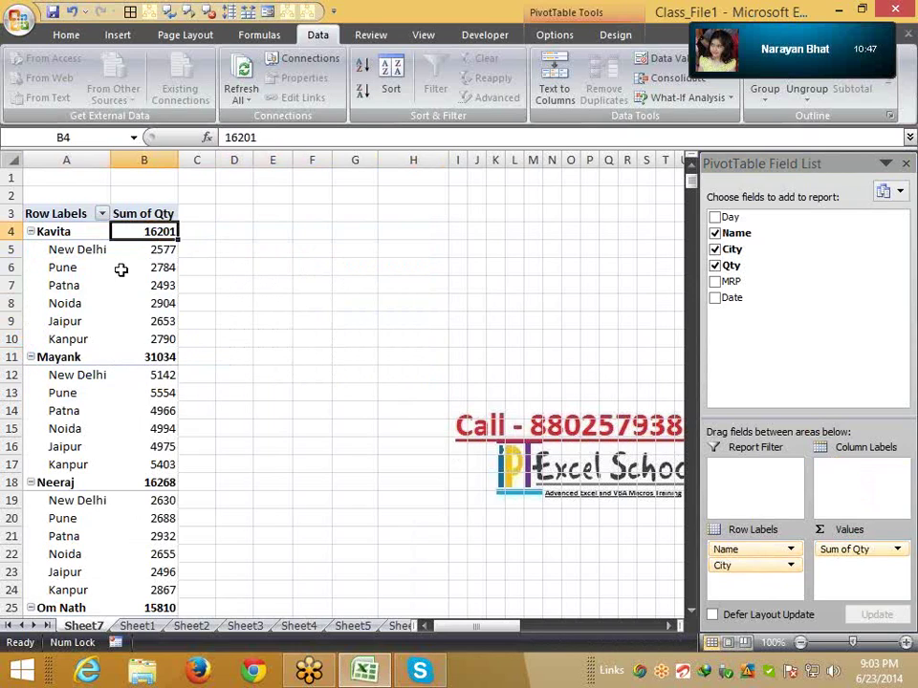
Select the whole pivot from its header row down with Ctrl+Shift+Down and copy it
left_click(50, 214)
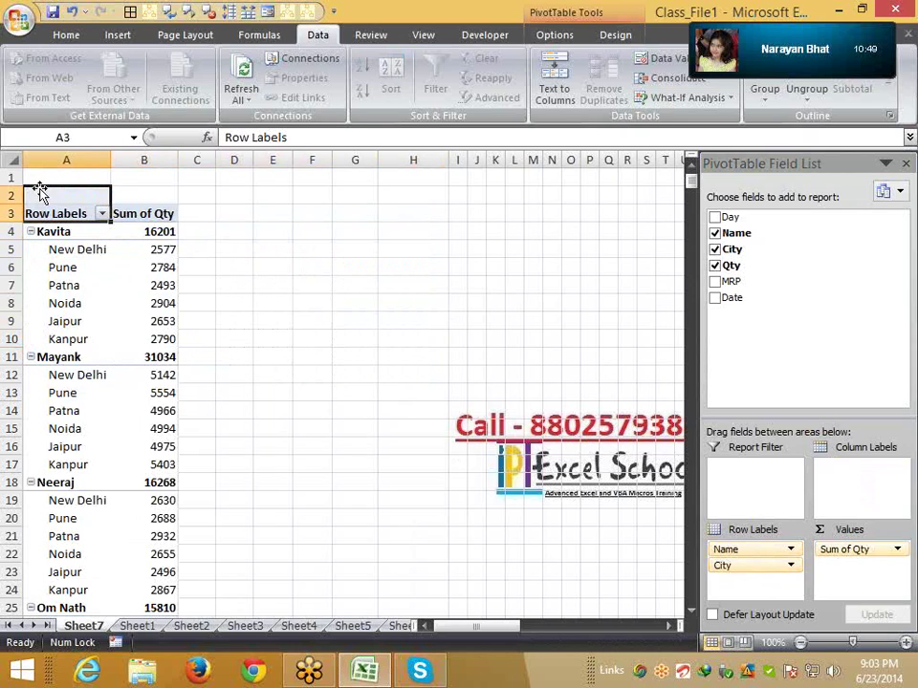
left_click_drag(37, 188, 39, 188)
key("ctrl+shift+Down")
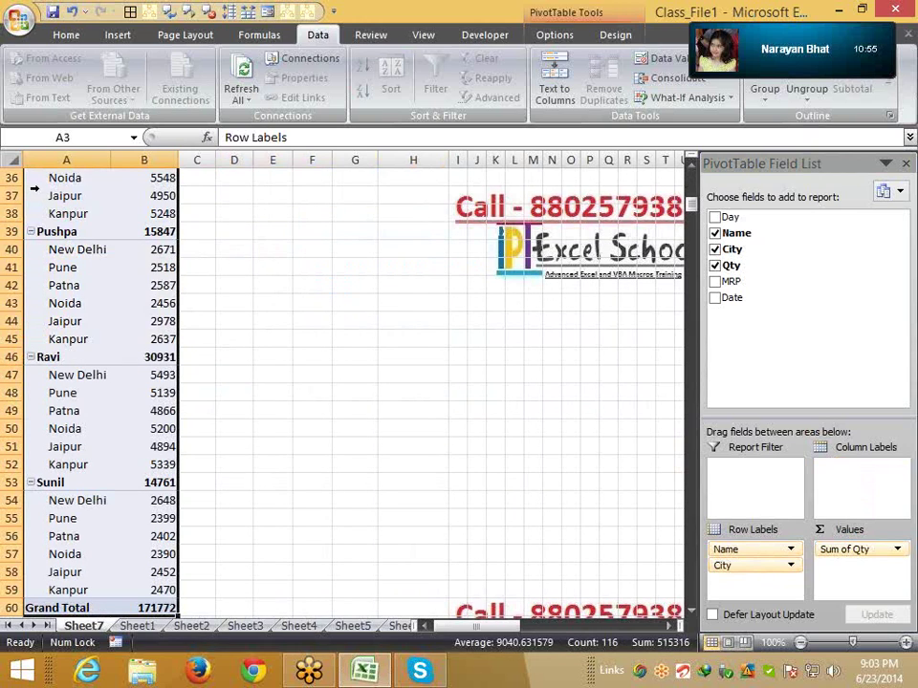
key("ctrl+c")
key("ctrl+Page_Down")
key("ctrl+Page_Down")
key("ctrl+Page_Down")
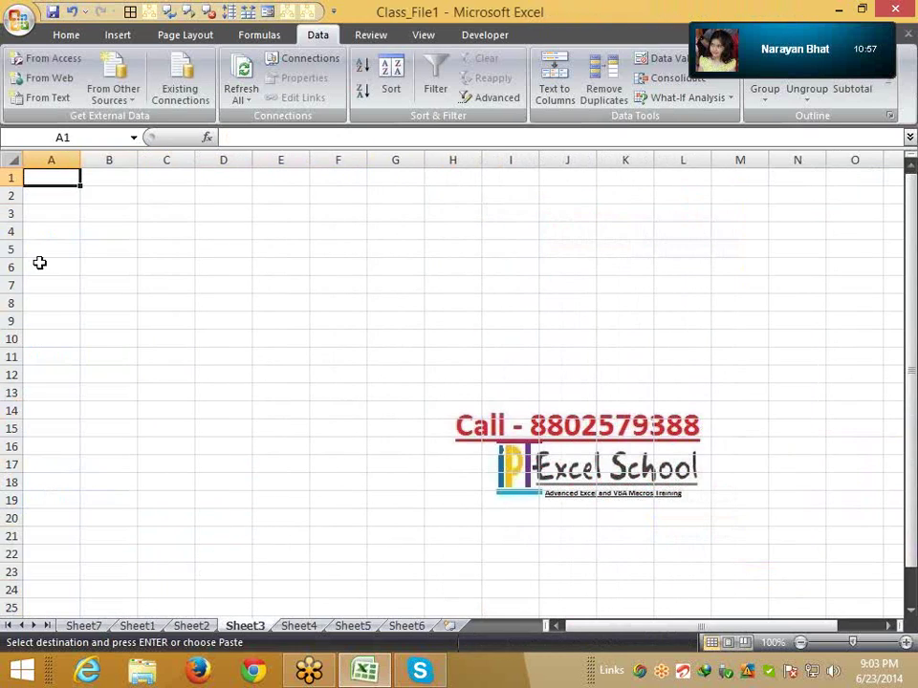
left_click(59, 35)
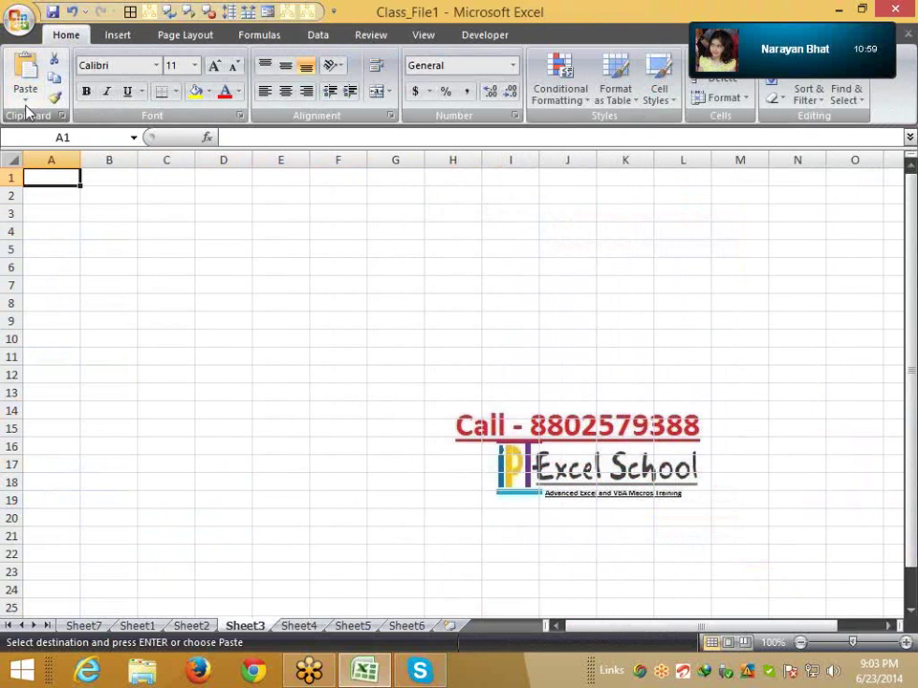
left_click(25, 97)
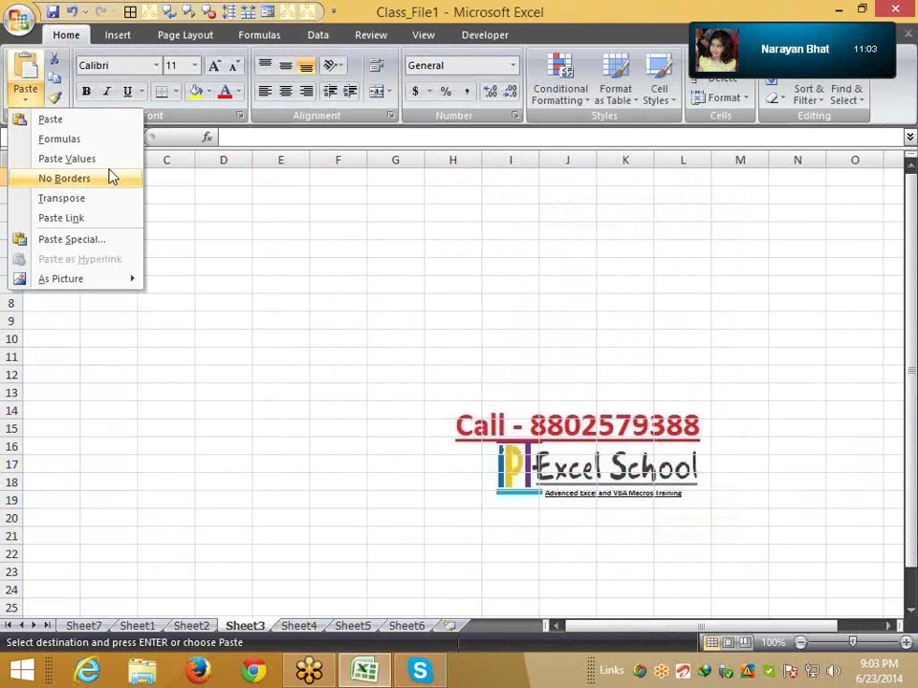
left_click(908, 129)
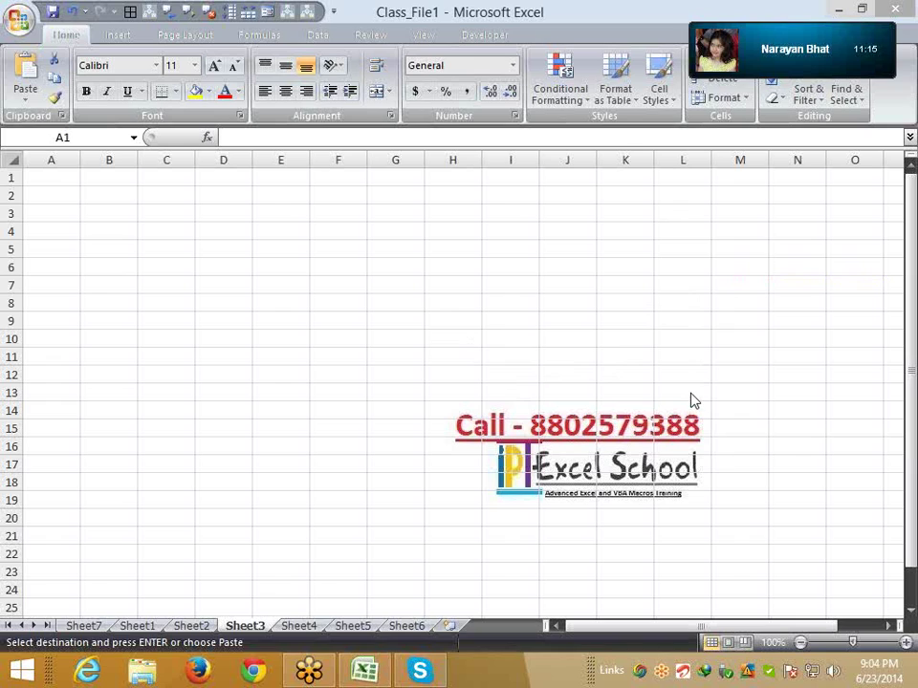
left_click(666, 127)
mouse_move(867, 61)
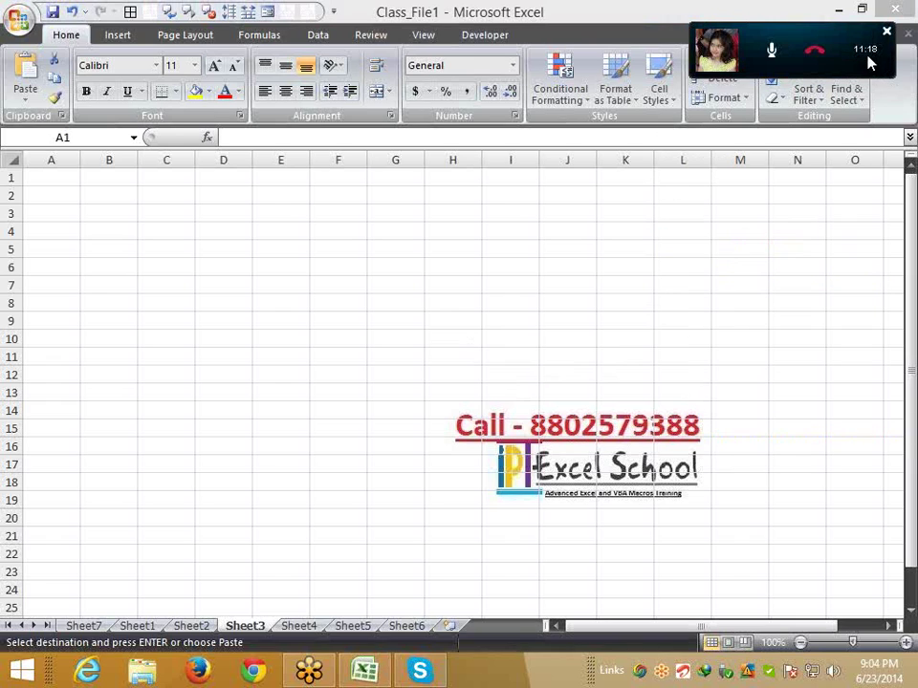
Mute and hang up the Skype call, then minimise the Skype window
left_click(771, 52)
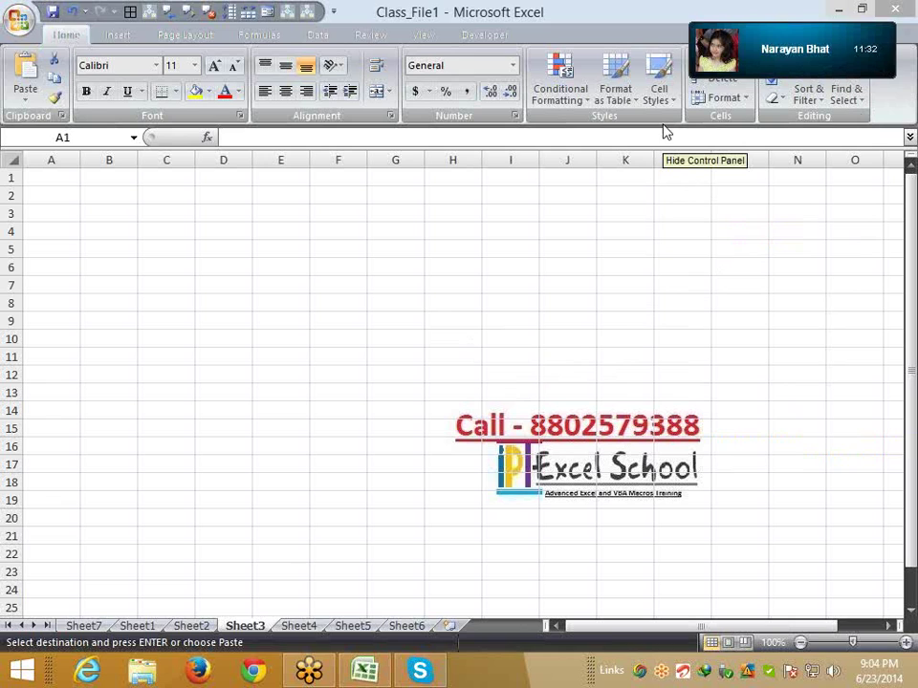
left_click(818, 50)
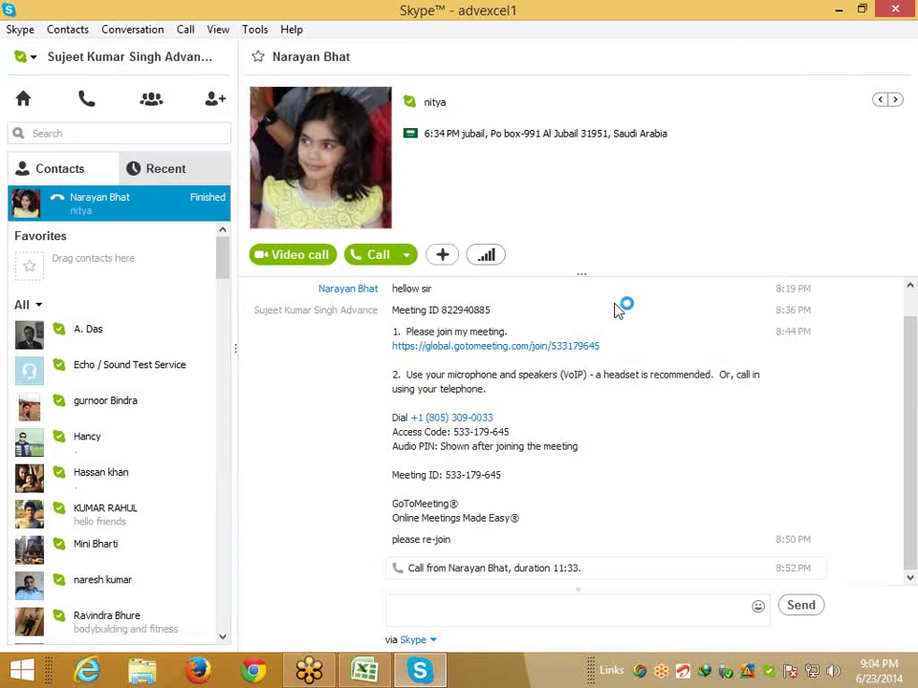
left_click(840, 10)
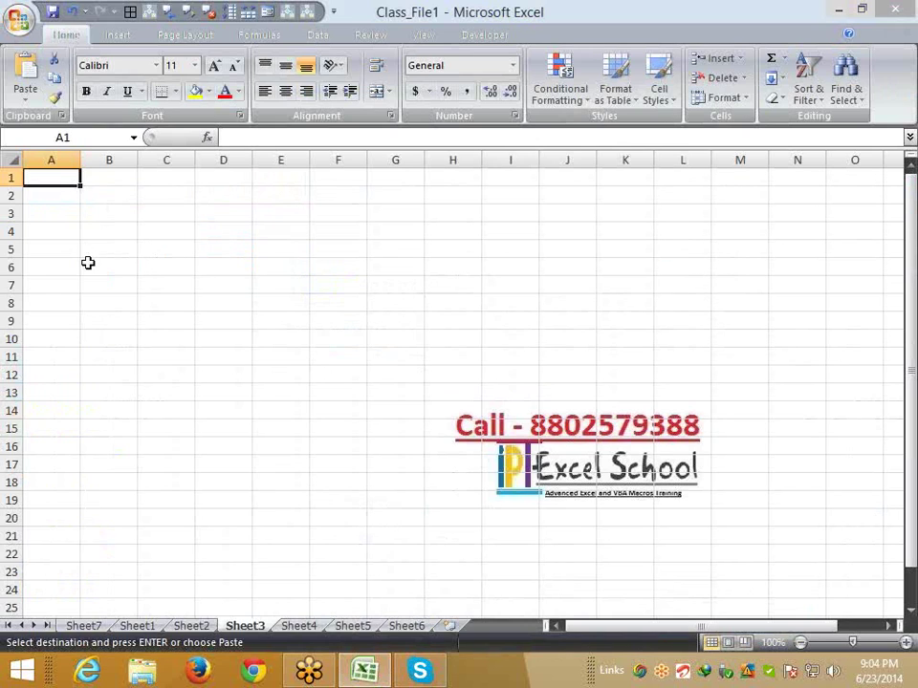
Paste the pivot as values at Sheet3 A1, autofit columns A and B, and check totals 16201 and 31034
left_click(26, 94)
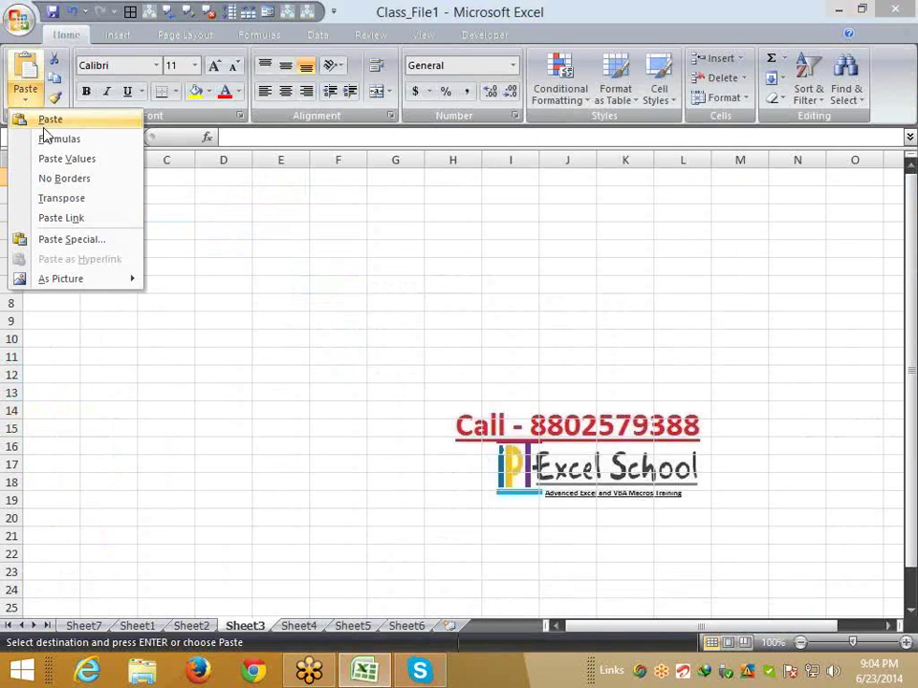
left_click(55, 158)
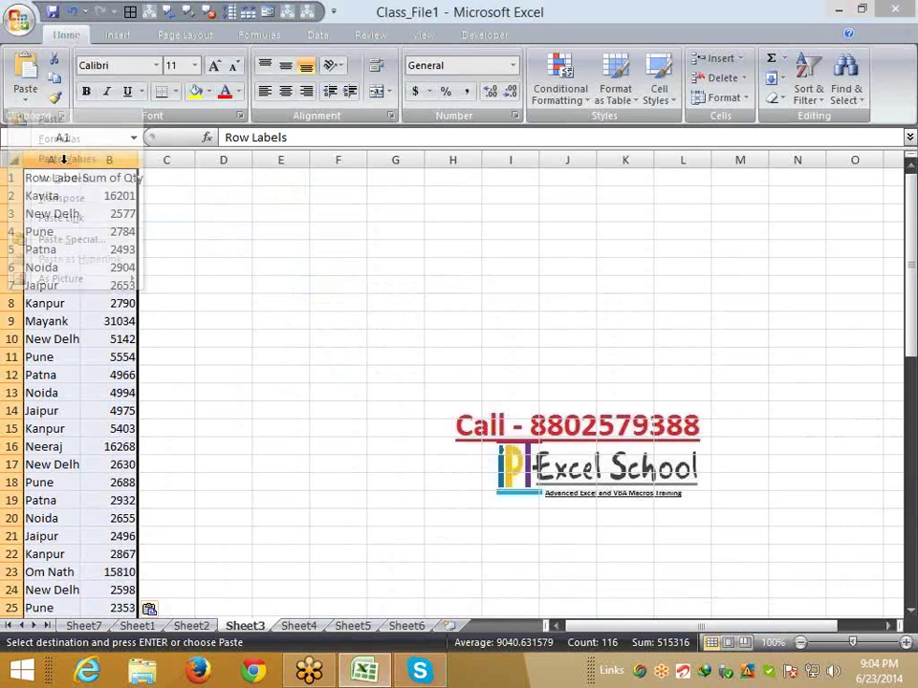
left_click(174, 229)
double_click(137, 159)
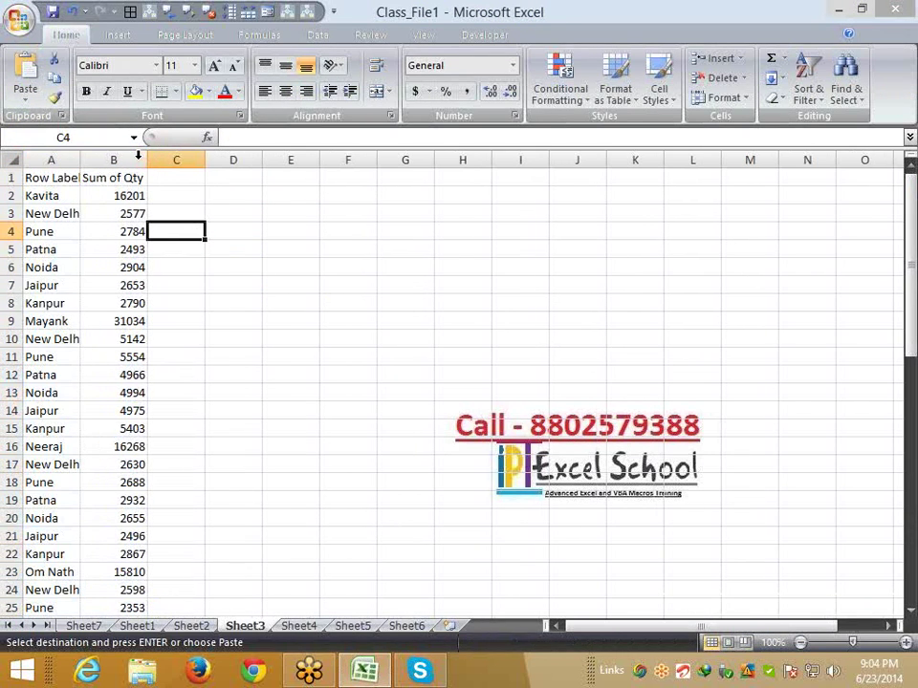
double_click(80, 161)
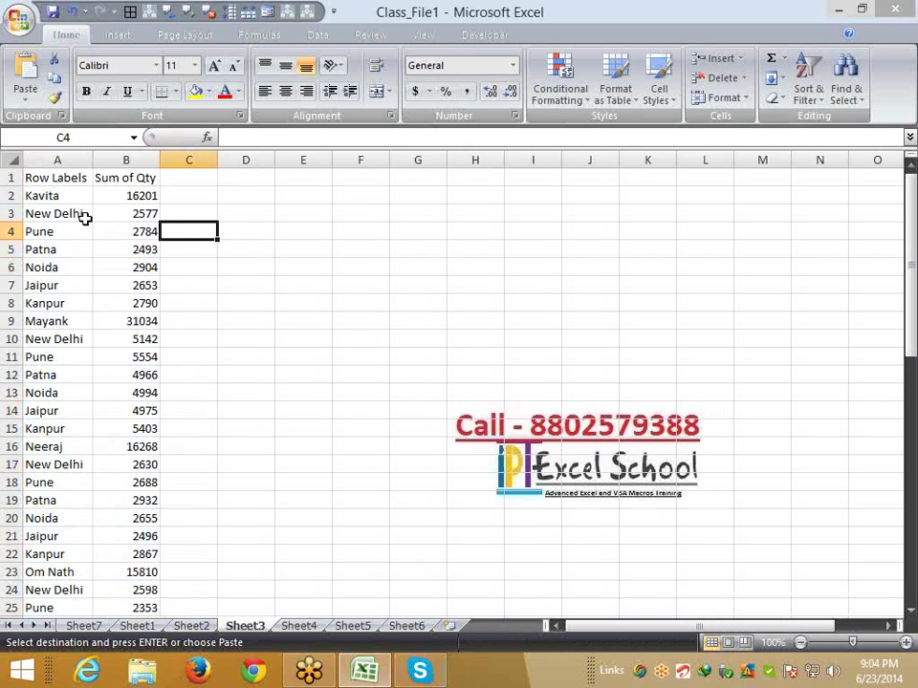
left_click(126, 195)
left_click(129, 320)
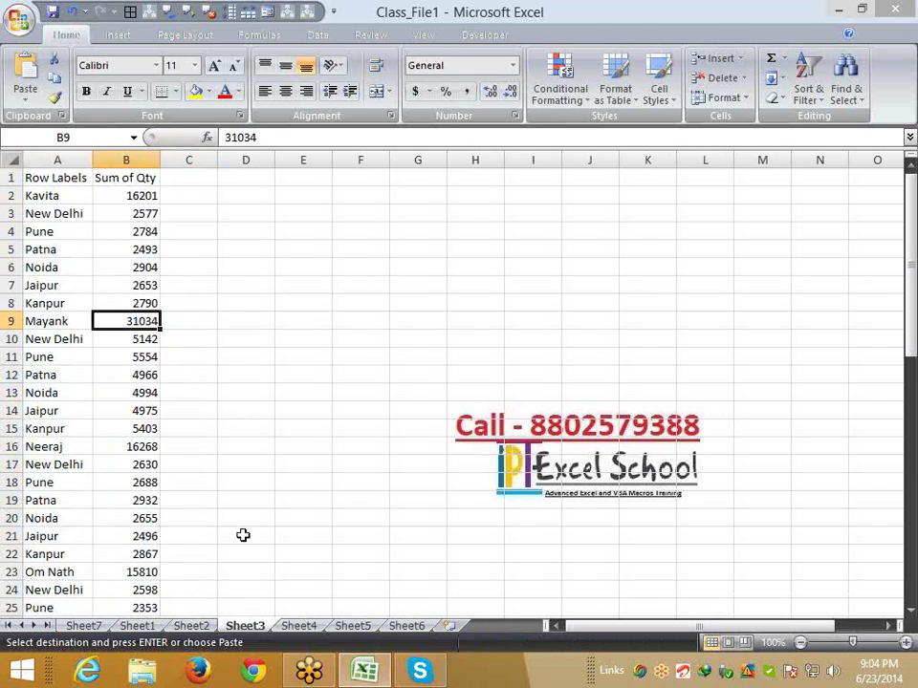
Move through Sheet2 and Sheet1 back to the Sheet7 pivot, cancelling the pending copy
key("ctrl+Page_Up")
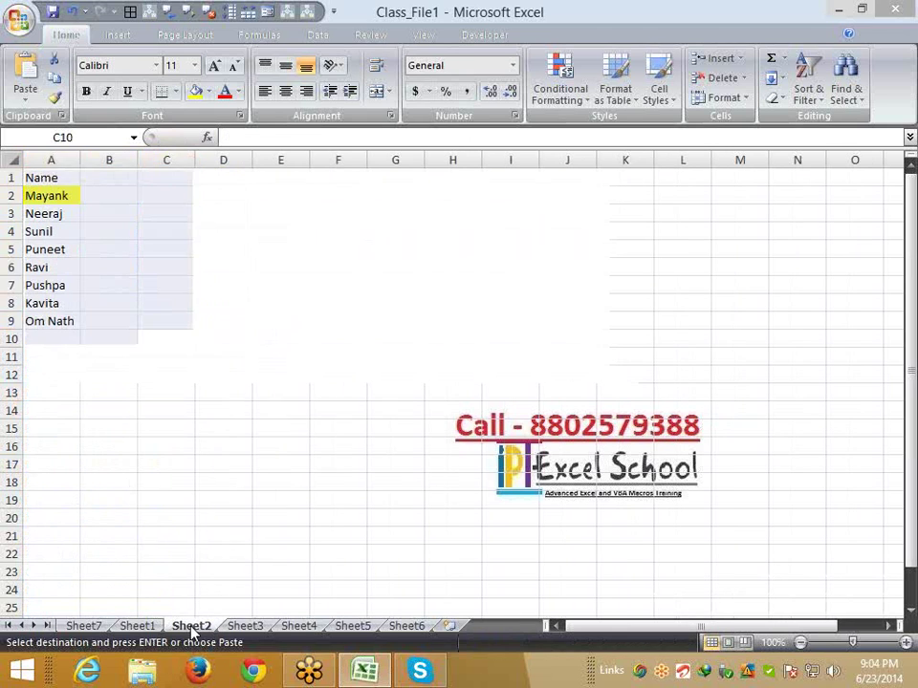
left_click(137, 626)
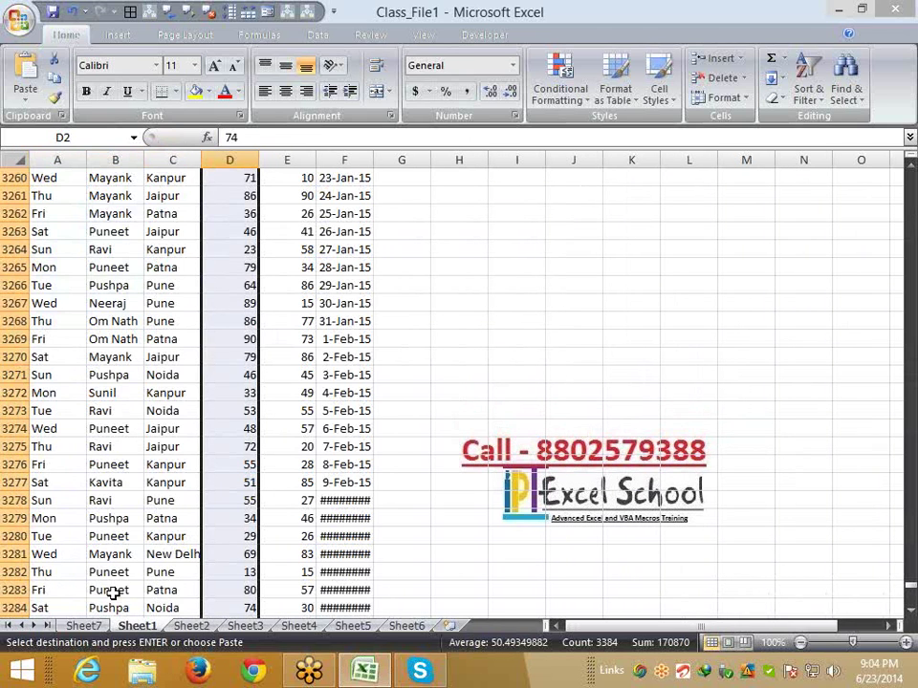
left_click(92, 627)
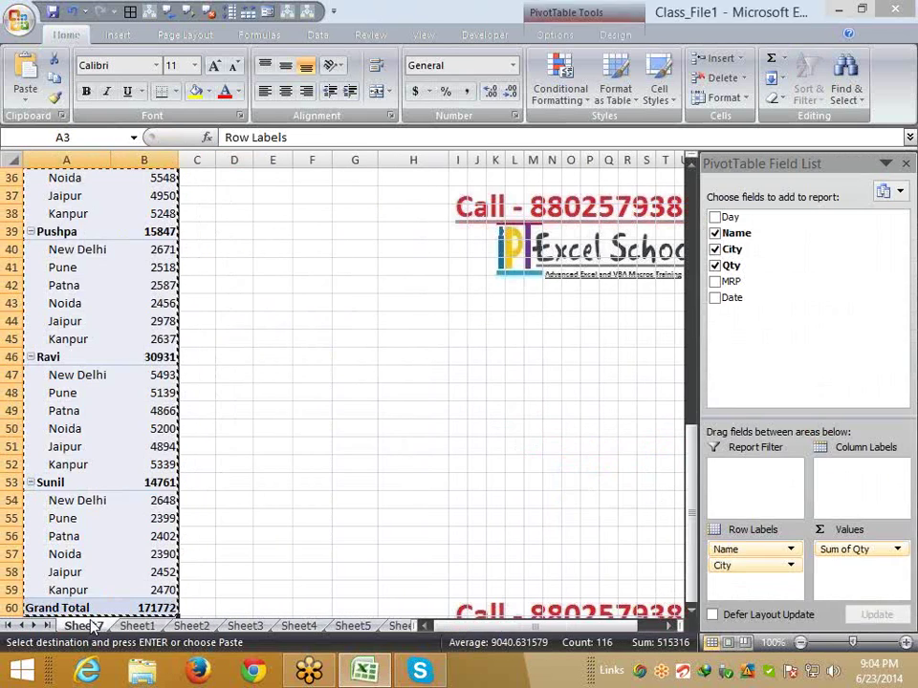
key("Return")
left_click(135, 285)
right_click(144, 285)
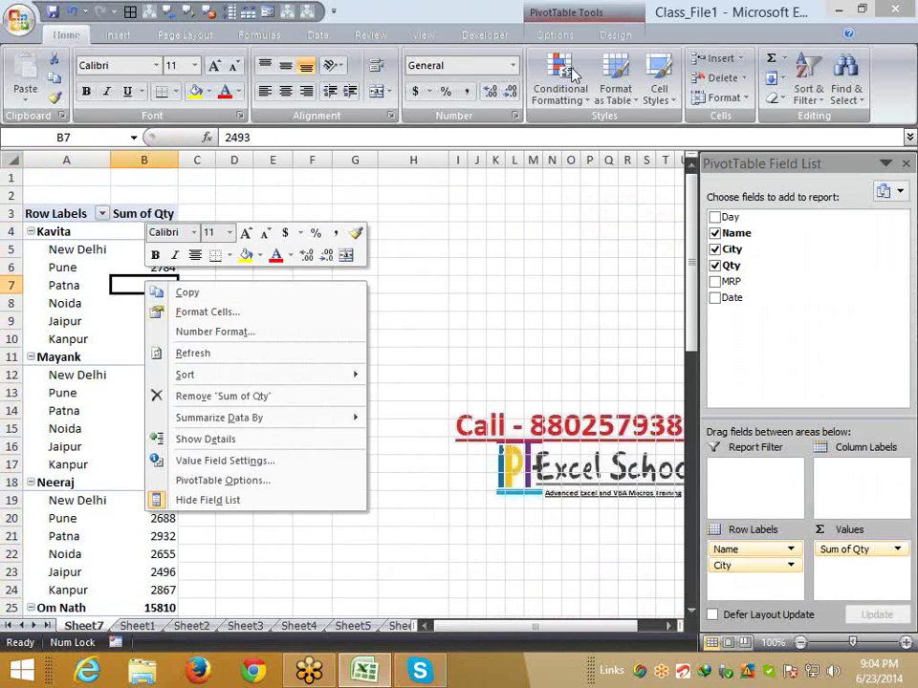
left_click(662, 125)
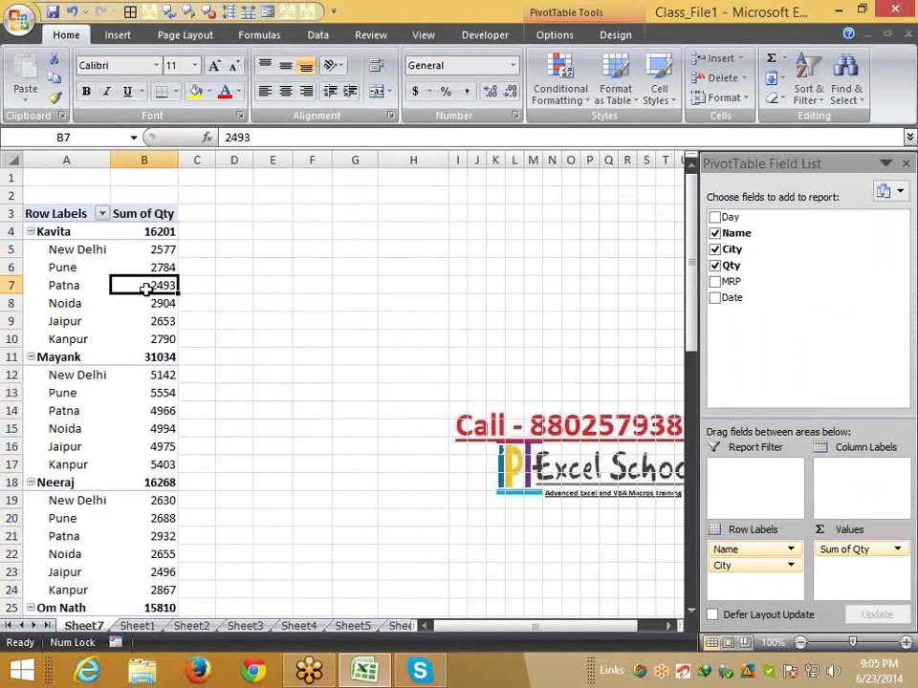
Turn on the classic PivotTable layout in the pivot's PivotTable Options
right_click(149, 288)
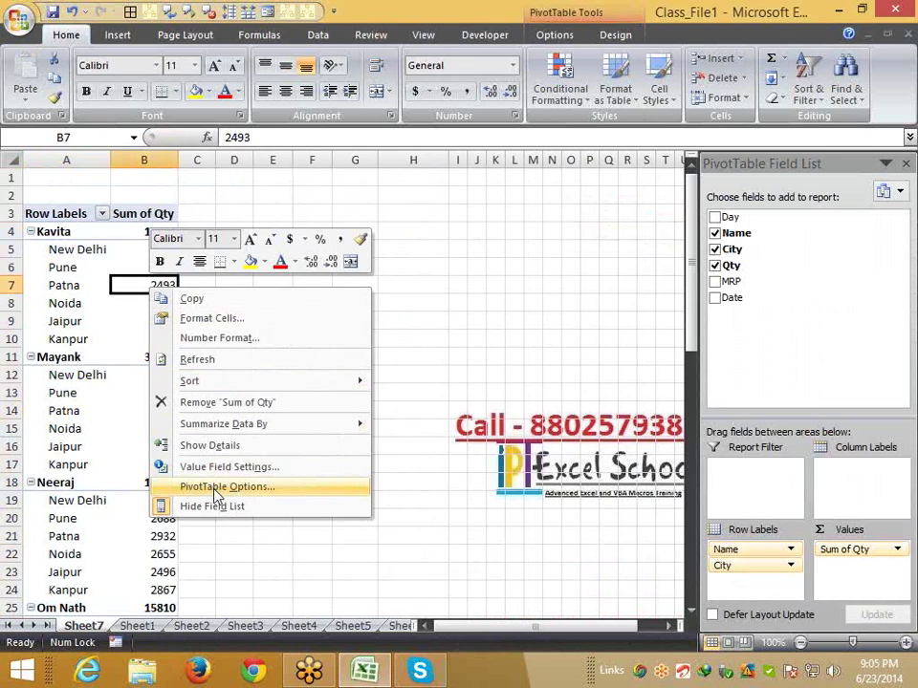
left_click(220, 487)
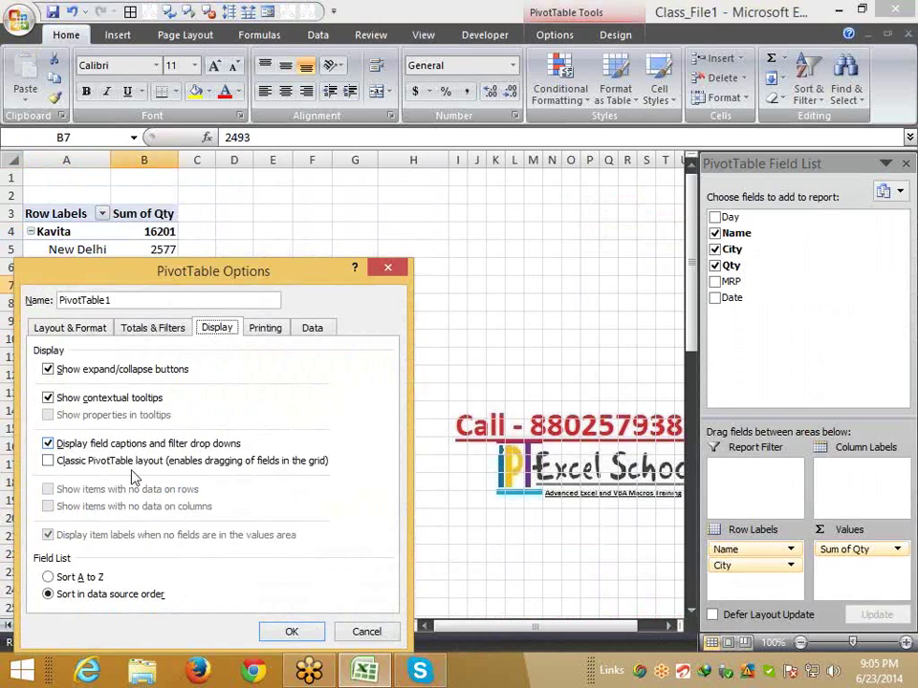
left_click(134, 463)
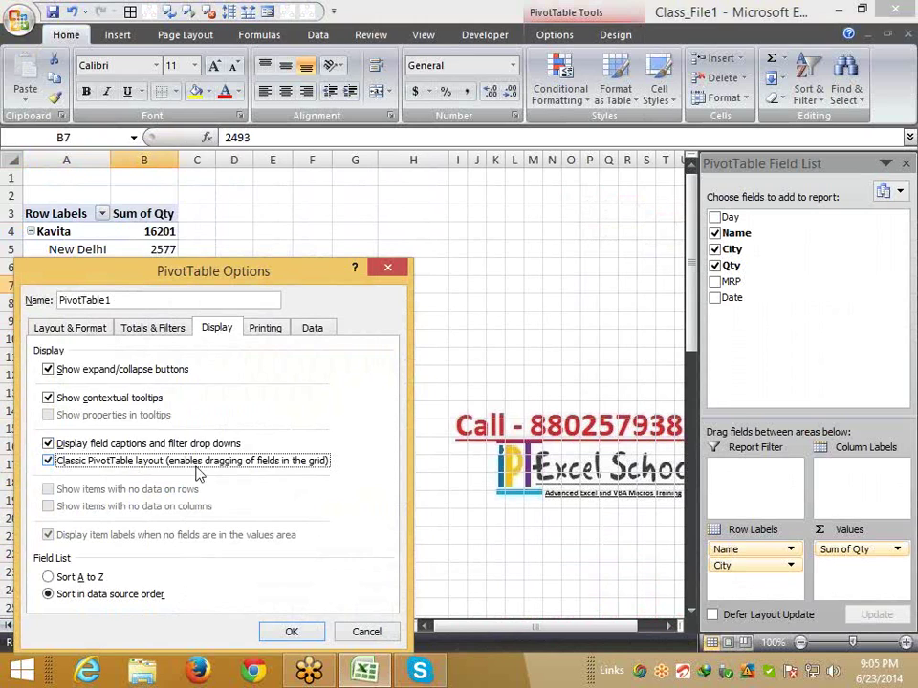
left_click(306, 635)
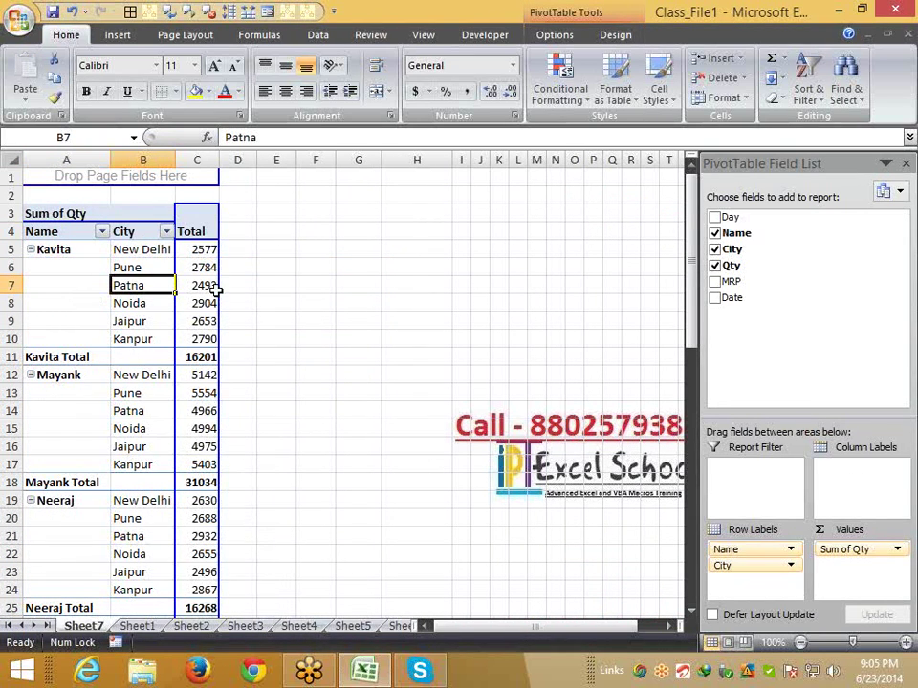
Select the whole pivot table from A4 to its last row and copy it
mouse_move(217, 291)
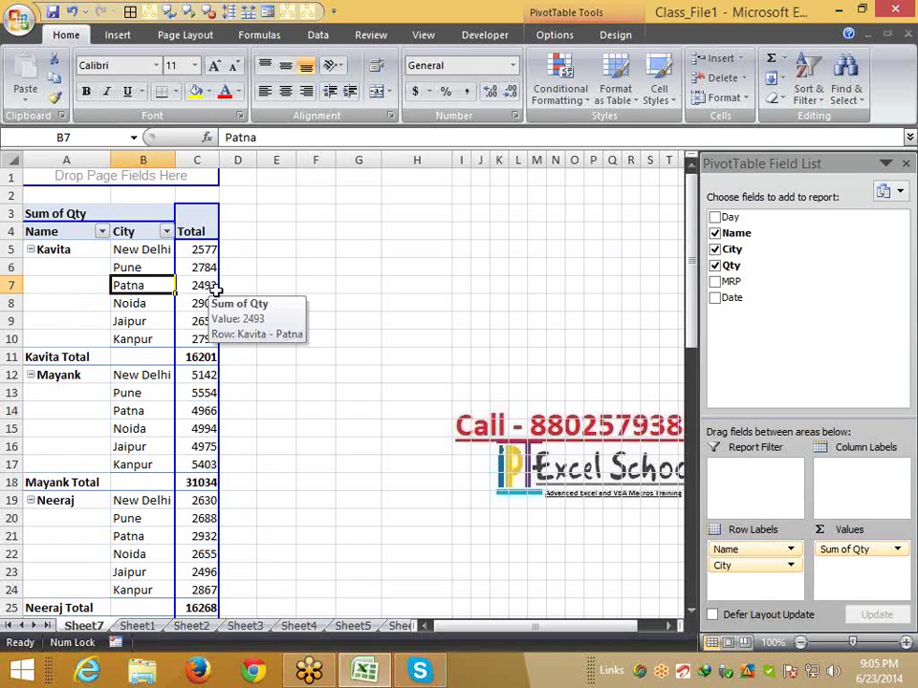
left_click(149, 236)
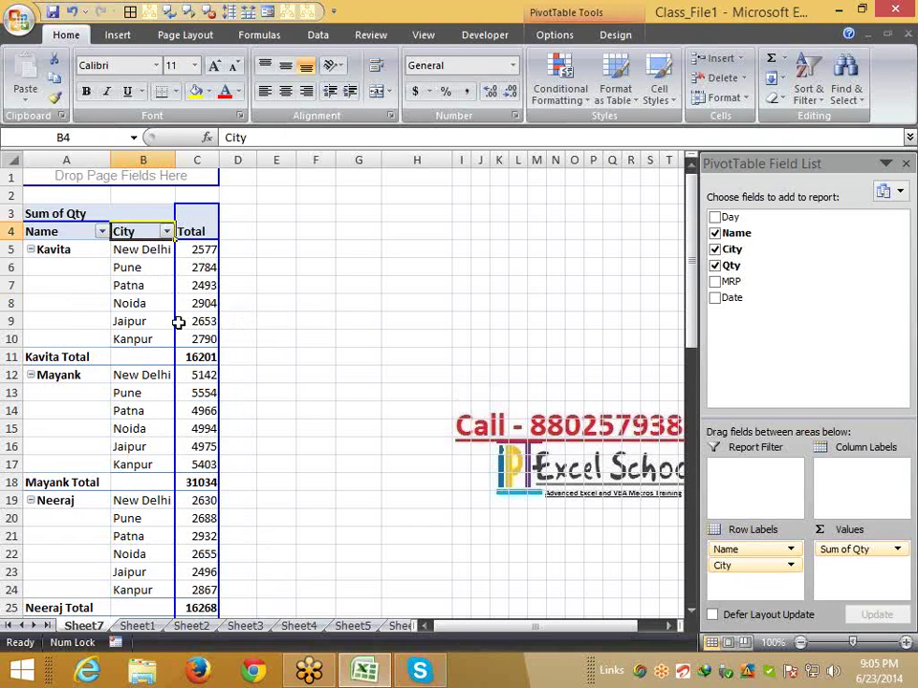
left_click(76, 237)
scroll(228, 340, "down", 17)
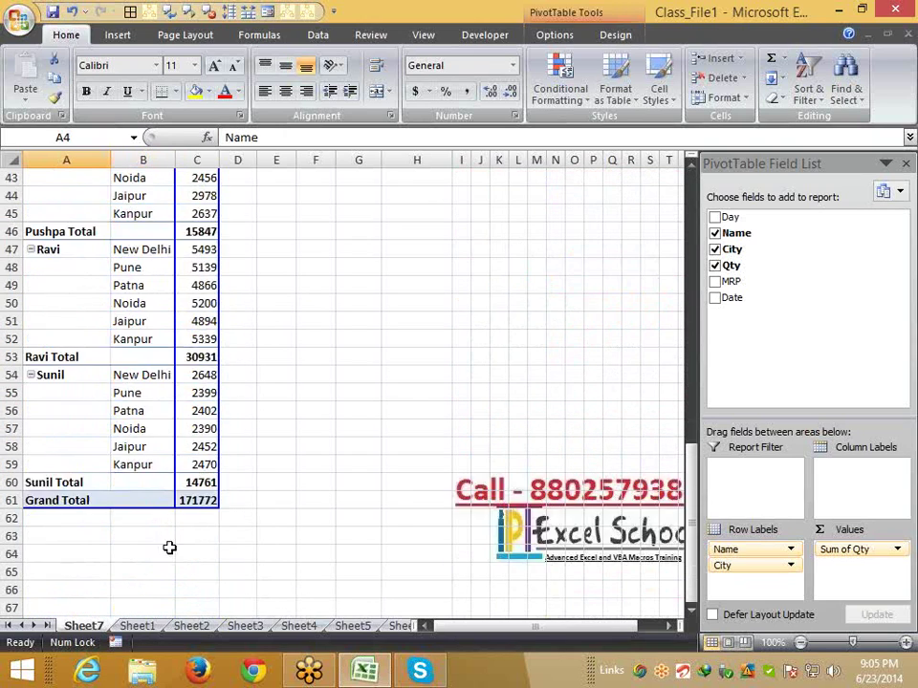
left_click(201, 328, "shift")
key("ctrl+c")
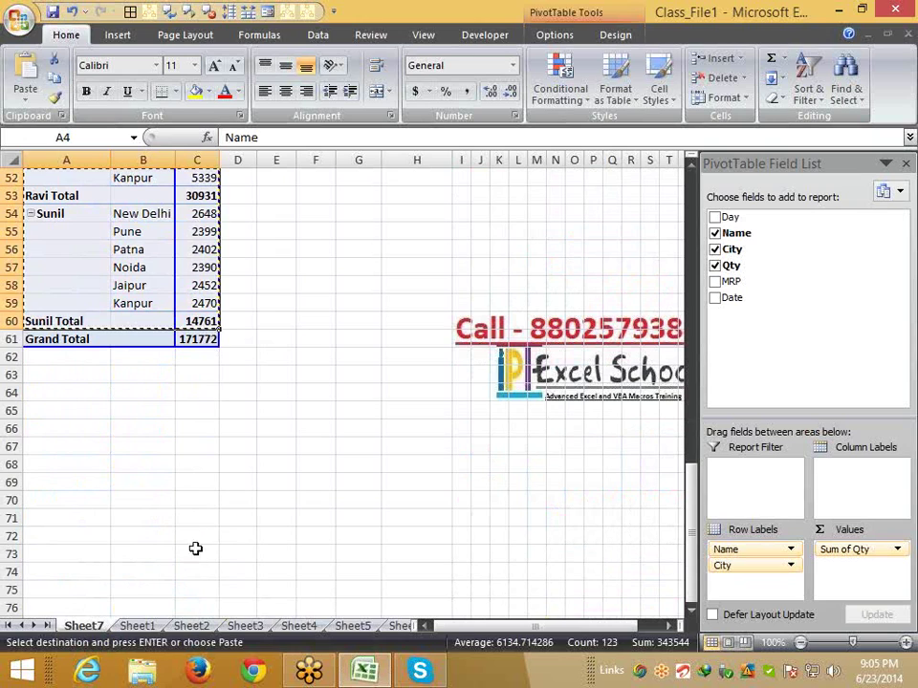
Go to the empty Sheet6 and select A1 as the paste destination
left_click(354, 626)
left_click(398, 626)
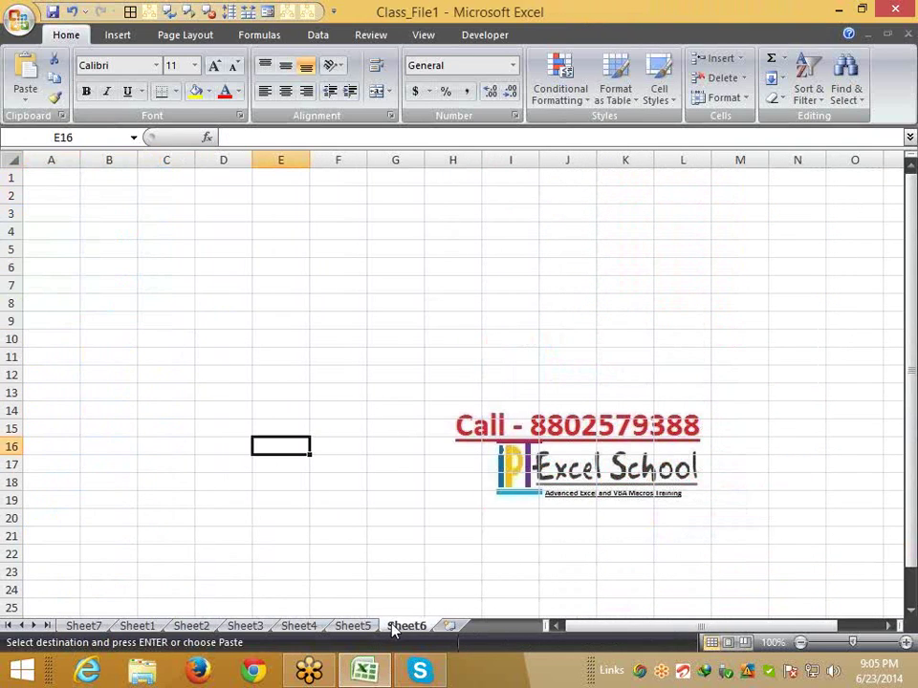
left_click(69, 183)
Paste the copied pivot into Sheet6 at A1, then go to Sheet1's source data
key("ctrl+v")
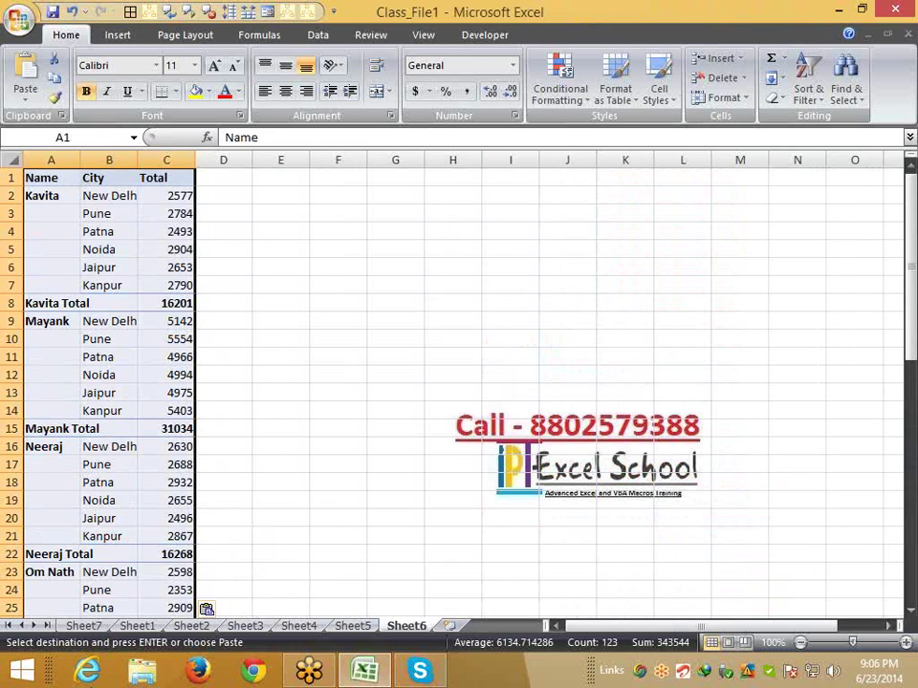
left_click(126, 627)
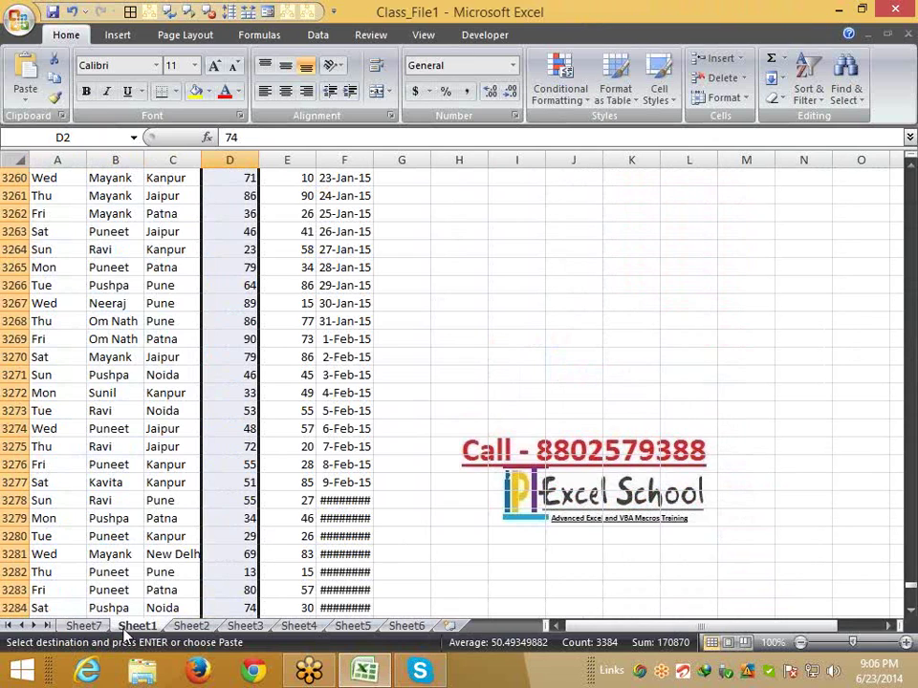
Step through Sheet7, Sheet2, Sheet3 and Sheet4 to reach Sheet6 with the pasted data
left_click(84, 626)
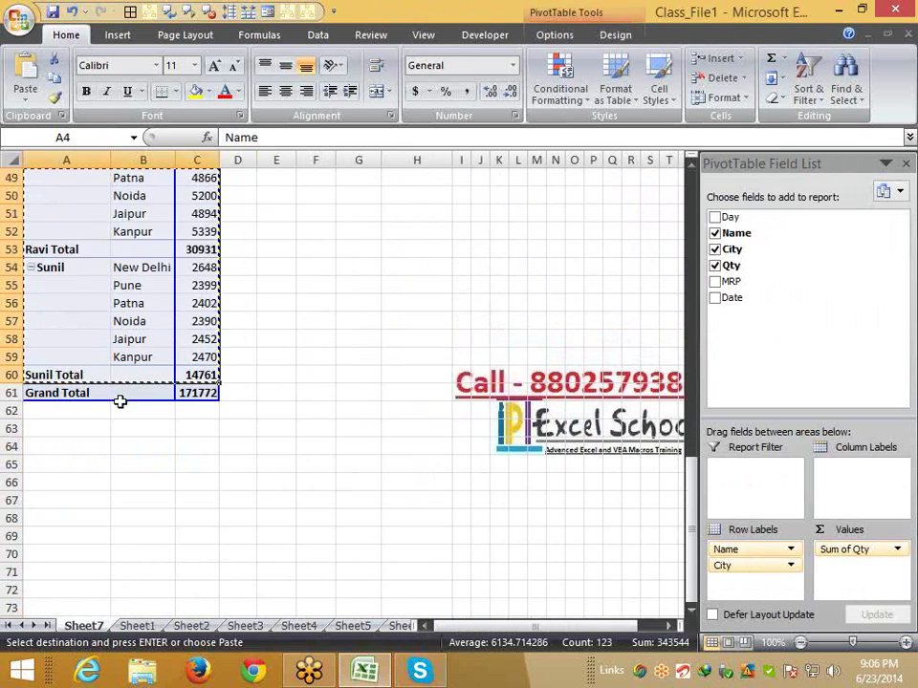
scroll(120, 401, "up", 16)
left_click(191, 627)
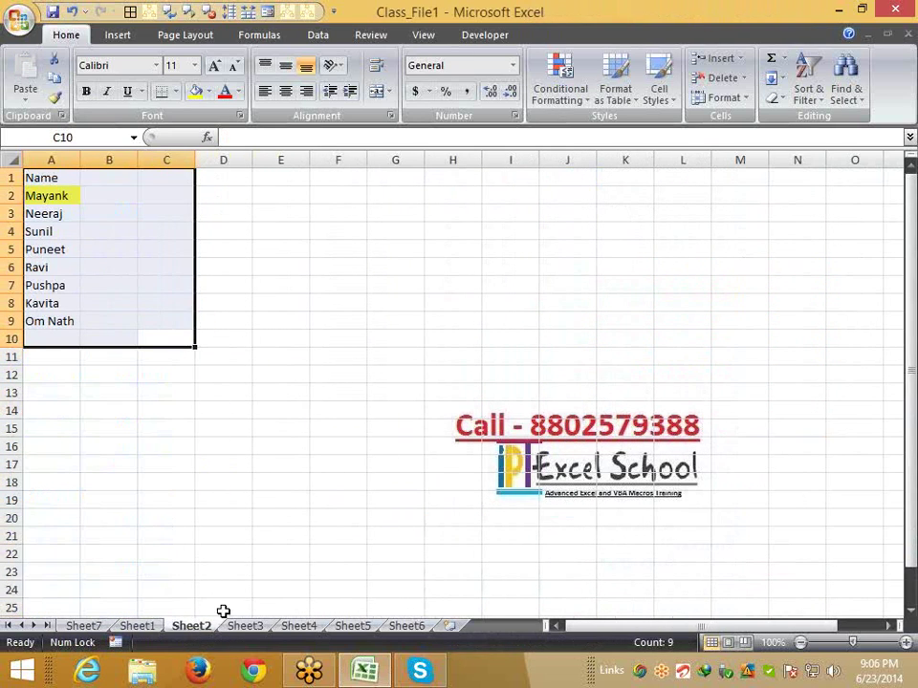
left_click(244, 626)
left_click(296, 627)
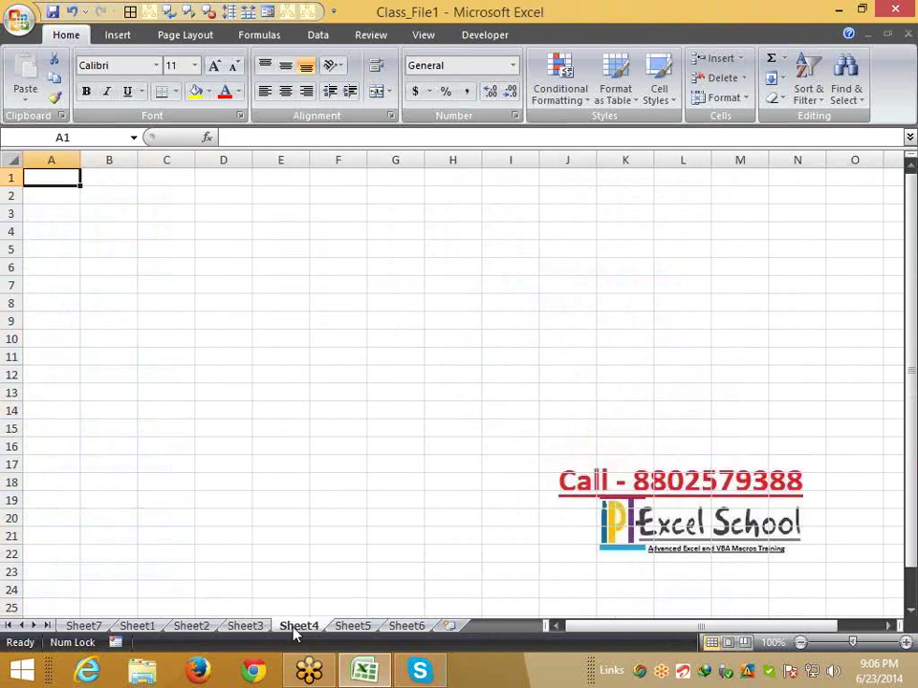
left_click(399, 631)
Delete row 8, the Kavita Total row, on Sheet6
left_click(144, 357)
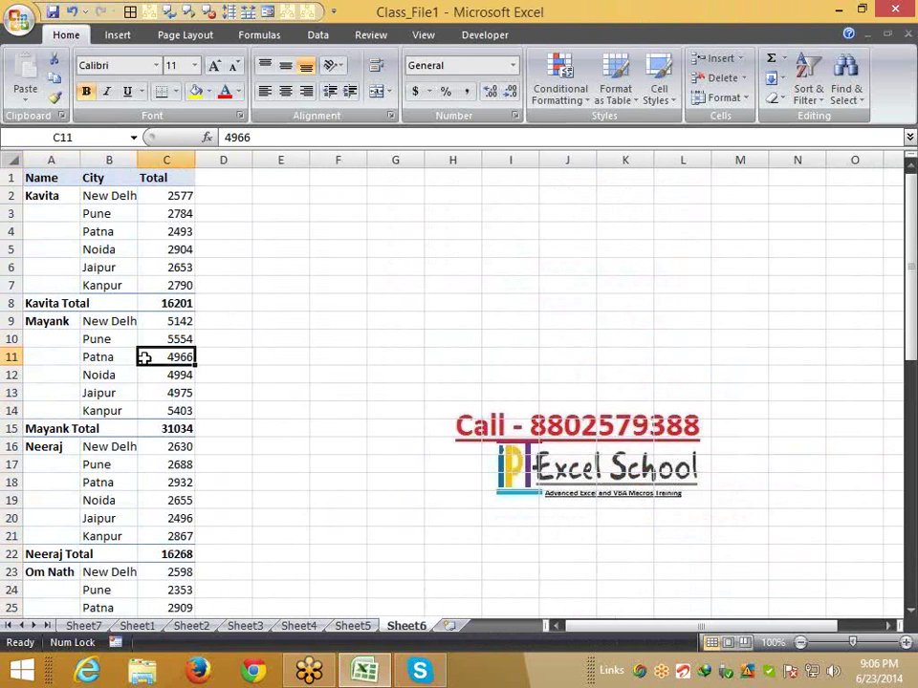
left_click(13, 303)
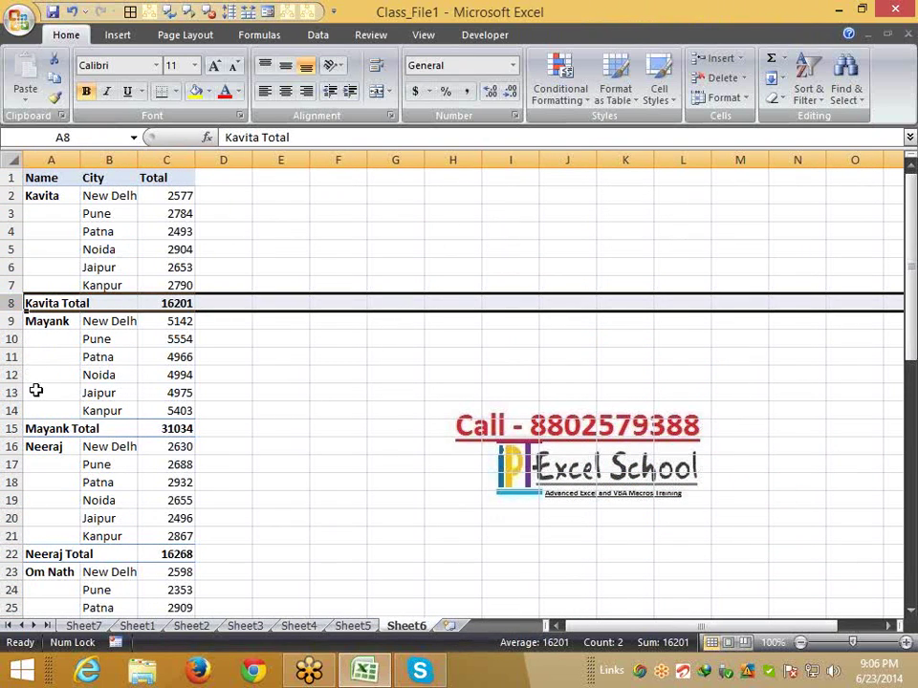
right_click(11, 304)
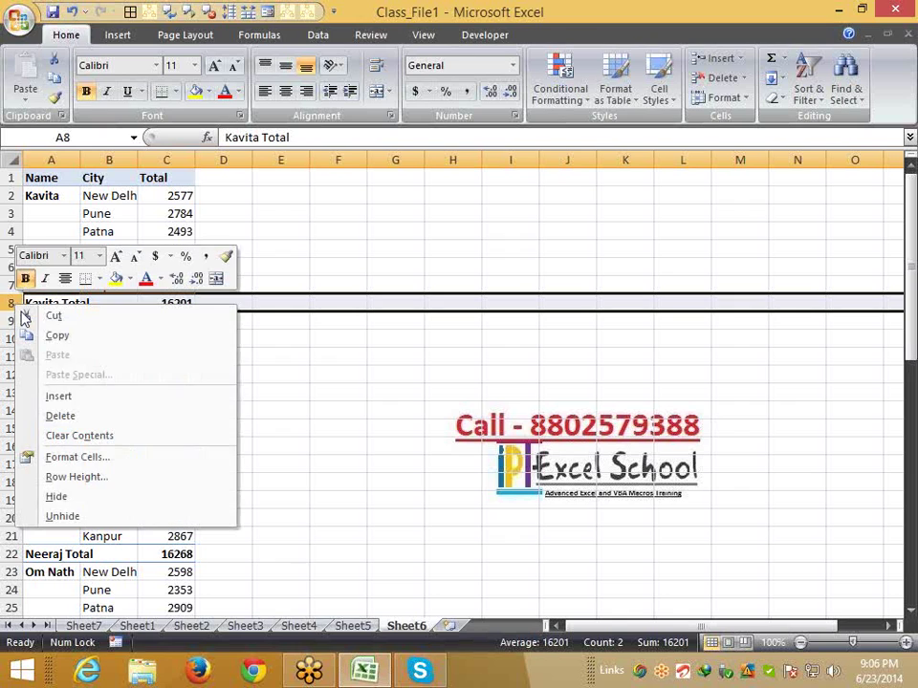
left_click(59, 416)
Select the entire Sheet6 worksheet and clear all its contents
left_click(72, 416)
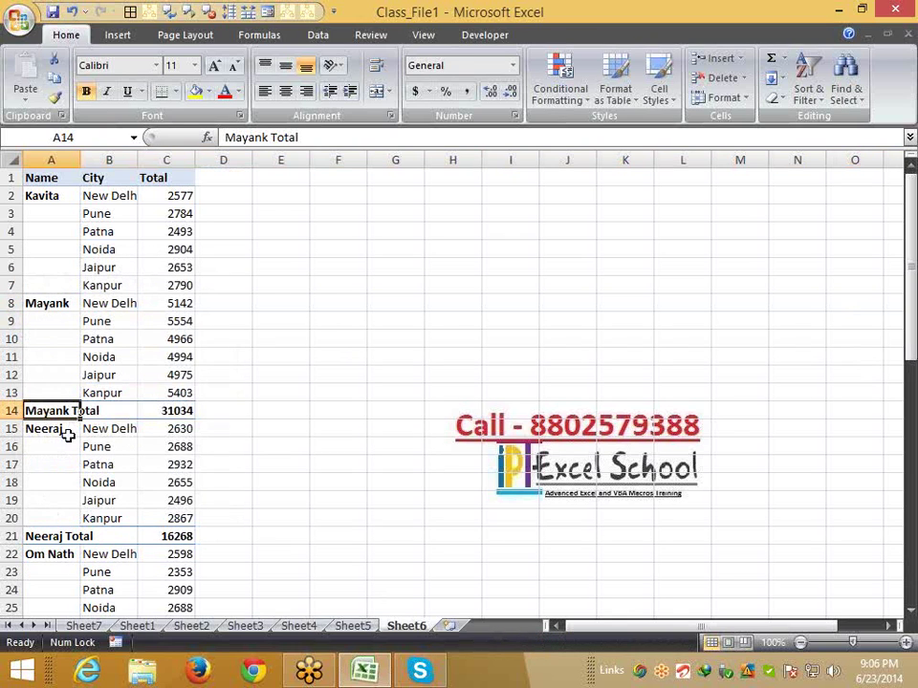
left_click(19, 162)
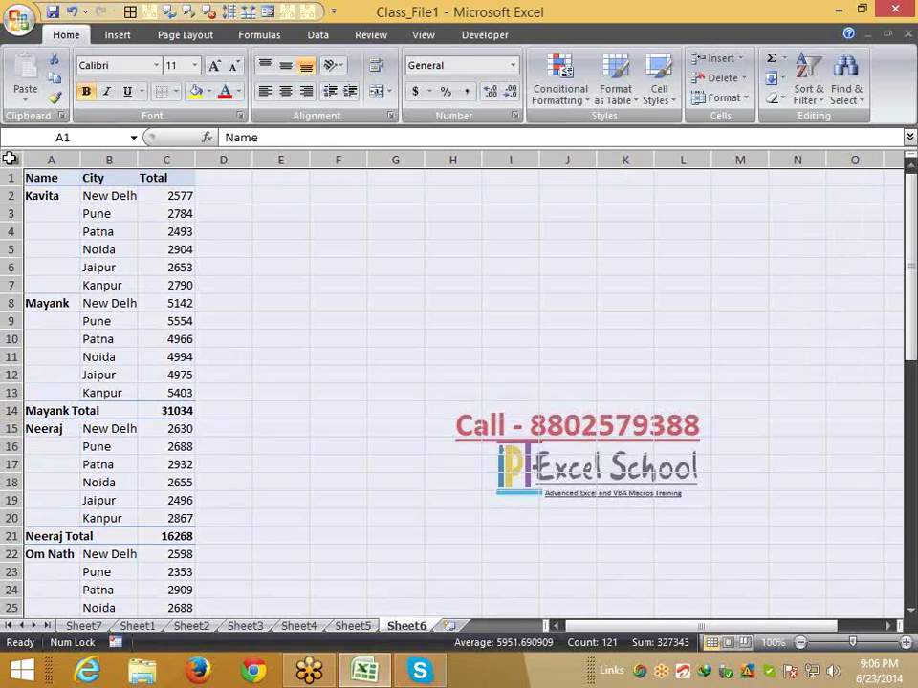
key("Delete")
left_click(84, 627)
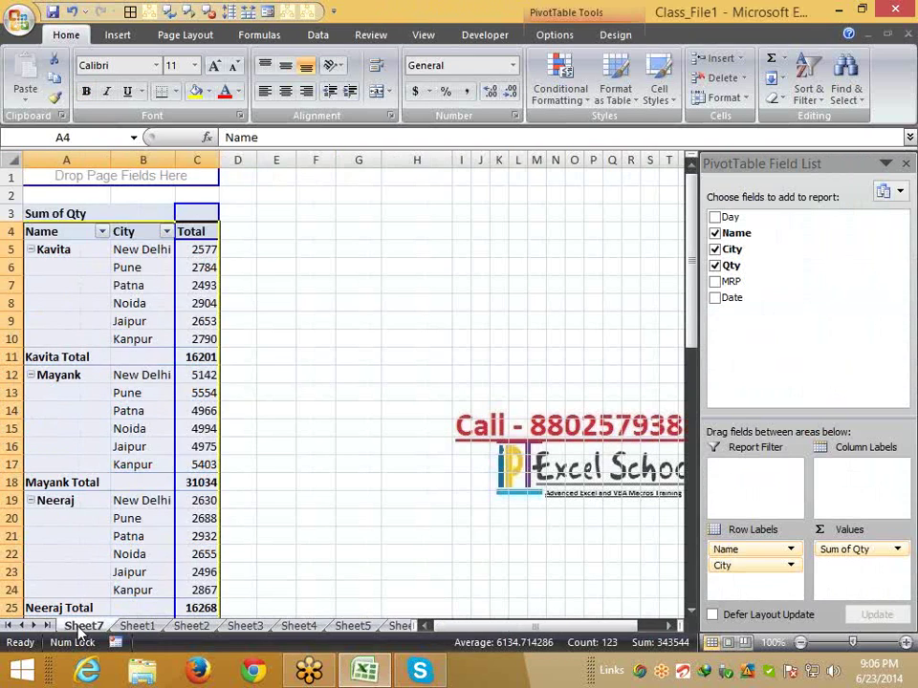
left_click(99, 392)
left_click_drag(96, 356, 194, 357)
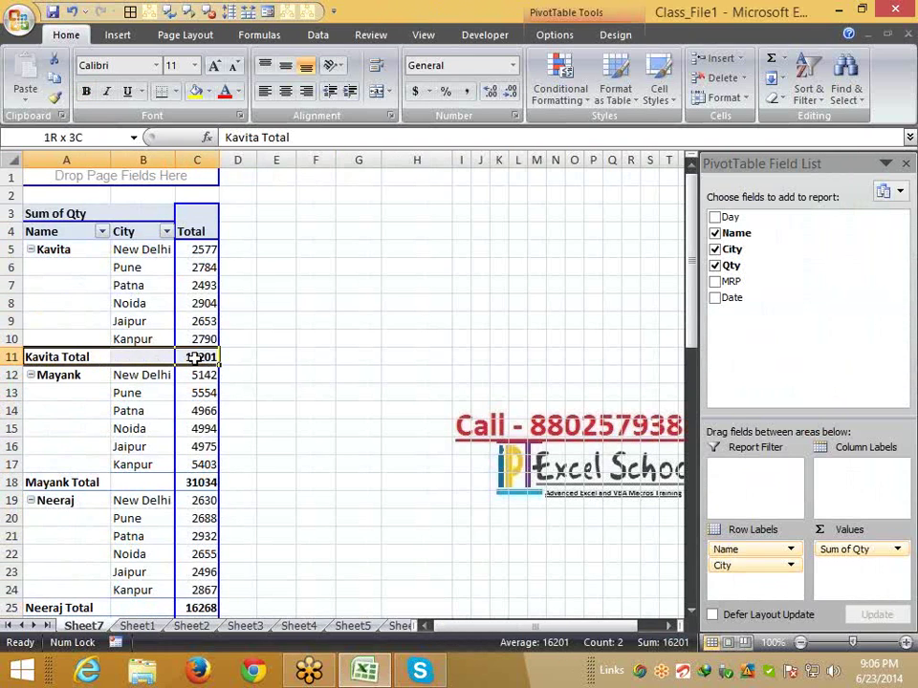
right_click(96, 358)
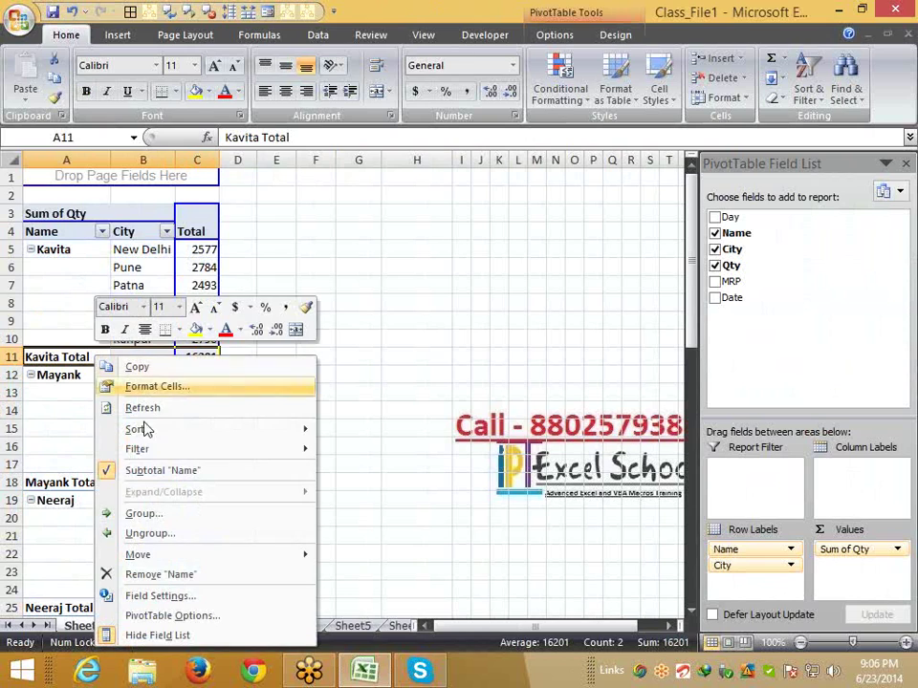
left_click(150, 470)
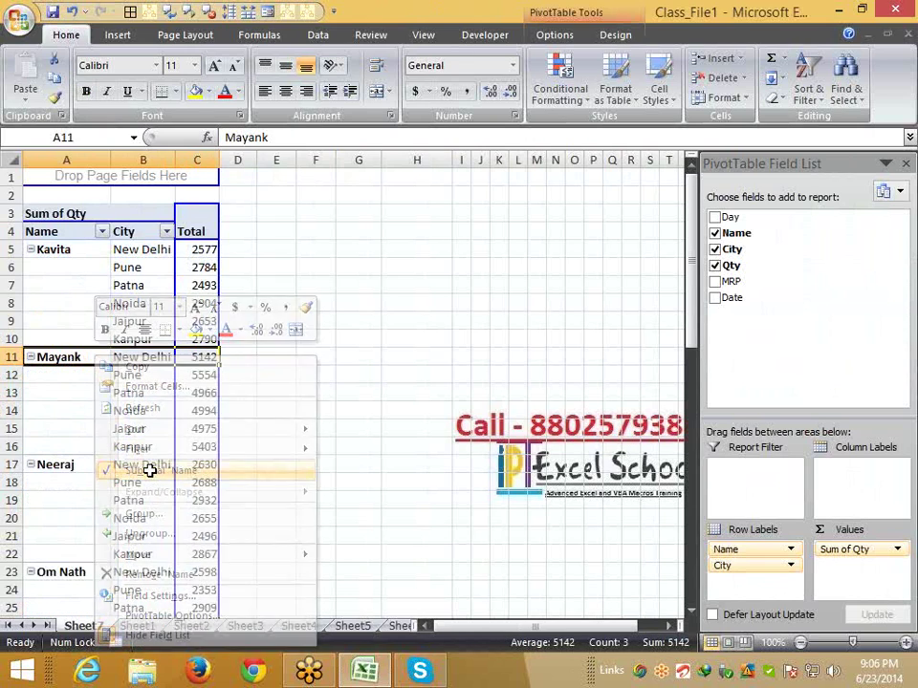
left_click(139, 428)
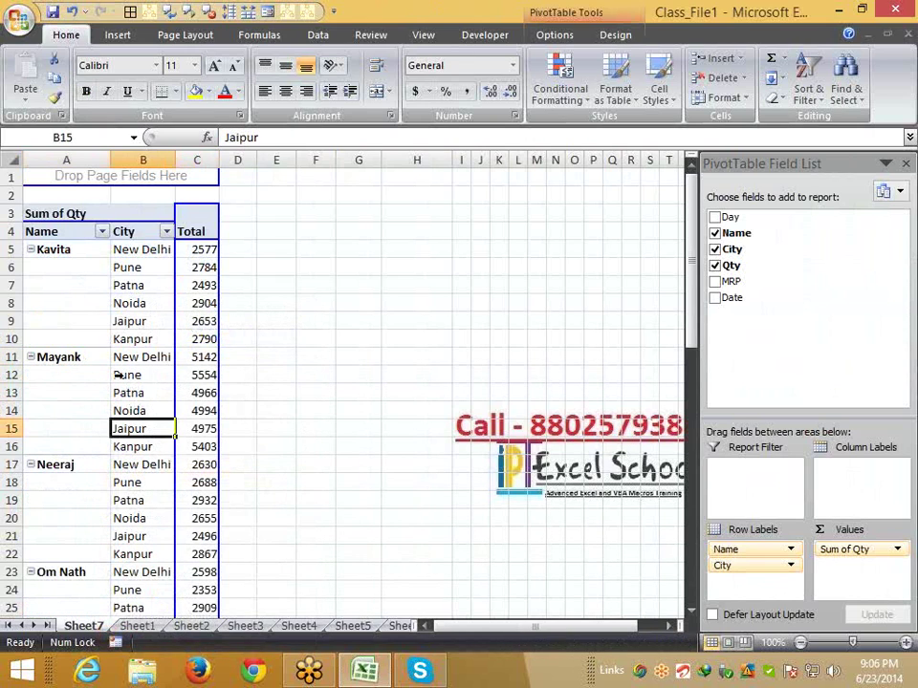
left_click(68, 250)
right_click(68, 250)
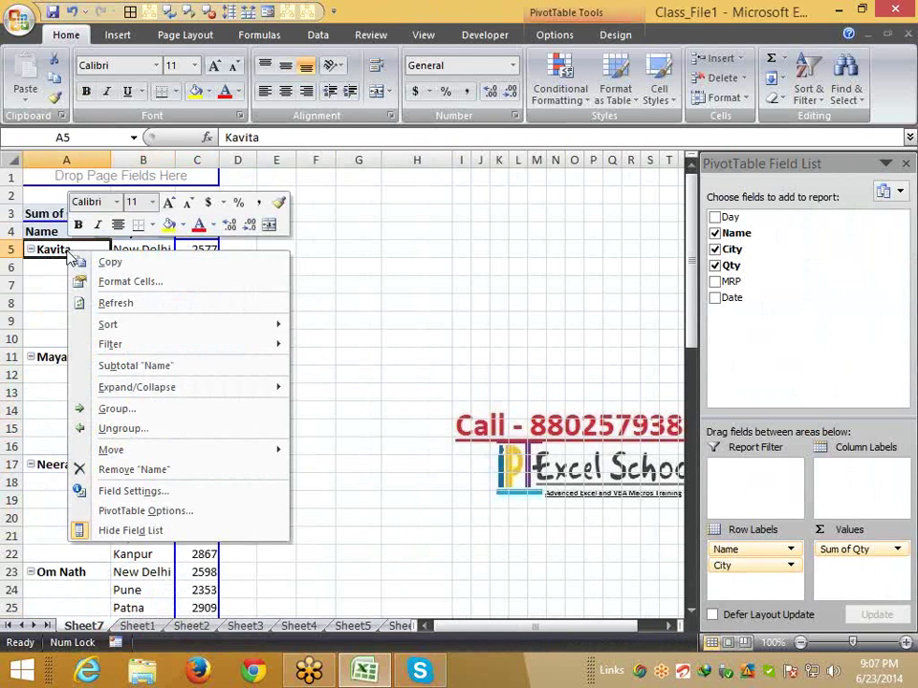
left_click(117, 365)
left_click(91, 356)
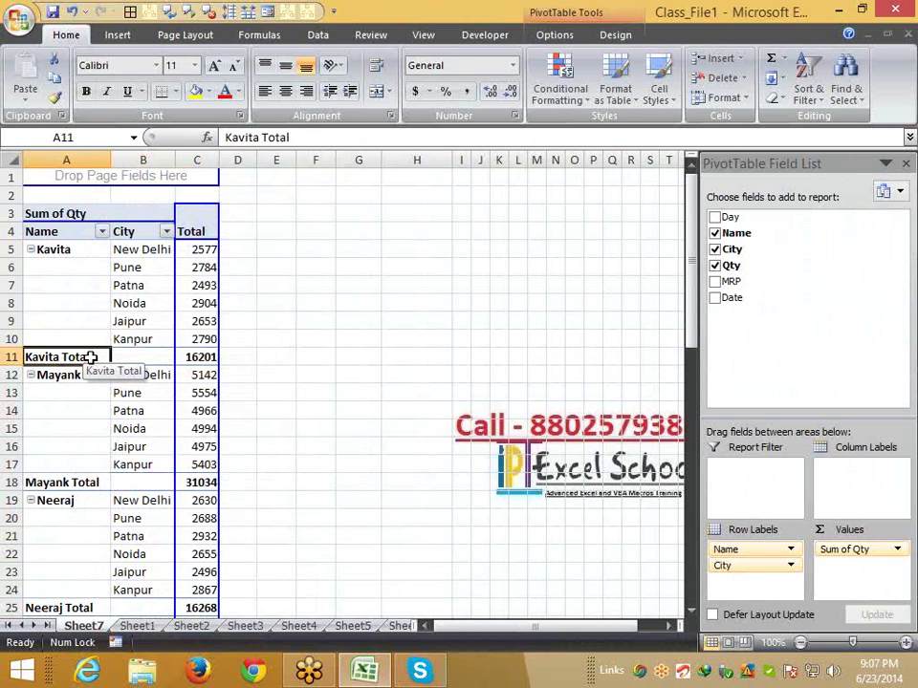
right_click(92, 358)
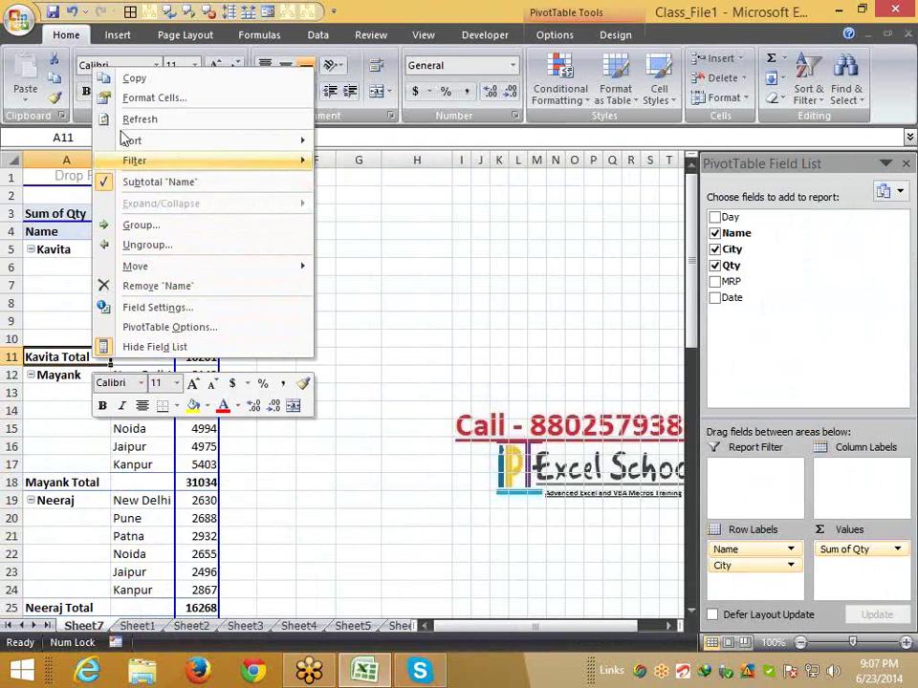
left_click(134, 183)
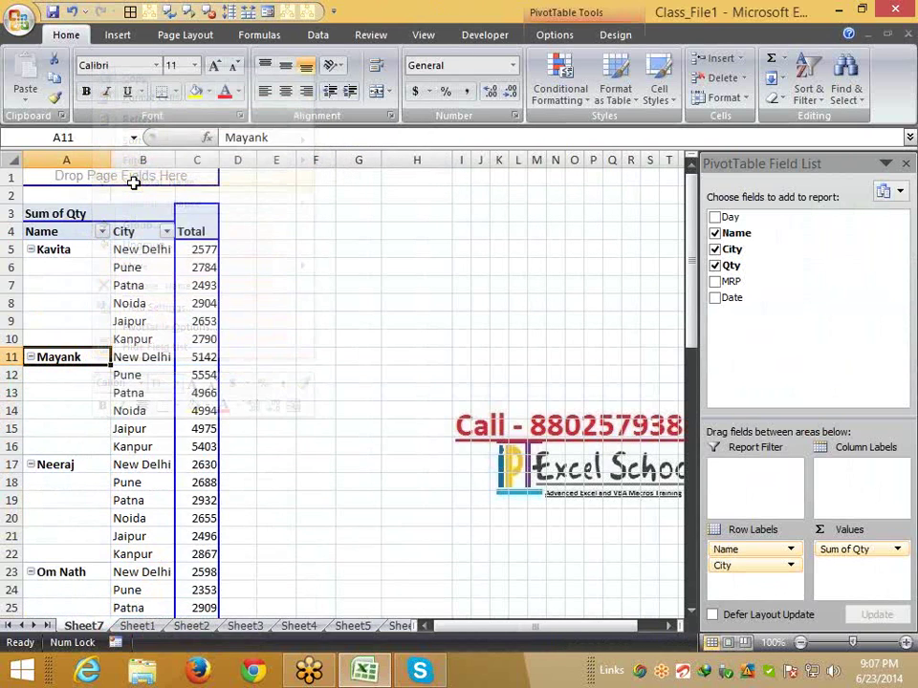
scroll(177, 608, "down", 5)
scroll(176, 608, "down", 9)
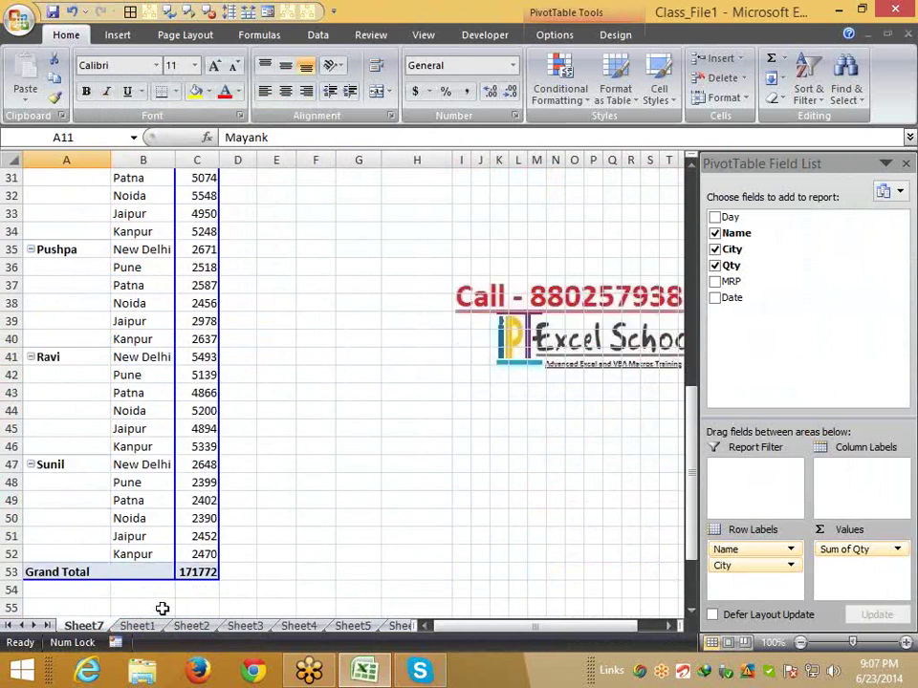
left_click_drag(86, 357, 194, 368)
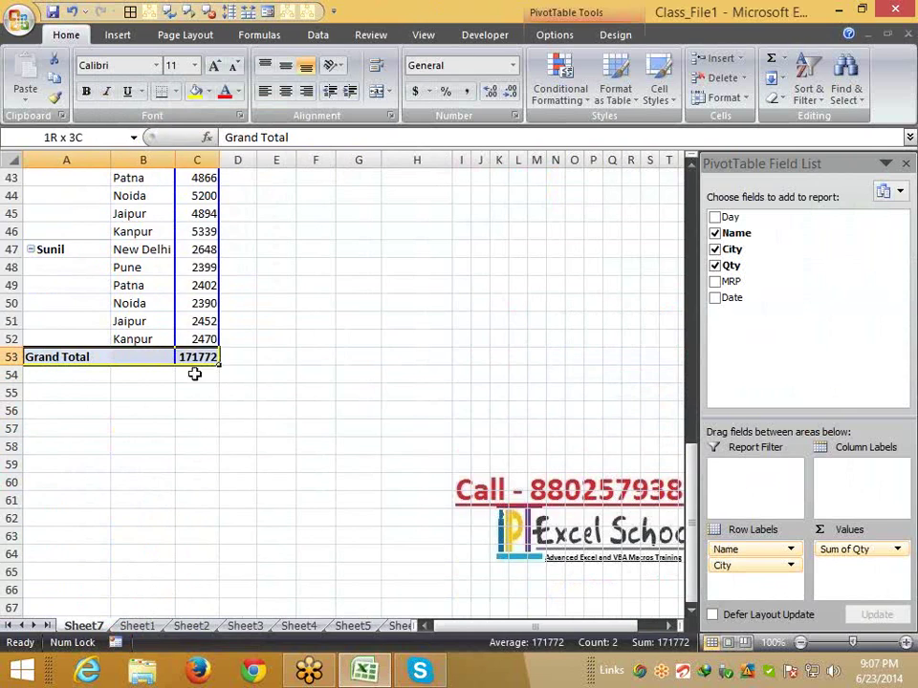
scroll(205, 572, "up", 13)
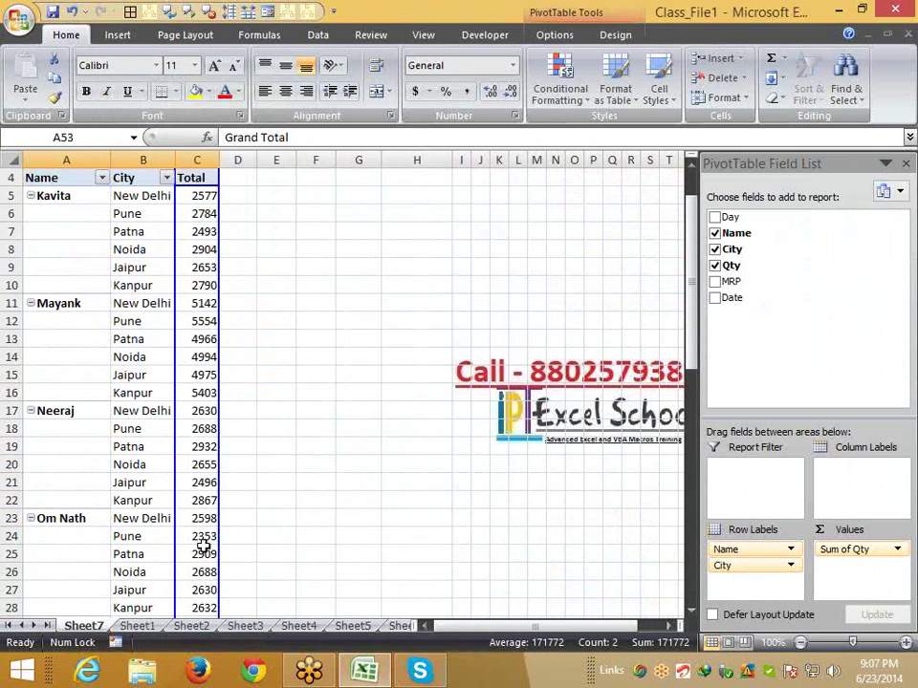
scroll(204, 546, "up", 1)
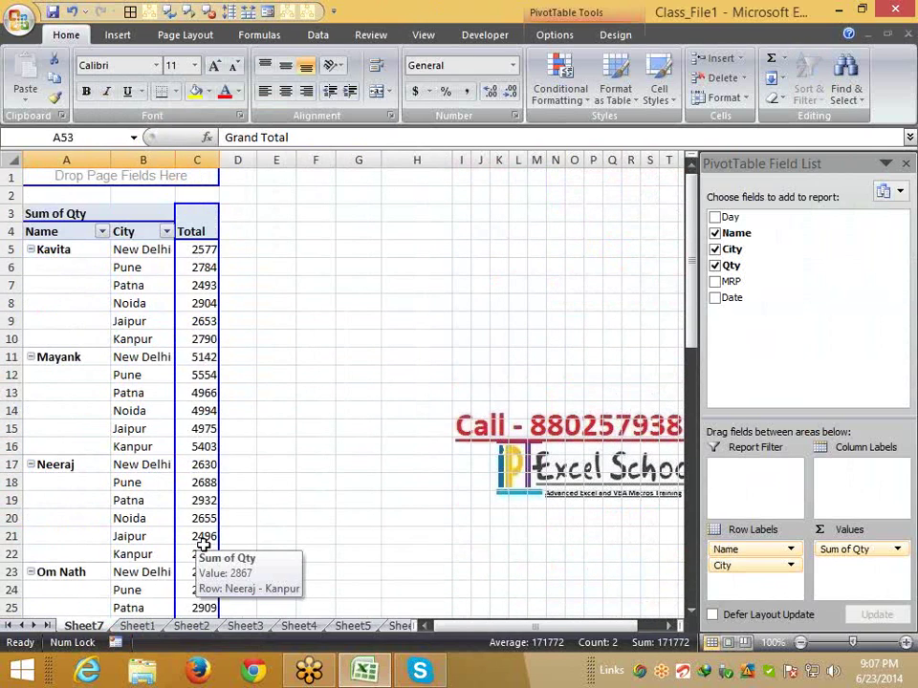
right_click(63, 362)
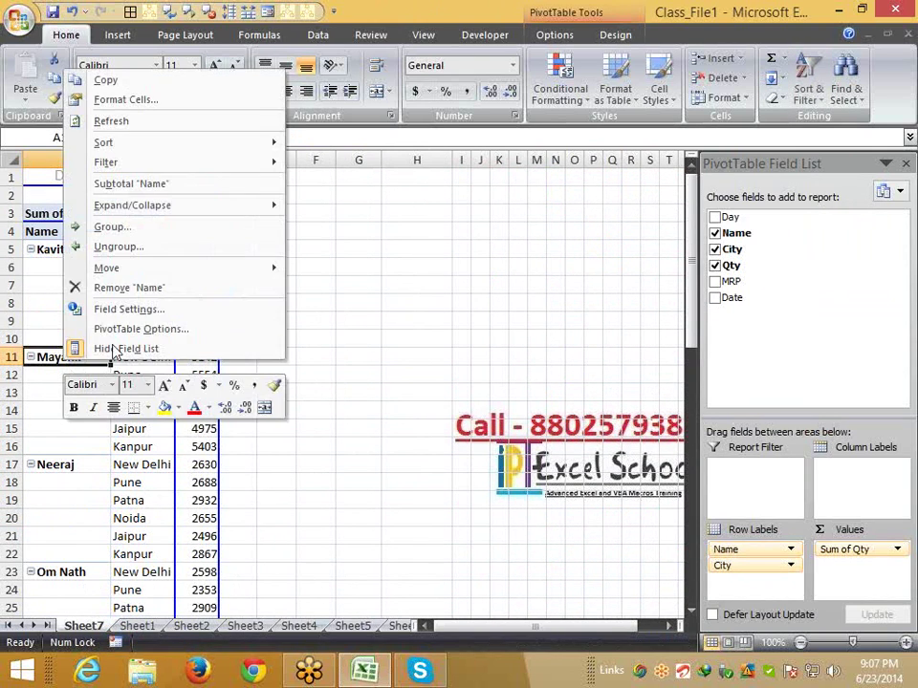
left_click(141, 182)
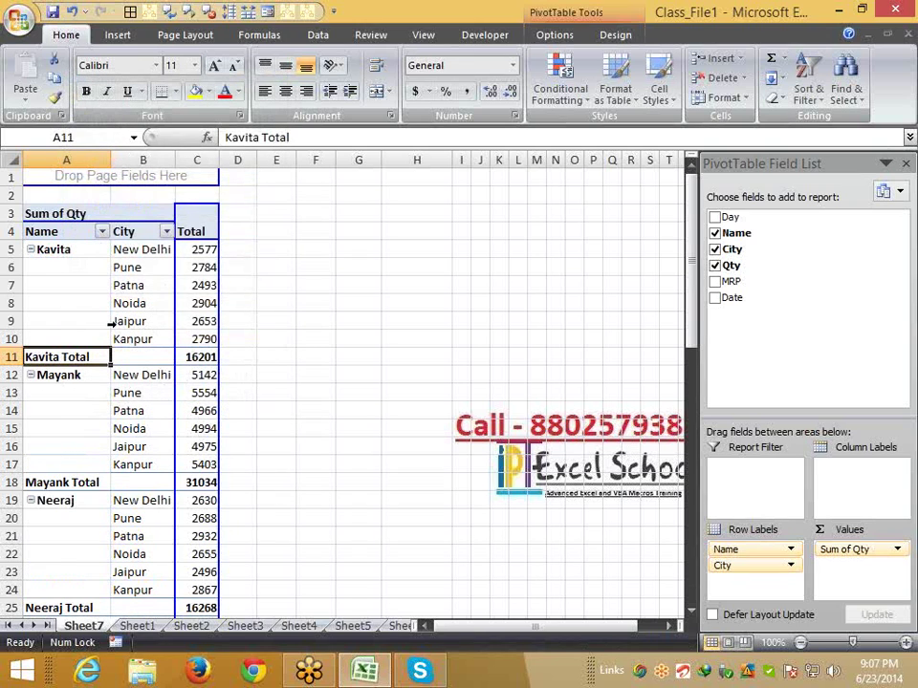
right_click(88, 356)
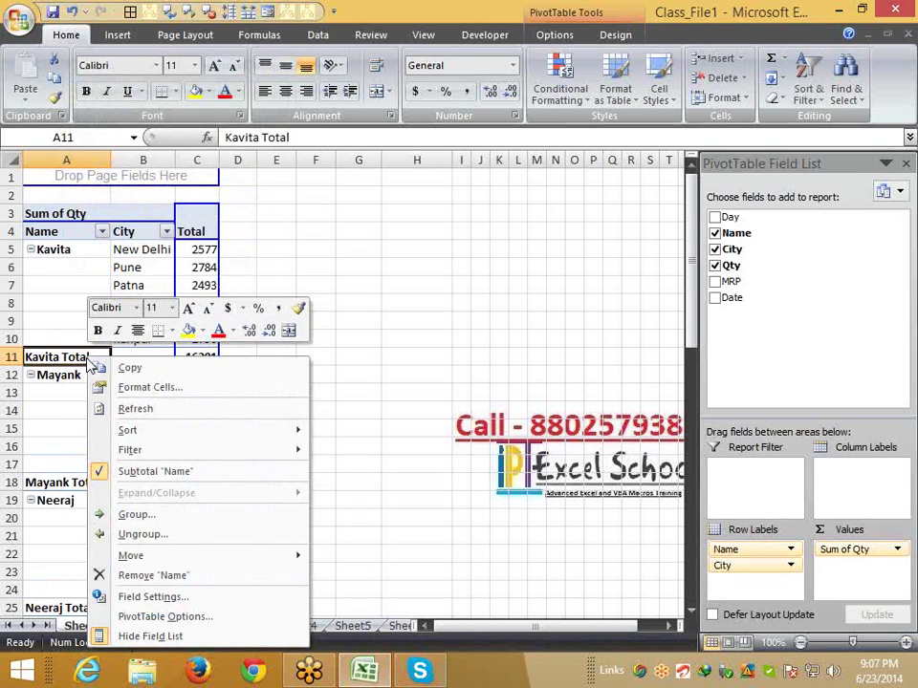
left_click(148, 472)
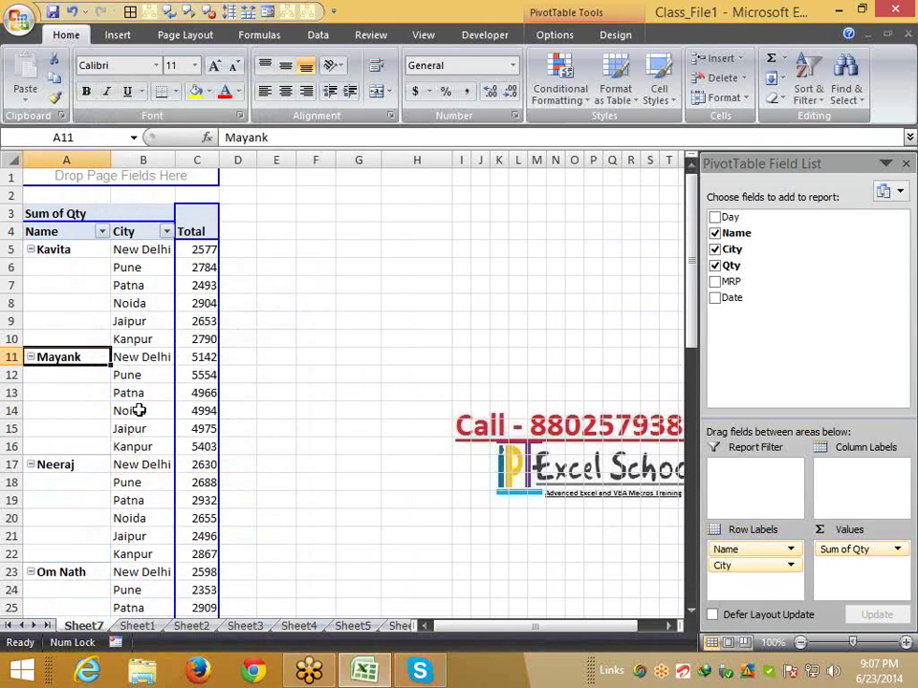
left_click(138, 411)
left_click(61, 258)
left_click_drag(129, 269, 188, 519)
left_click(177, 93)
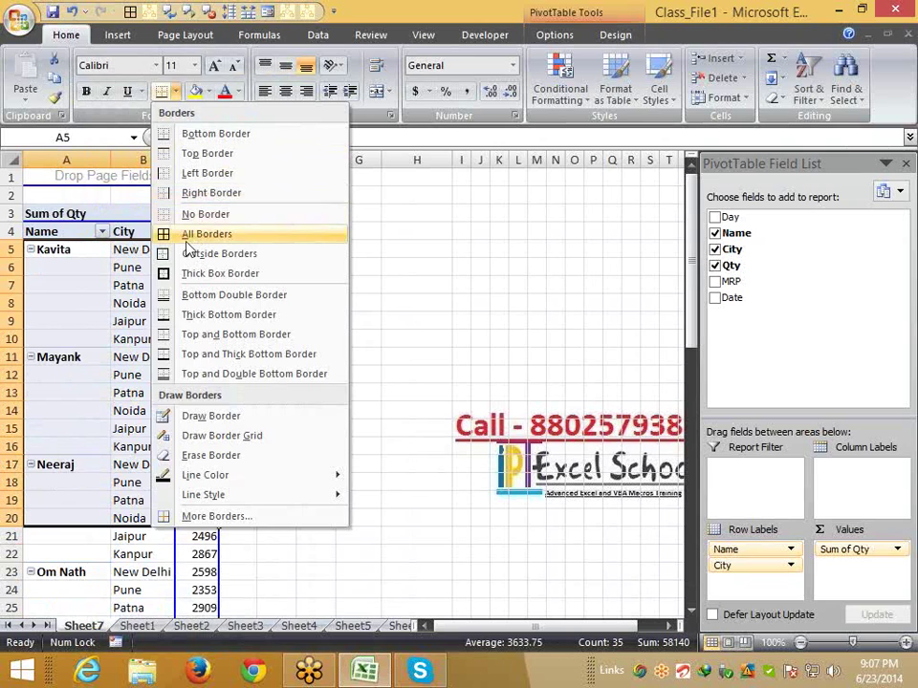
left_click(191, 231)
left_click(156, 350)
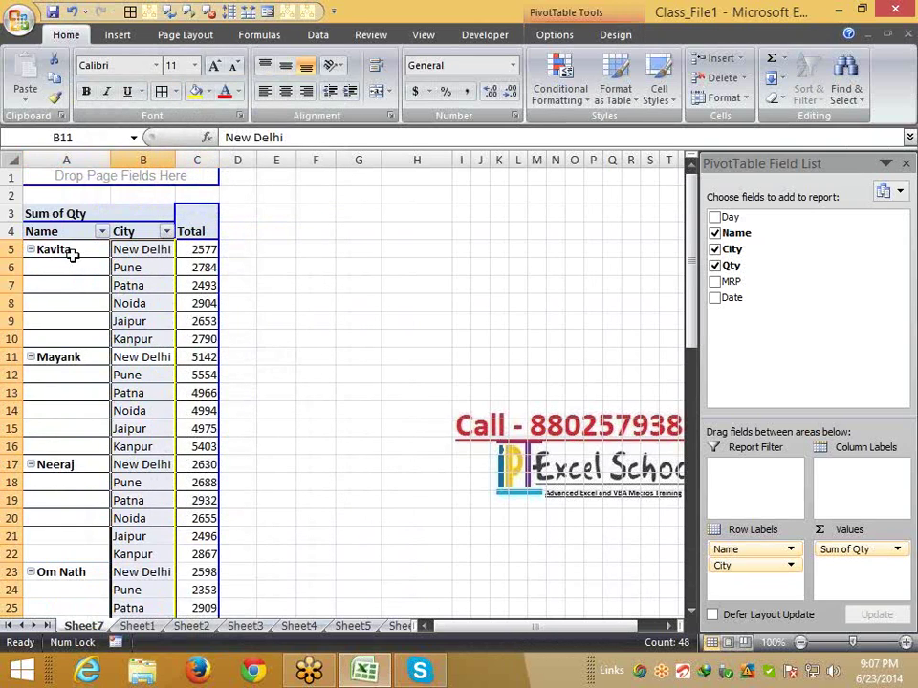
left_click_drag(74, 252, 161, 254)
left_click(129, 279)
left_click_drag(104, 277, 76, 274)
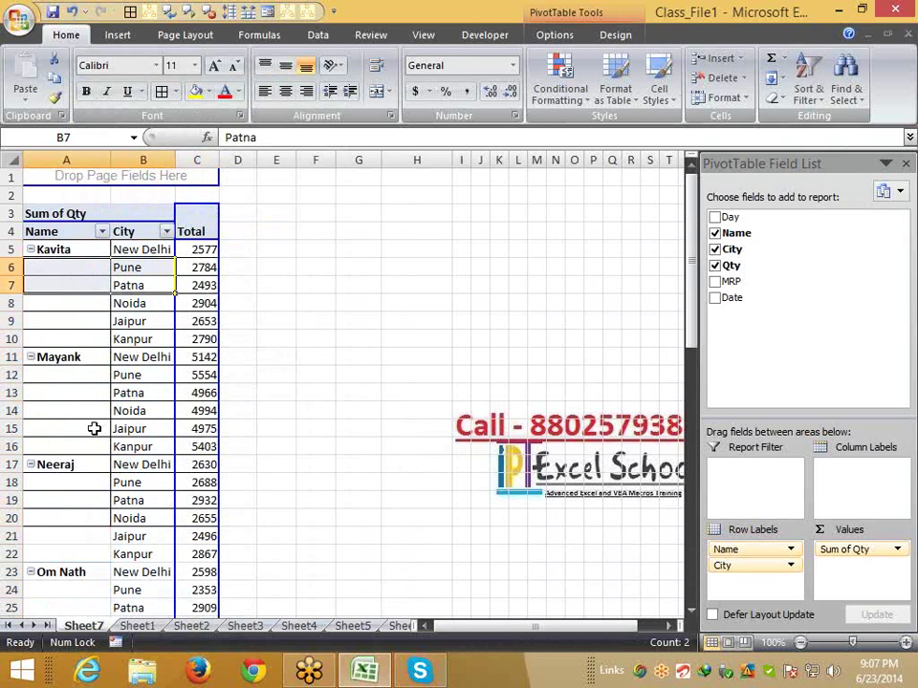
key("ctrl+z")
left_click(103, 338)
left_click_drag(72, 252, 72, 333)
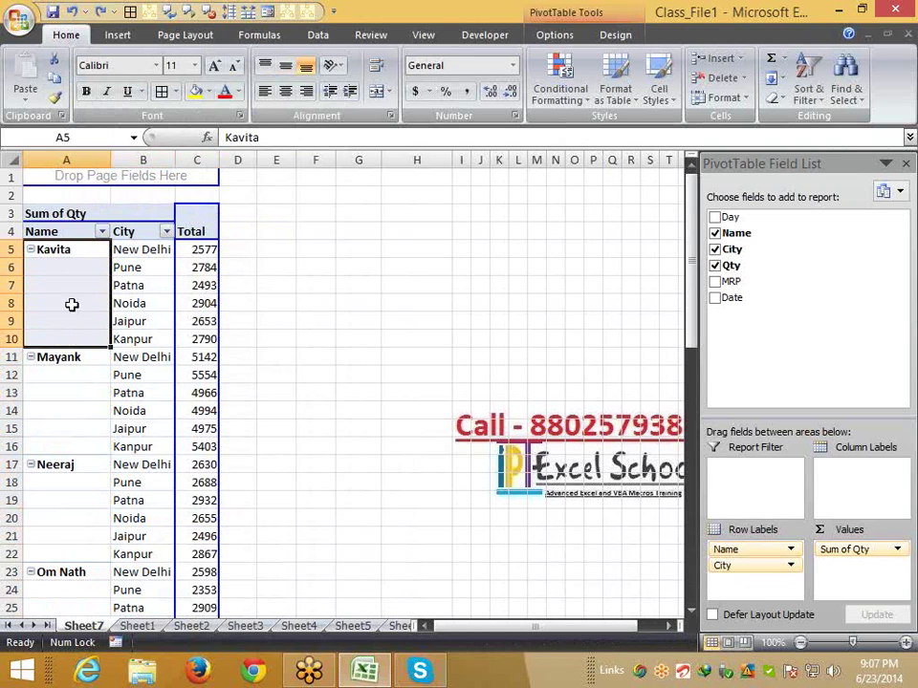
left_click(376, 91)
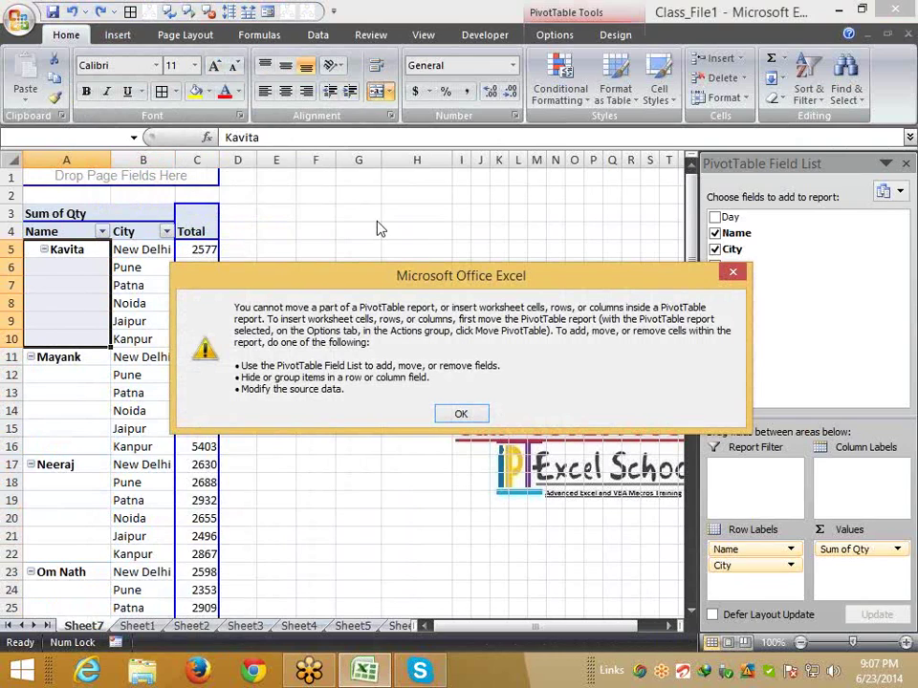
key("Return")
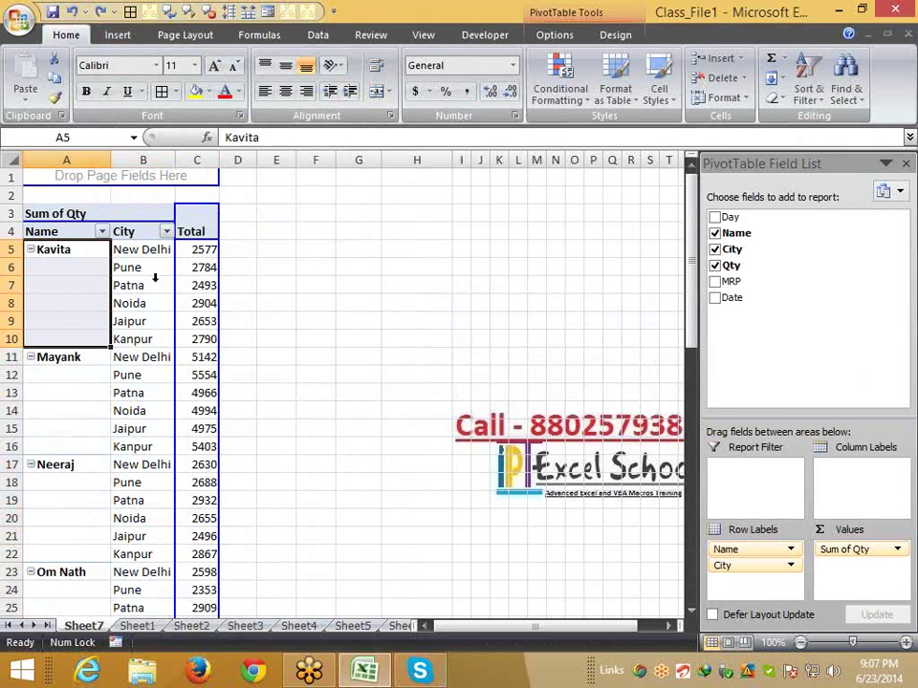
Enable 'Merge and center cells with labels' in PivotTable Options so each name spans its city rows
right_click(91, 280)
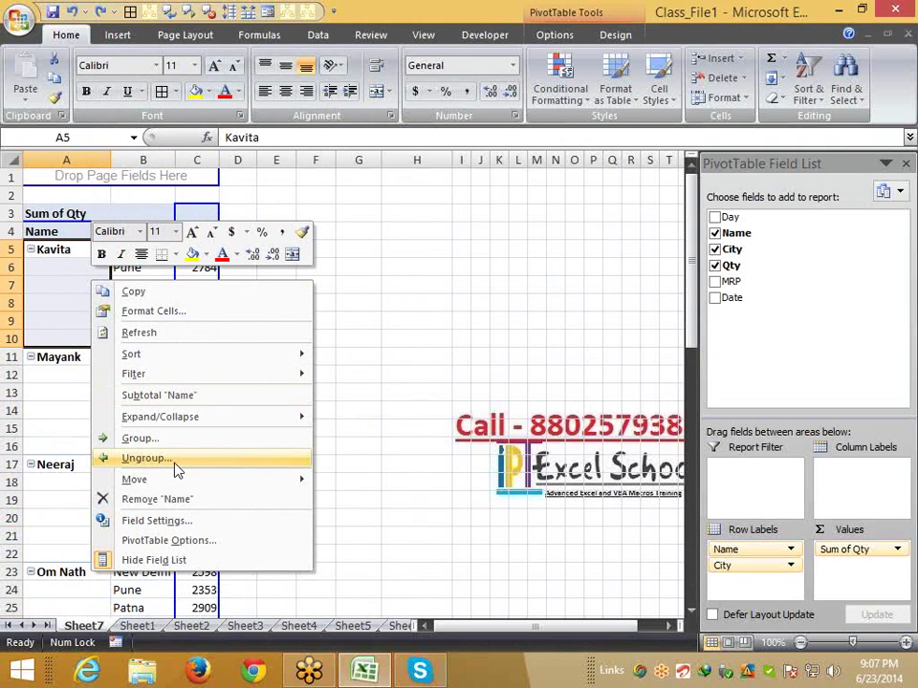
left_click(178, 542)
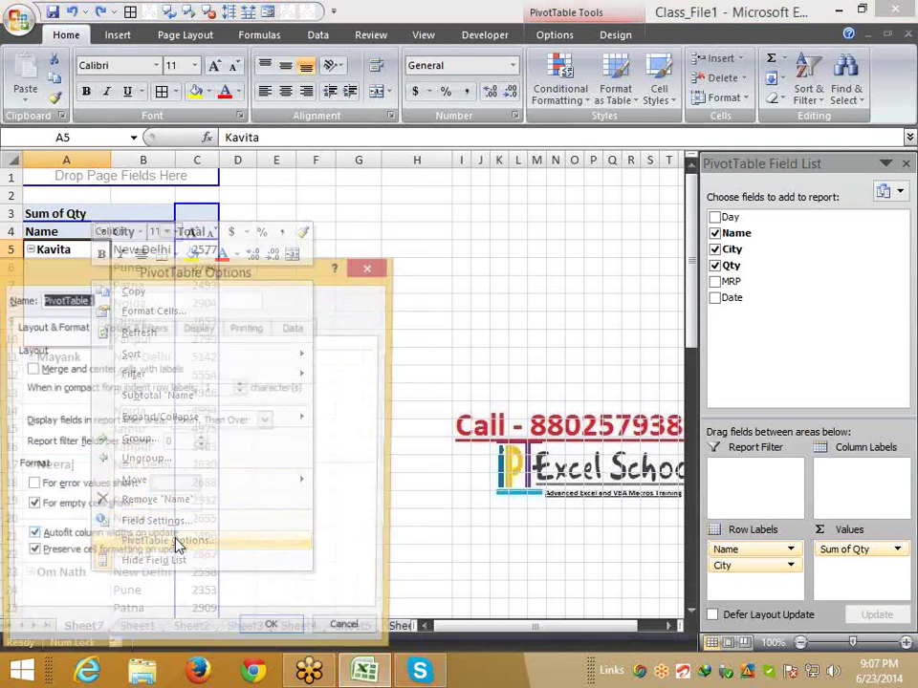
left_click(29, 369)
left_click_drag(212, 275, 410, 199)
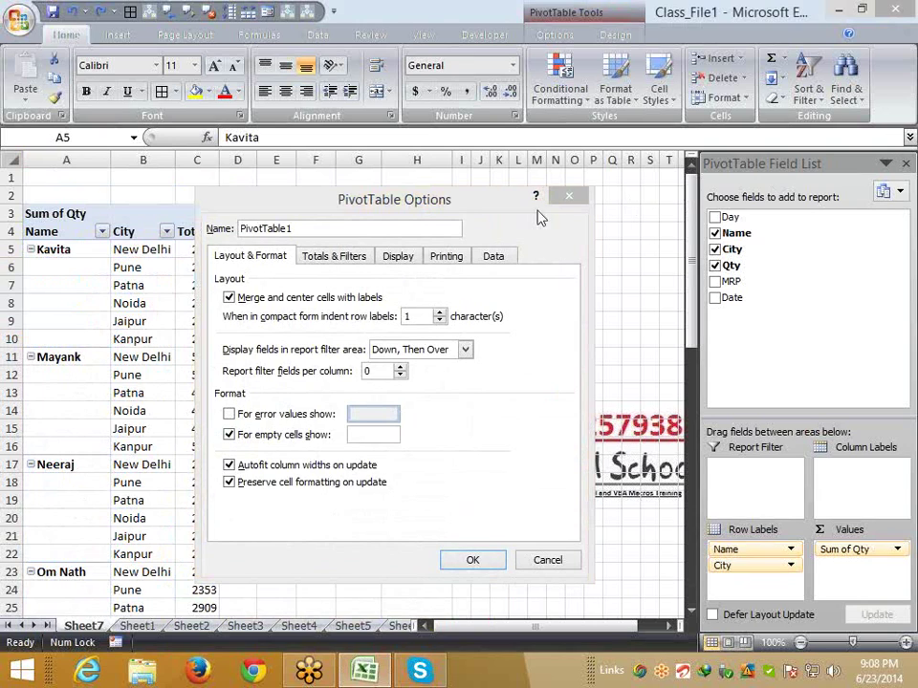
left_click(478, 560)
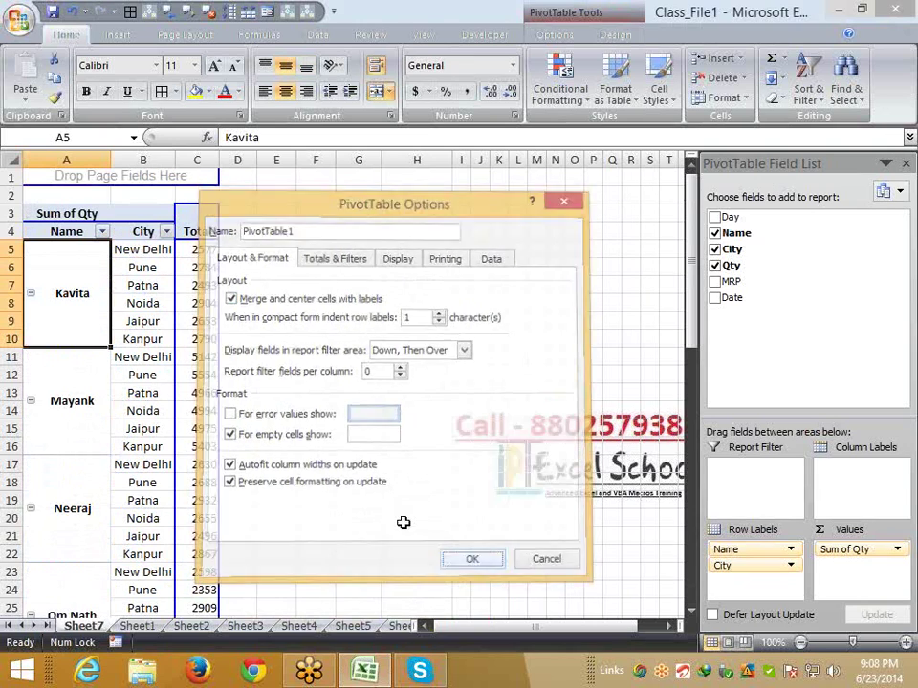
left_click(80, 398)
Inspect the merged name cells for Neeraj and Puneet in the pivot
left_click(65, 488)
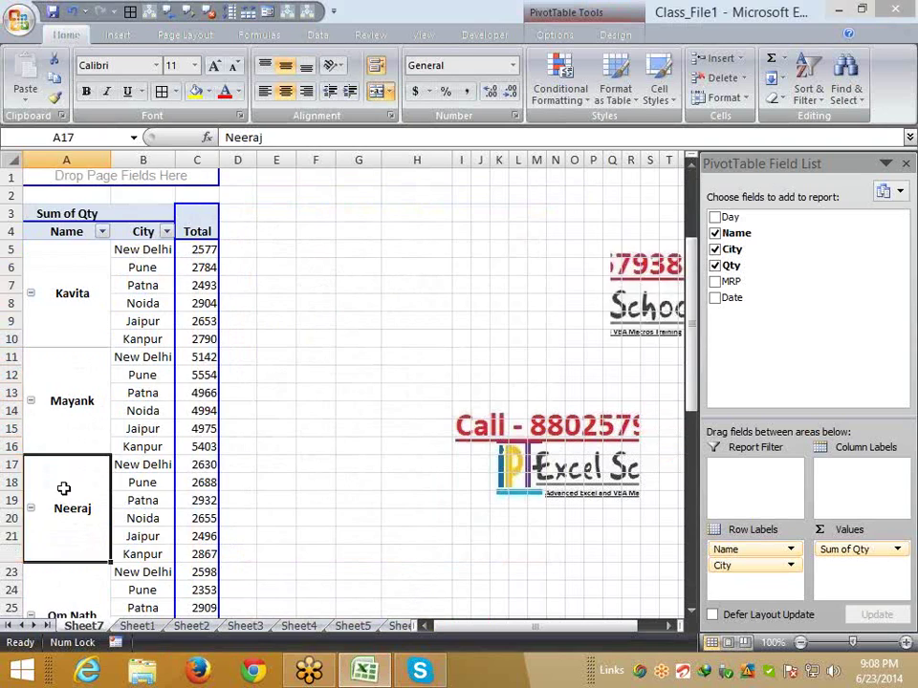
scroll(65, 488, "down", 4)
left_click(65, 490)
scroll(74, 483, "down", 4)
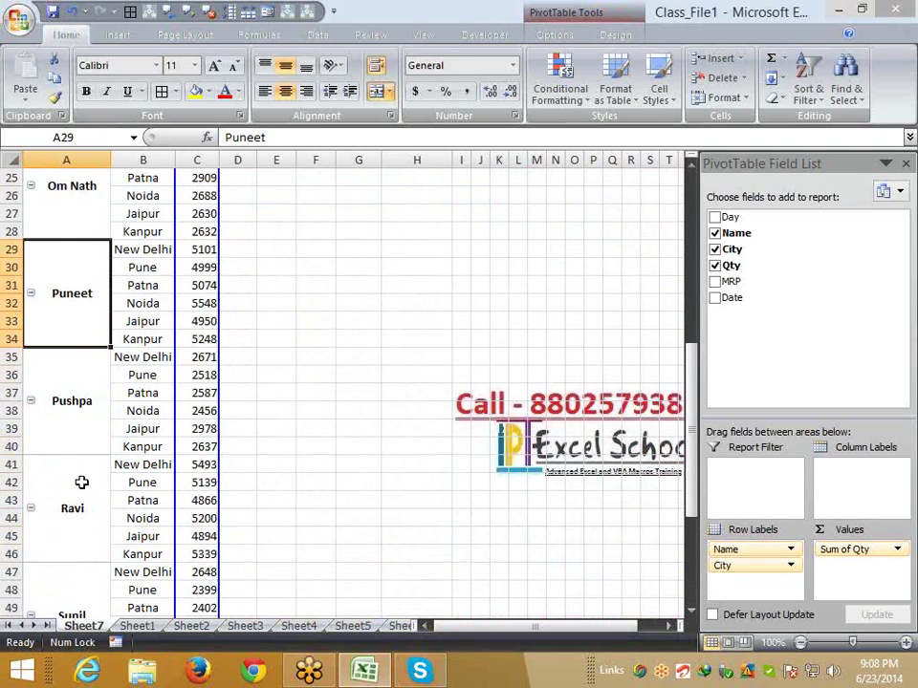
scroll(99, 448, "up", 5)
scroll(107, 444, "up", 3)
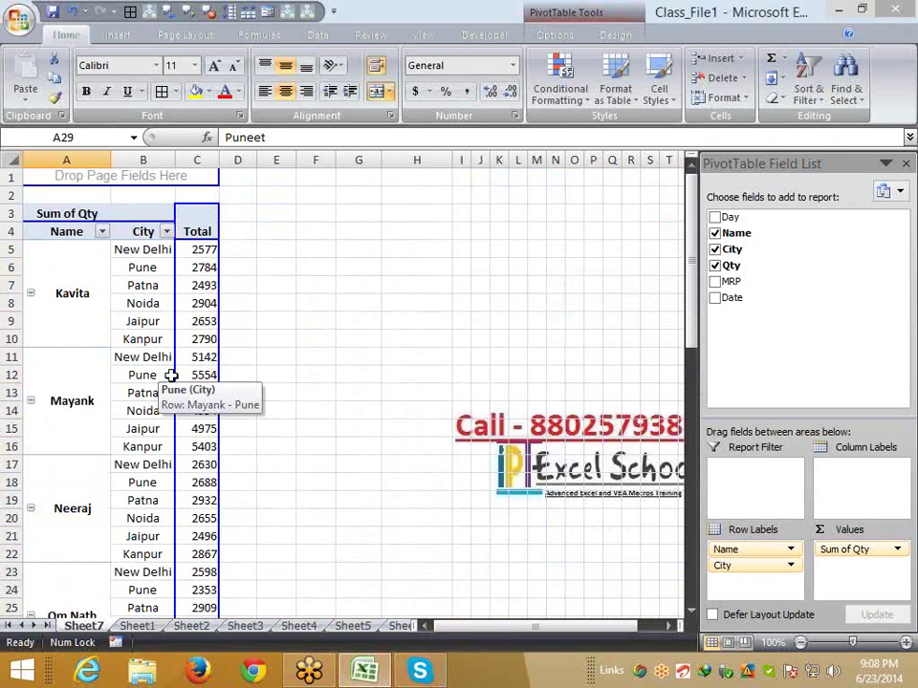
Drill into Kavita's Pune value 2784 to list its source rows on a new sheet
left_click(280, 304)
left_click(203, 268)
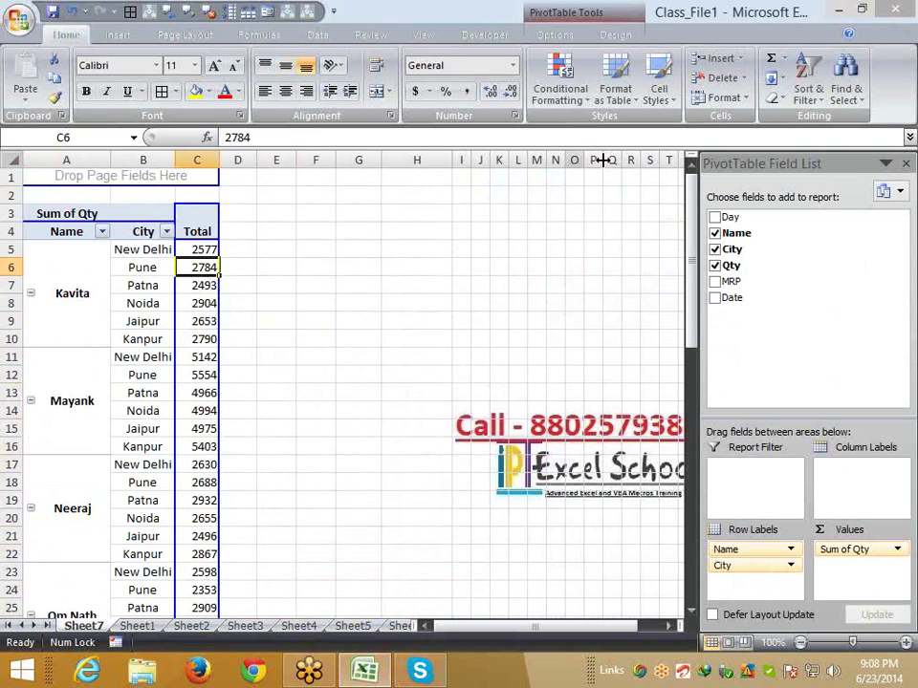
left_click(667, 127)
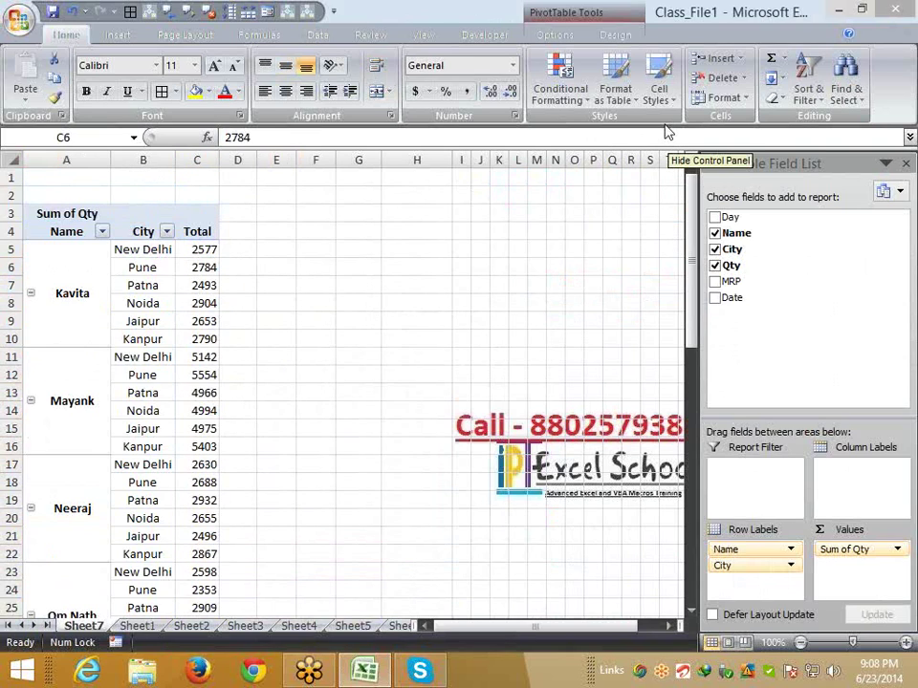
left_click(204, 266)
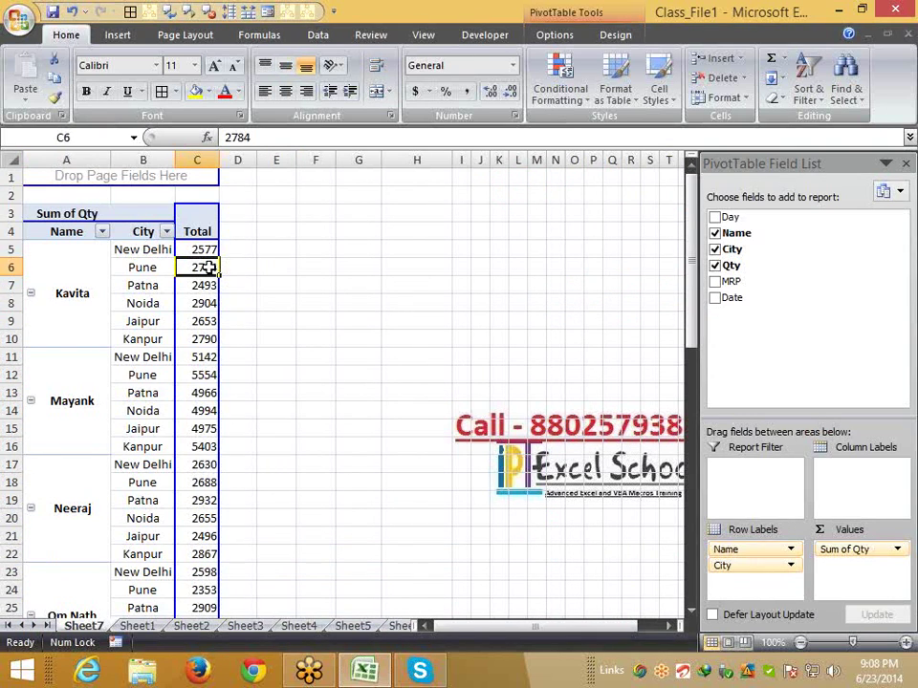
double_click(209, 267)
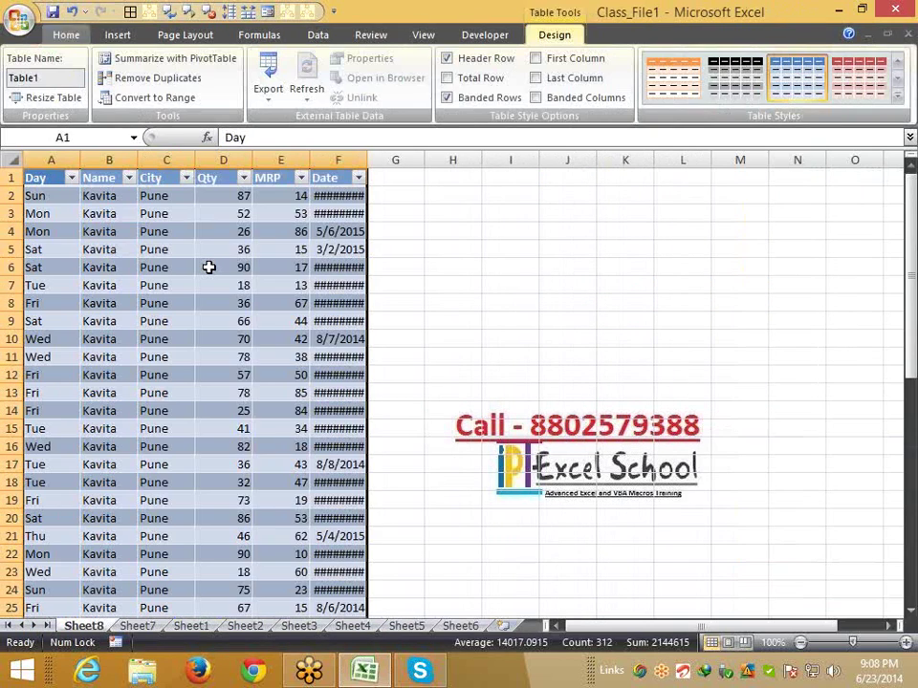
AutoFit the Date column F on Sheet8 and review the Kavita–Pune records
double_click(369, 159)
left_click(113, 214)
scroll(153, 574, "down", 15)
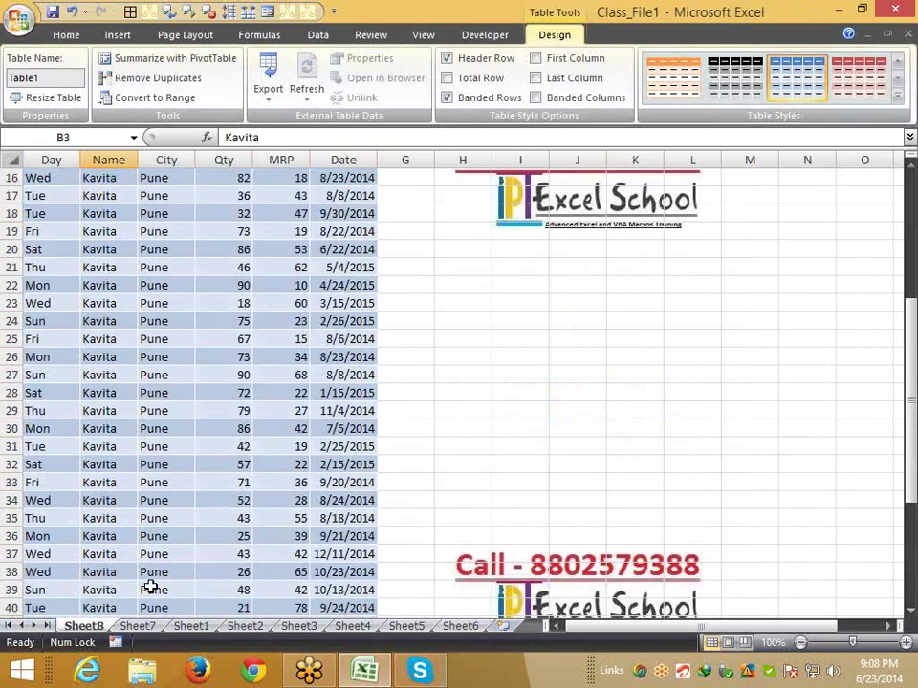
scroll(157, 569, "up", 15)
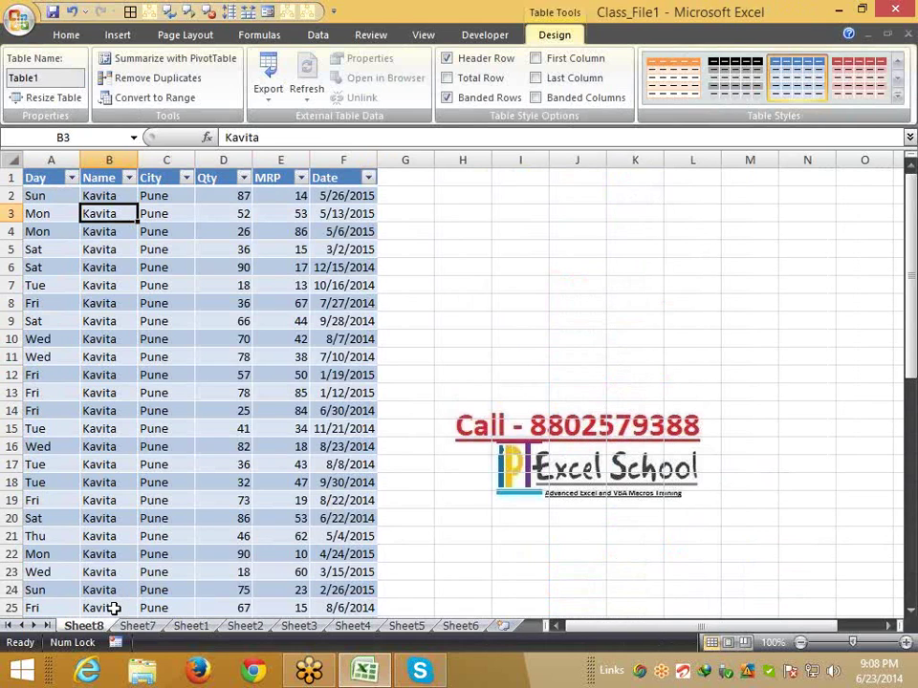
left_click(161, 554)
left_click(143, 619)
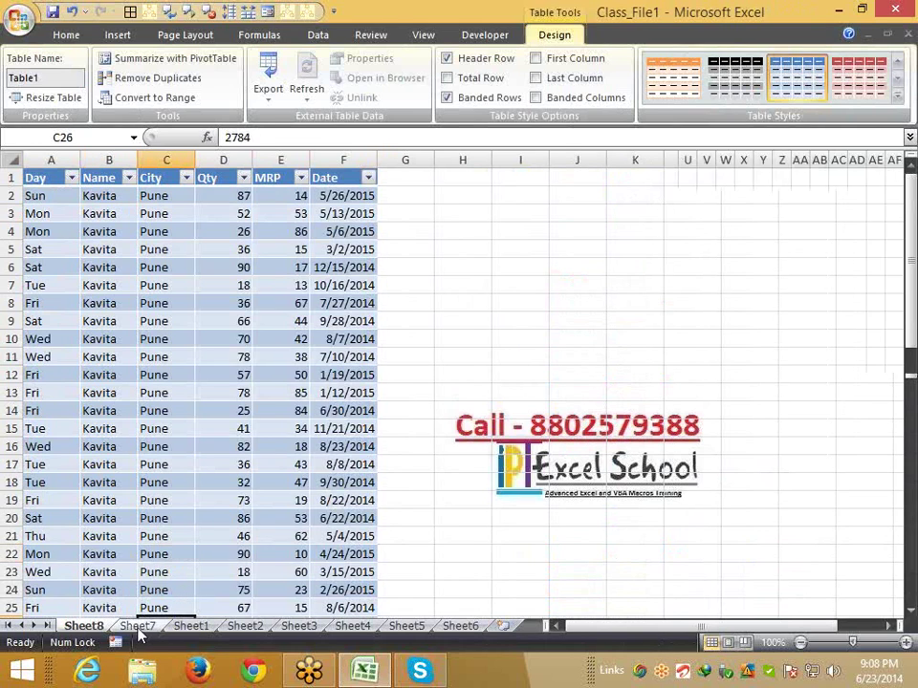
Look at Sheet7 and Sheet1, then return to the drill-down Sheet8
left_click(137, 626)
left_click(190, 627)
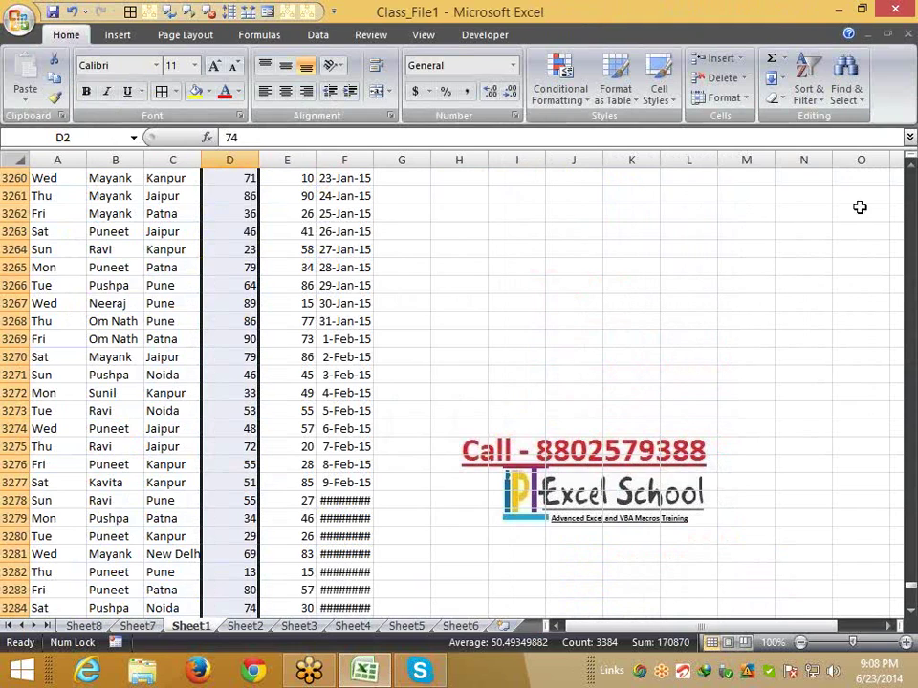
left_click(895, 134)
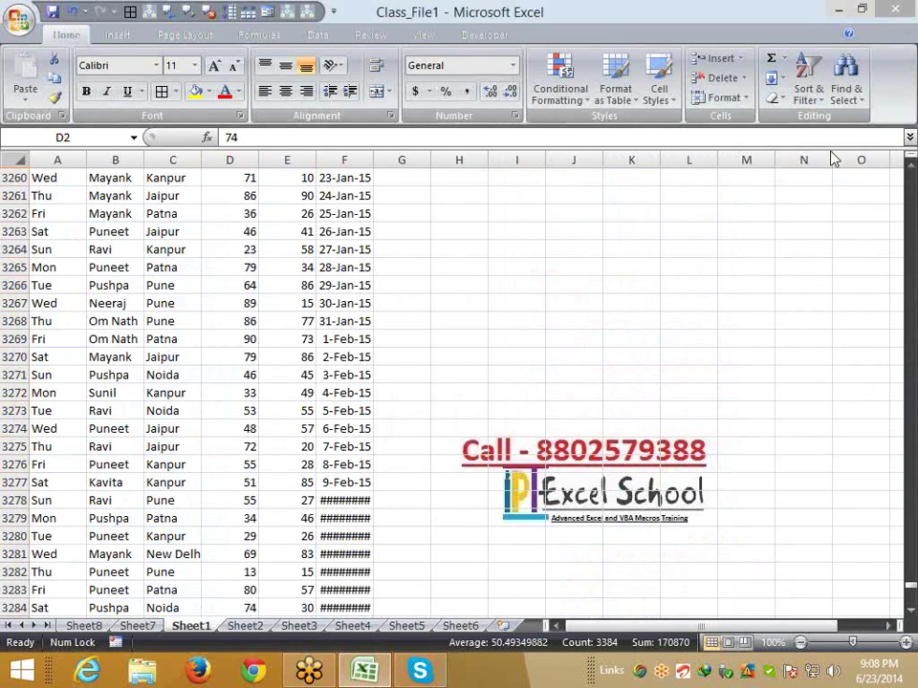
left_click(668, 132)
scroll(285, 334, "up", 5)
scroll(136, 578, "up", 4)
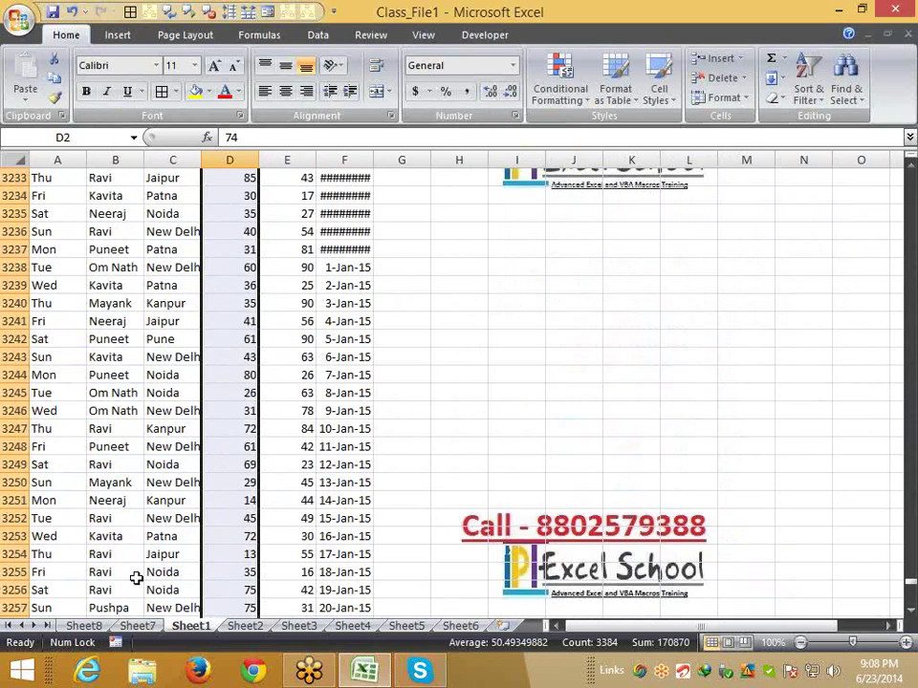
left_click(86, 627)
Delete Sheet8 and Sheet7 from the workbook
right_click(88, 627)
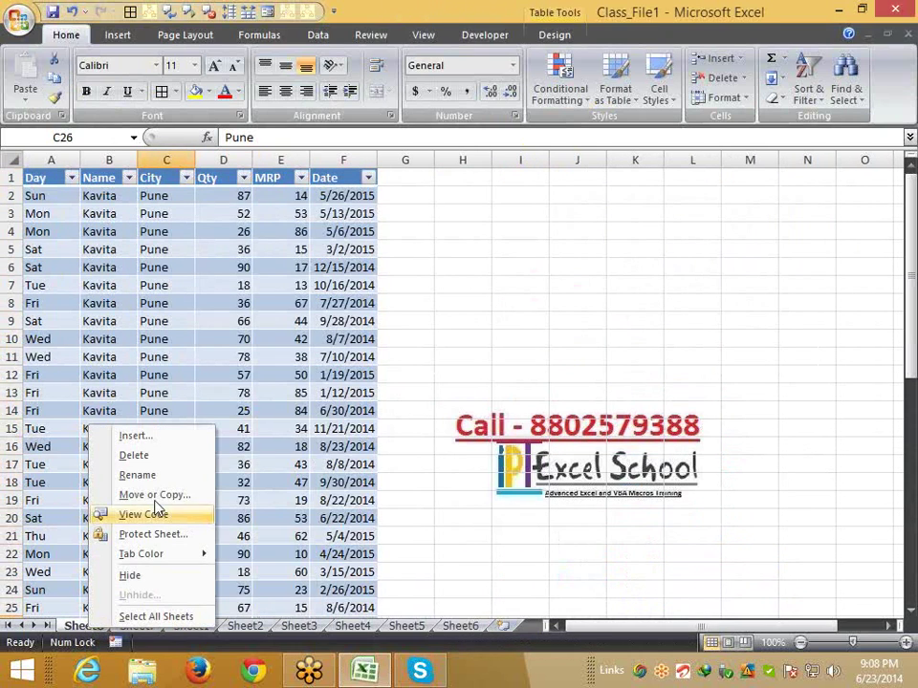
left_click(144, 456)
left_click(424, 381)
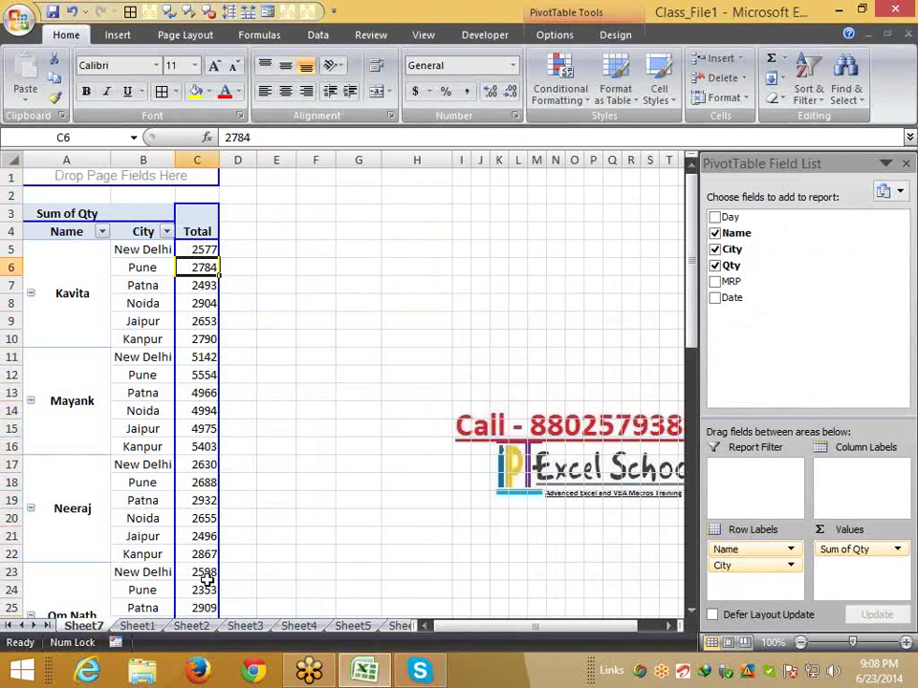
right_click(86, 627)
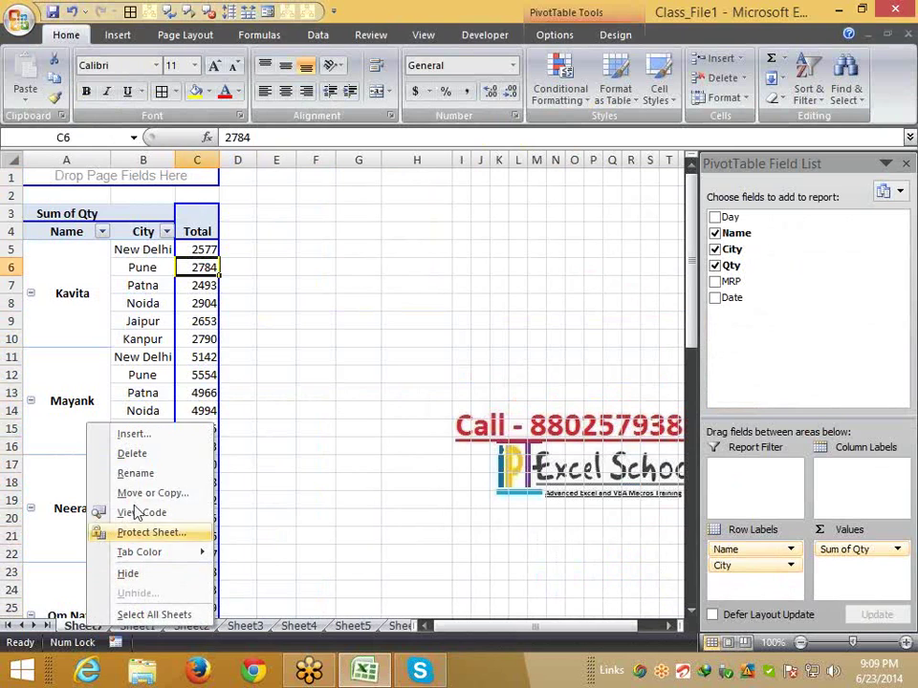
left_click(137, 455)
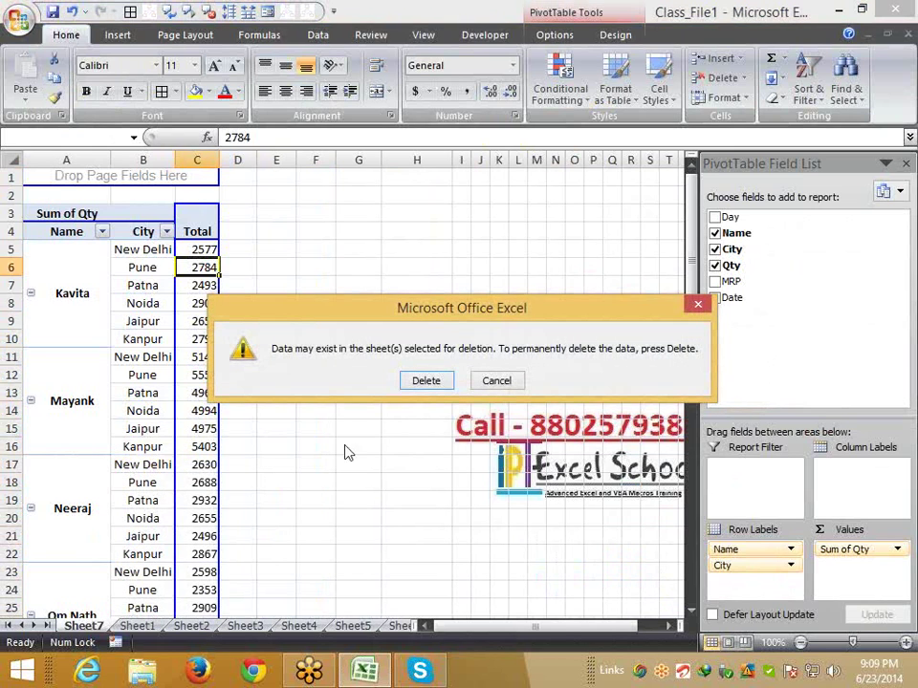
left_click(426, 381)
Delete Sheet2 with the Name list and return to a Name cell on Sheet1
left_click(137, 627)
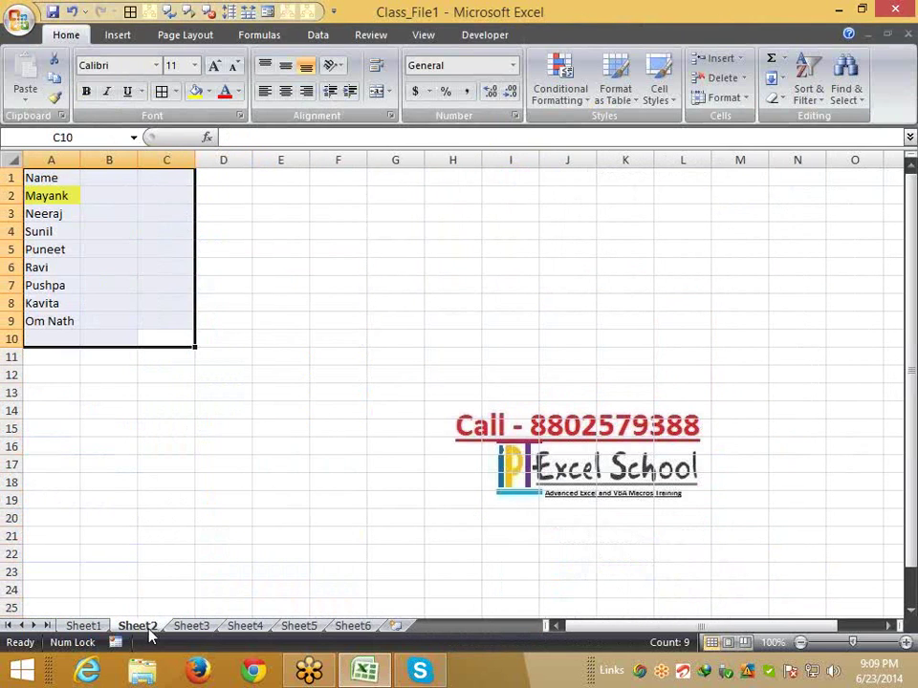
right_click(143, 628)
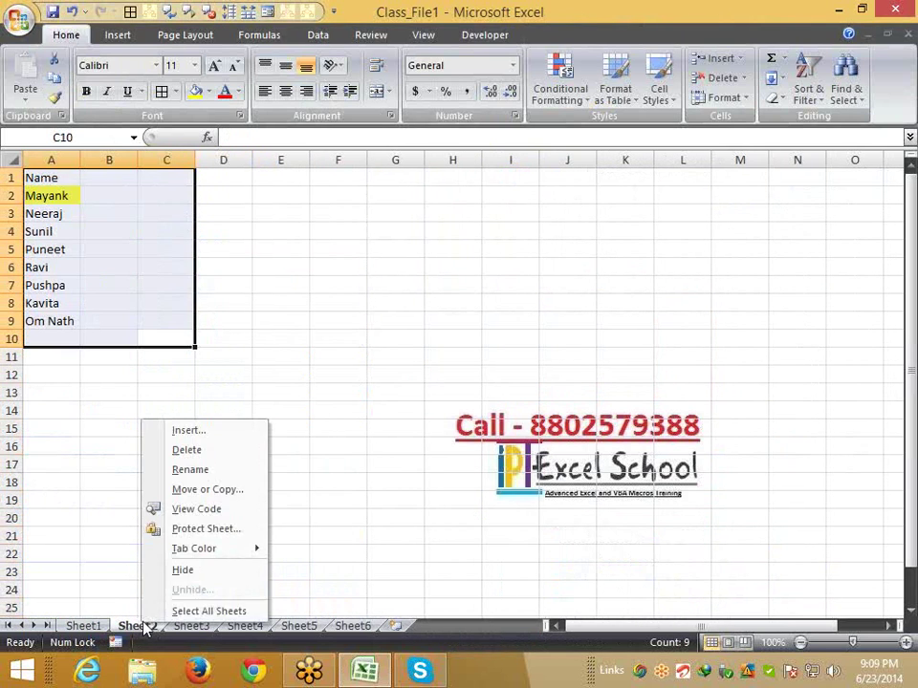
left_click(201, 449)
left_click(426, 381)
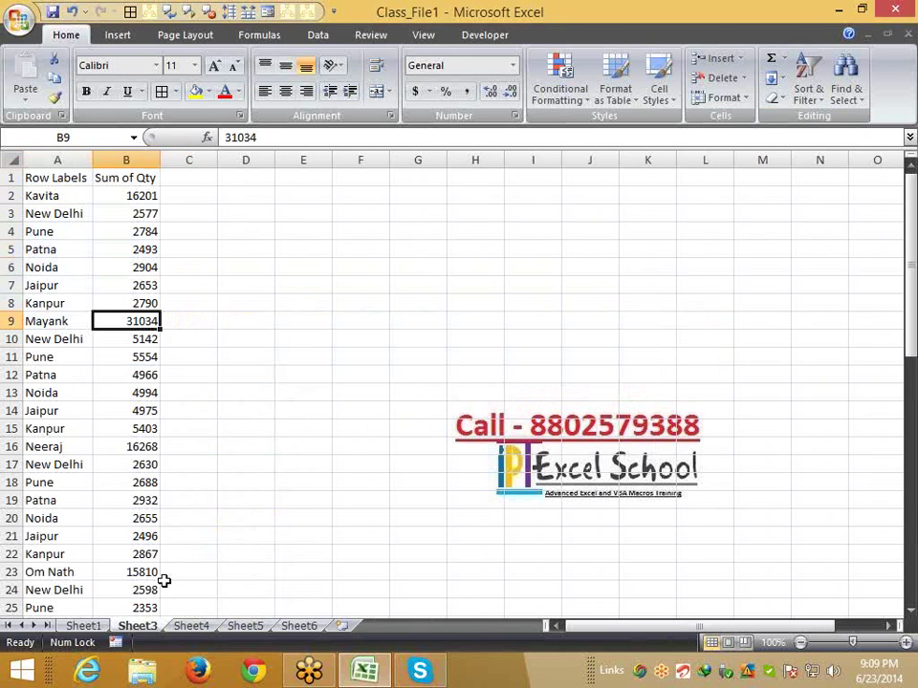
left_click(86, 626)
left_click(136, 333)
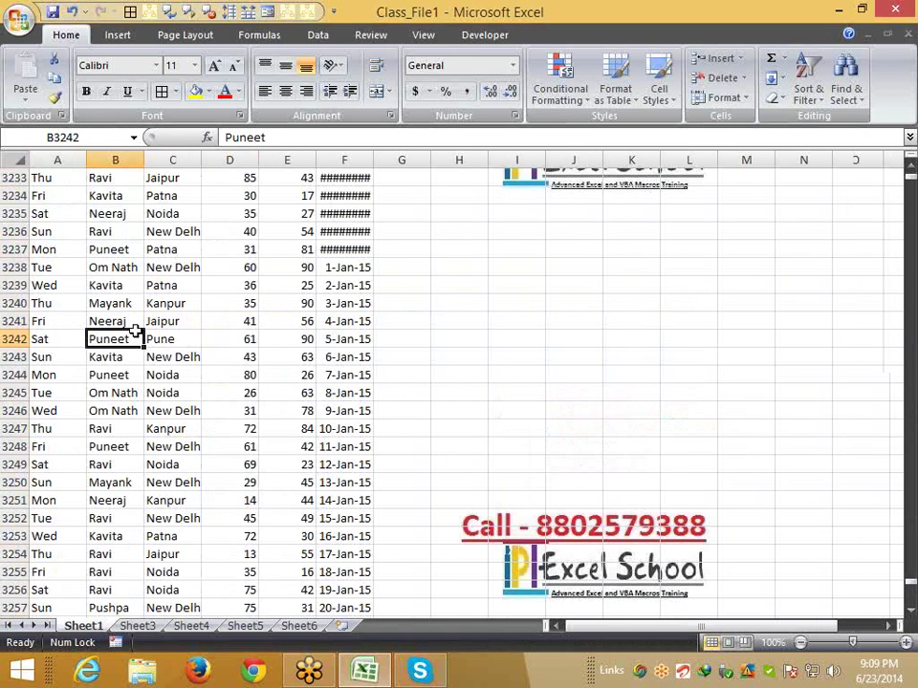
Turn on AutoFilter for the Sheet1 data headers starting from the Day header
key("ctrl+Up")
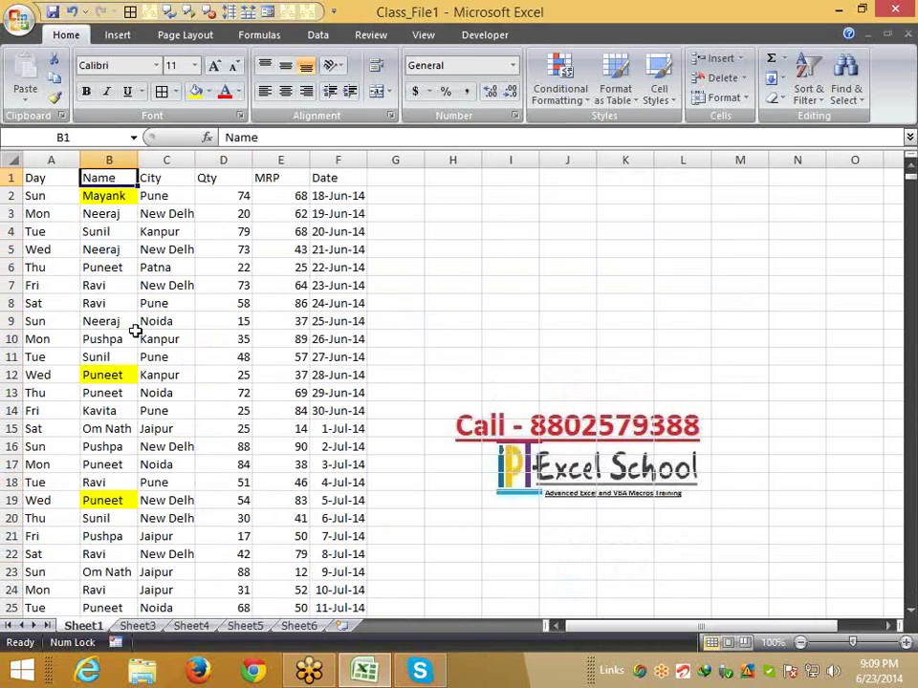
key("ctrl+Down")
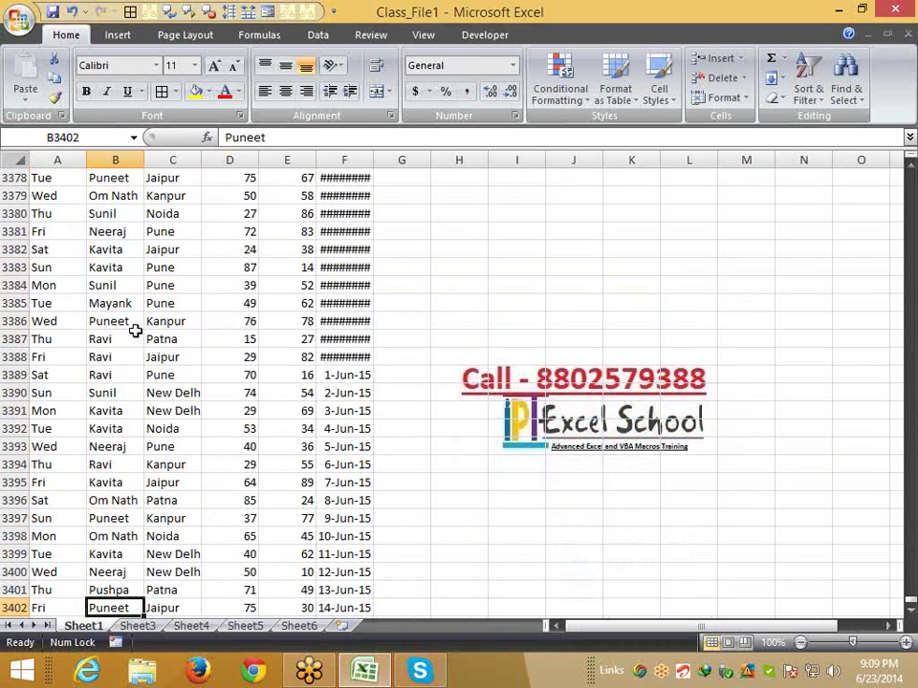
key("ctrl+Up")
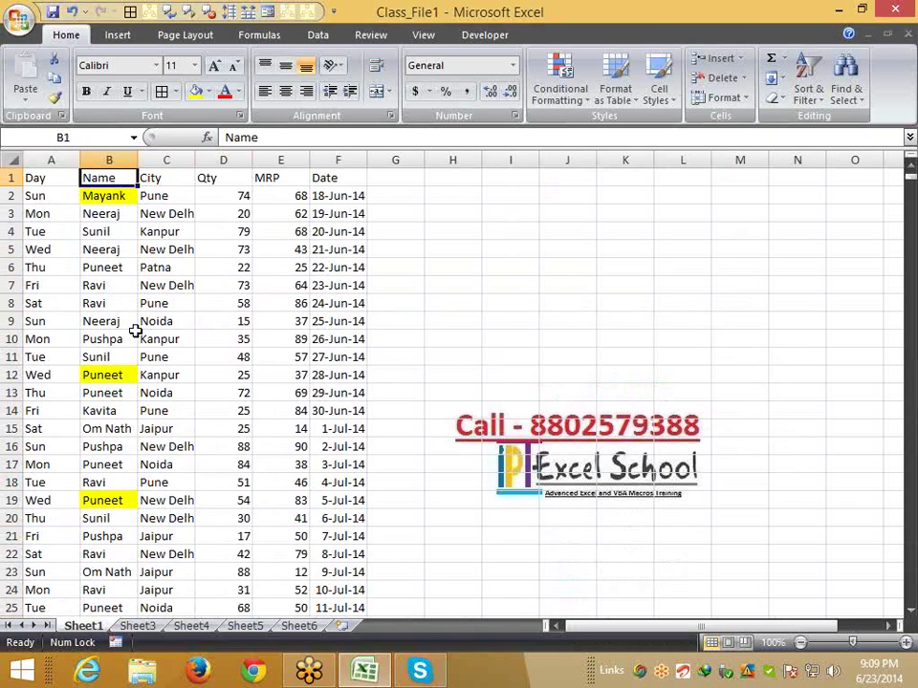
key("ctrl+Left")
key("ctrl+shift+l")
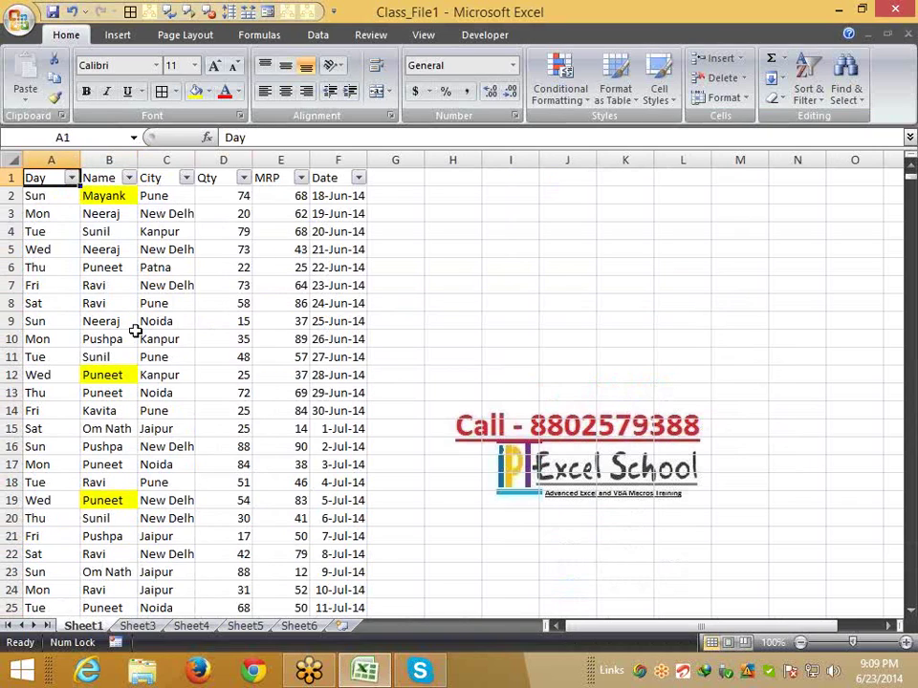
Filter Name to Kavita and paste her rows into a new Sheet9
left_click(130, 178)
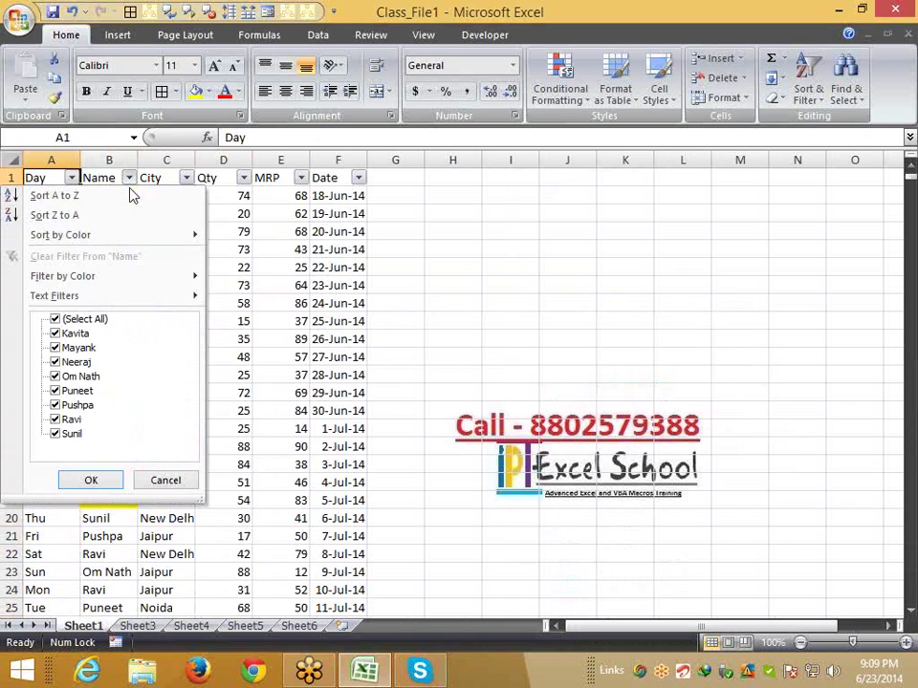
left_click(54, 320)
left_click(54, 333)
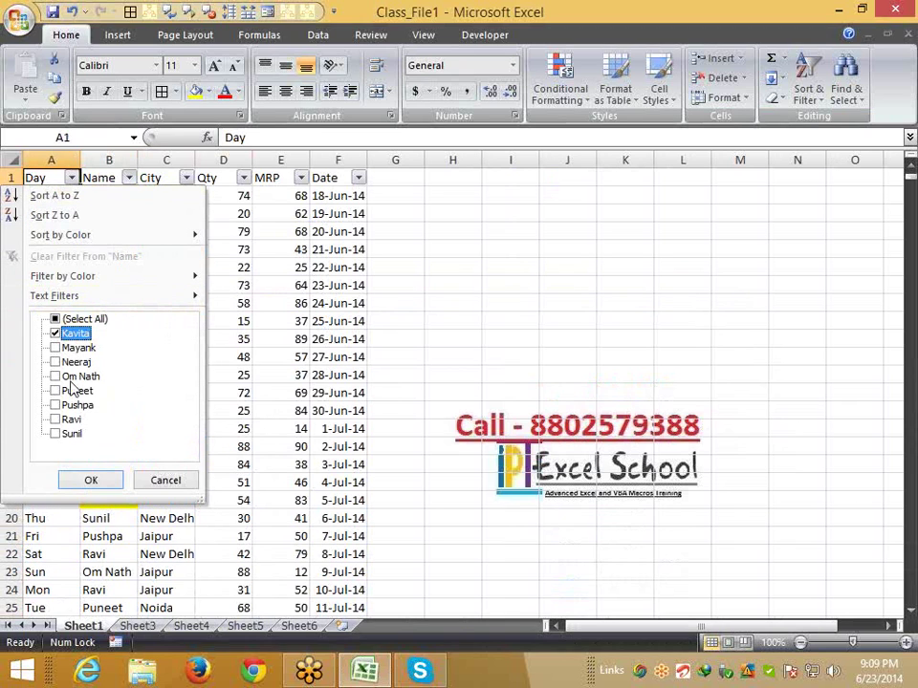
left_click(100, 480)
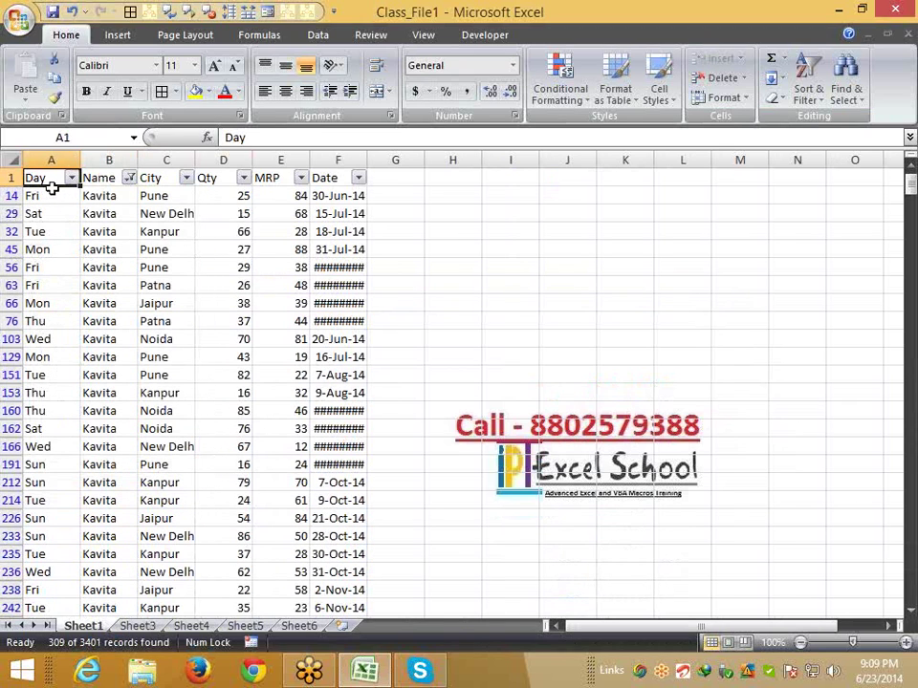
key("ctrl+shift+End")
key("ctrl+c")
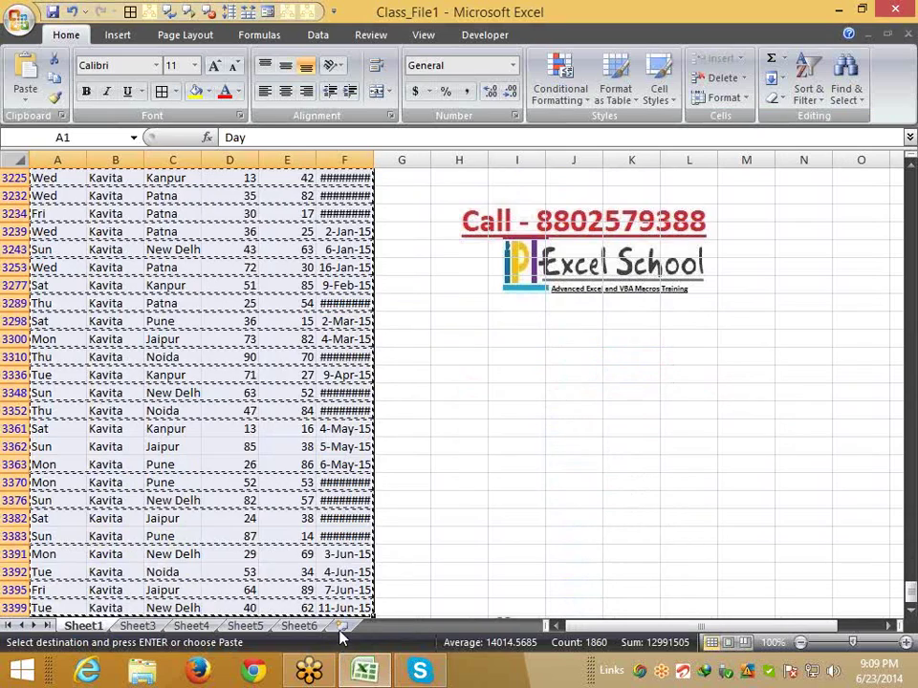
left_click(341, 626)
key("ctrl+v")
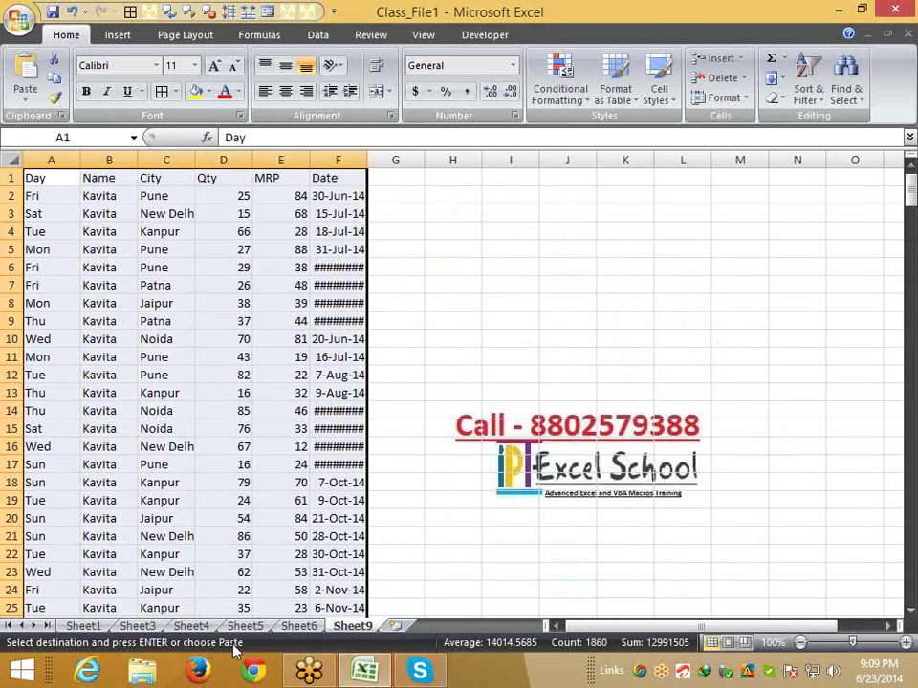
Back on Sheet1, change the Name filter to show only Mayank
left_click(95, 628)
key("Escape")
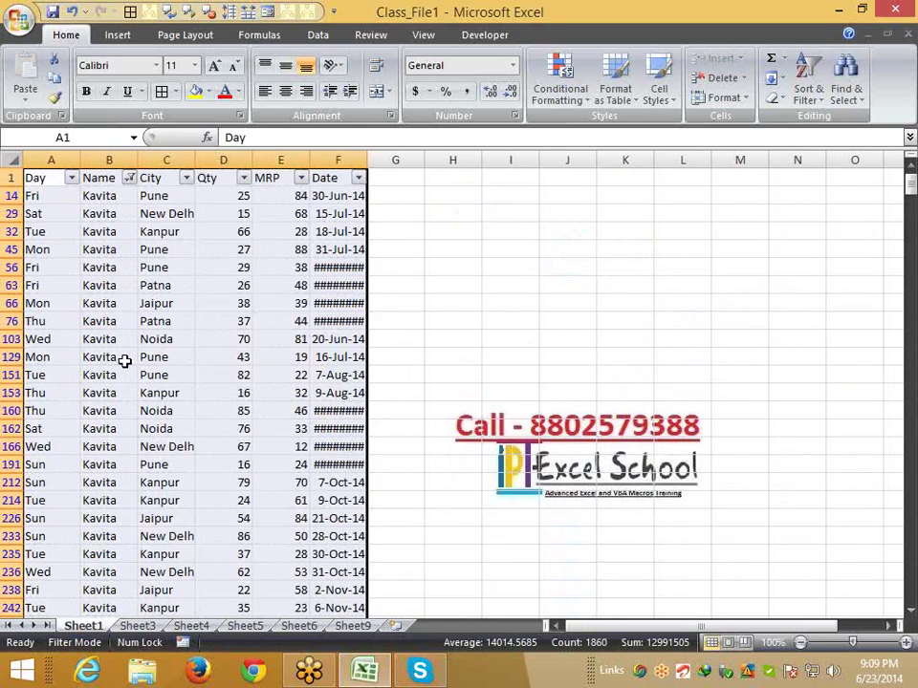
left_click(129, 179)
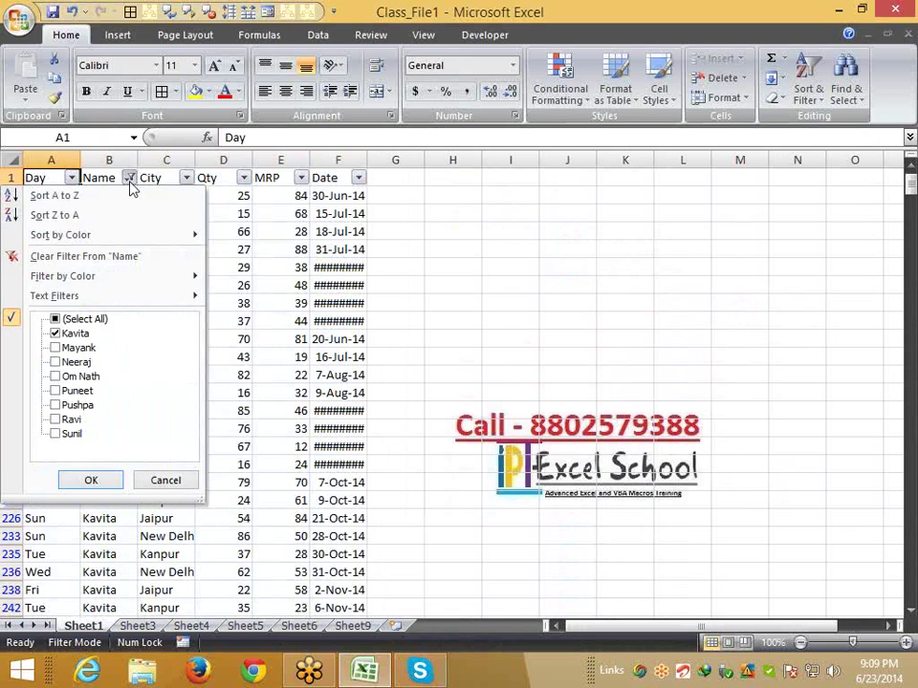
left_click(55, 332)
left_click(54, 348)
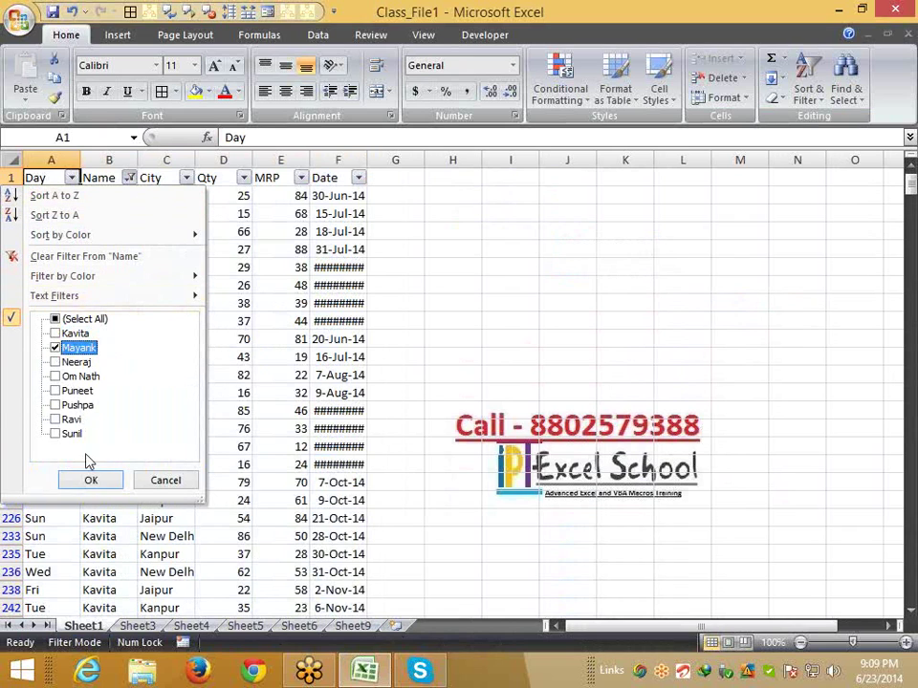
left_click(94, 479)
Copy Mayank's filtered rows into a new Sheet10
key("ctrl+shift+Right")
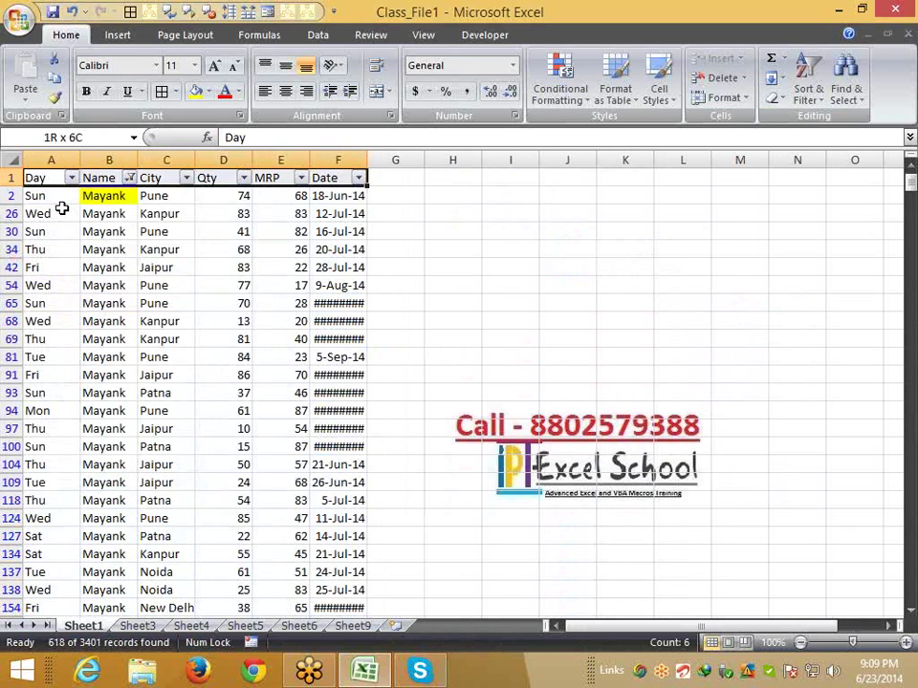
key("ctrl+shift+Down")
key("ctrl+c")
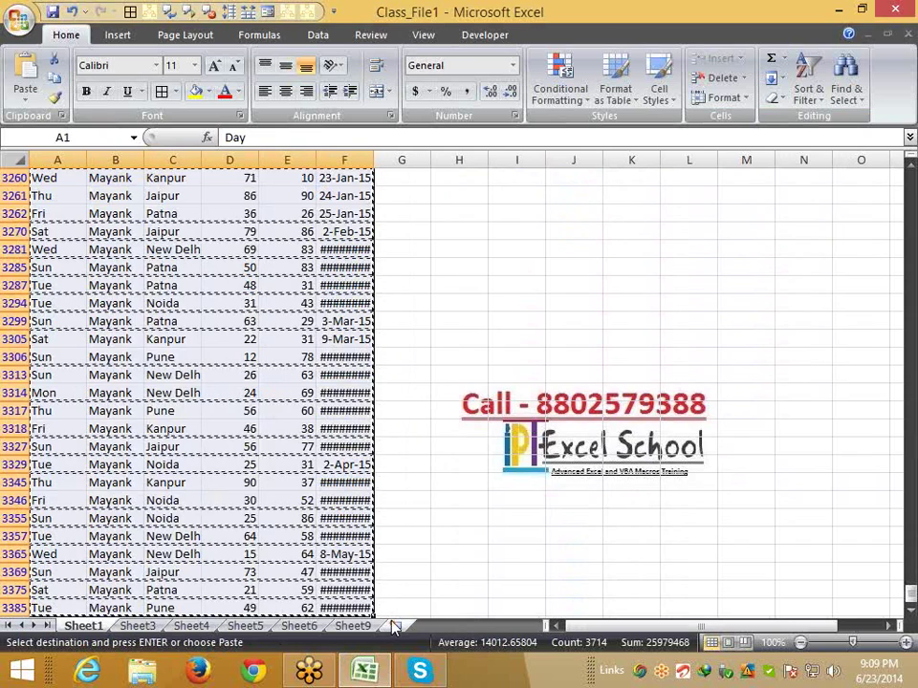
left_click(394, 626)
key("ctrl+v")
key("Escape")
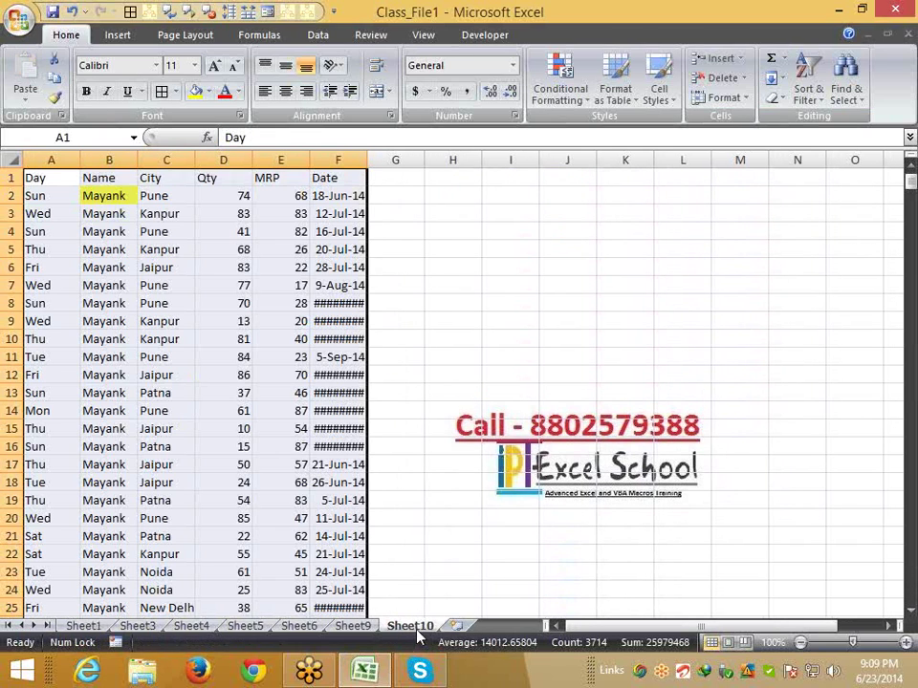
right_click(418, 626)
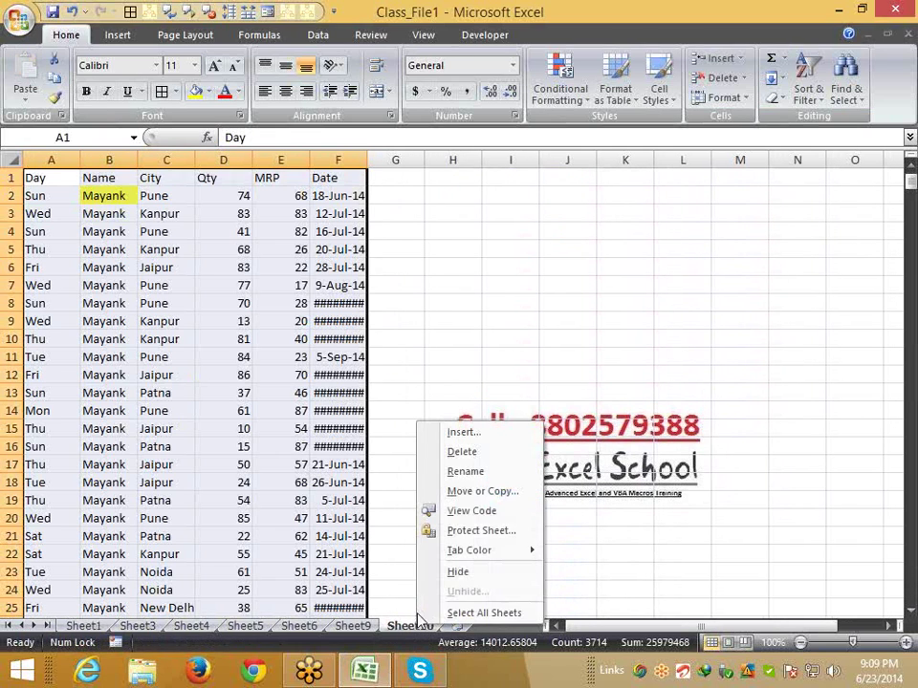
Delete the Sheet10 and Sheet9 tabs, confirming each deletion, so Sheet6 shows
left_click(463, 452)
left_click(440, 379)
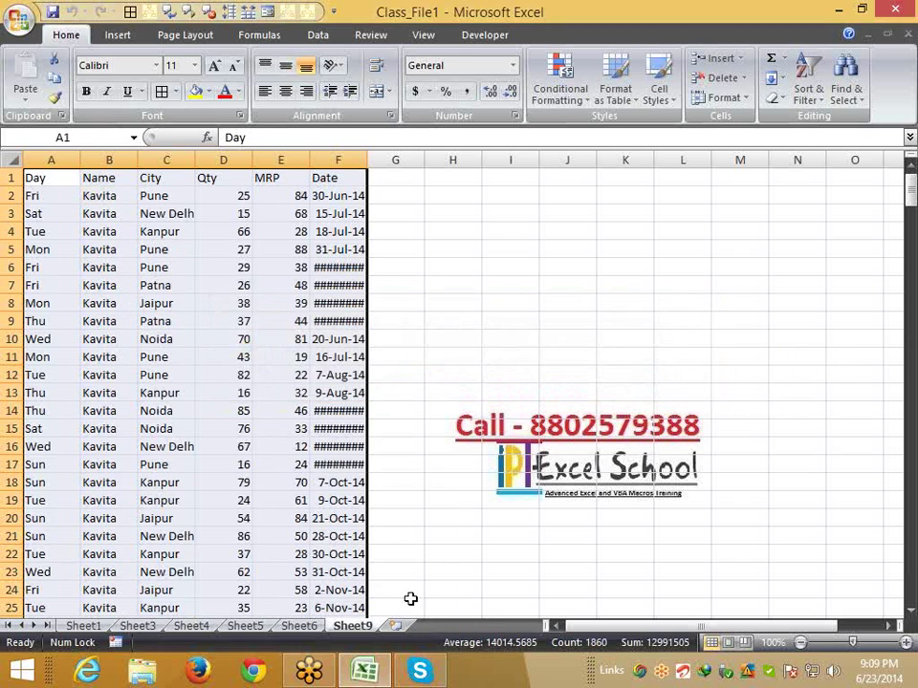
right_click(369, 628)
left_click(413, 456)
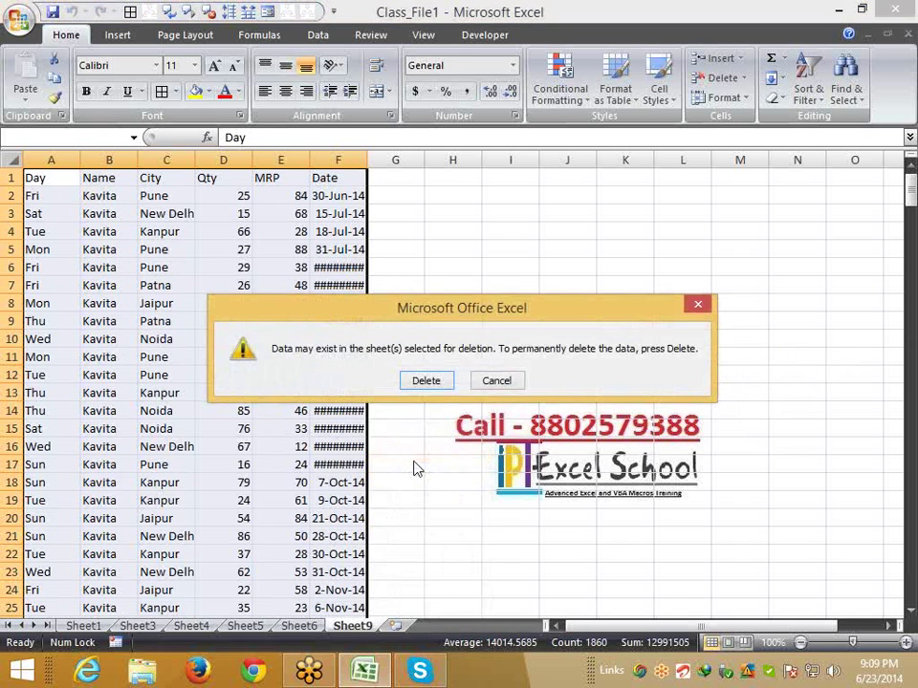
left_click(433, 383)
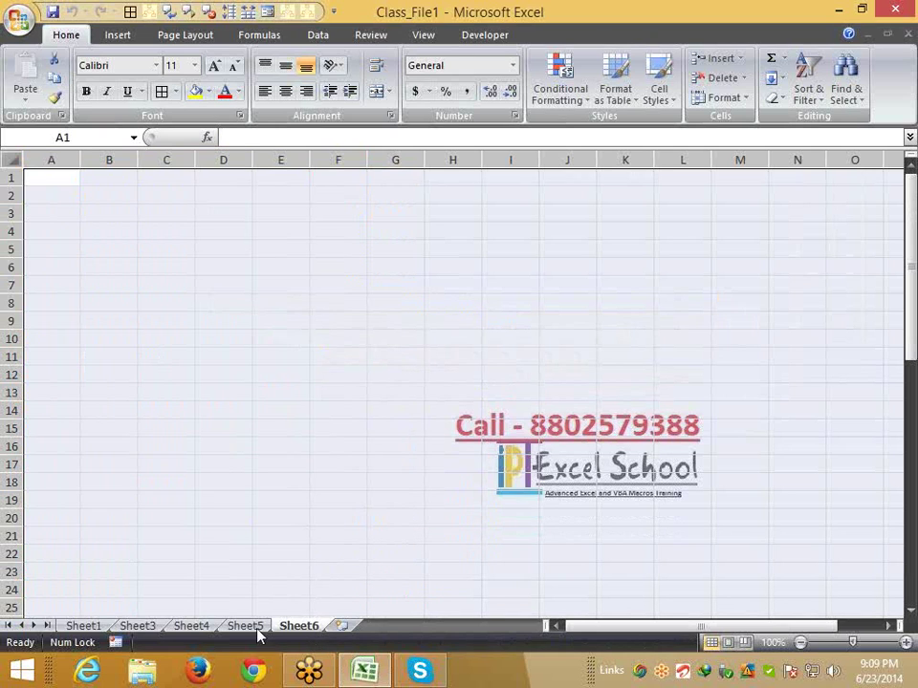
On Sheet1, turn off the AutoFilter with Ctrl+Shift+L so every row shows
left_click(84, 627)
left_click(123, 517)
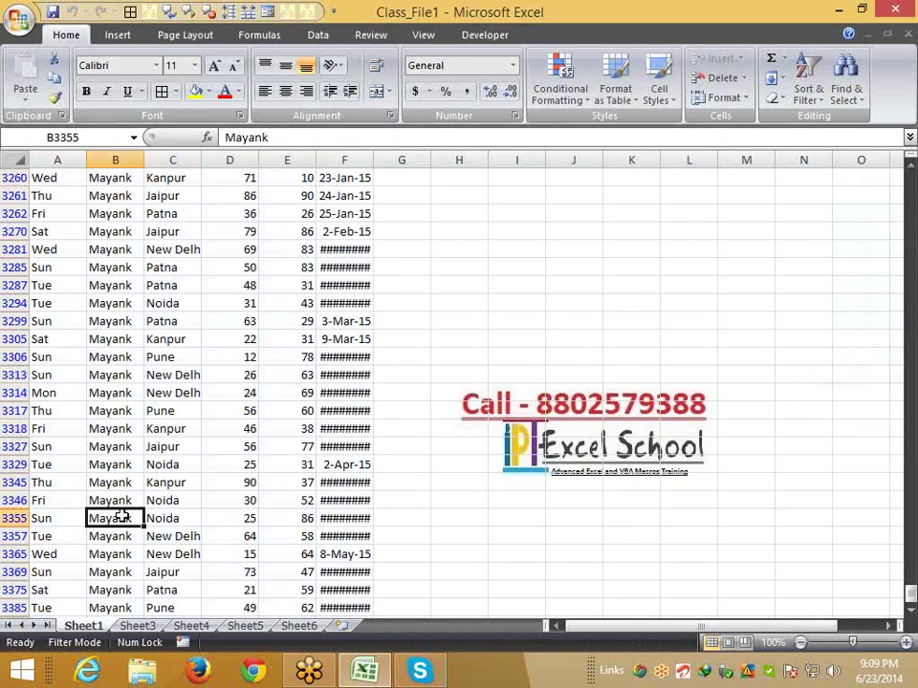
key("ctrl+shift+l")
key("ctrl+Up")
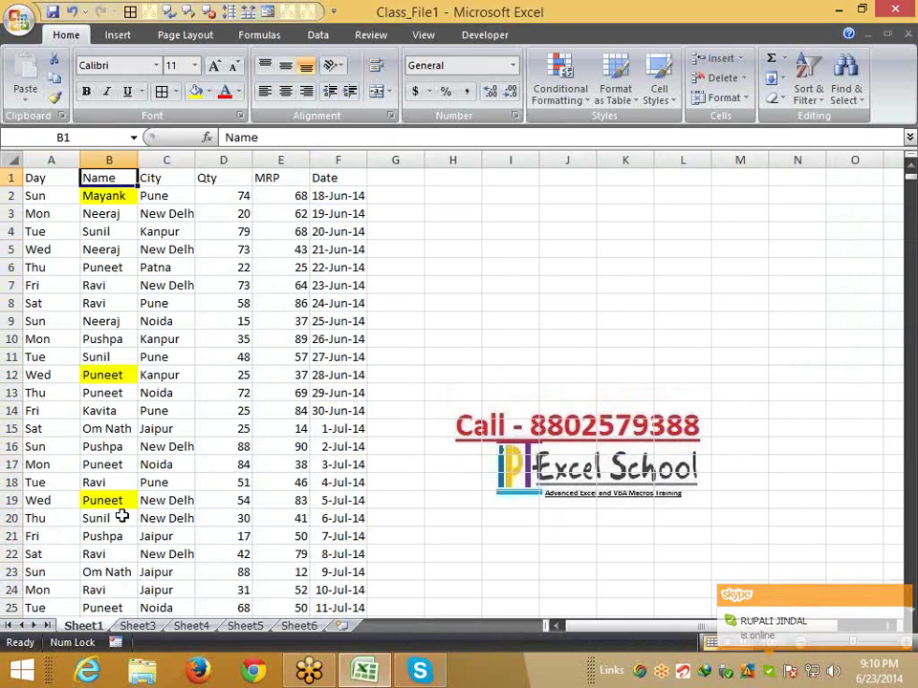
Select the full data range A1:F3402, from the Day header down
key("ctrl+Home")
key("ctrl+shift+Right")
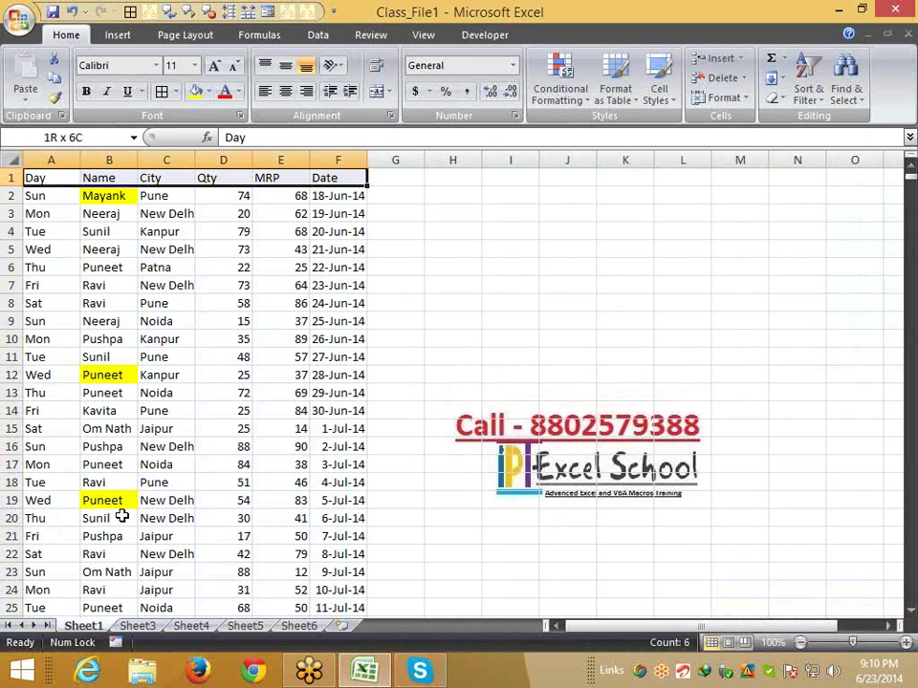
key("ctrl+shift+Down")
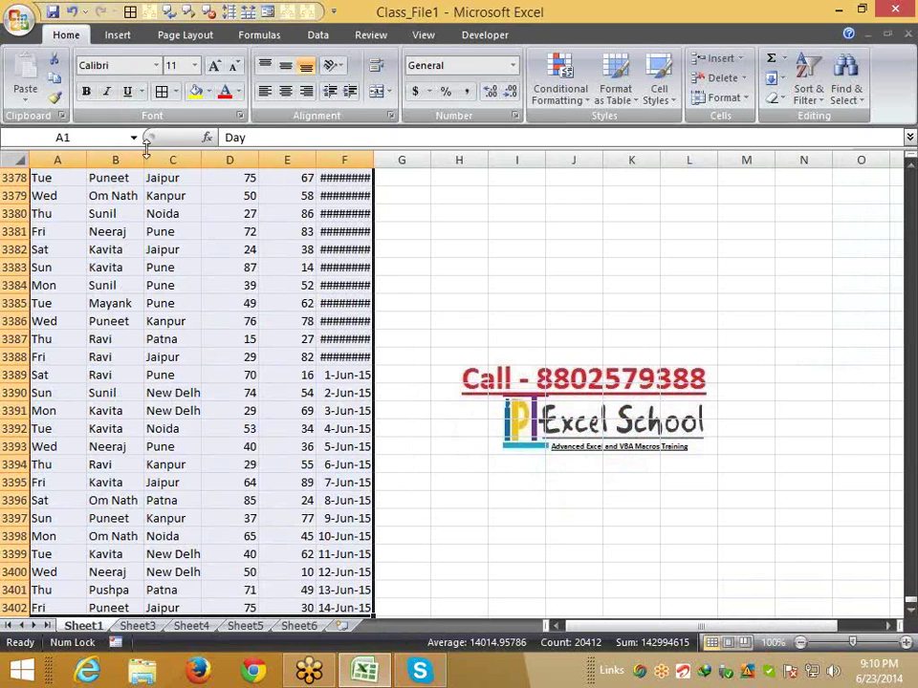
Delete Sheet3, which held the pasted pivot values
left_click(184, 628)
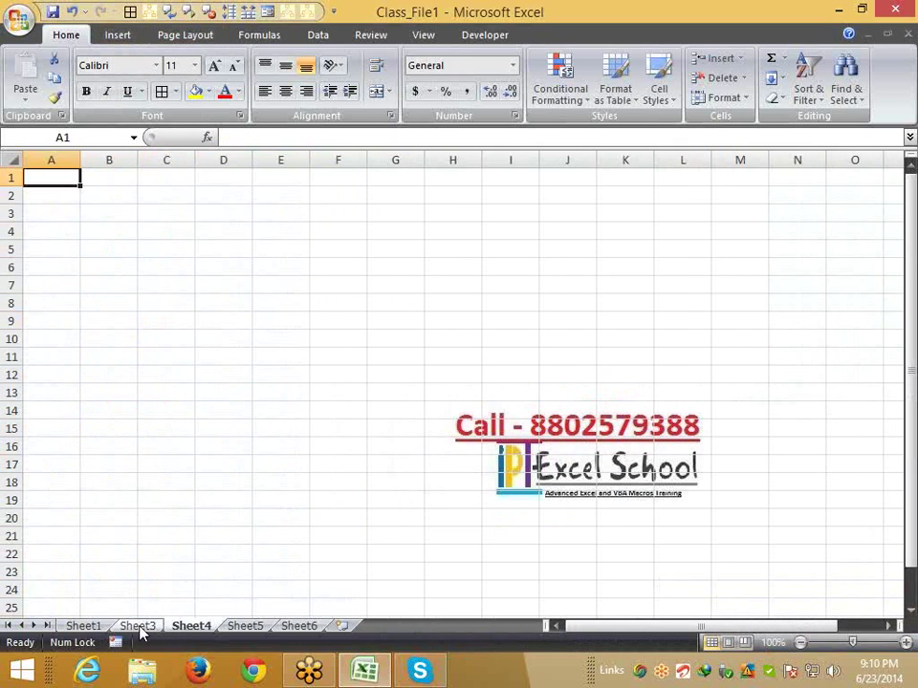
left_click(136, 626)
right_click(136, 628)
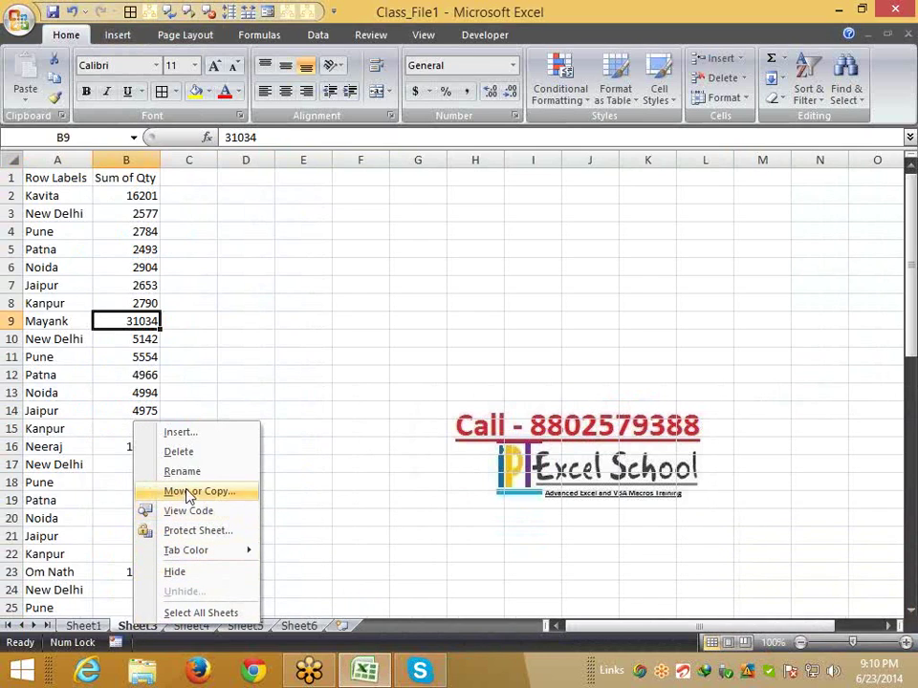
left_click(181, 453)
left_click(431, 388)
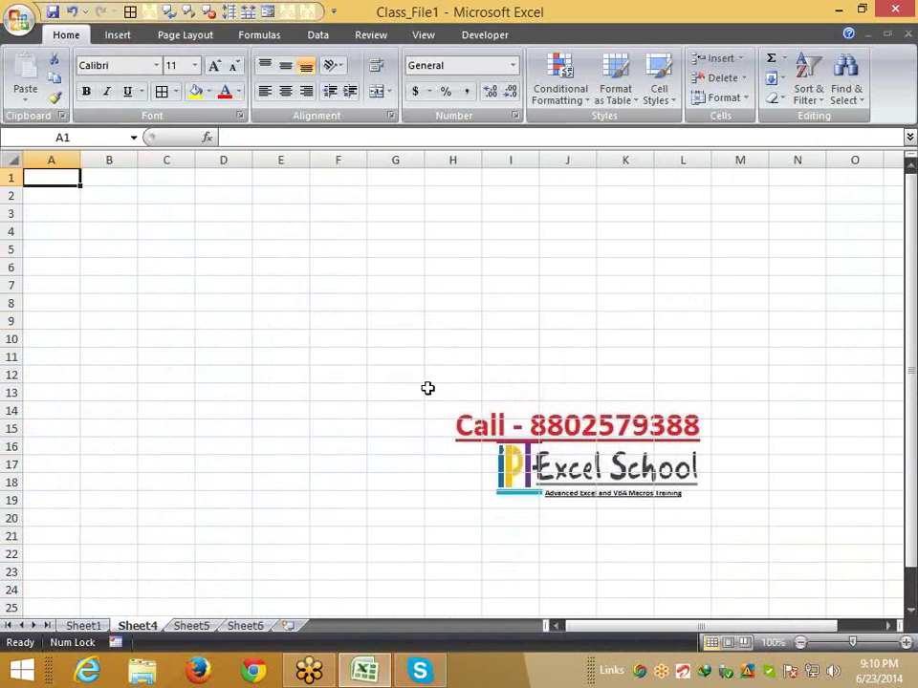
On Sheet1, select the whole sales table from the header row to row 3402
left_click(96, 628)
left_click(99, 301)
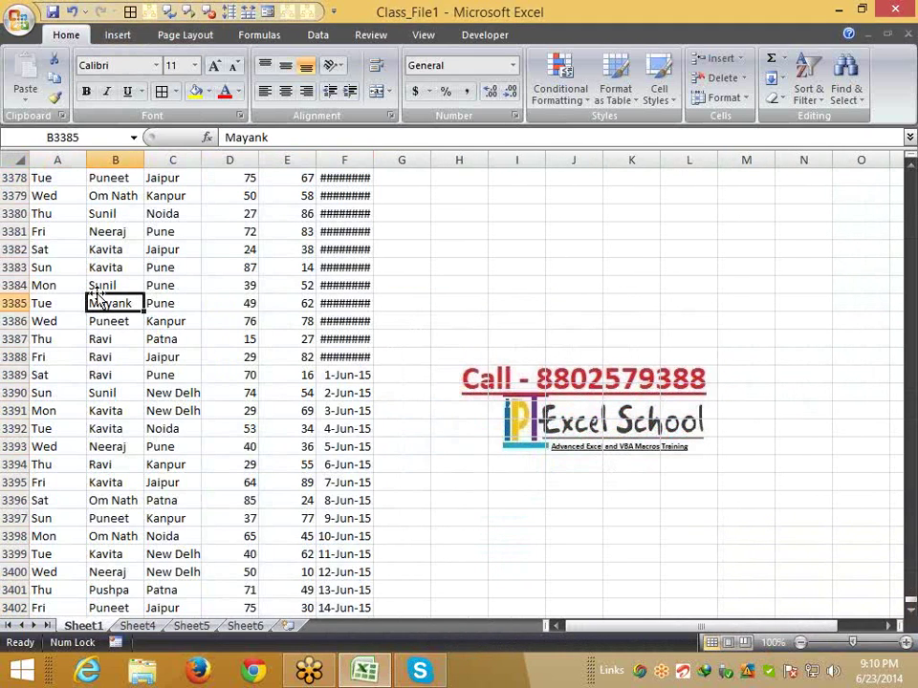
key("ctrl+Up")
key("ctrl+Left")
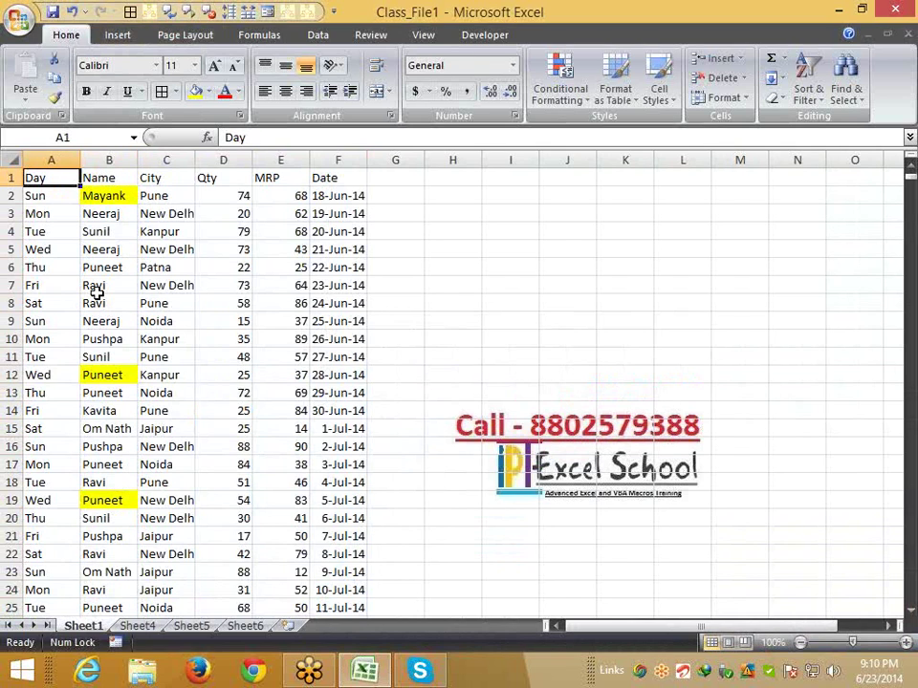
key("ctrl+shift+Right")
key("ctrl+shift+Down")
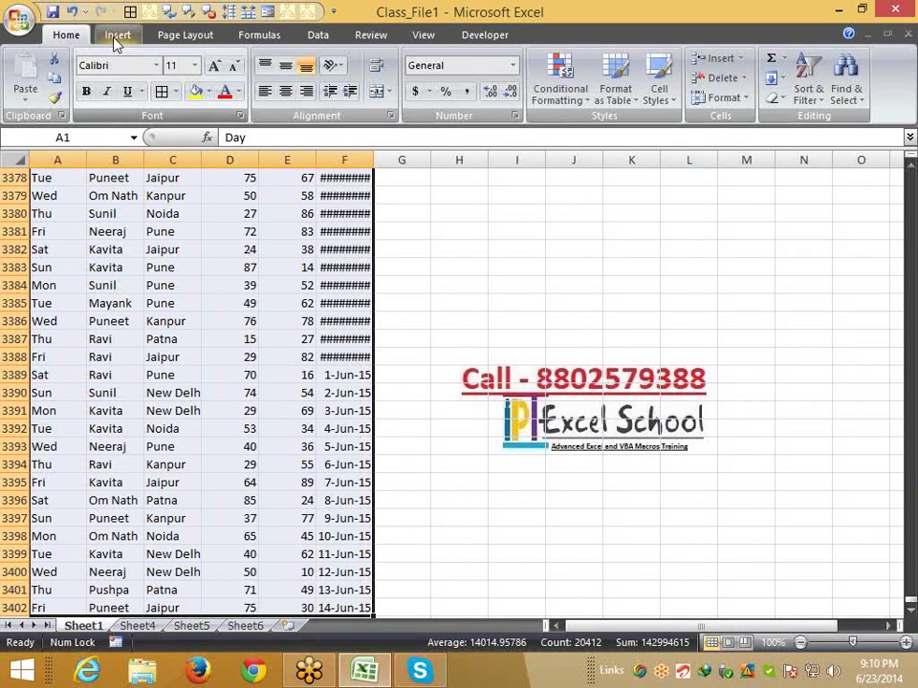
Insert a PivotTable from the selected data onto a new sheet, Sheet11
left_click(115, 36)
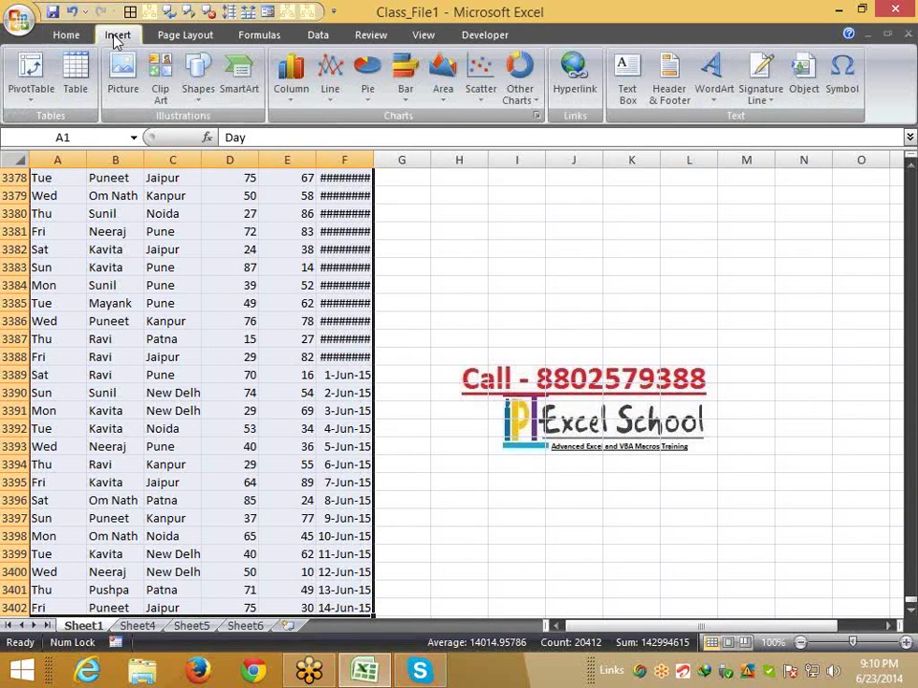
left_click(42, 105)
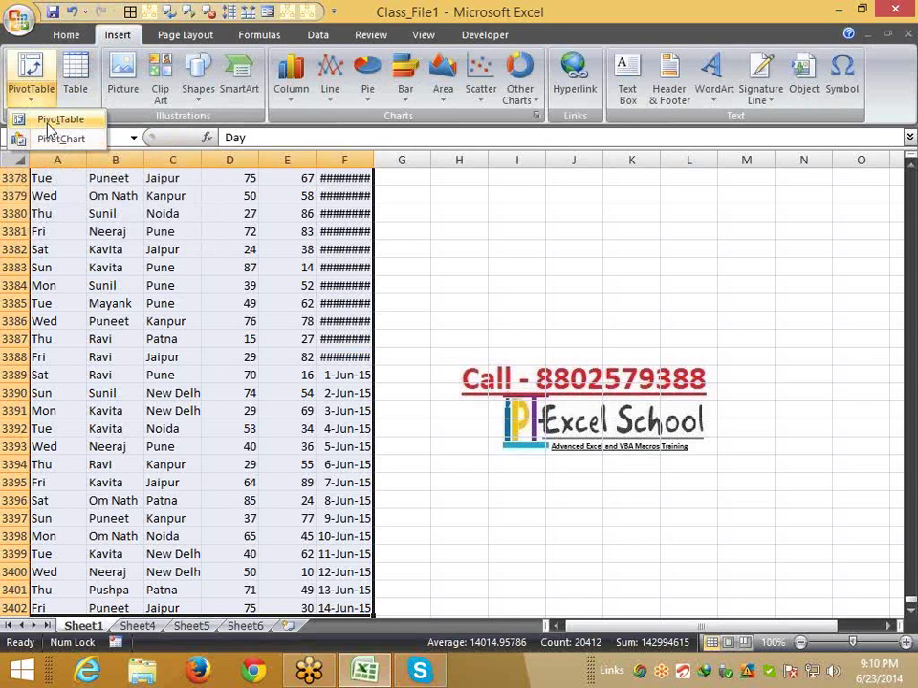
left_click(43, 119)
left_click(470, 480)
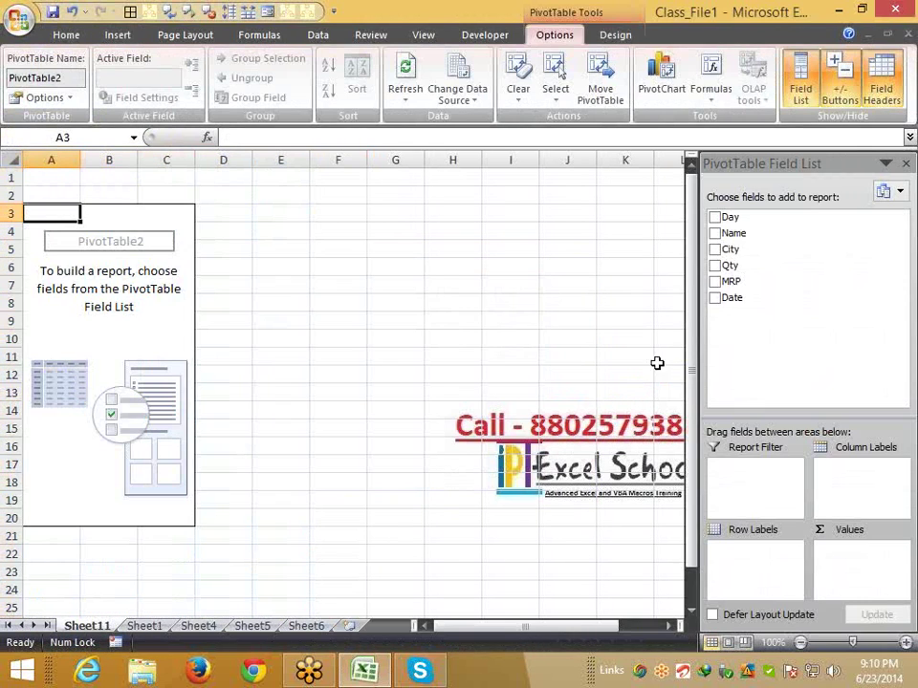
Put Name in Row Labels and Qty in Values, giving a Grand Total of 171772
left_click_drag(739, 235, 765, 553)
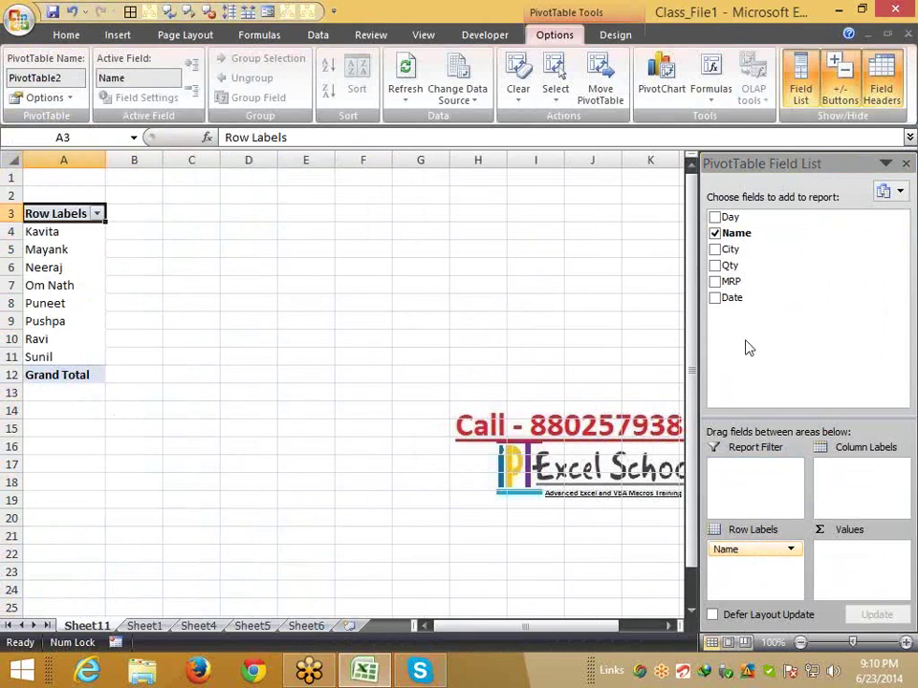
mouse_move(736, 282)
left_mouse_down()
mouse_move(839, 390)
mouse_move(857, 570)
mouse_move(756, 389)
mouse_move(738, 293)
left_mouse_up()
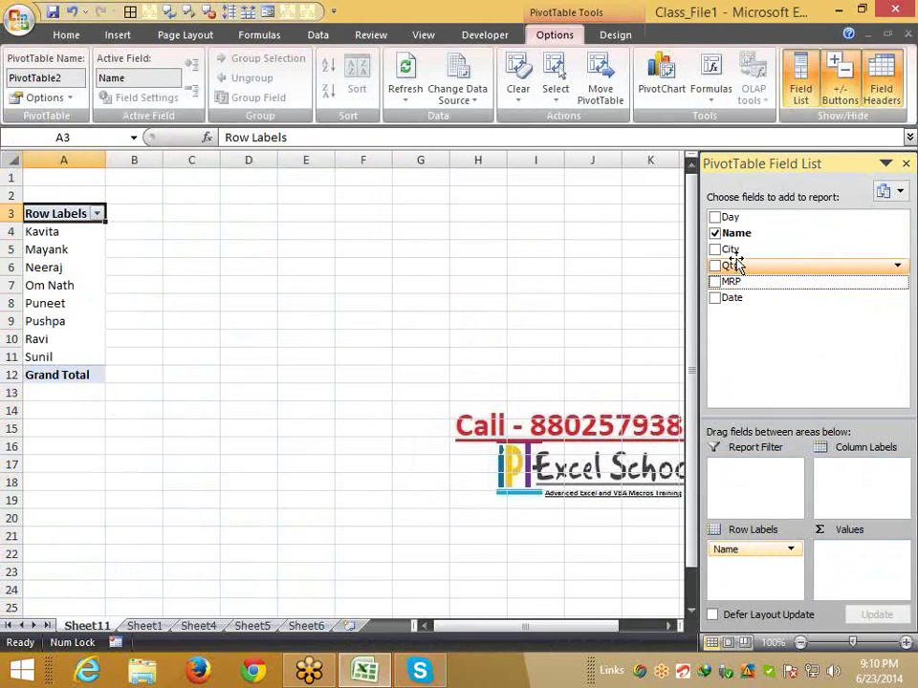
left_click_drag(733, 251, 832, 554)
left_click(428, 300)
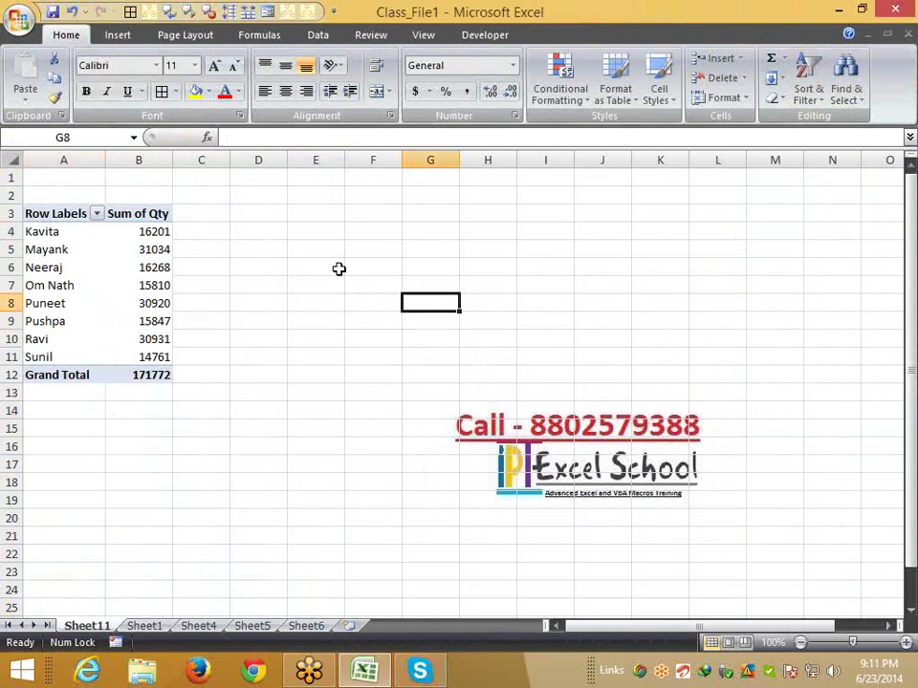
Drill into Kavita's and Mayank's Qty totals to list their detail records on new sheets
left_click(158, 230)
key("ctrl+Page_Up")
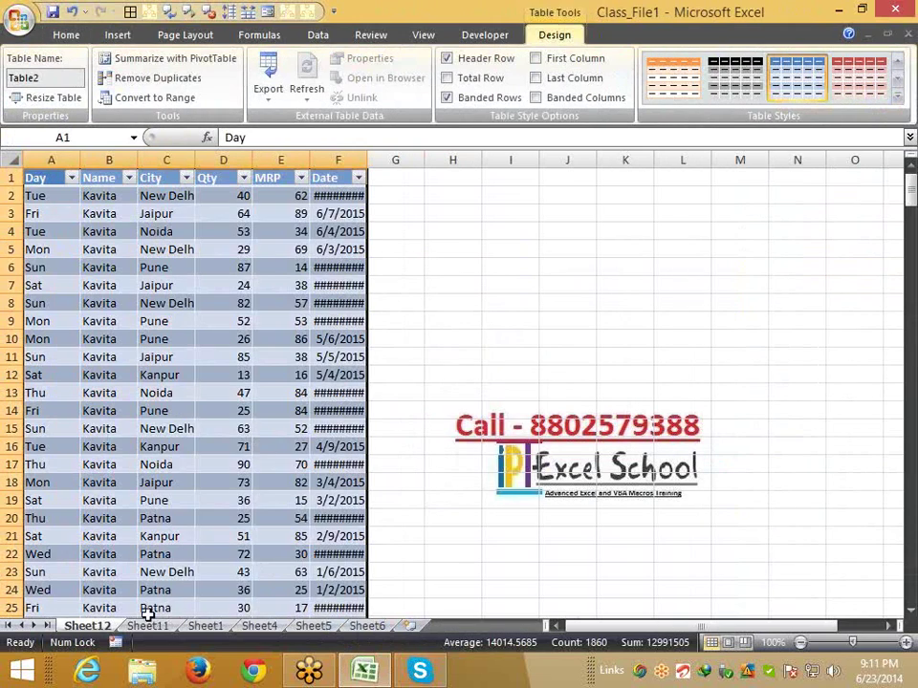
key("ctrl+Page_Down")
double_click(144, 250)
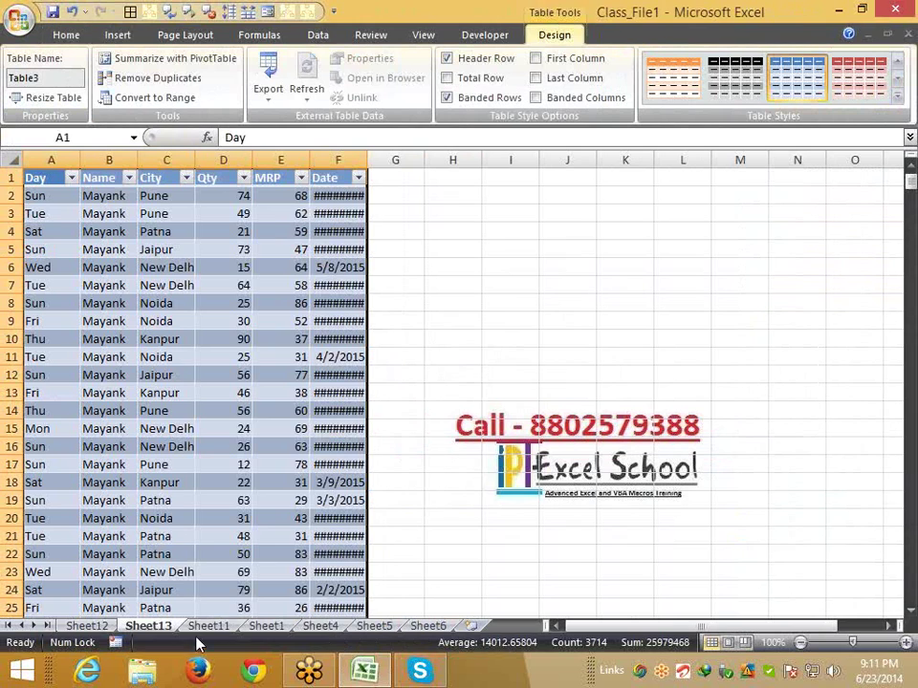
left_click(206, 626)
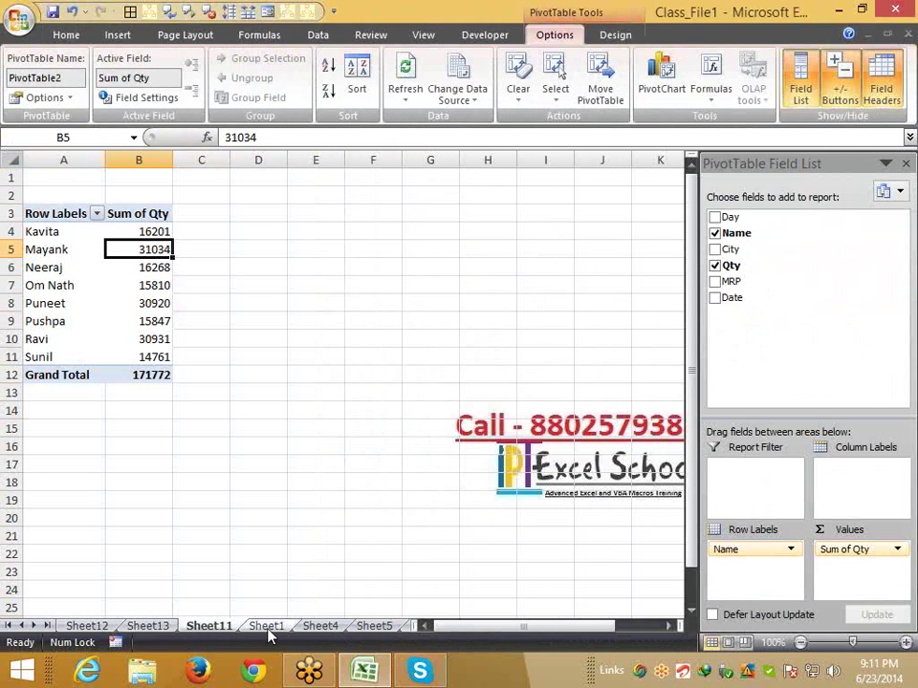
left_click(268, 626)
left_click(218, 627)
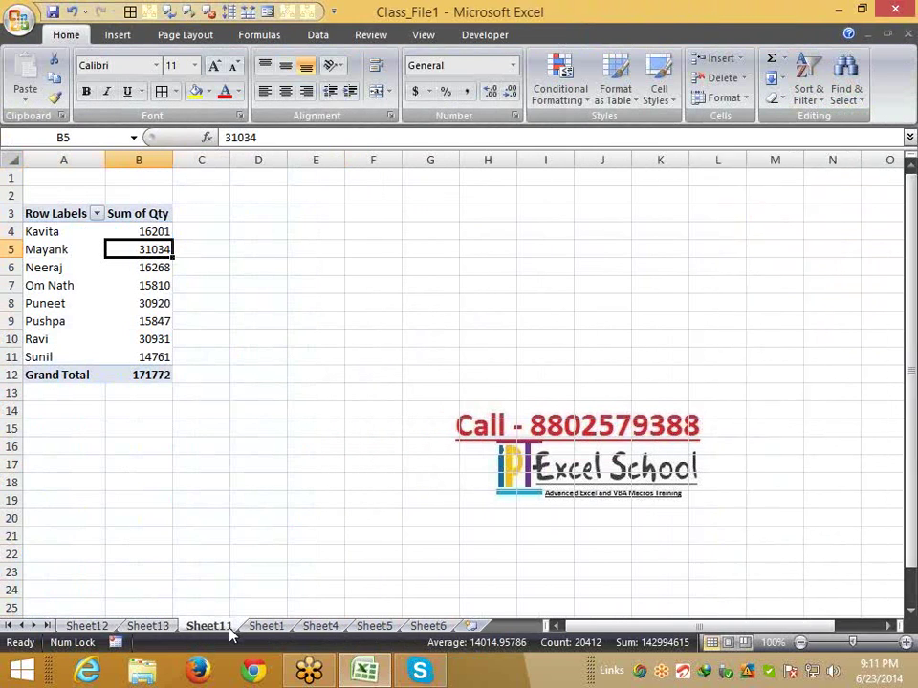
Drill into Neeraj's and Om Nath's totals, then group sheets Sheet12 through Sheet15
double_click(143, 268)
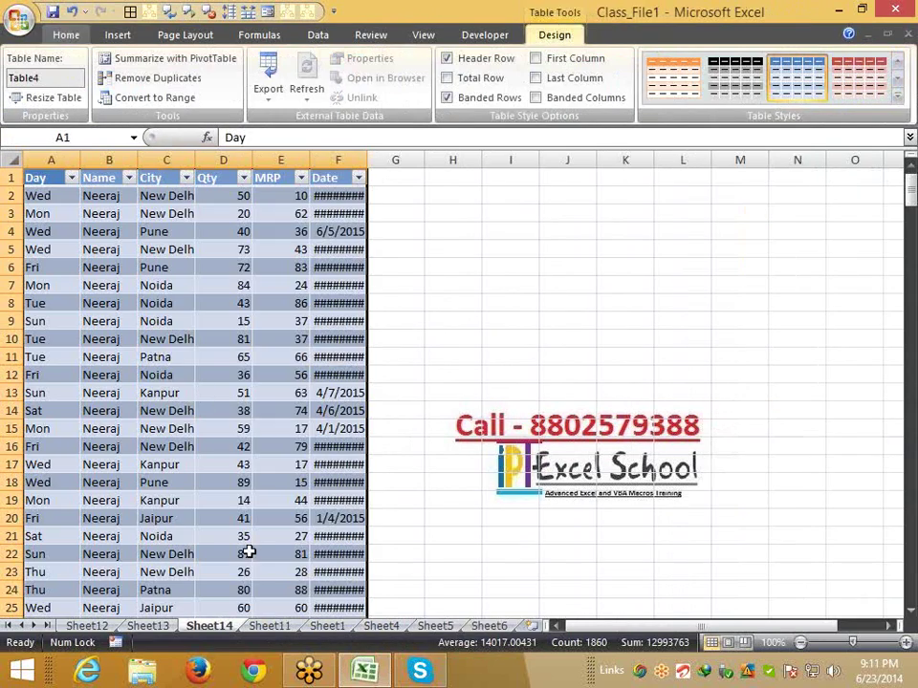
left_click(268, 626)
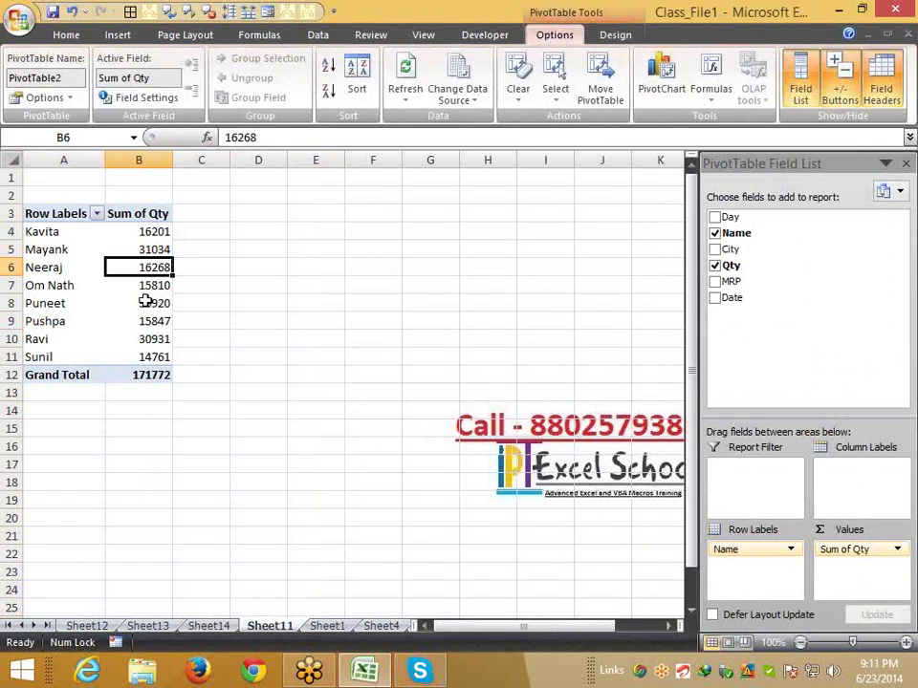
left_click(143, 286)
double_click(144, 285)
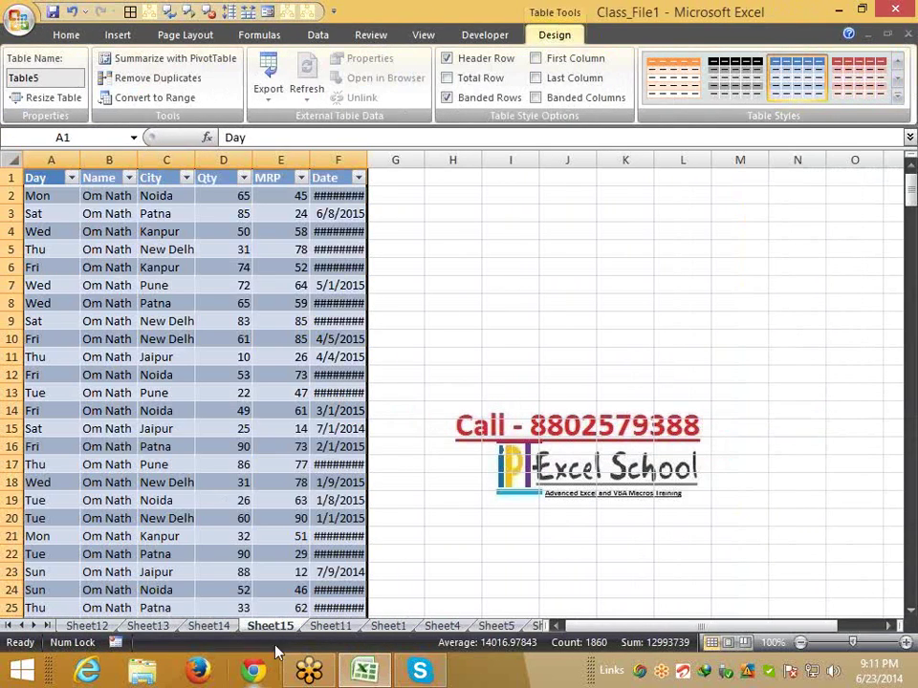
left_click(330, 627)
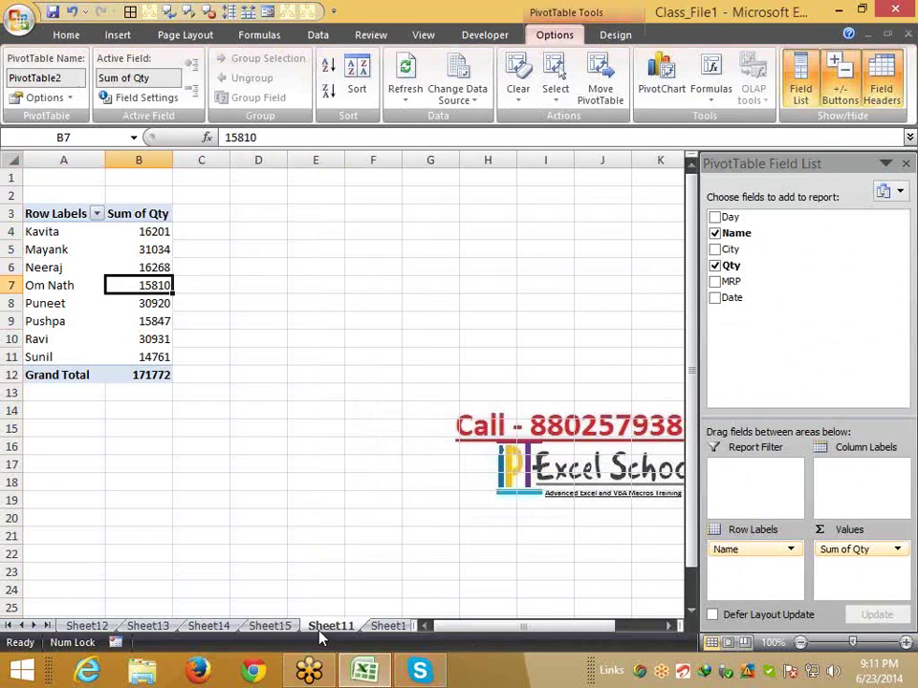
left_click(270, 626)
left_click(75, 627, "shift")
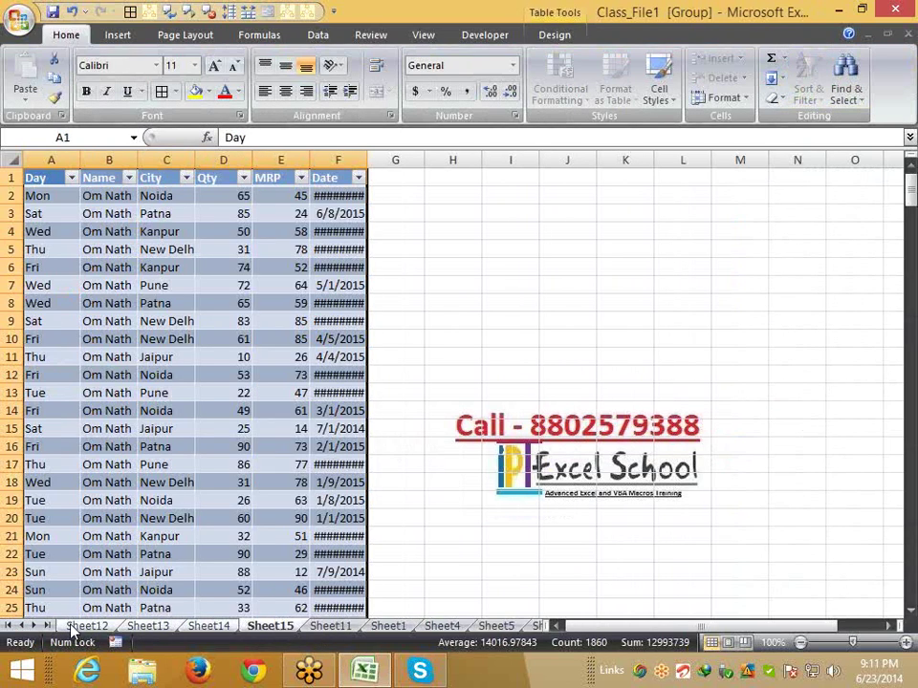
Delete the grouped drill-down sheets Sheet12–Sheet15, then minimise Excel to show the desktop
right_click(72, 627)
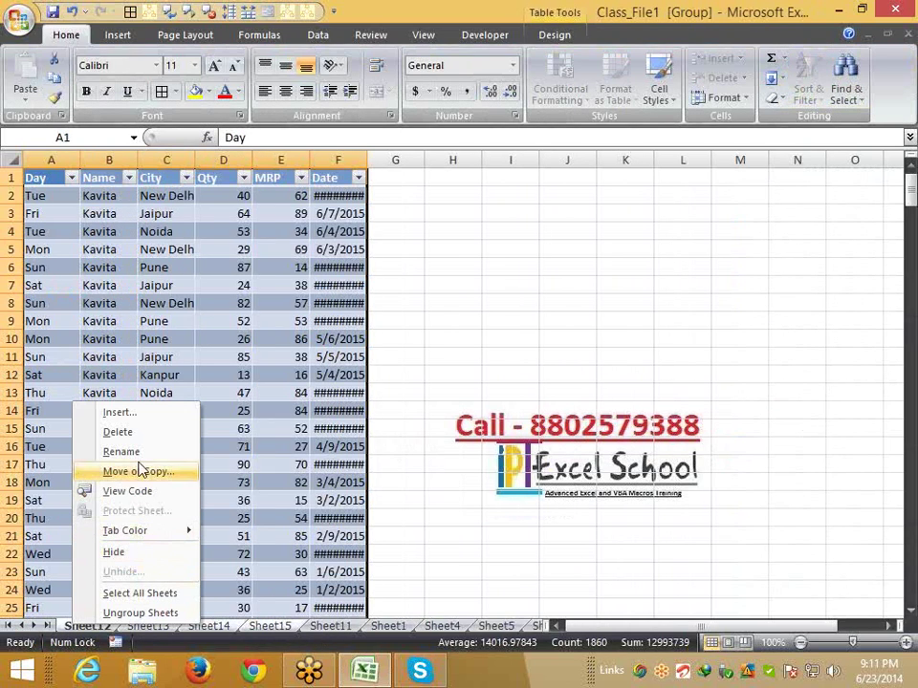
left_click(118, 432)
left_click(427, 383)
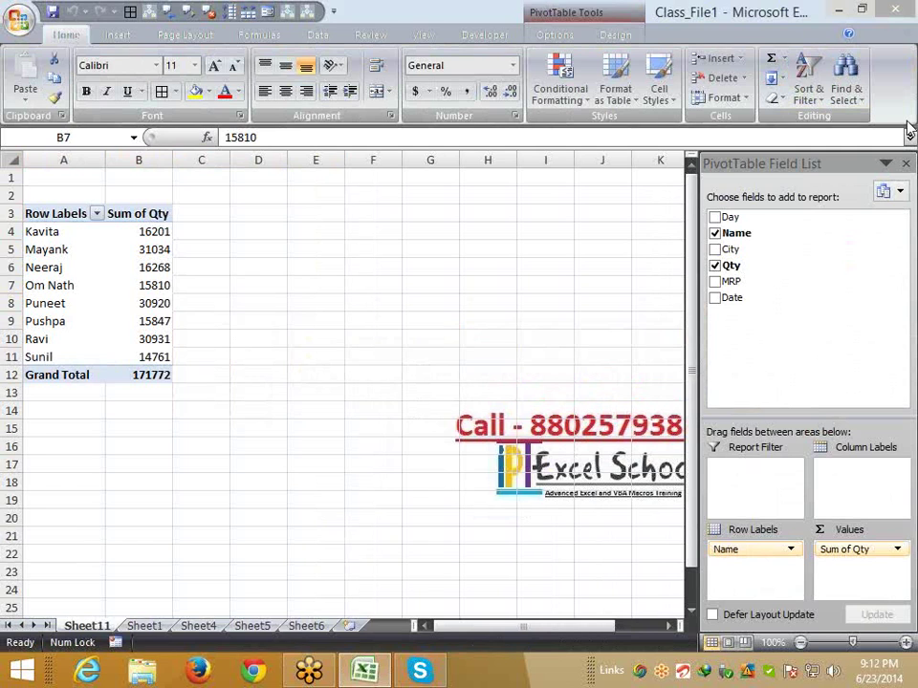
key("super+d")
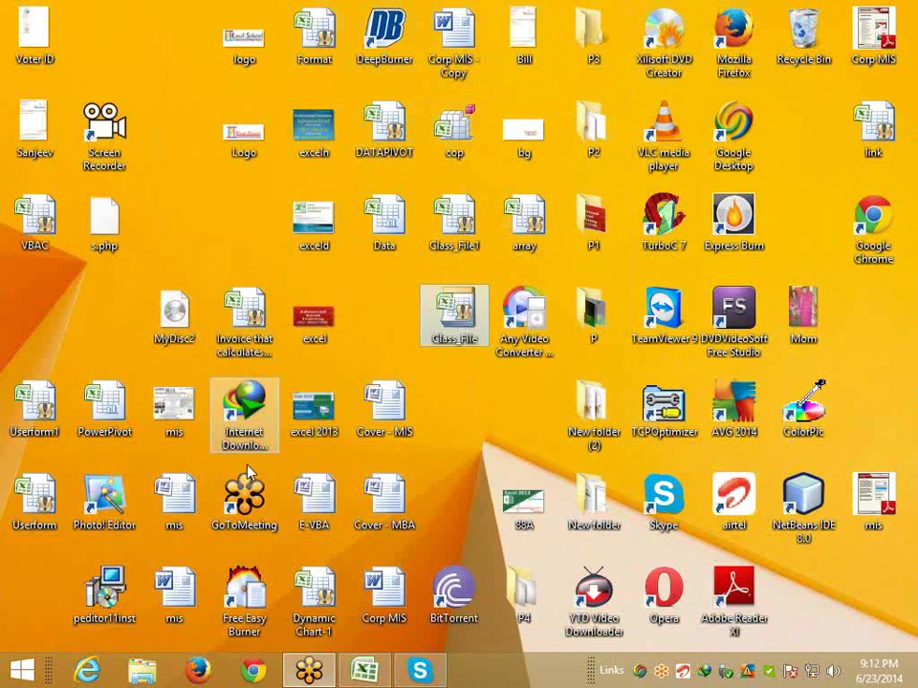
Place a Skype voice call to the contact after dismissing the webcam warning, then restore Excel
left_click(252, 511)
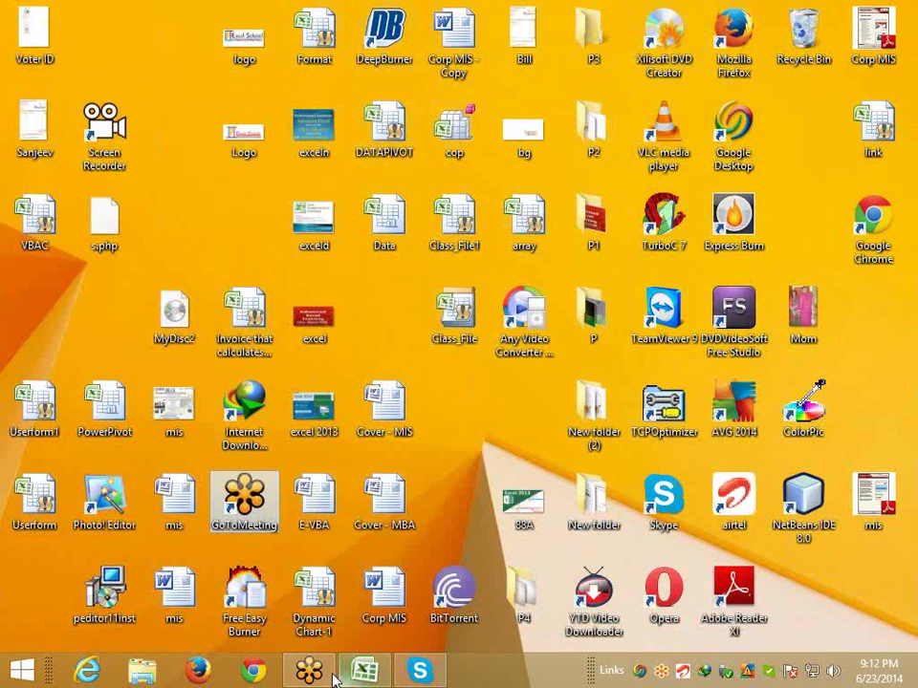
left_click(420, 671)
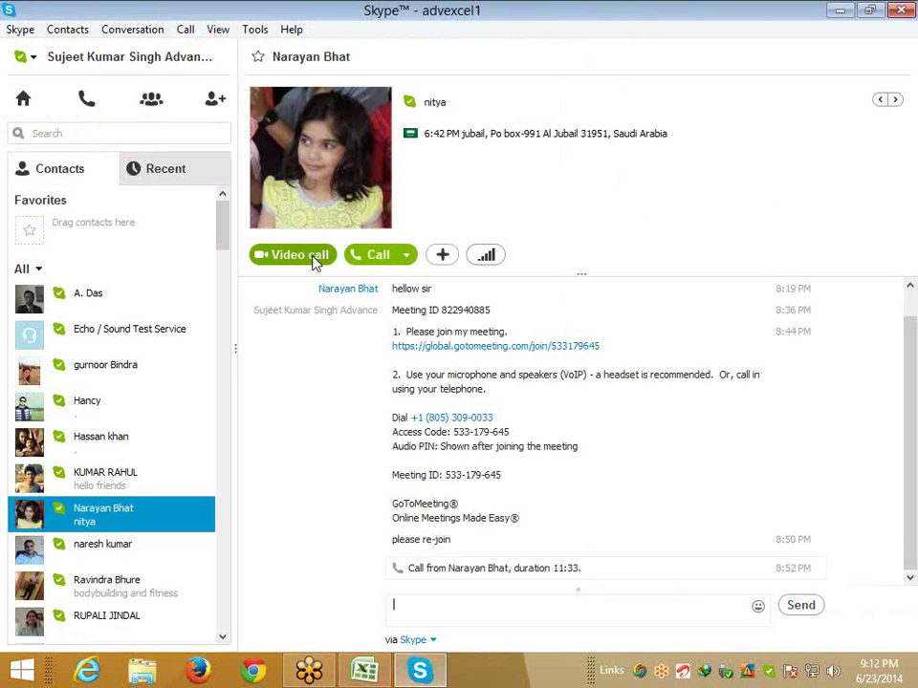
left_click(314, 260)
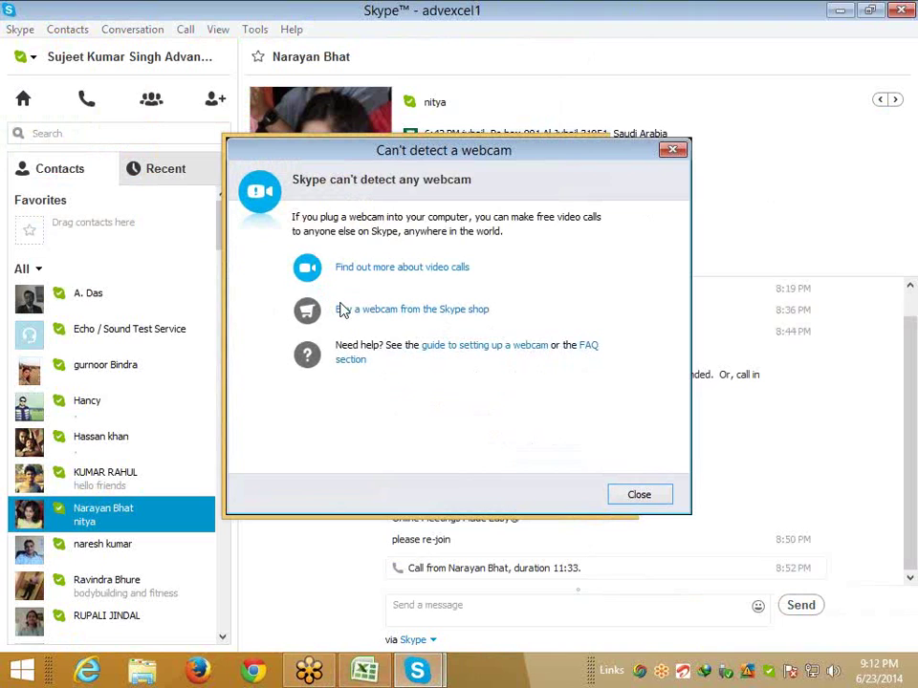
key("Escape")
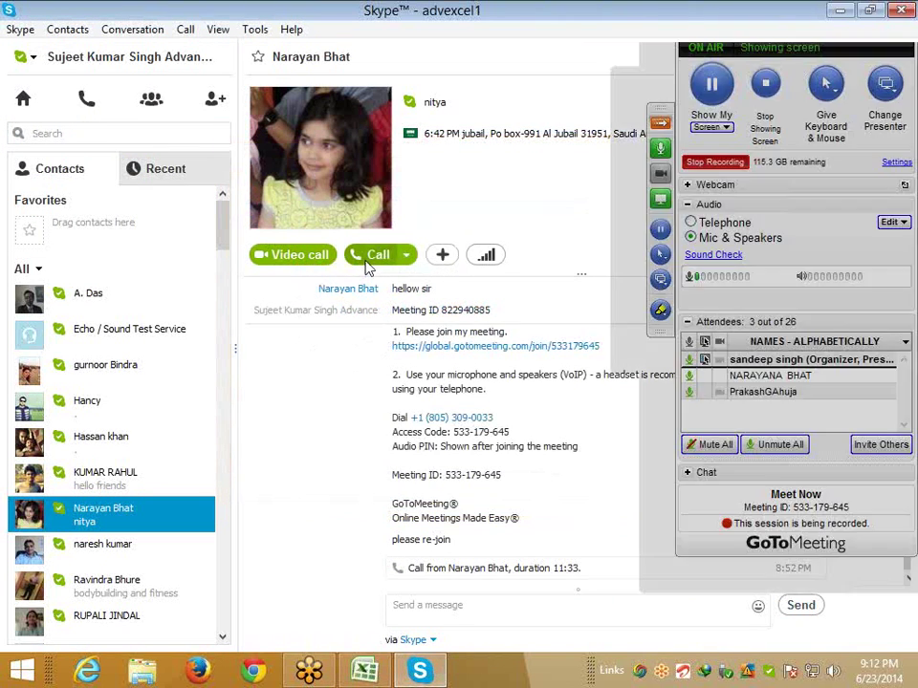
left_click(368, 259)
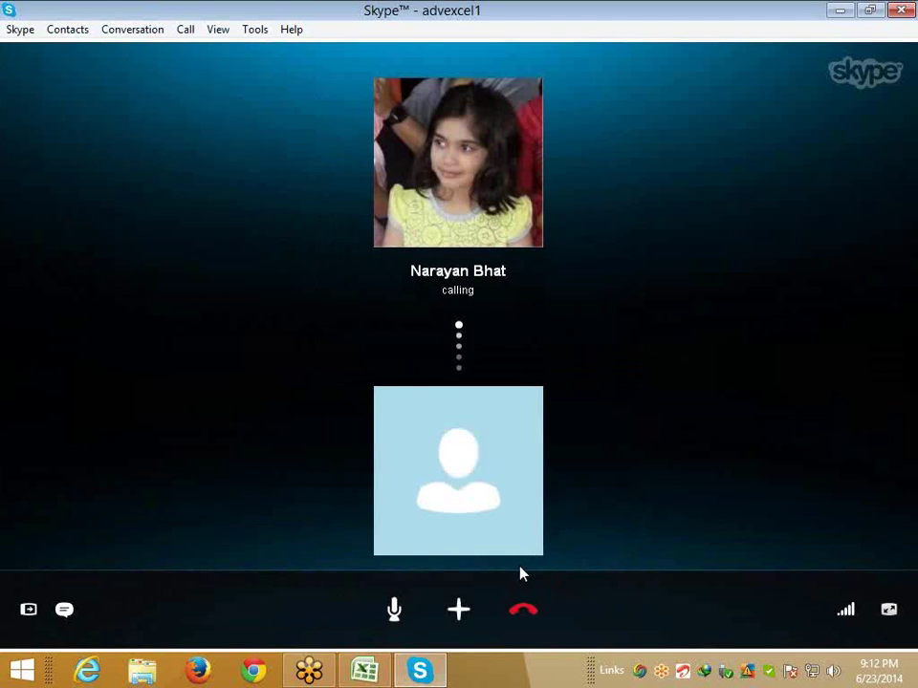
key("super+d")
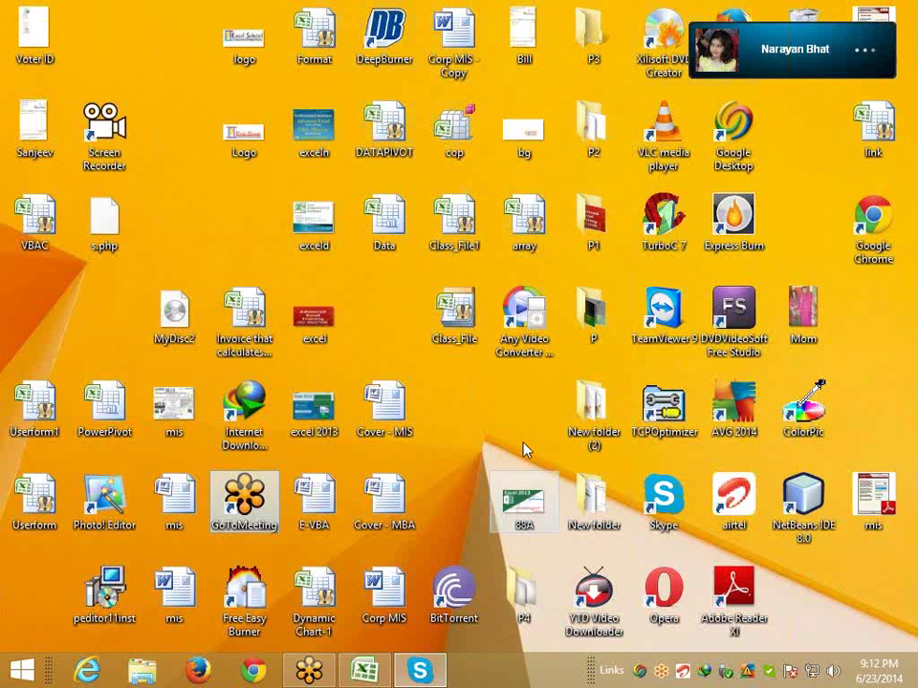
left_click(363, 670)
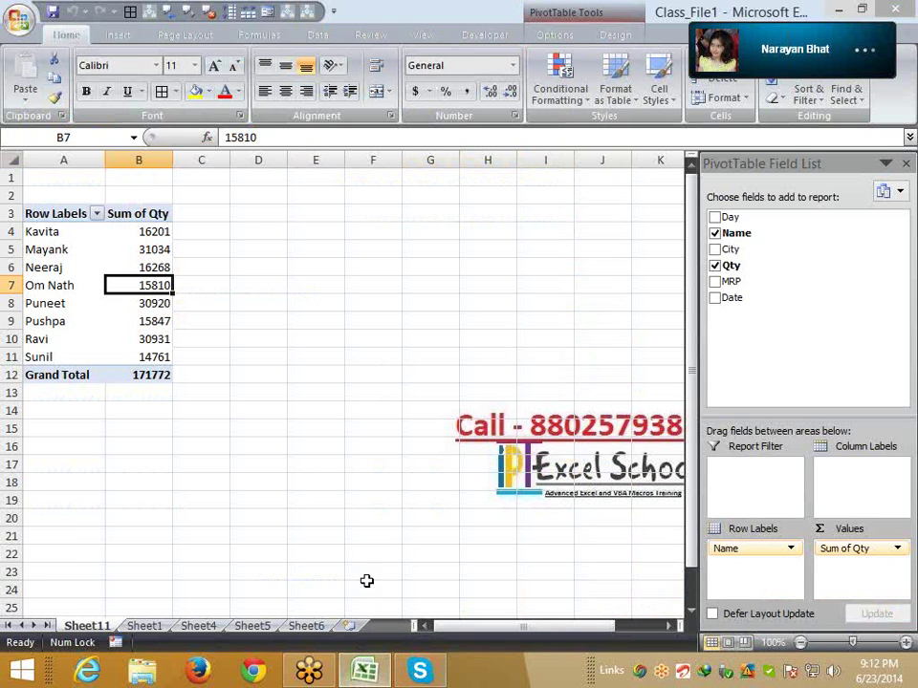
left_click(335, 375)
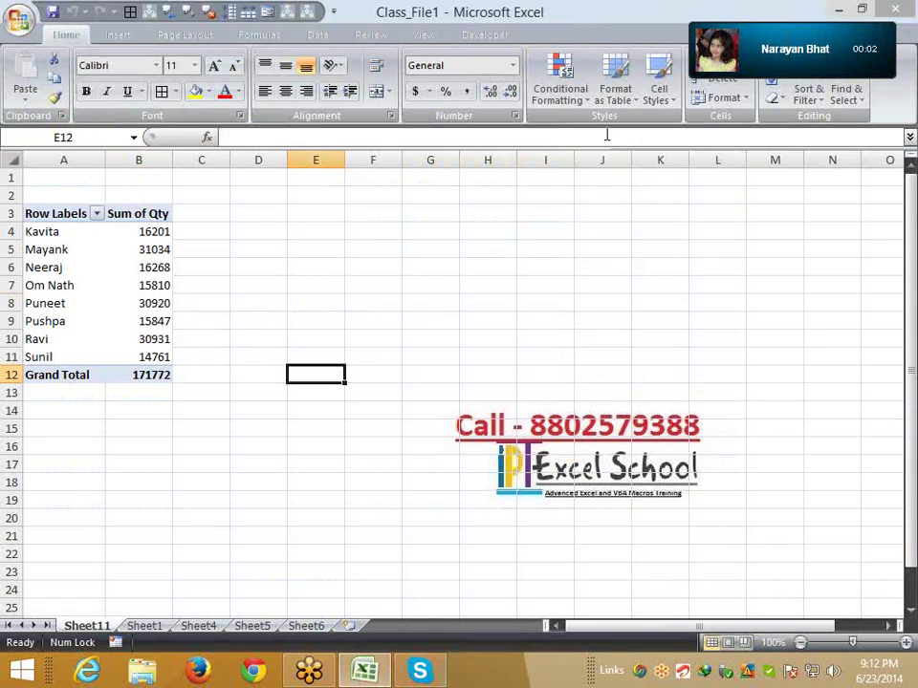
left_click(204, 285)
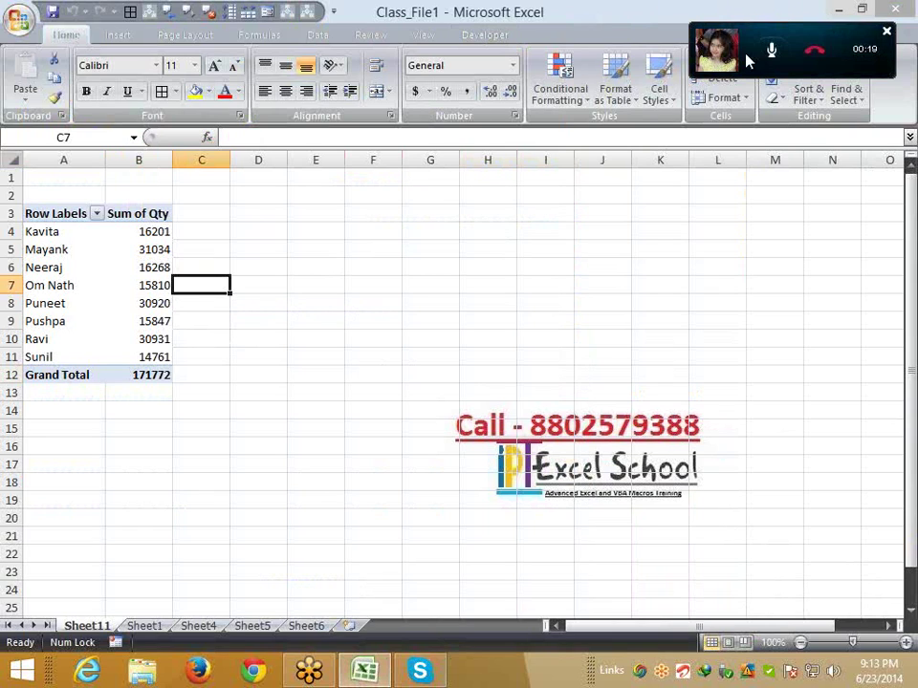
left_click(138, 268)
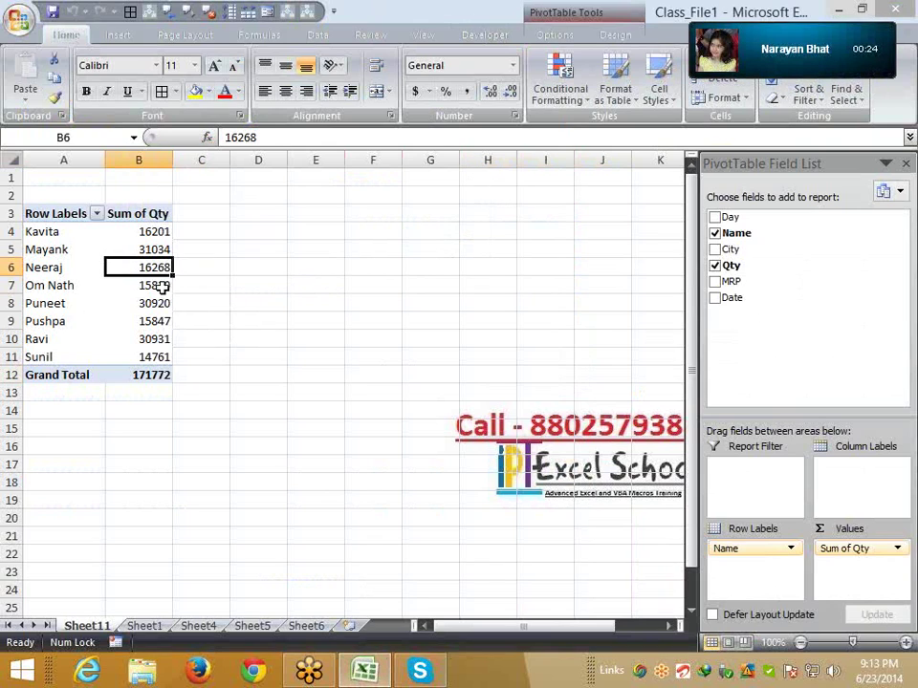
left_click(156, 231)
left_click(148, 249)
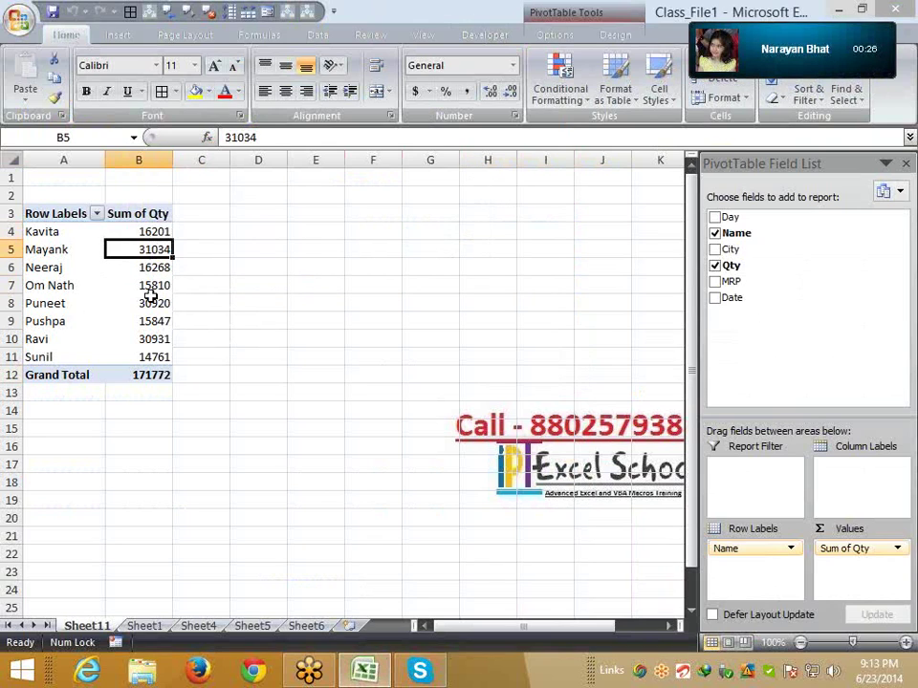
left_click(151, 303)
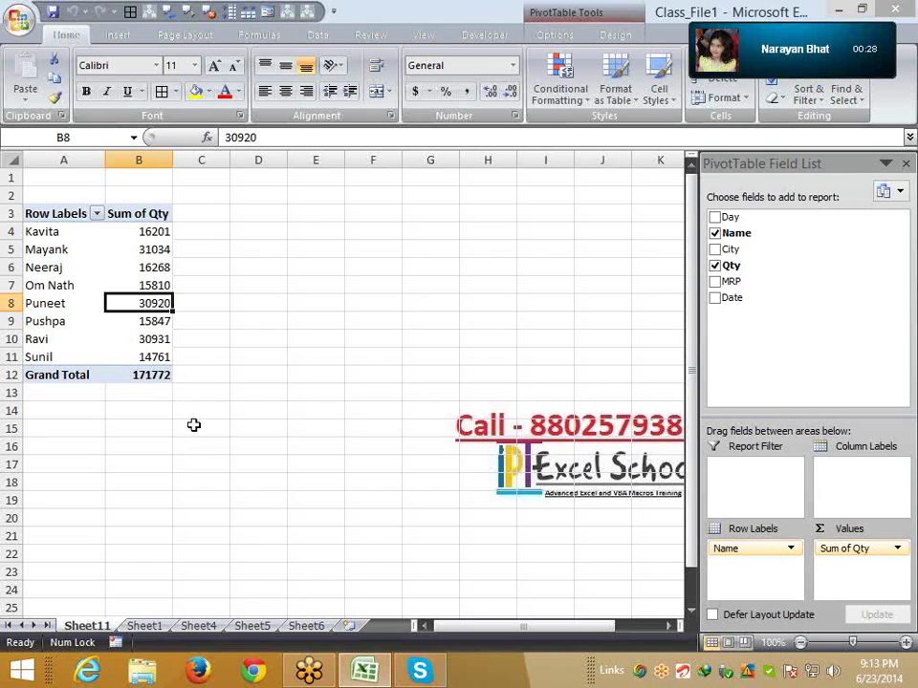
left_click_drag(193, 425, 37, 172)
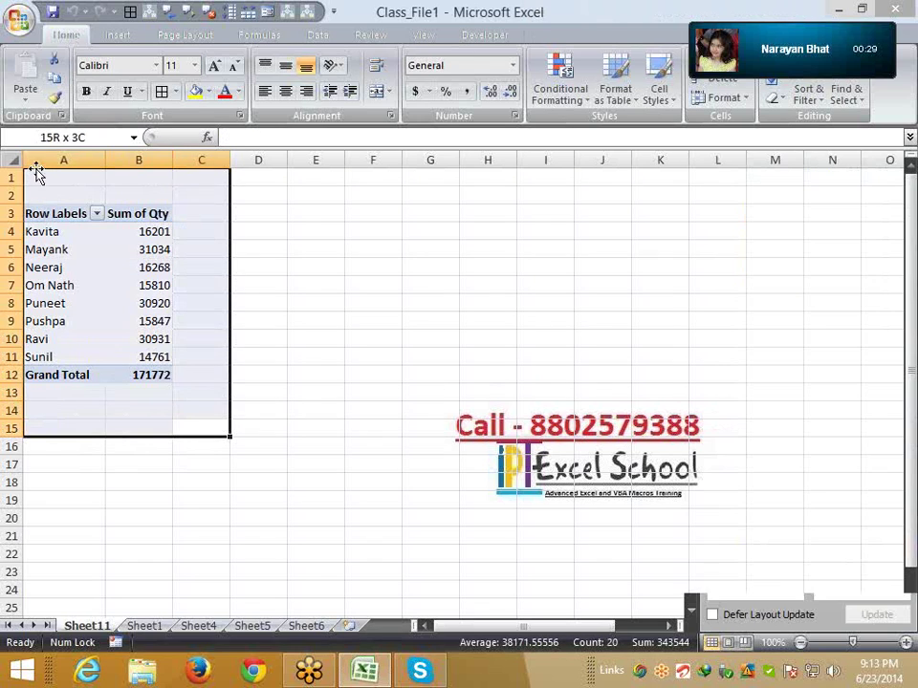
left_click(158, 283)
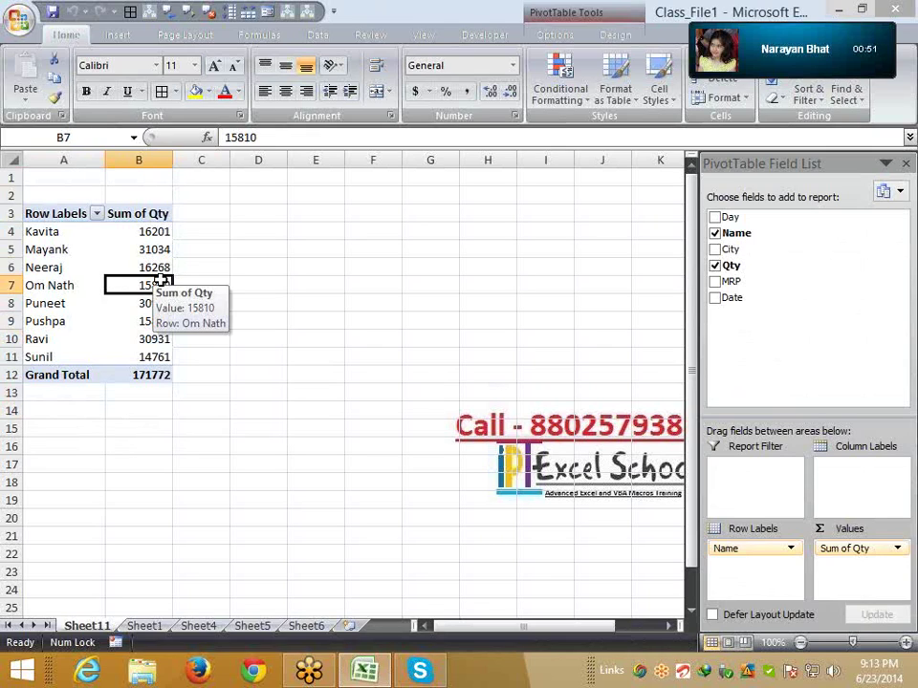
Uncheck Enable show details on the Data tab of PivotTable Options
right_click(158, 248)
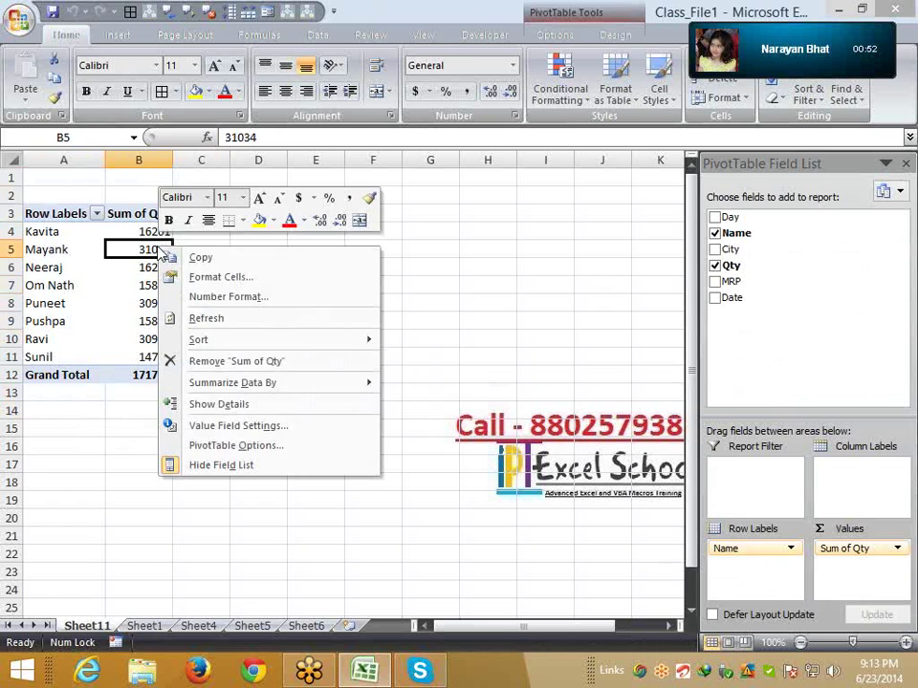
left_click(209, 446)
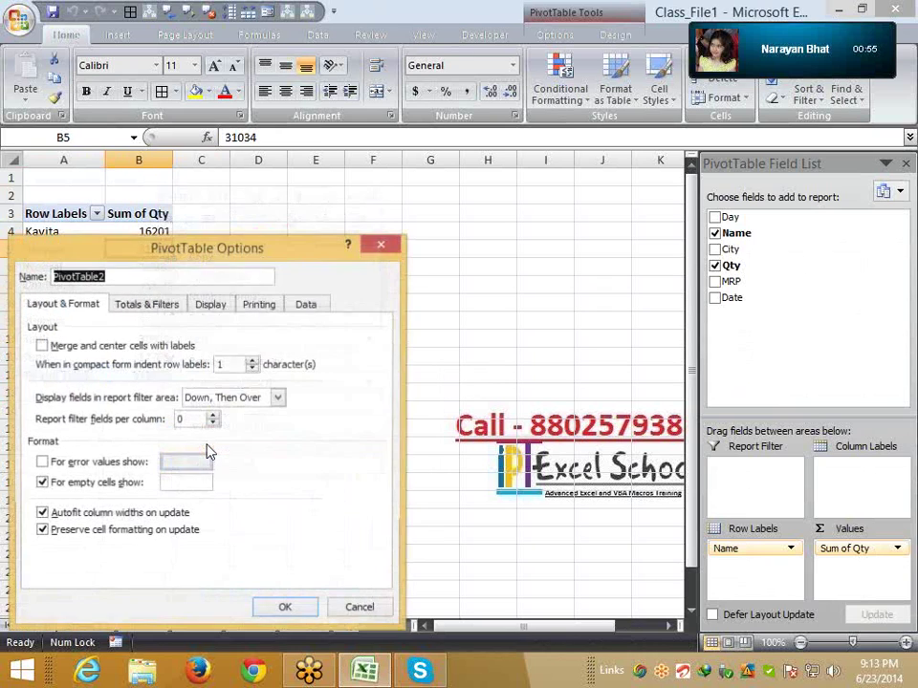
left_click(304, 306)
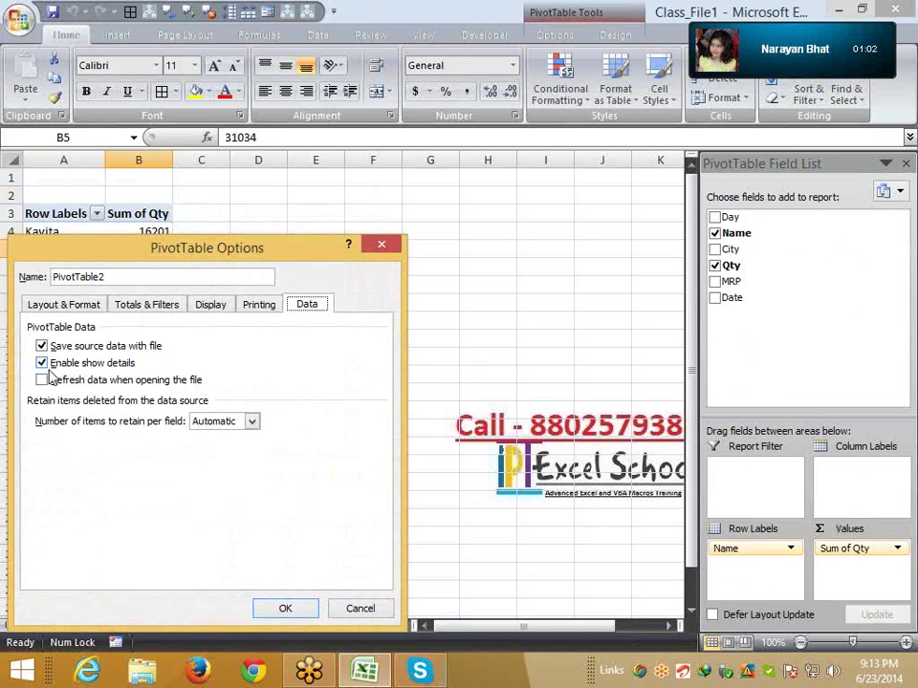
left_click(42, 363)
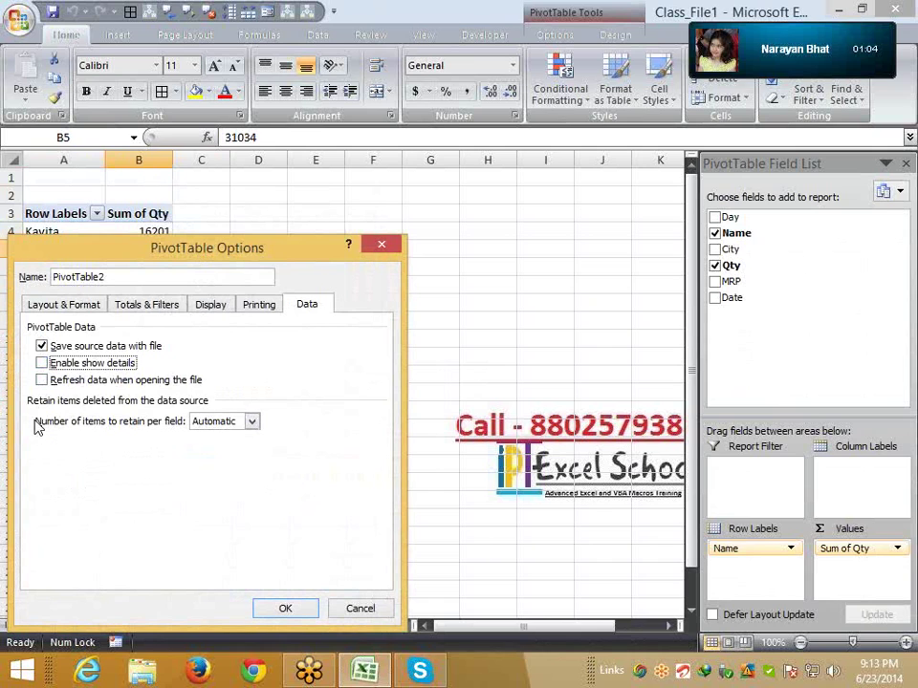
left_click(277, 613)
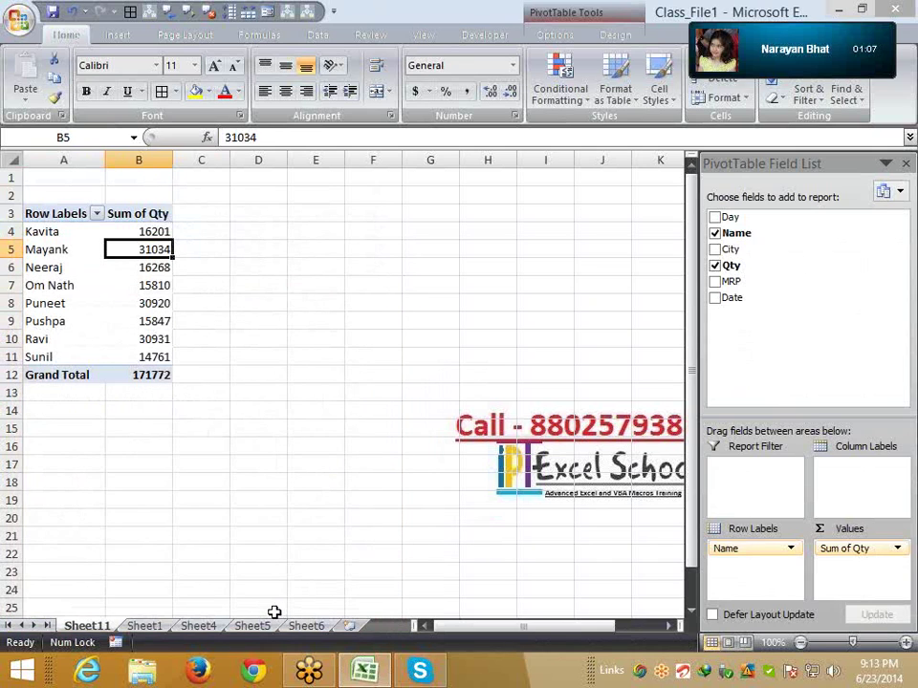
Test the pivot by moving Om Nath's total and drilling into Mayank's, dismissing the warnings
left_click(202, 411)
left_click(153, 285)
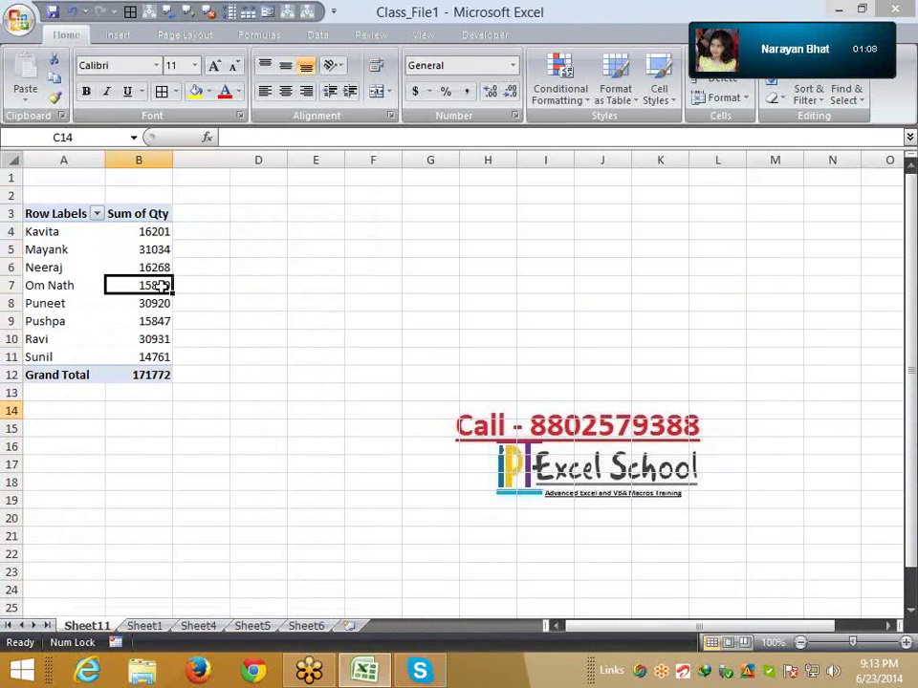
left_click_drag(169, 285, 191, 406)
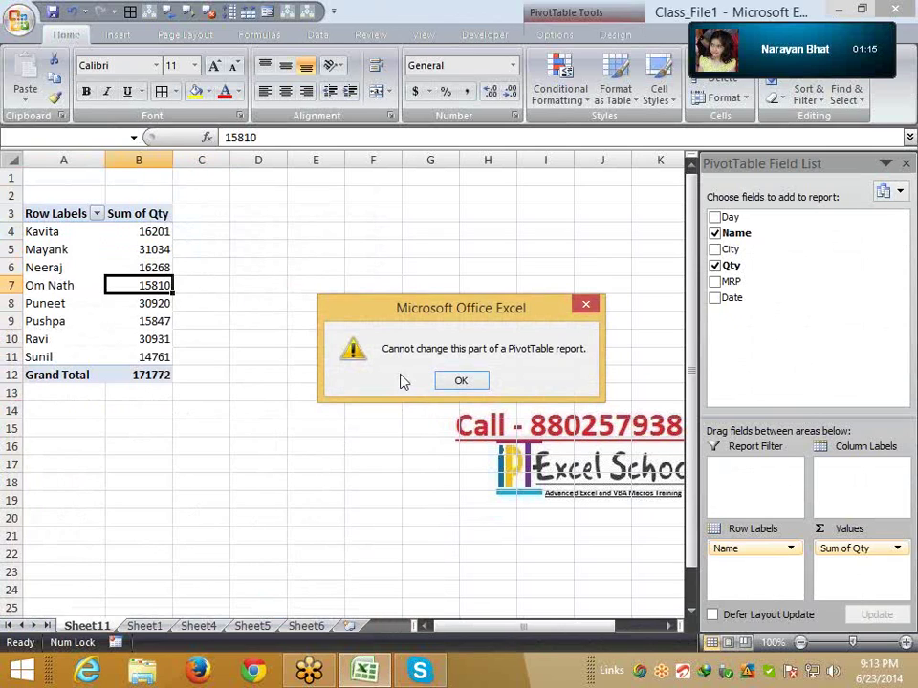
left_click(463, 381)
double_click(153, 252)
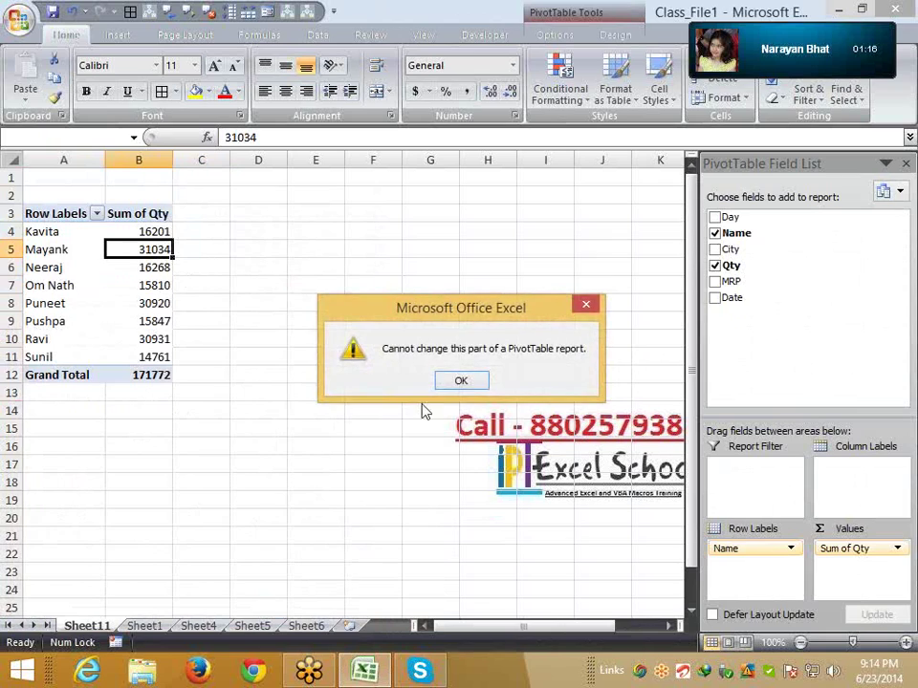
left_click(460, 378)
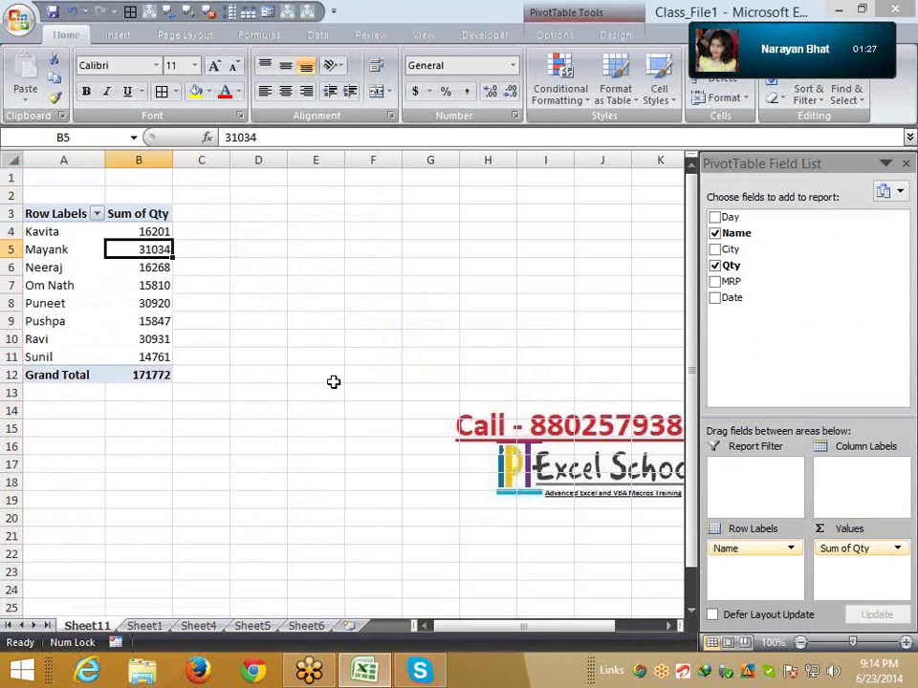
On Sheet1, change Mayank's MRP in cell E2 from 68 to 8000
left_click(146, 626)
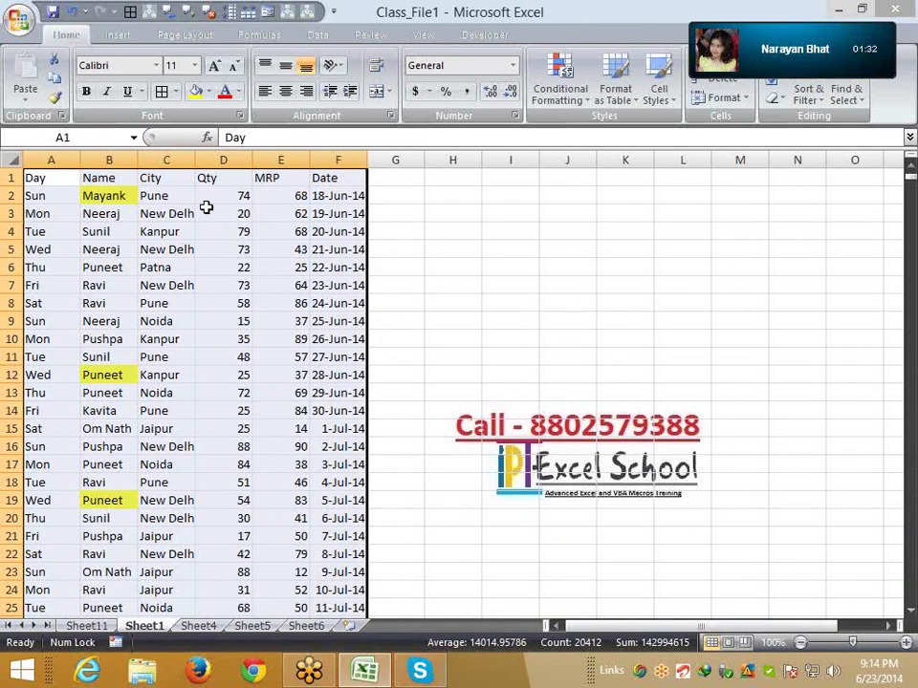
left_click(240, 195)
left_click(287, 195)
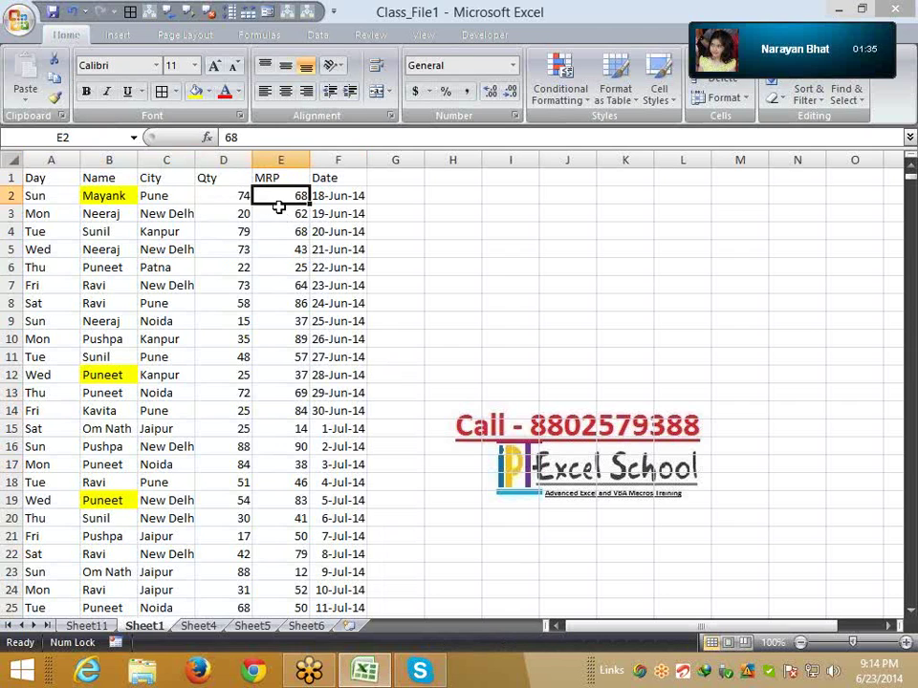
type("8000")
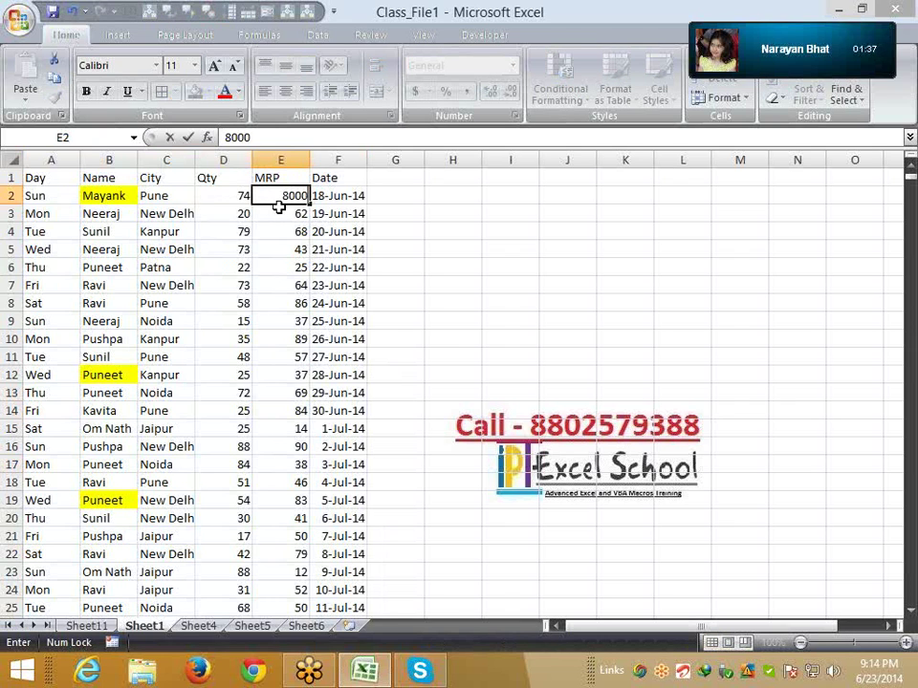
key("Return")
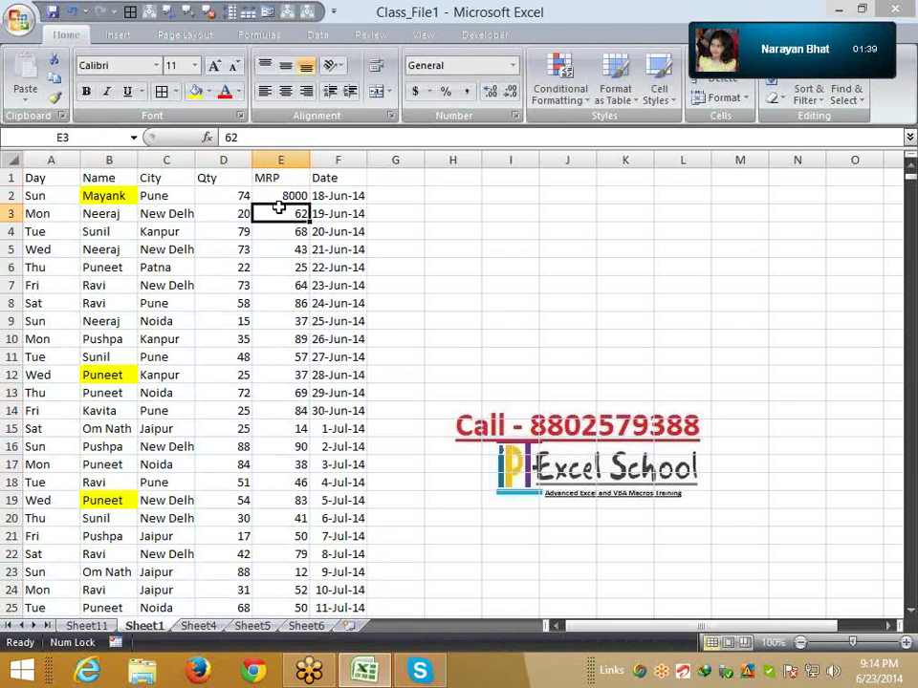
key("alt+Tab")
key("alt+Tab")
left_click(86, 627)
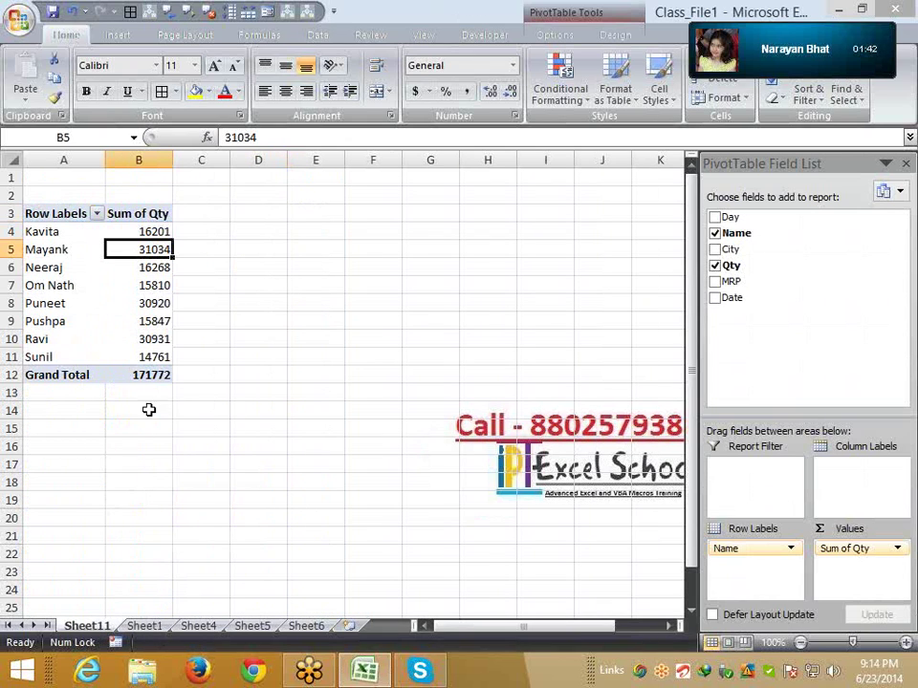
left_click_drag(118, 320, 118, 303)
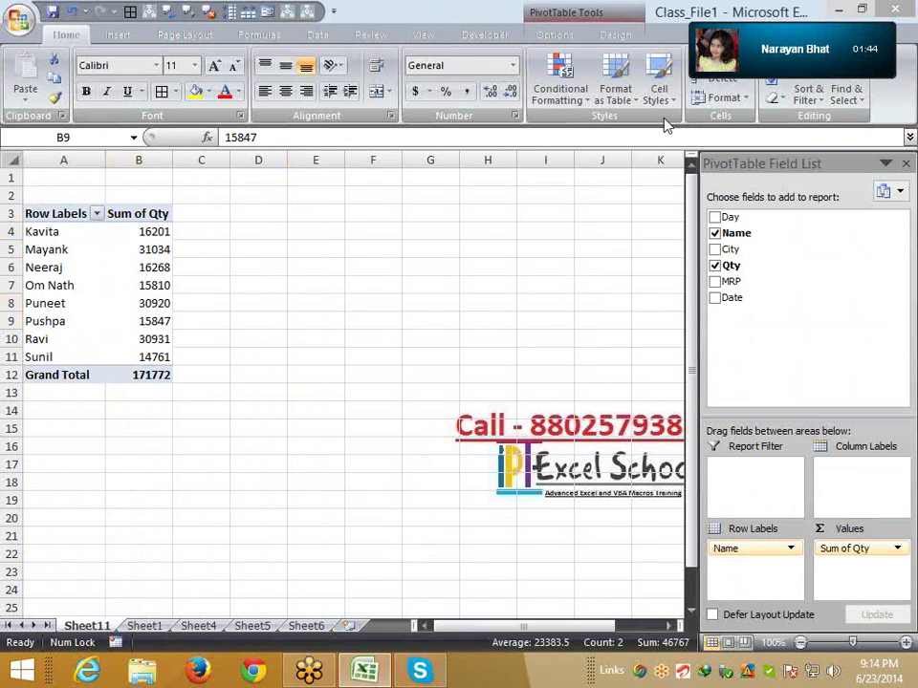
left_click(783, 486)
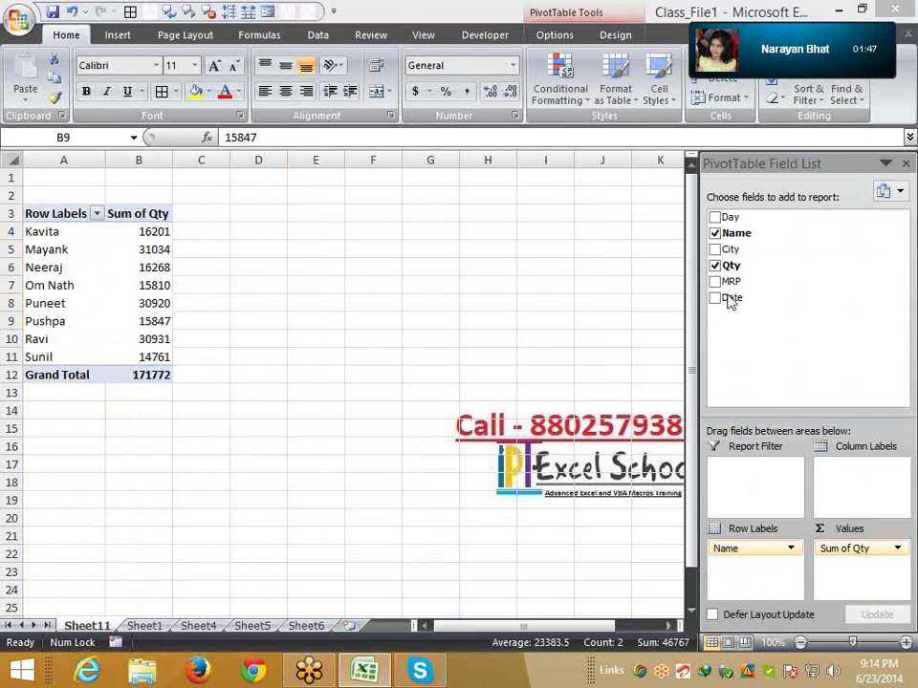
Add City as the pivot's column labels, checking the edited source on Sheet1
left_click_drag(732, 249, 854, 478)
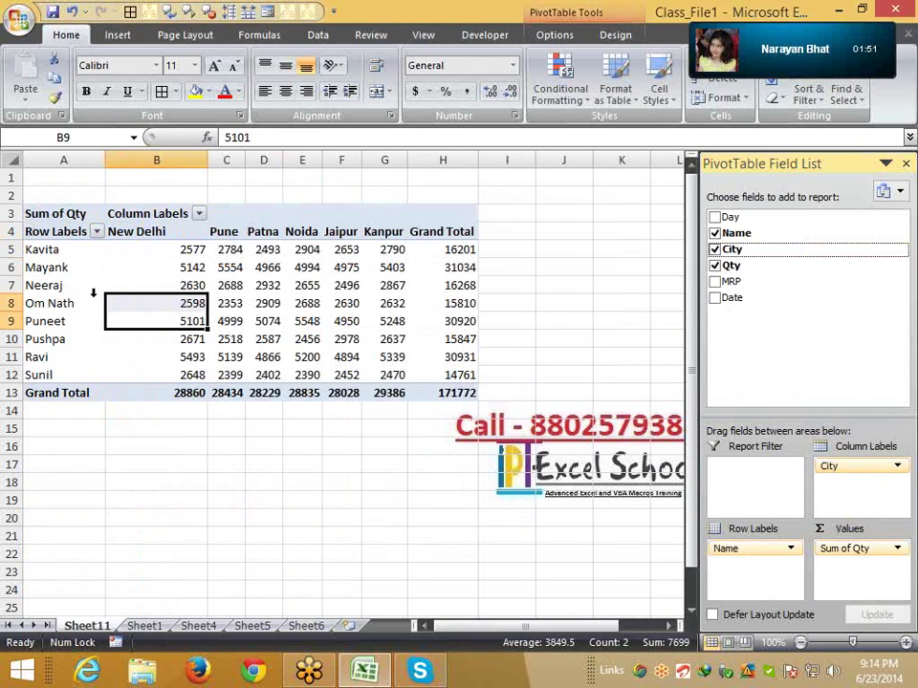
left_click(194, 267)
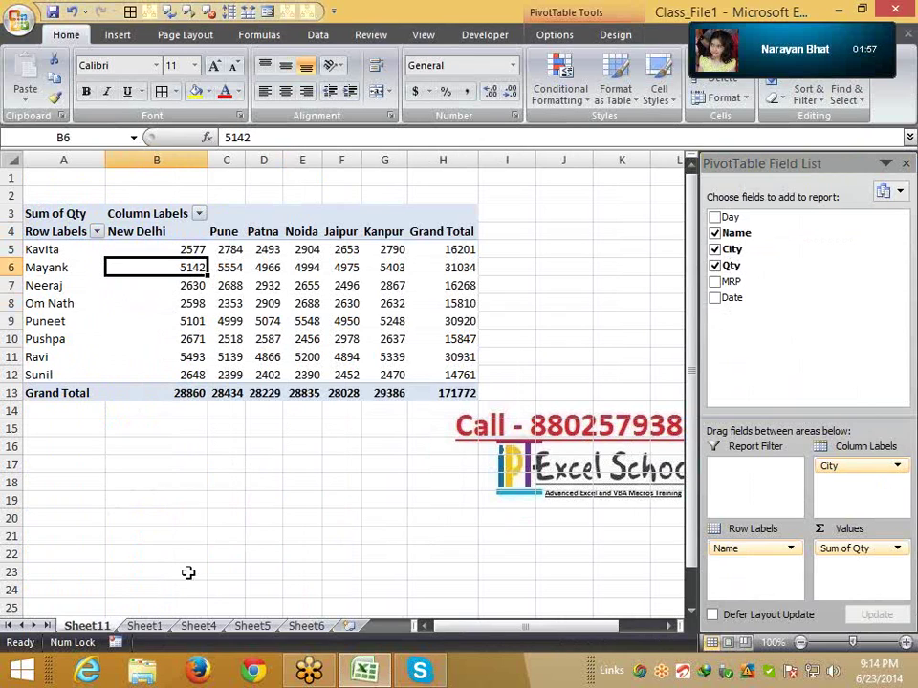
left_click(146, 626)
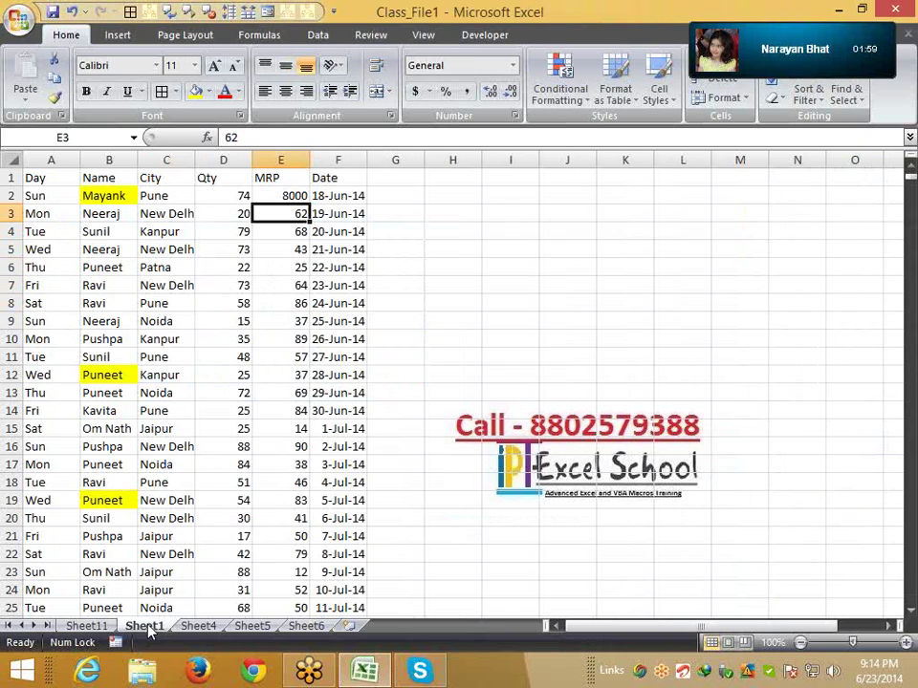
left_click(87, 627)
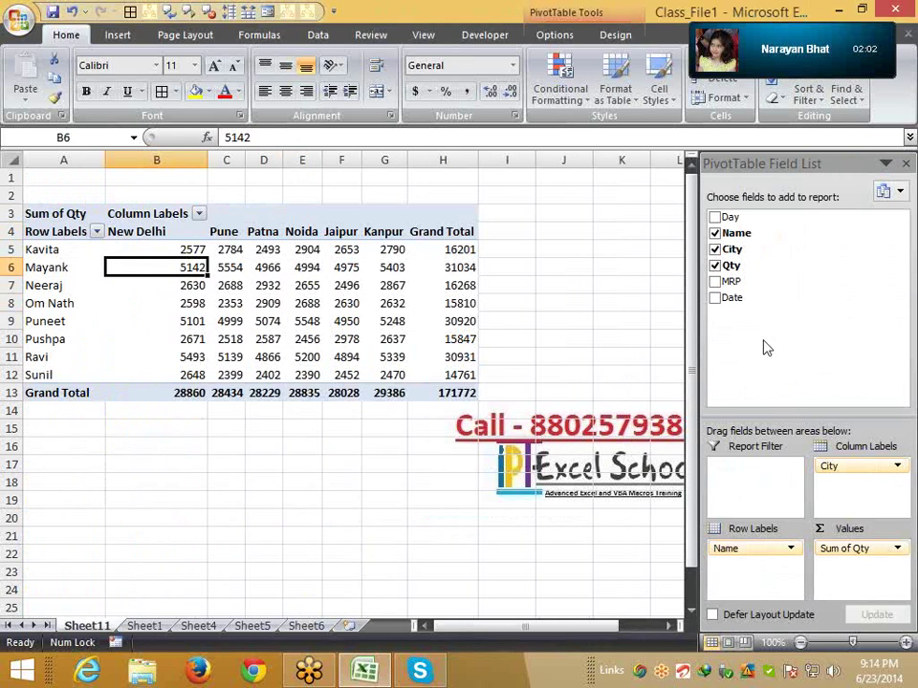
Sum MRP instead of Qty and refresh the pivot, so Mayank's Pune reads 13102
left_click_drag(732, 281, 789, 382)
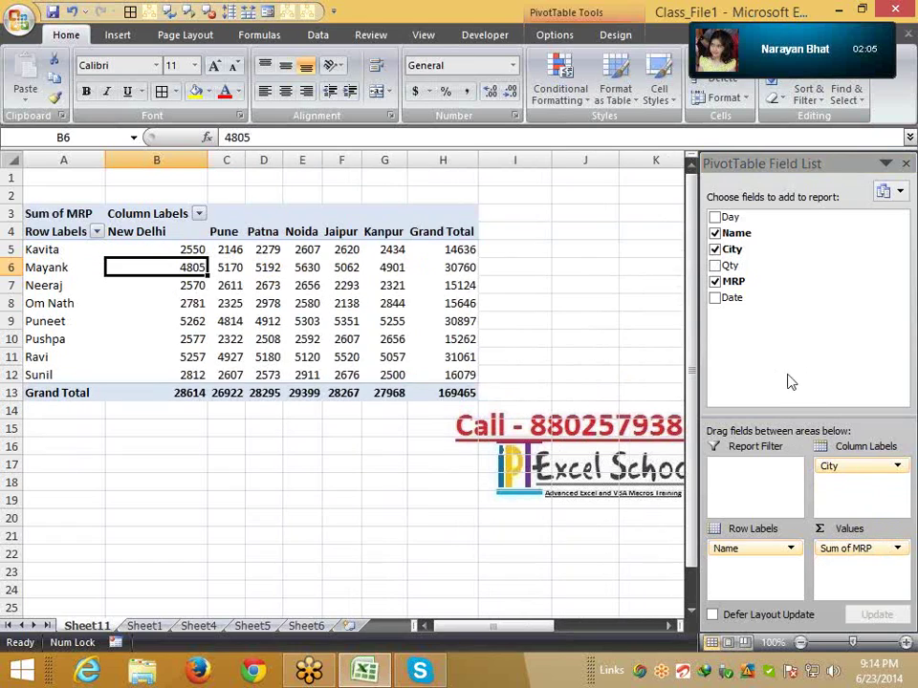
right_click(189, 268)
left_click(245, 340)
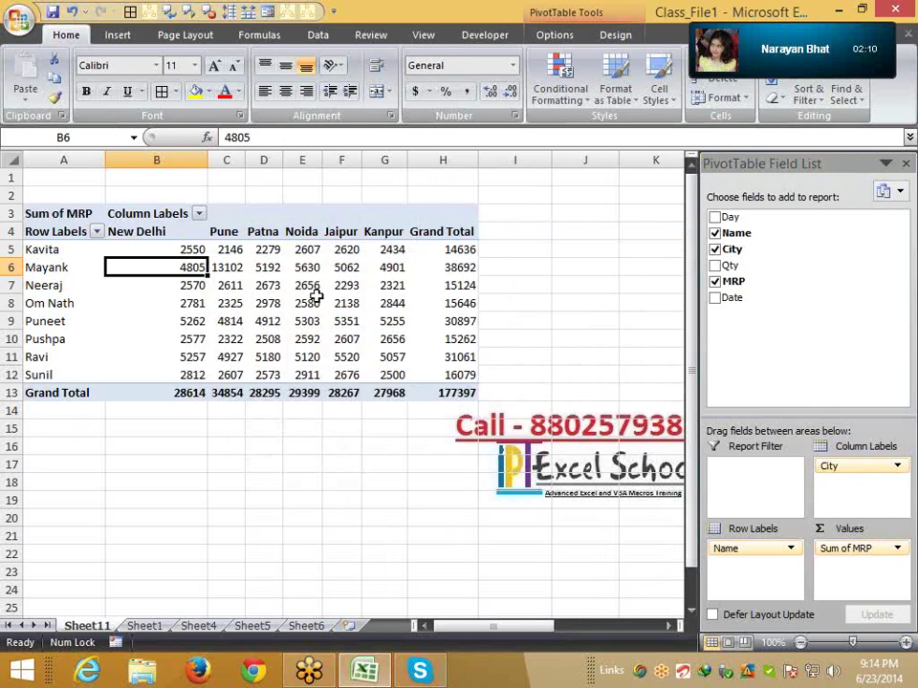
left_click(230, 266)
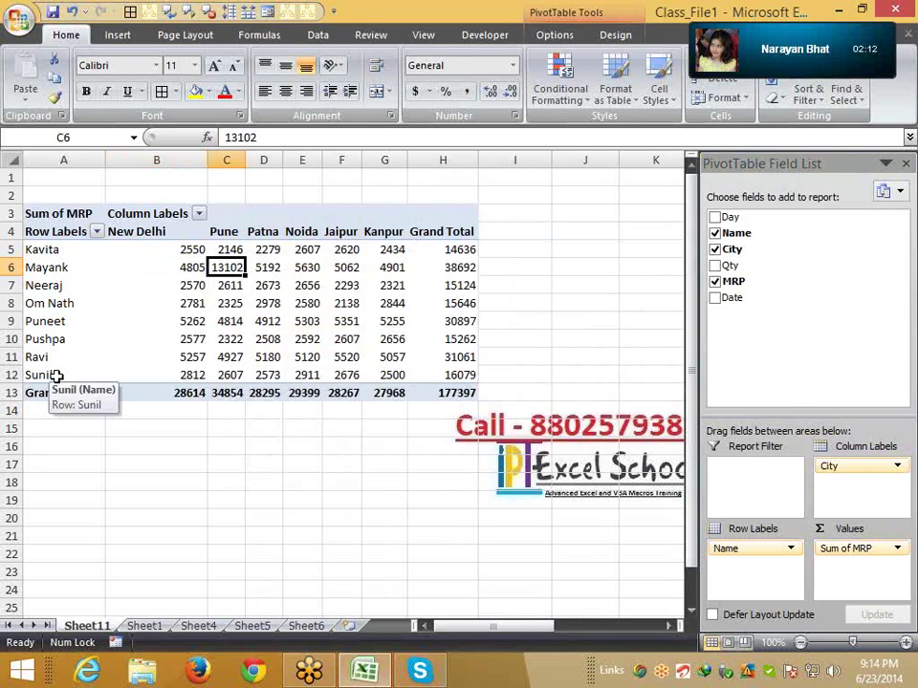
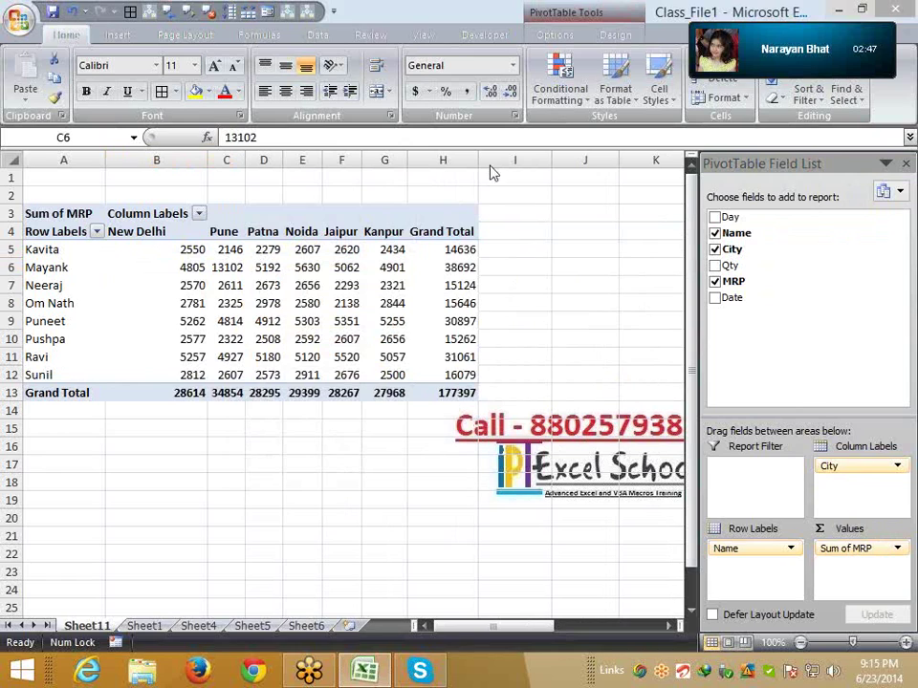
Refresh the Sum of MRP pivot table so its grand total reads 177397
left_click(267, 322)
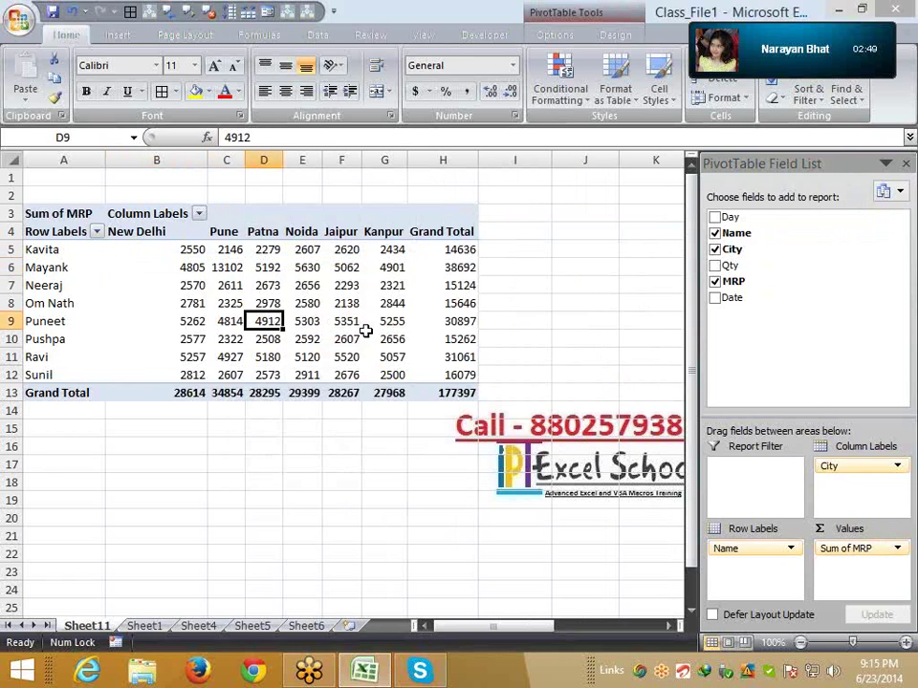
right_click(380, 336)
left_click(274, 306)
left_click(90, 314)
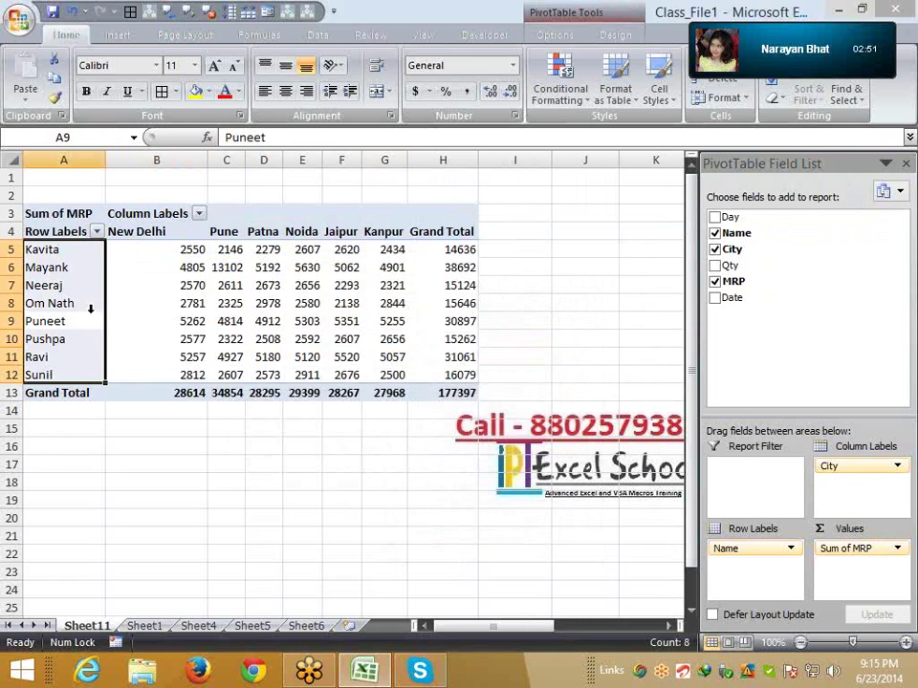
left_click(139, 357)
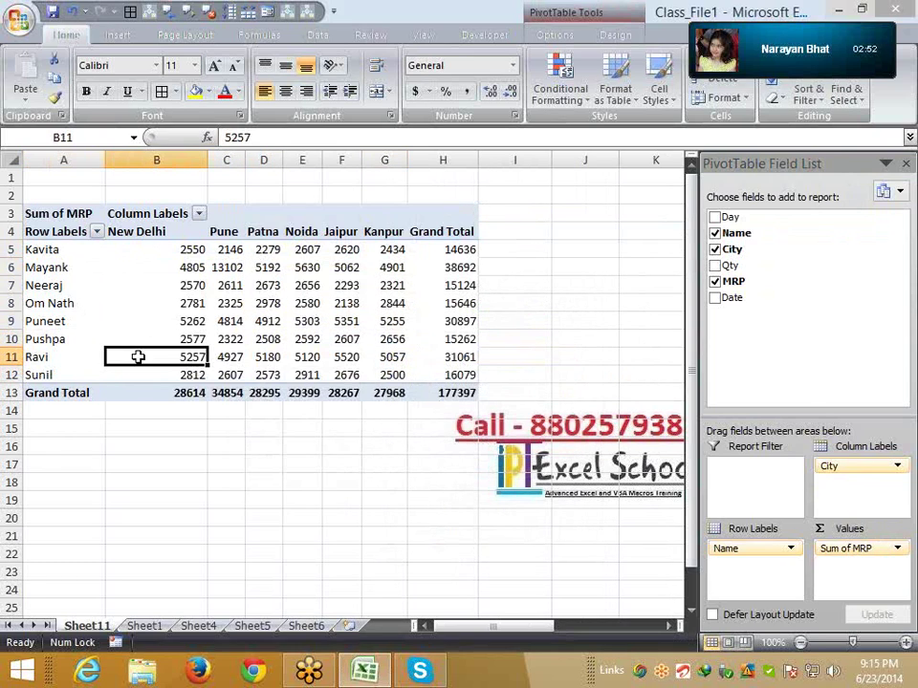
left_click(71, 270)
left_click(228, 267)
right_click(227, 268)
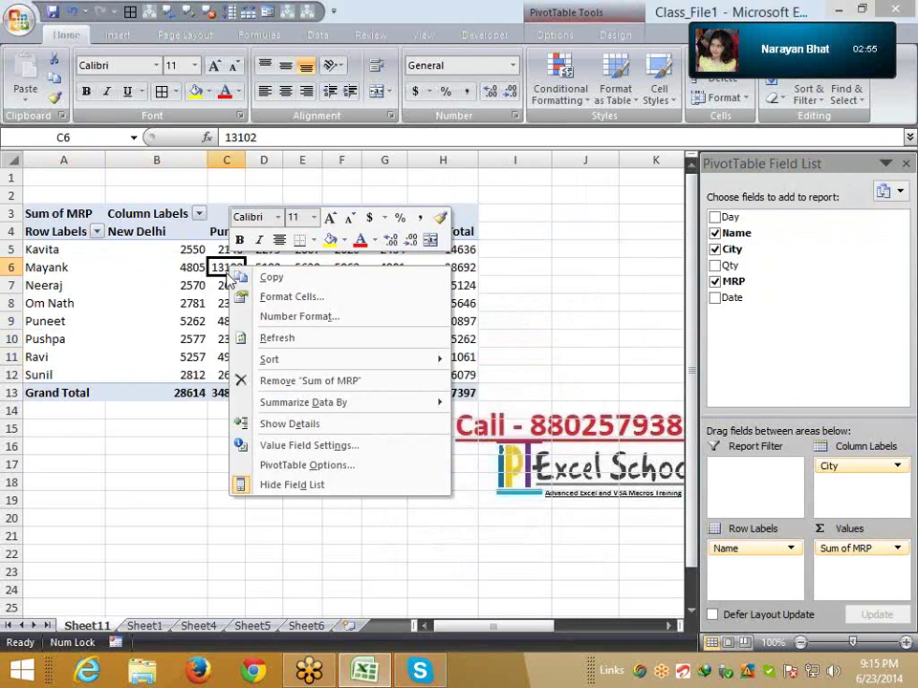
left_click(58, 340)
right_click(57, 339)
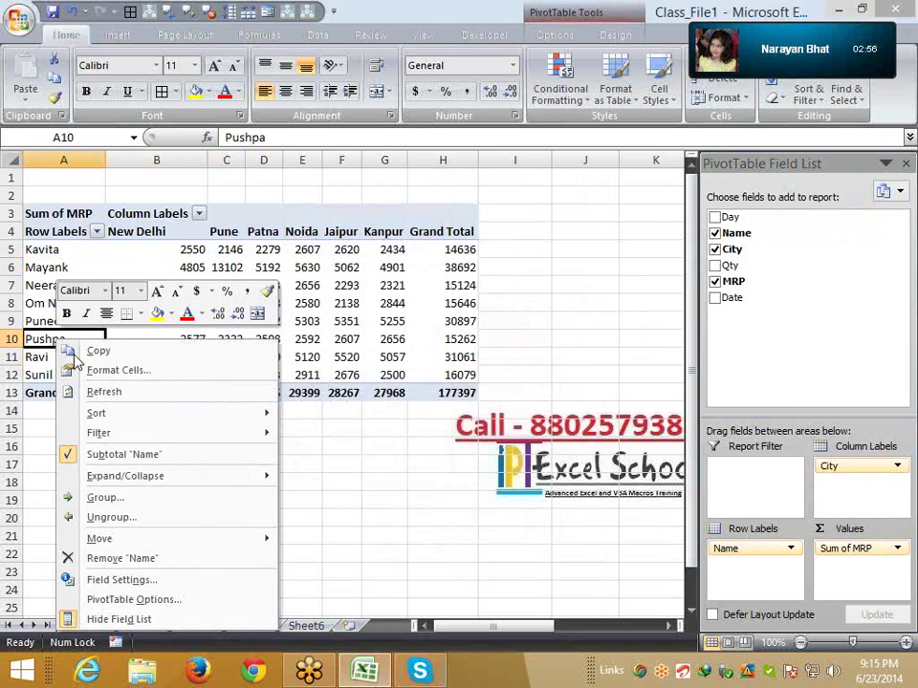
left_click(111, 393)
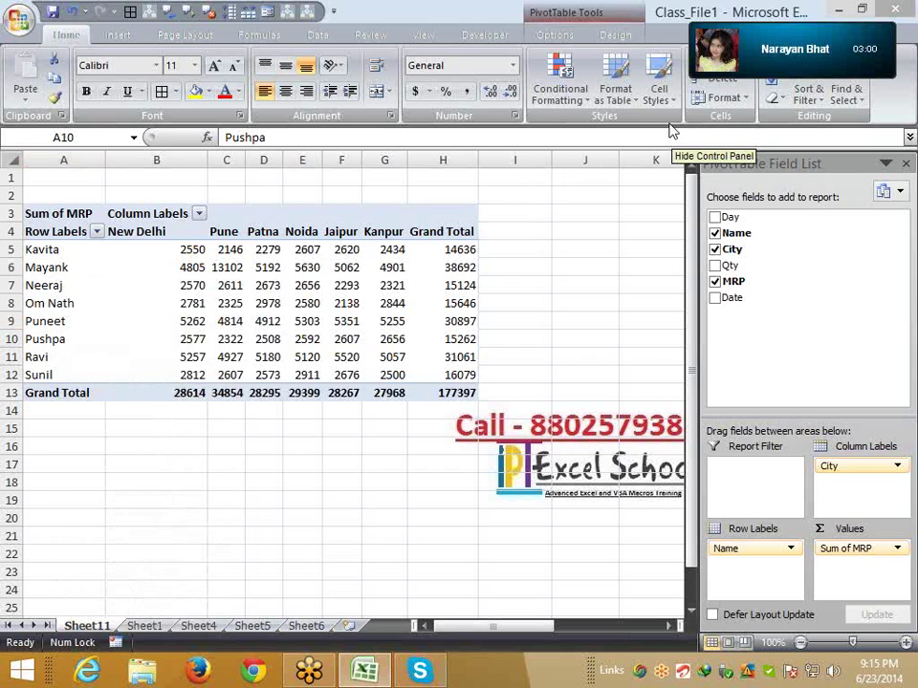
On Sheet1, jump to the first empty row below the data, row 3403
left_click(144, 627)
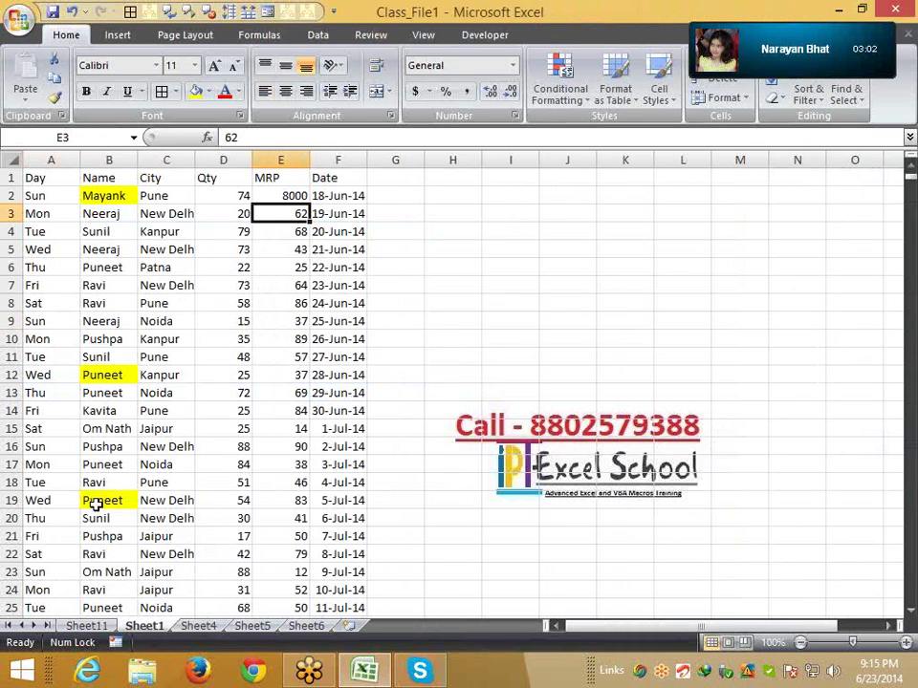
left_click(84, 498)
left_click(78, 494)
key("ctrl+Down")
key("Down")
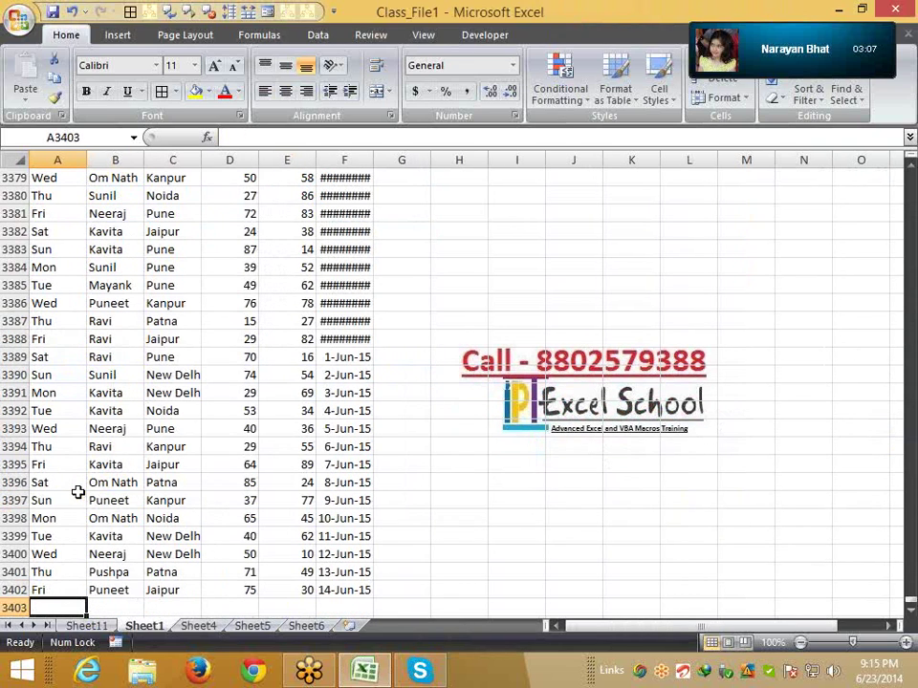
Enter a Fri record: a new name, Indore, Qty 98, MRP 25, date 15-Jun-15
type("Fri")
key("Tab")
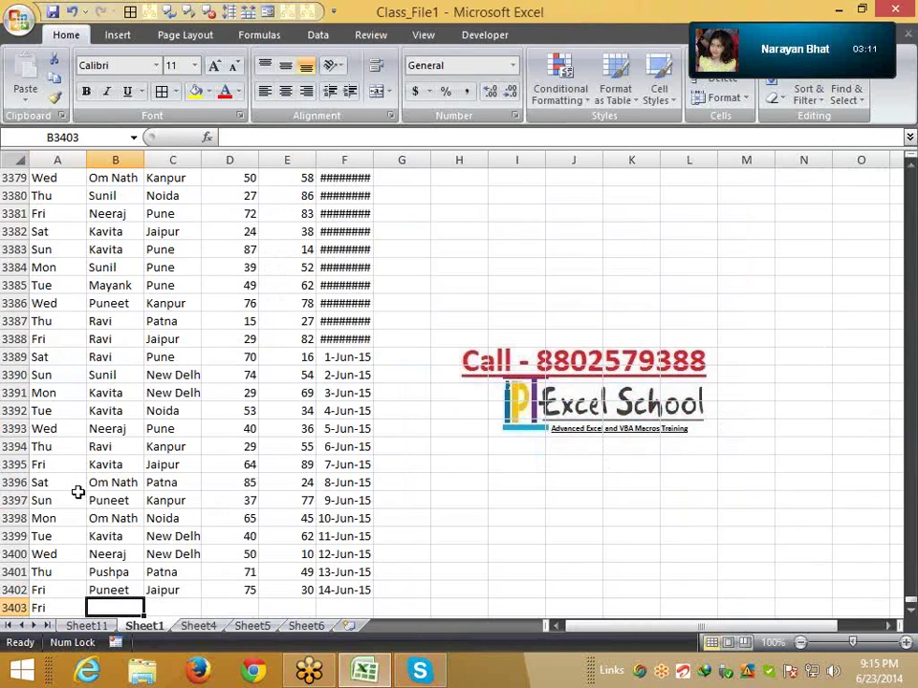
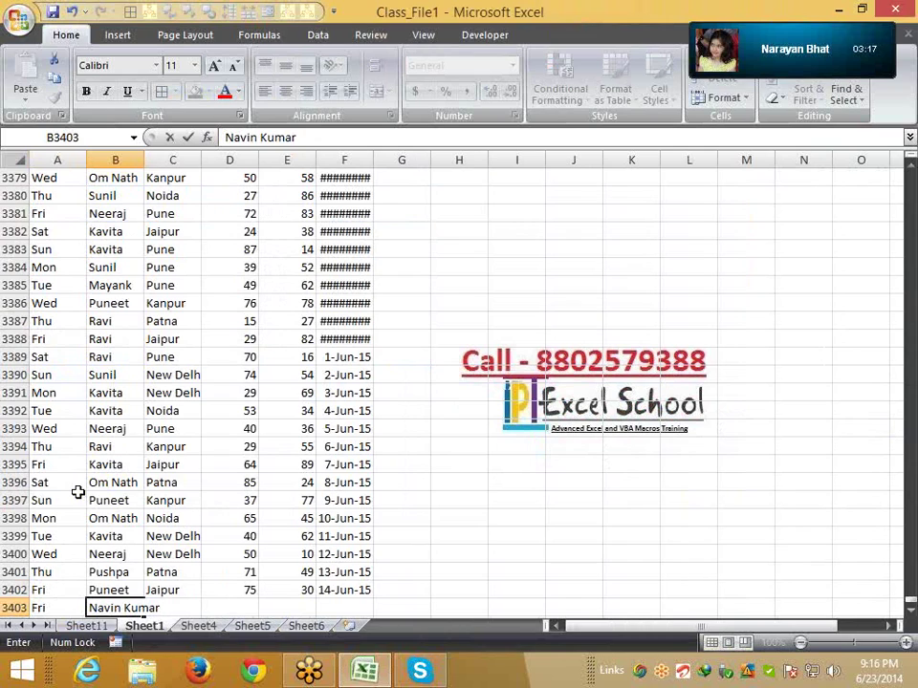
key("Tab")
type("Indore")
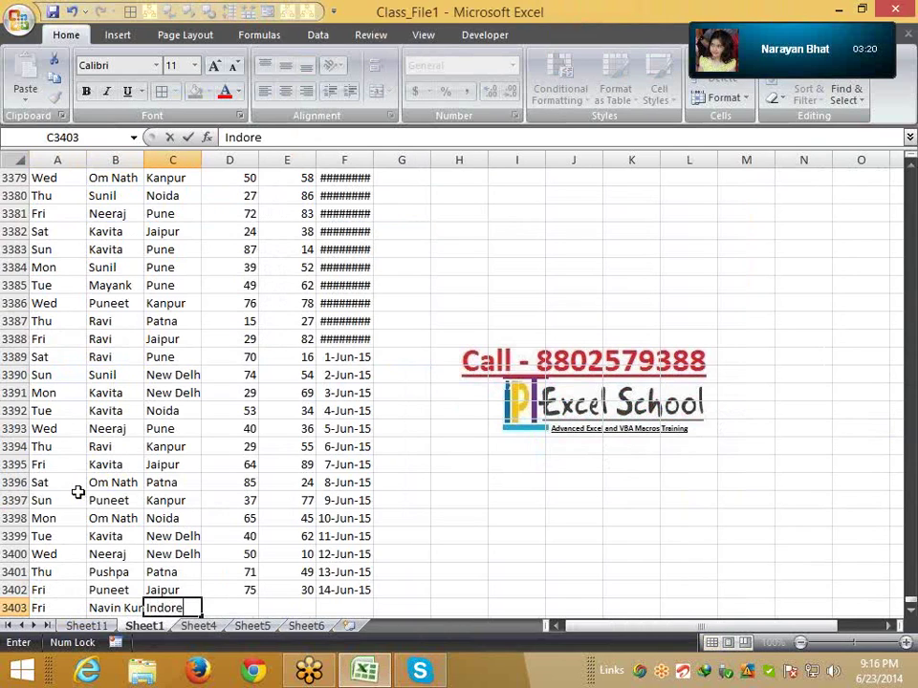
key("Tab")
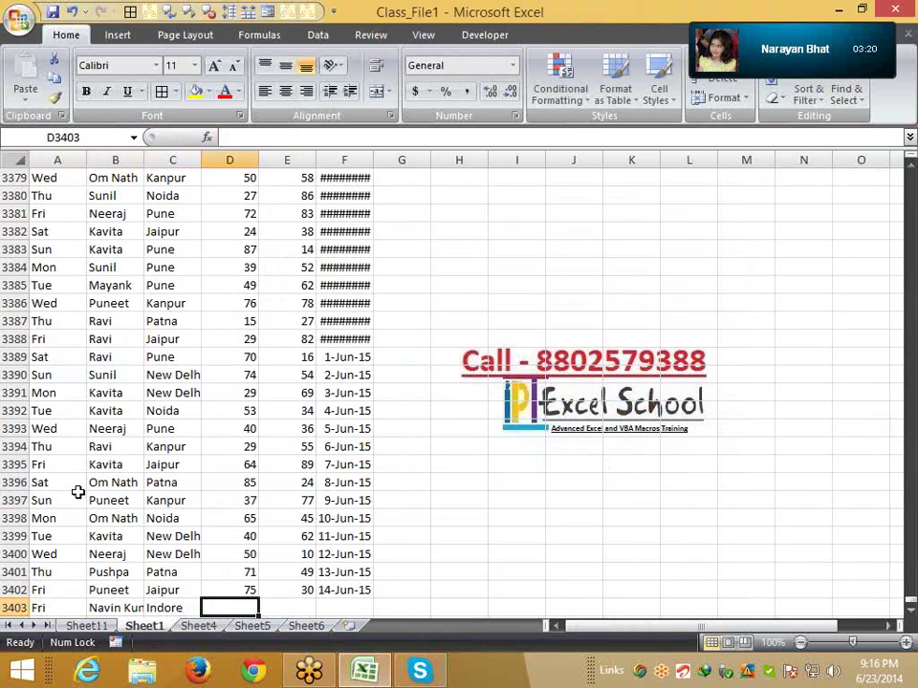
type("98")
key("Tab")
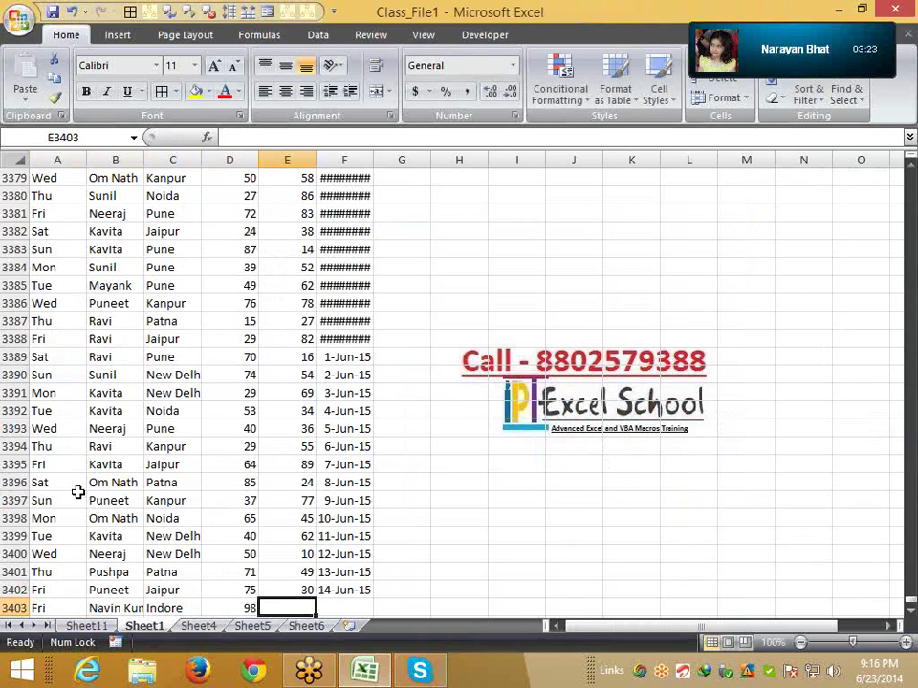
type("25")
key("Tab")
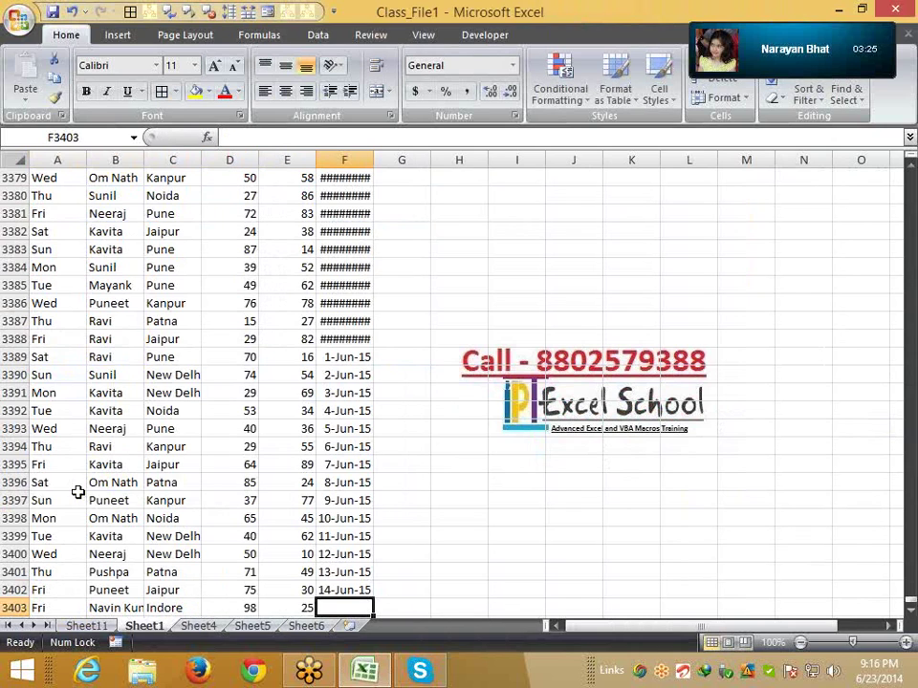
key("ctrl+d")
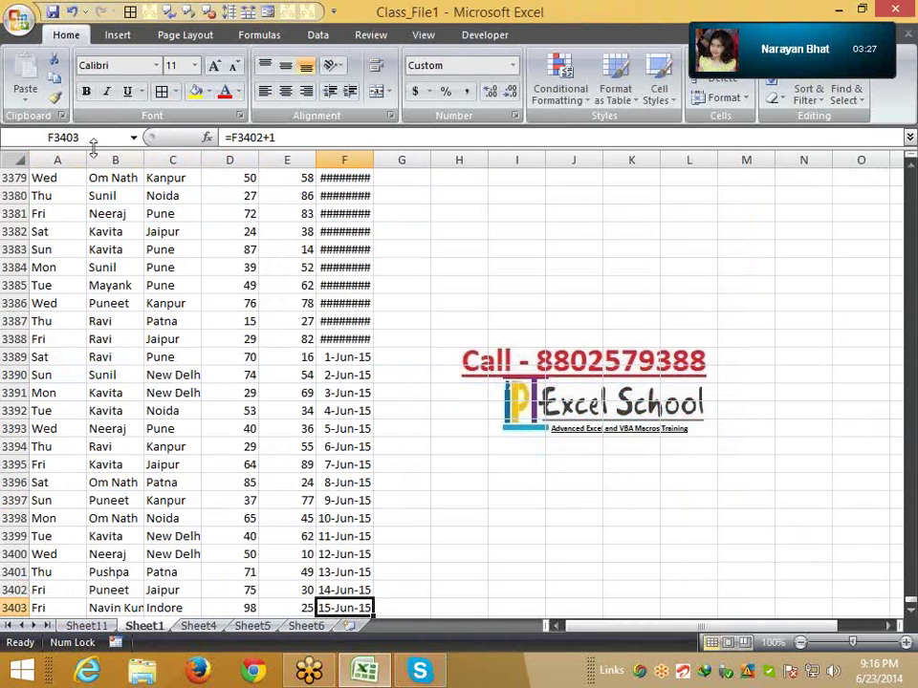
left_click(106, 625)
right_click(185, 303)
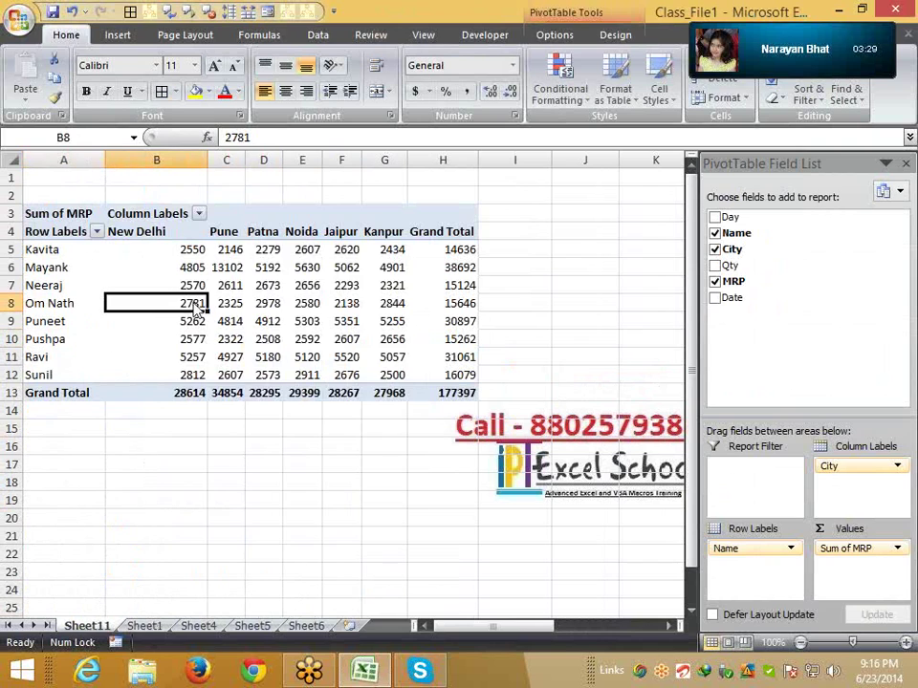
left_click(254, 376)
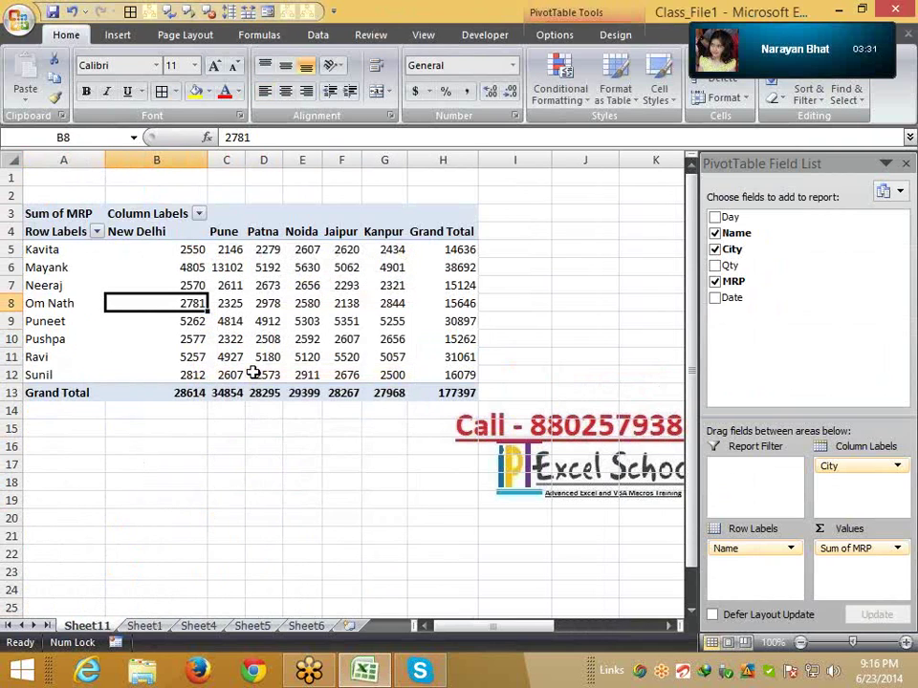
left_click(145, 626)
left_click_drag(117, 429, 330, 430)
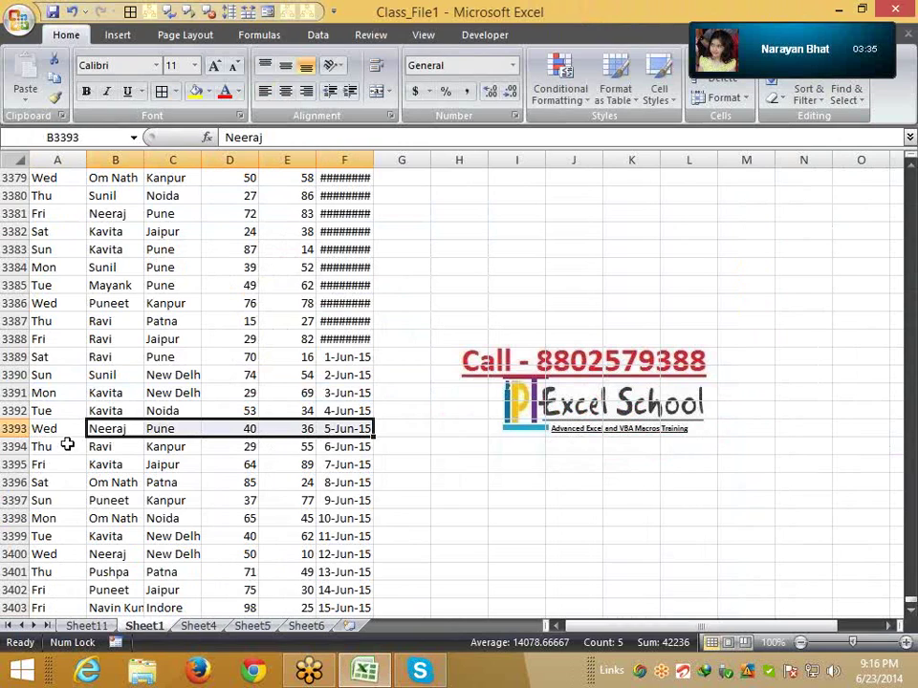
key("ctrl+Down")
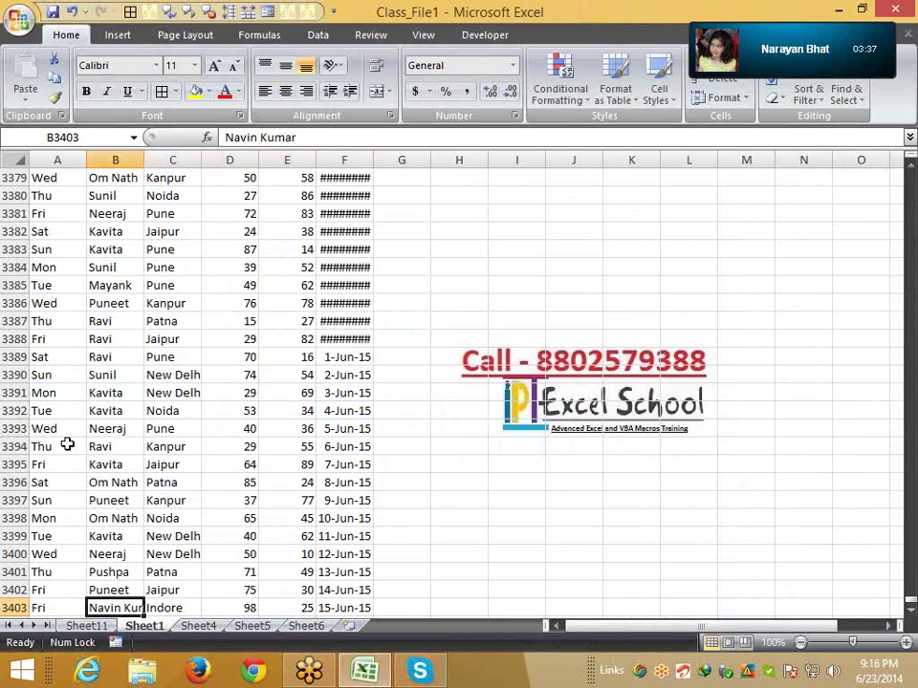
key("Down")
key("Up")
key("Left")
key("ctrl+shift+Right")
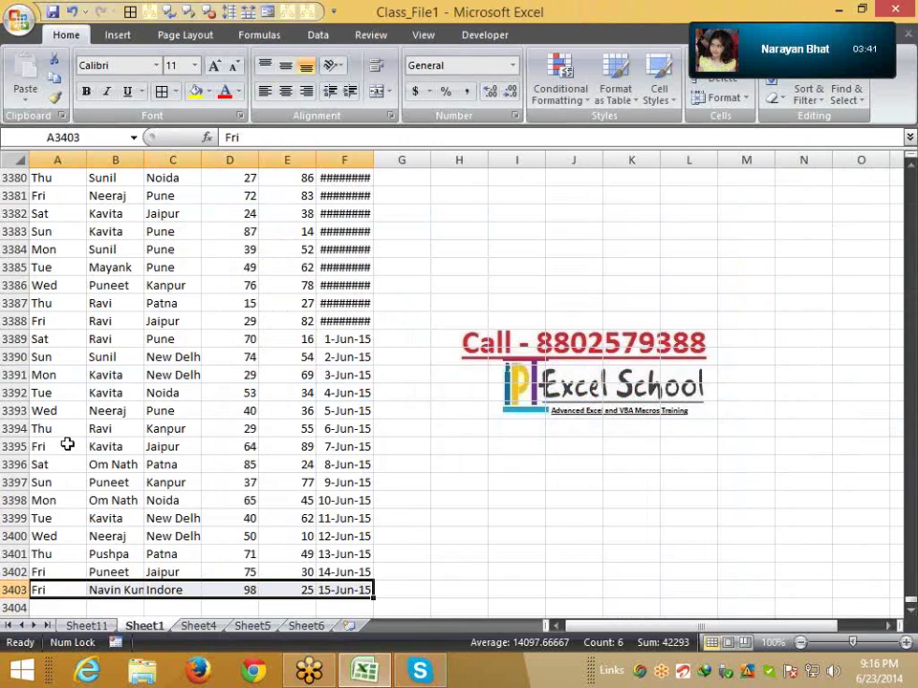
key("Up")
key("ctrl+shift+Right")
key("ctrl+shift+Up")
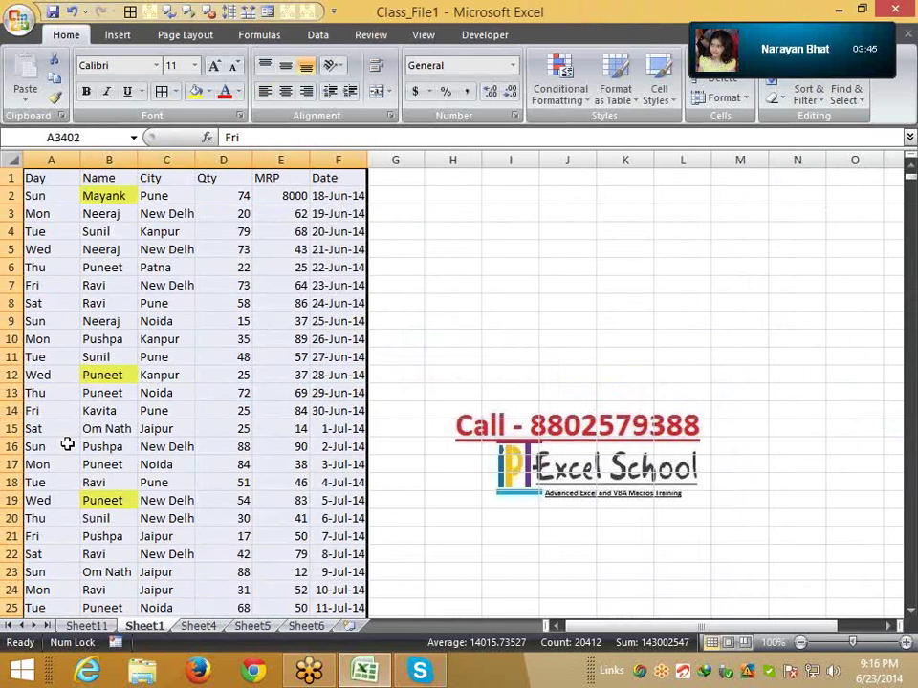
key("Down")
key("Down")
key("Up")
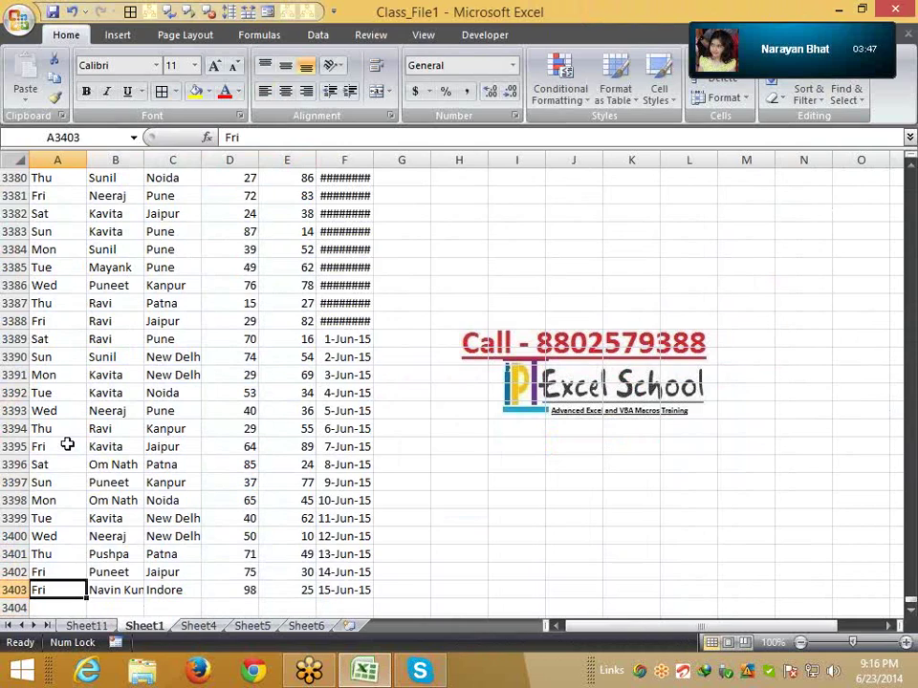
key("ctrl+shift+Right")
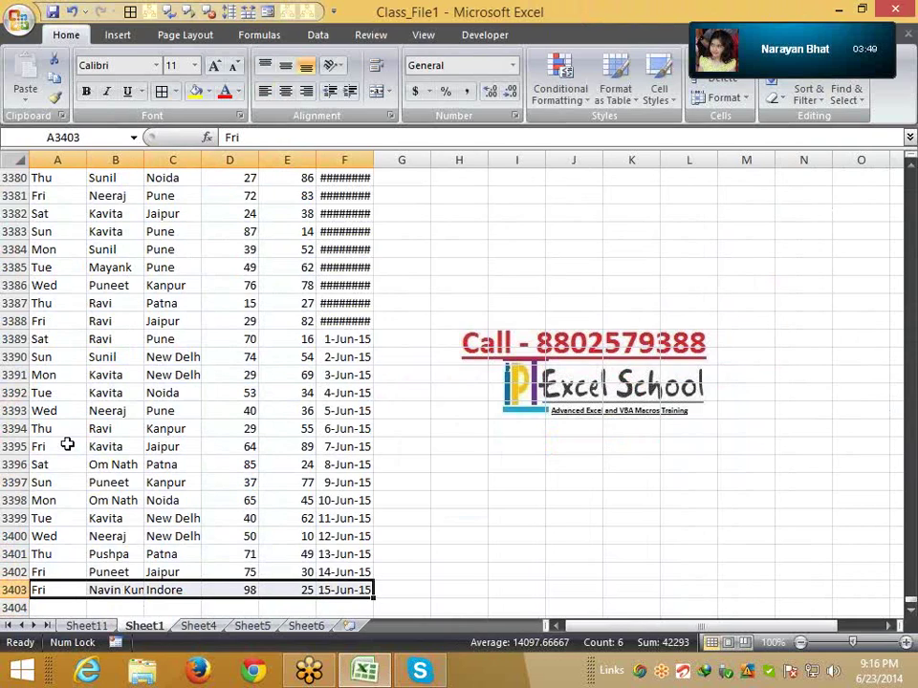
left_click(54, 572)
left_click_drag(54, 571, 376, 573)
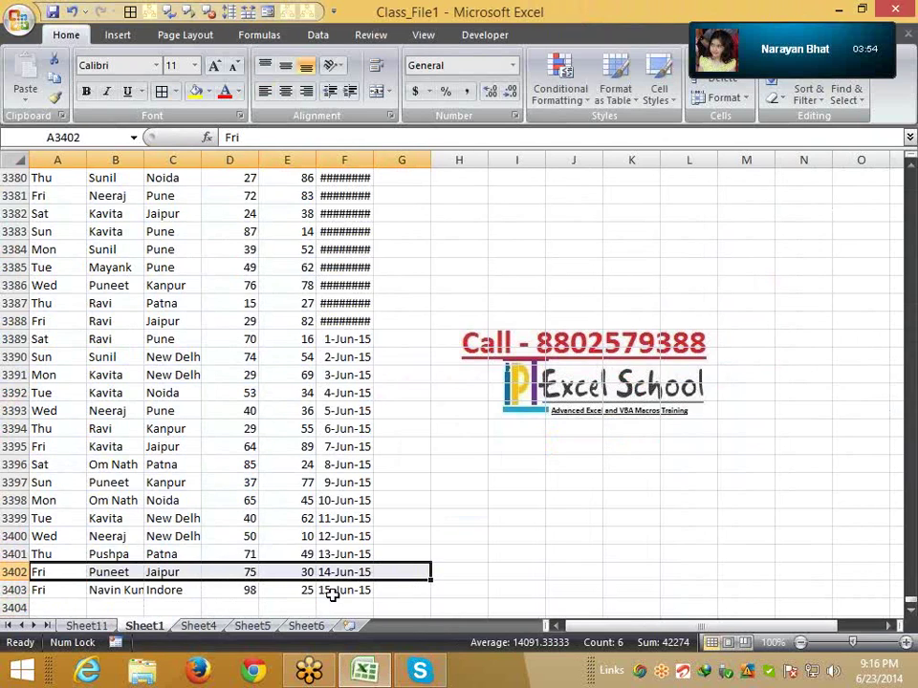
left_click(52, 590)
left_click(100, 627)
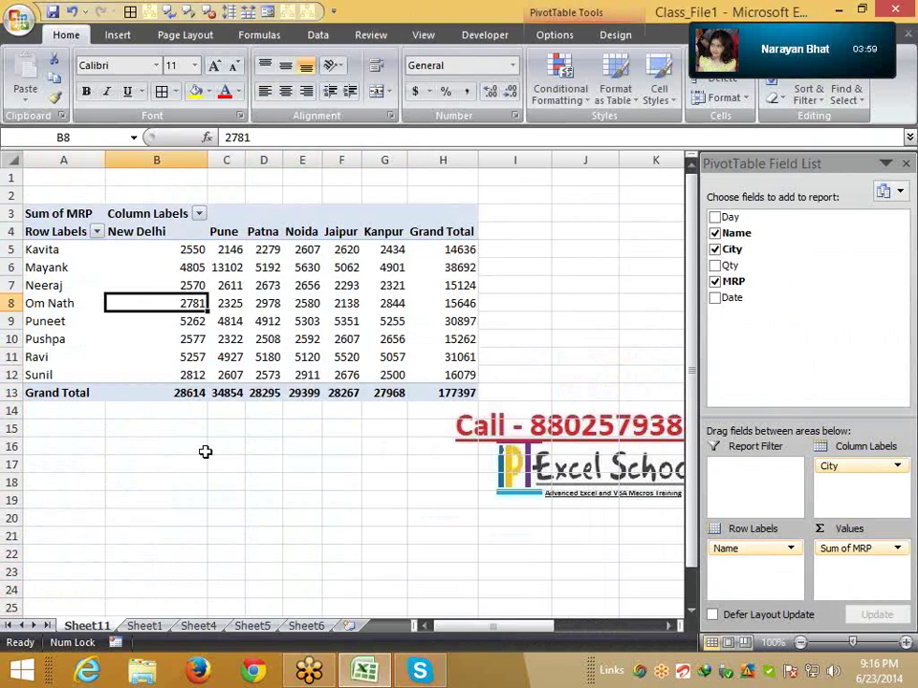
left_click(304, 285)
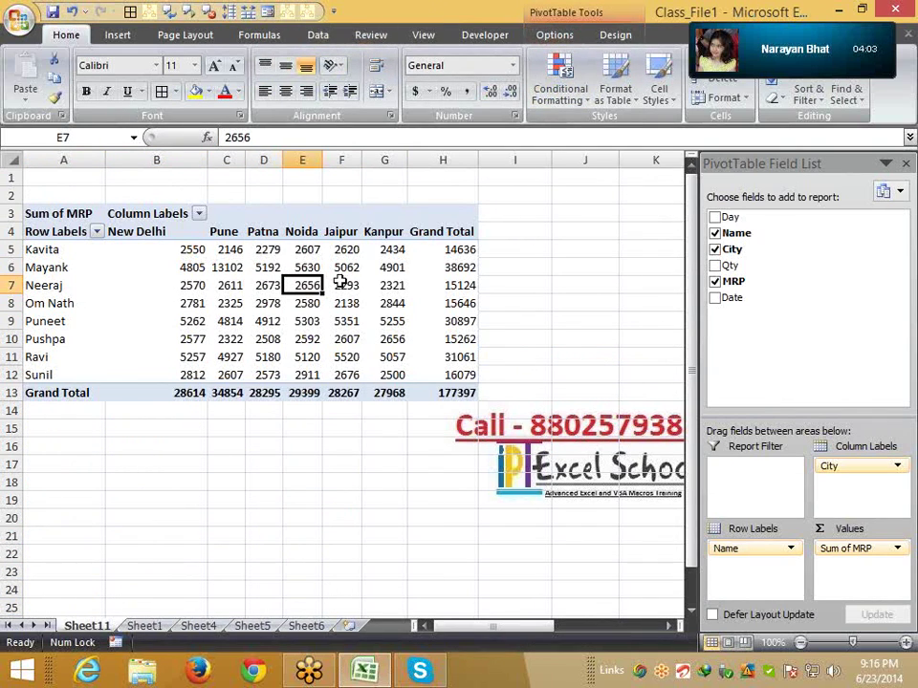
left_click(92, 285)
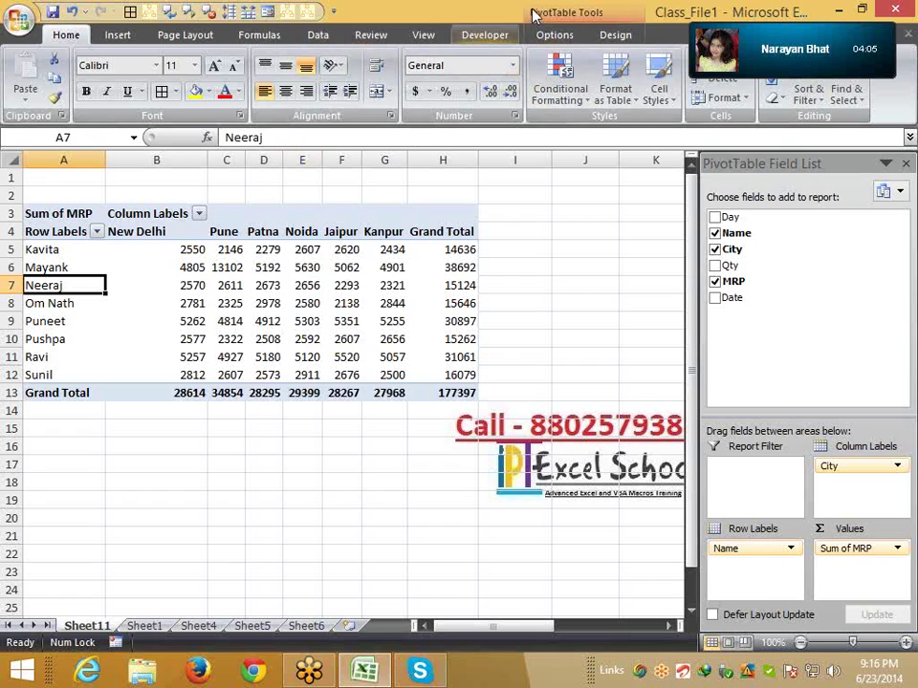
Change the pivot's data source to Sheet1!$A$1:$F$3403 so the new Indore record is counted
left_click(602, 17)
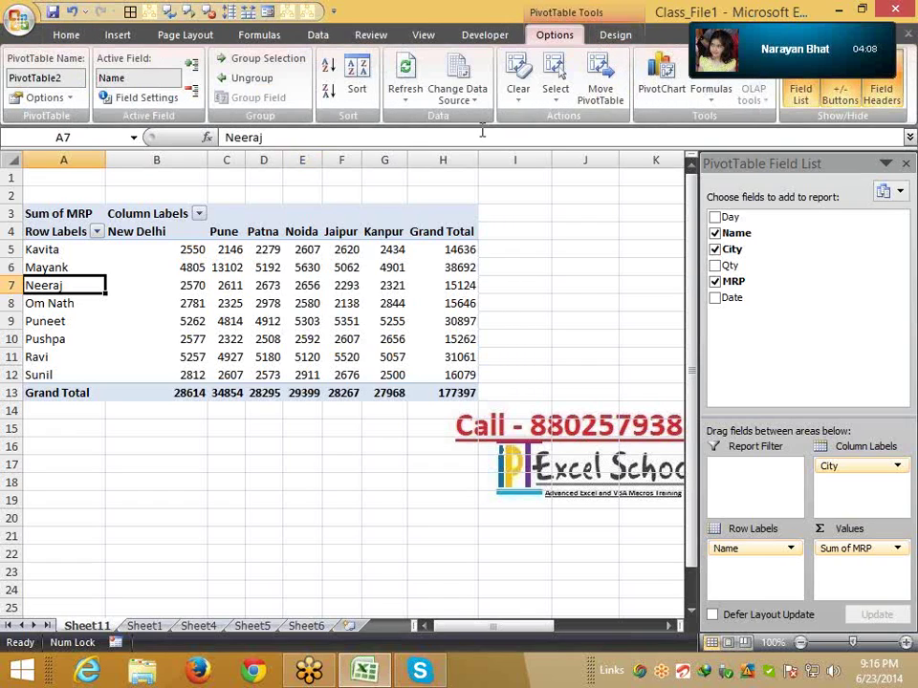
left_click(462, 103)
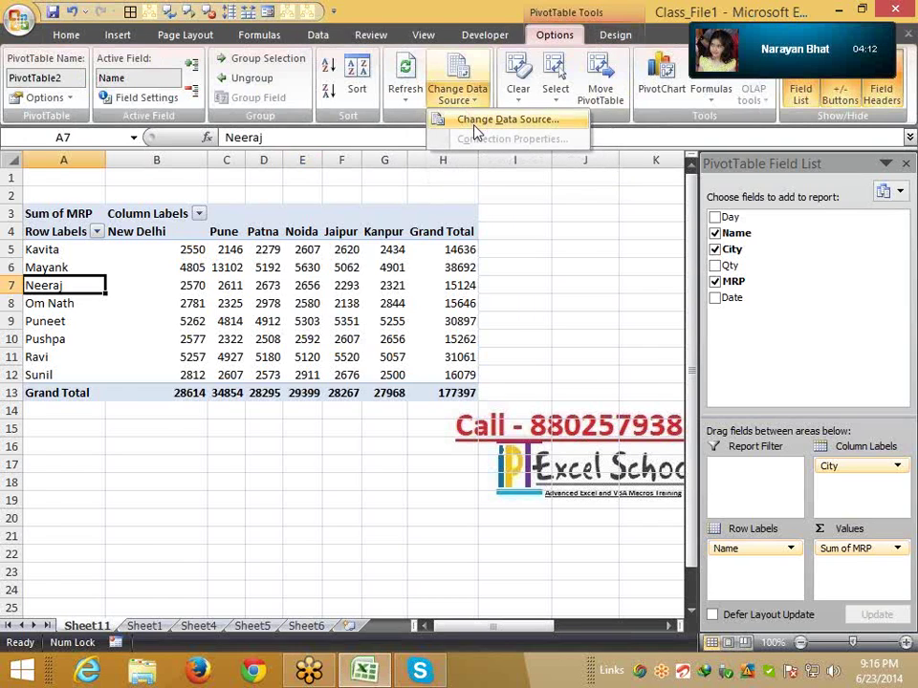
left_click(483, 121)
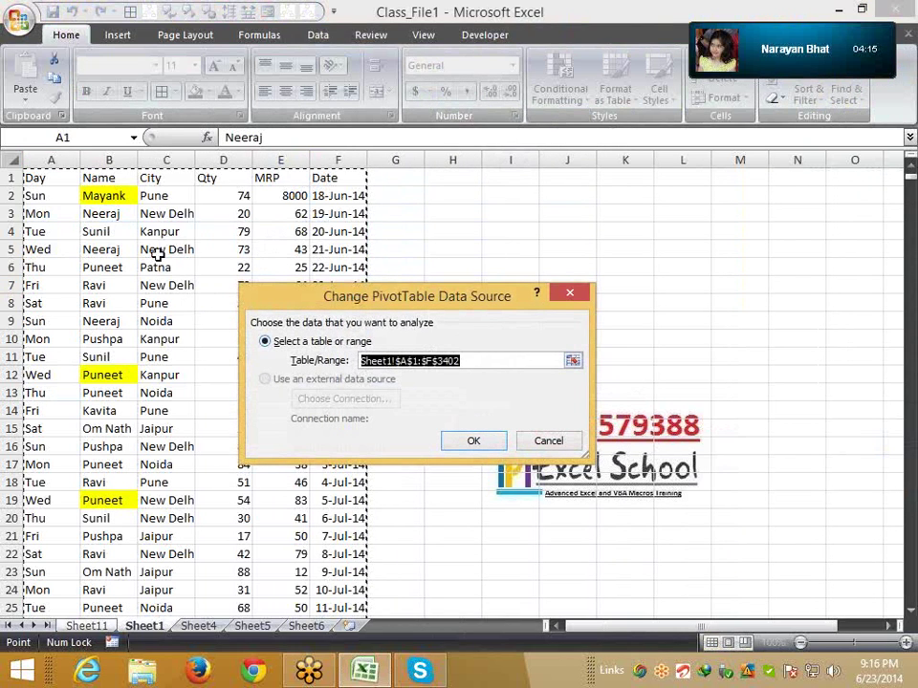
left_click(43, 174)
key("ctrl+shift+End")
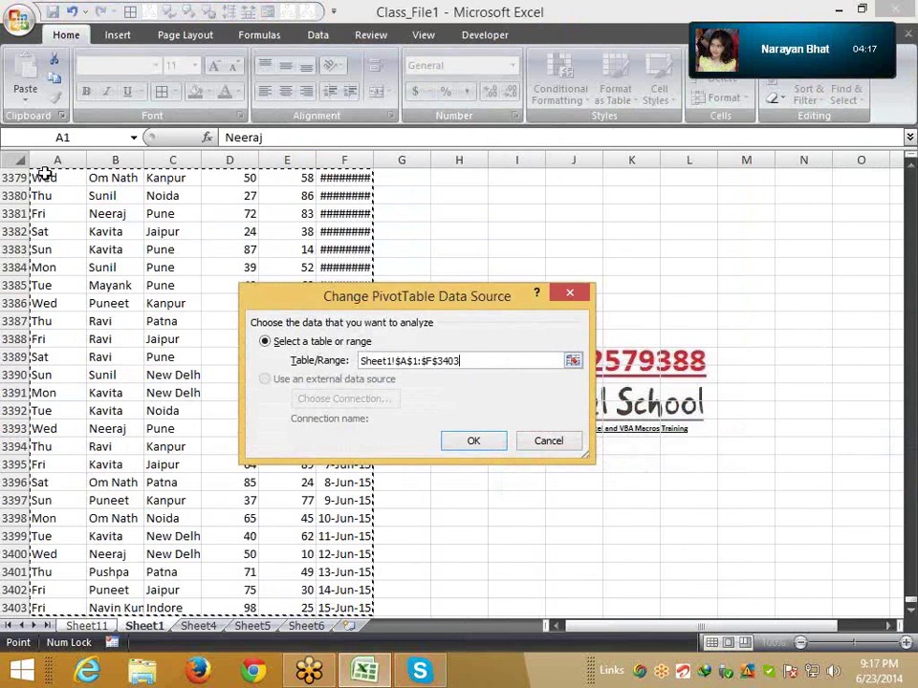
scroll(217, 358, "up", 1)
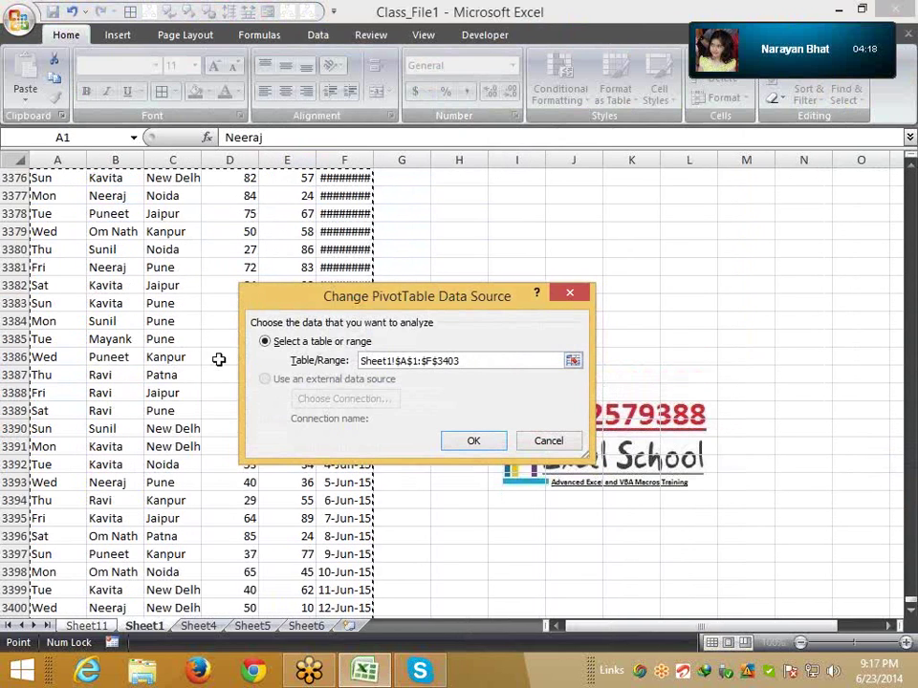
left_click(474, 441)
left_click_drag(96, 393, 420, 395)
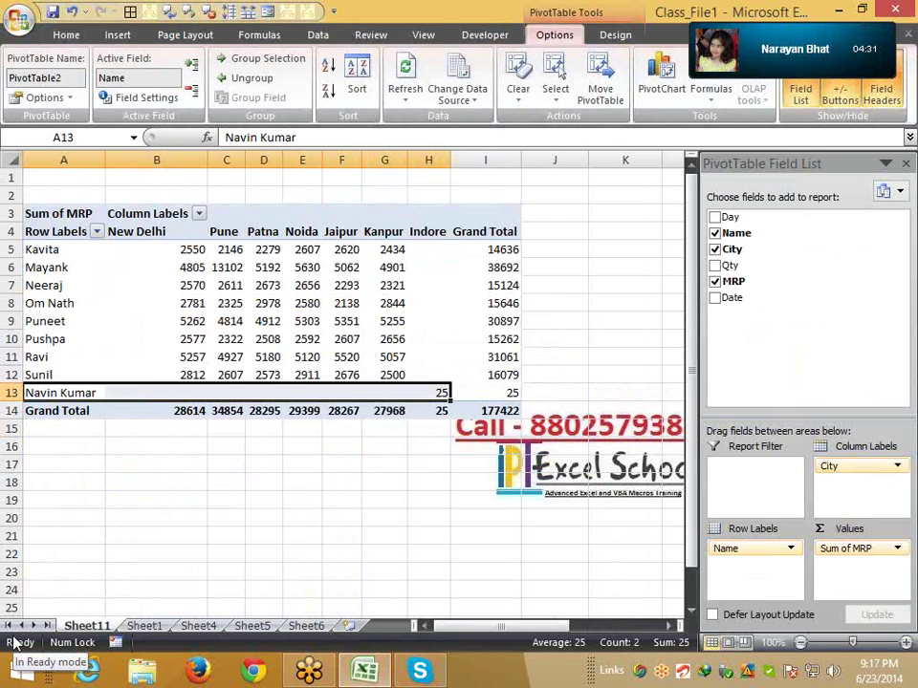
left_click(151, 626)
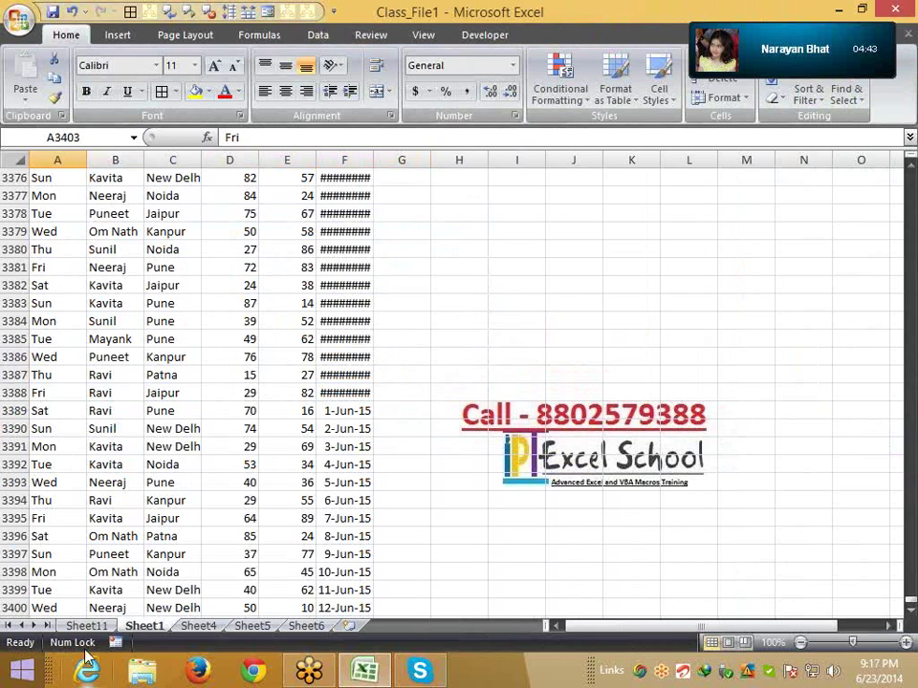
Permanently delete the Sheet11 worksheet with the old pivot table
left_click(105, 610)
left_click(92, 628)
right_click(93, 631)
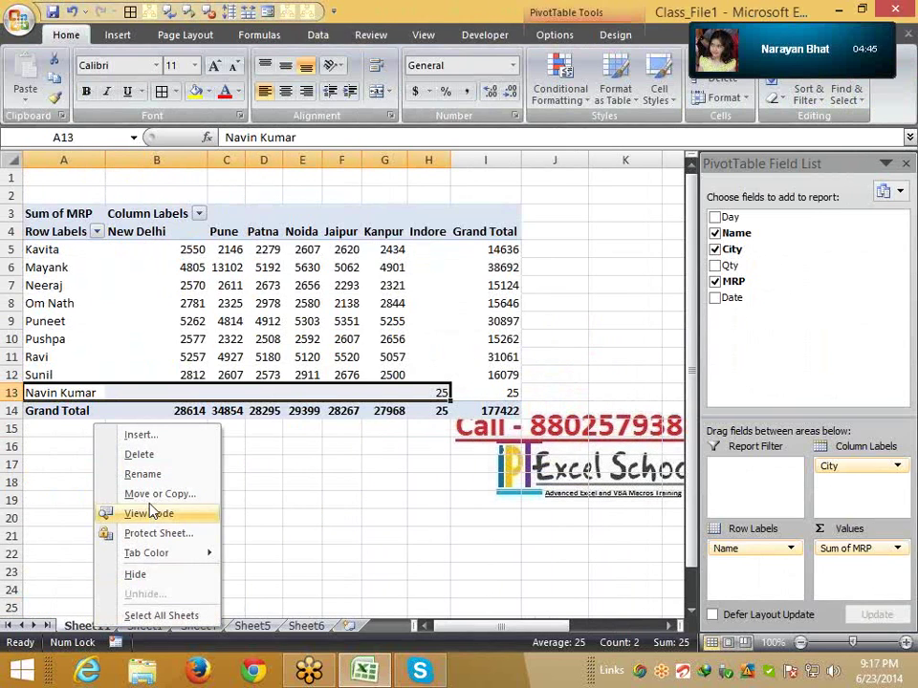
left_click(170, 456)
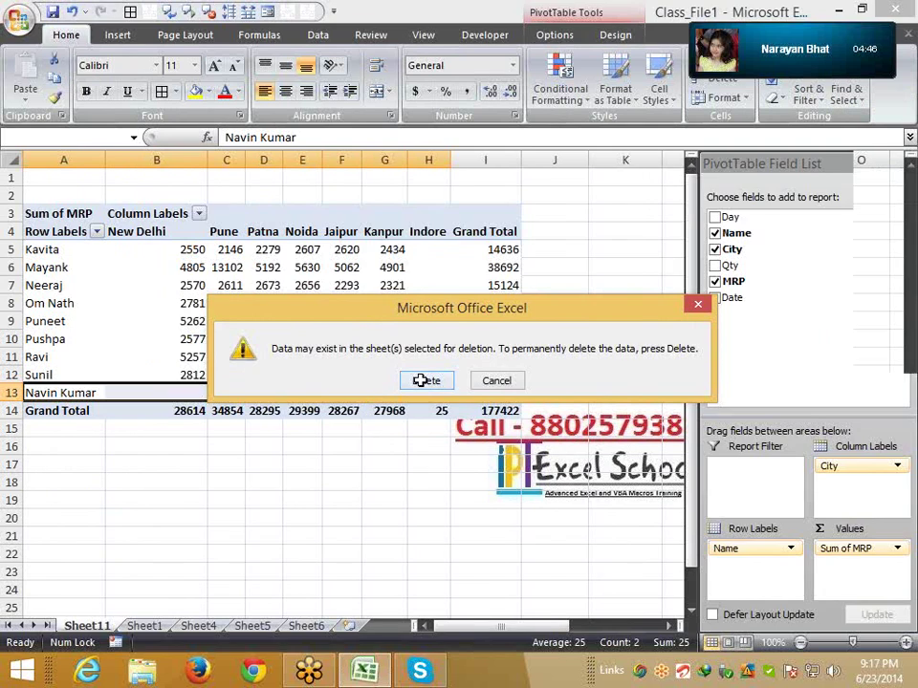
left_click(420, 380)
Select the whole Sheet1 data range A1:F3403, headers included
key("Down")
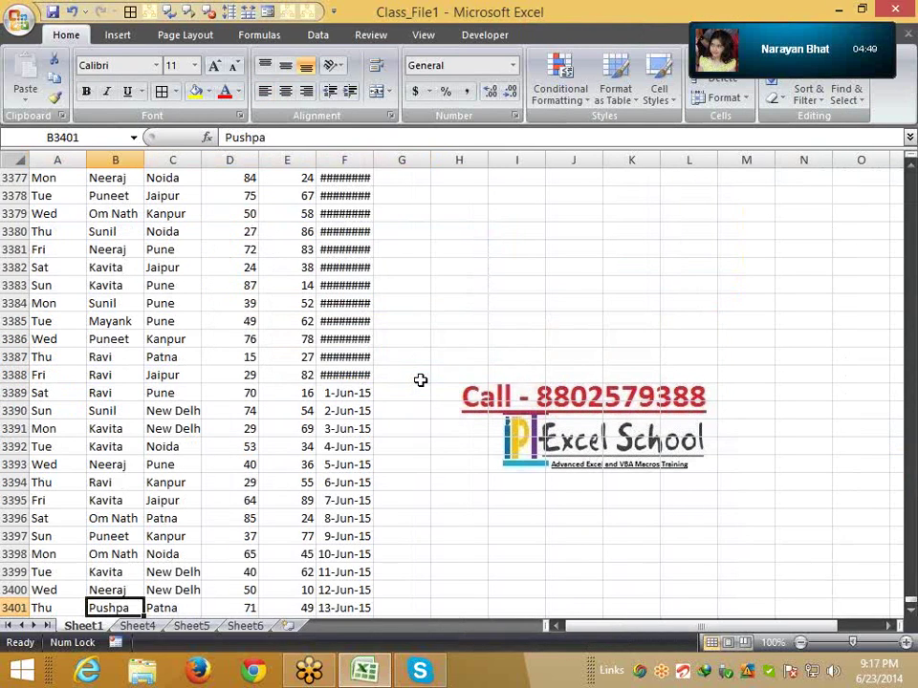
key("Up")
key("ctrl+Up")
key("Left")
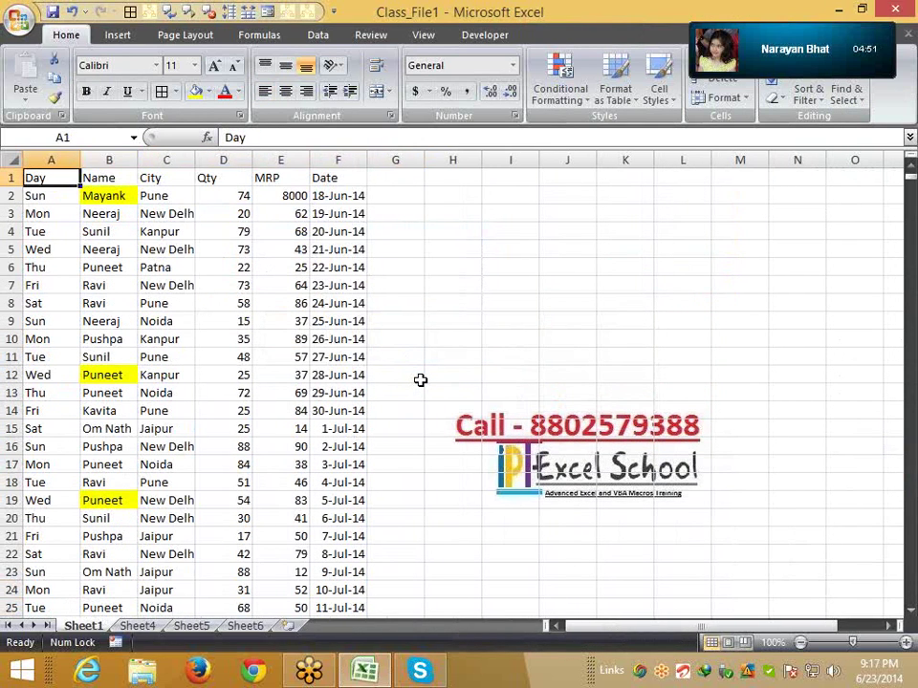
key("ctrl+shift+Right")
key("ctrl+shift+Down")
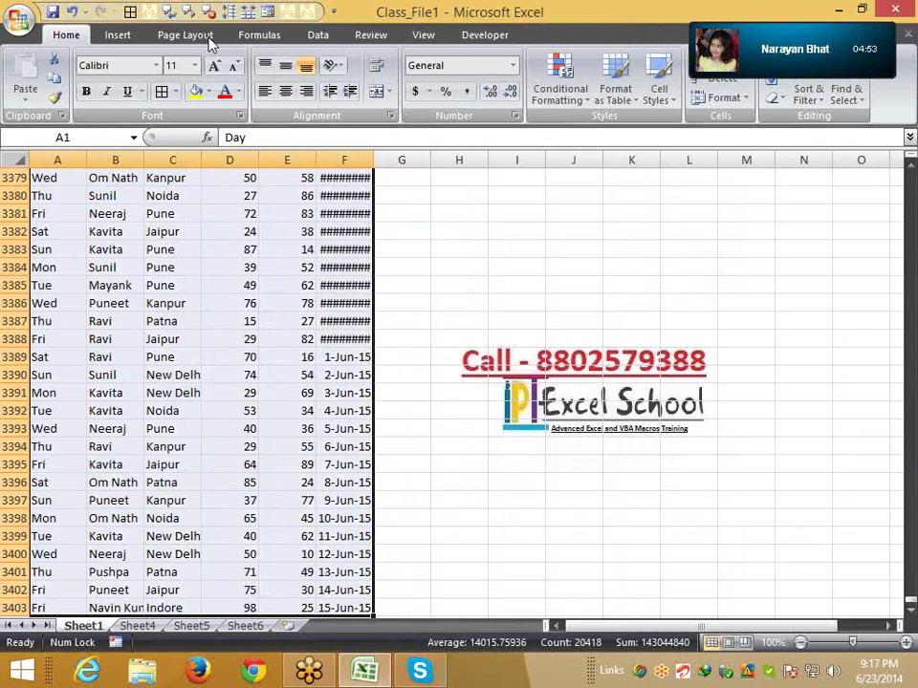
Format the A1:F3403 data as a light banded-row table with headers, creating Table6
left_click(120, 35)
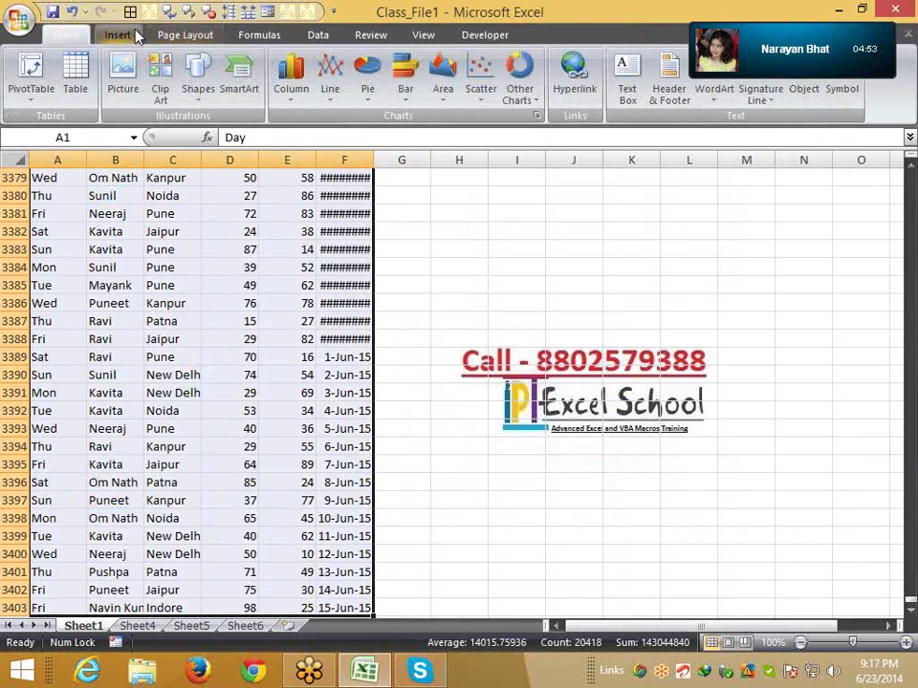
left_click(72, 78)
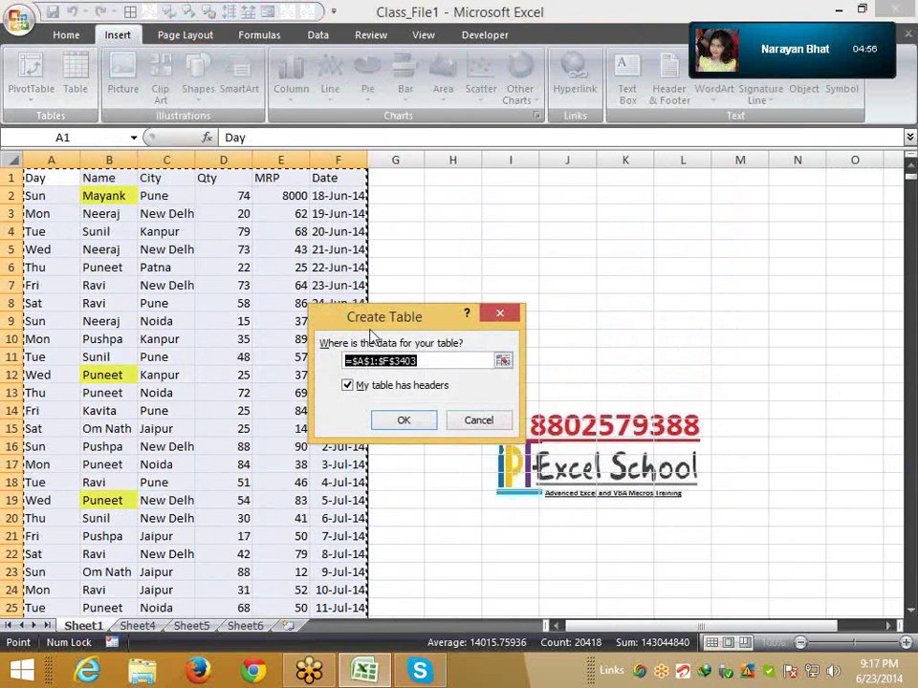
left_click(413, 431)
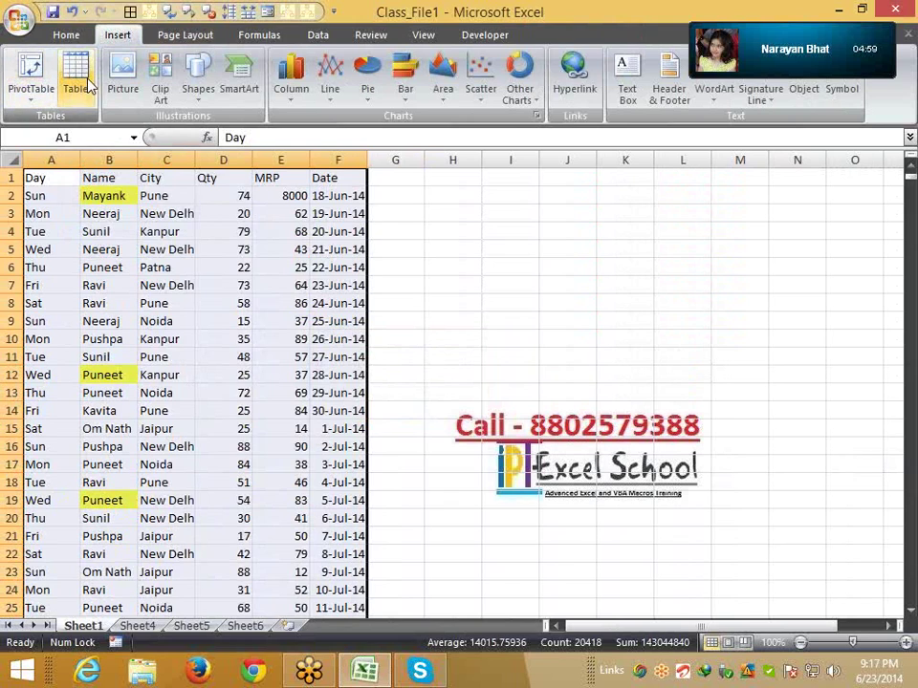
left_click(66, 38)
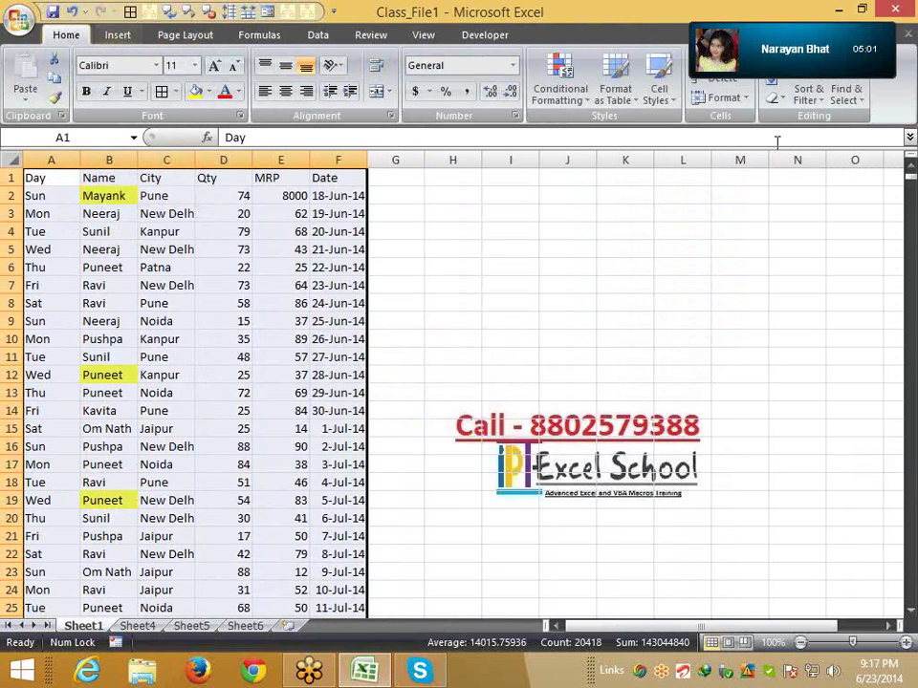
left_click(617, 95)
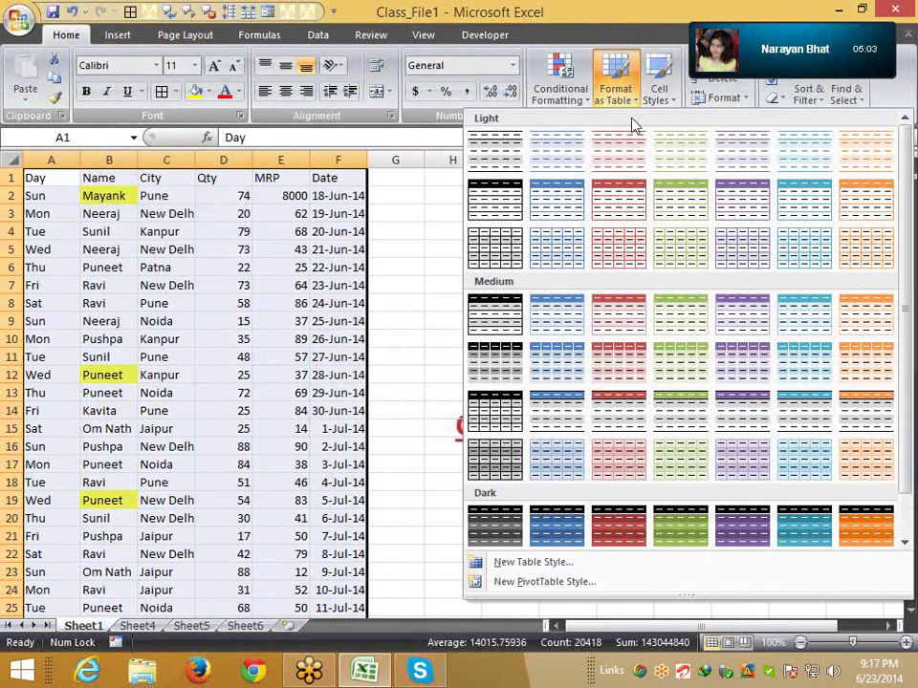
left_click(630, 240)
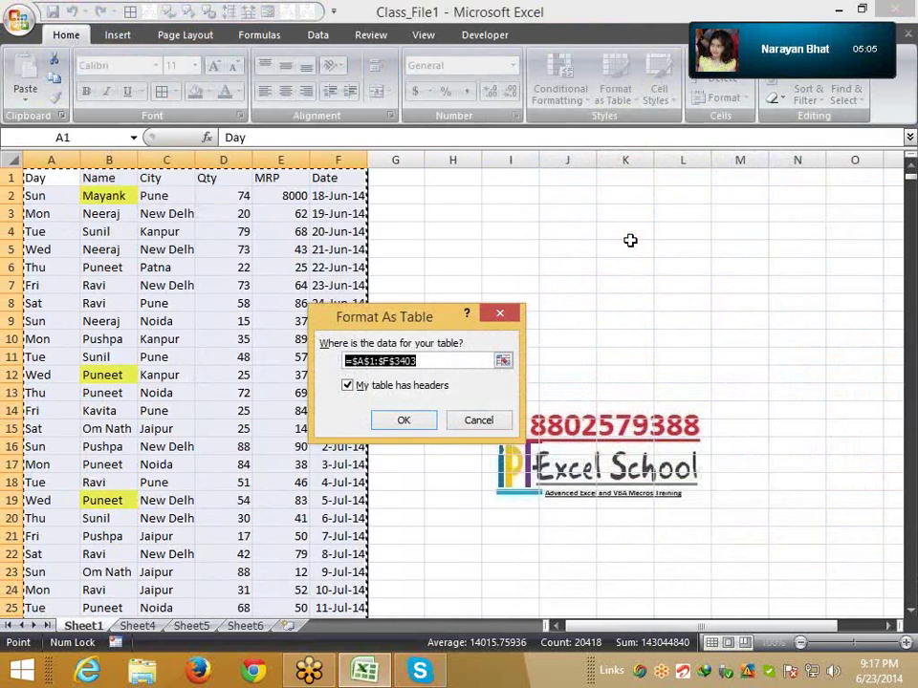
left_click(404, 421)
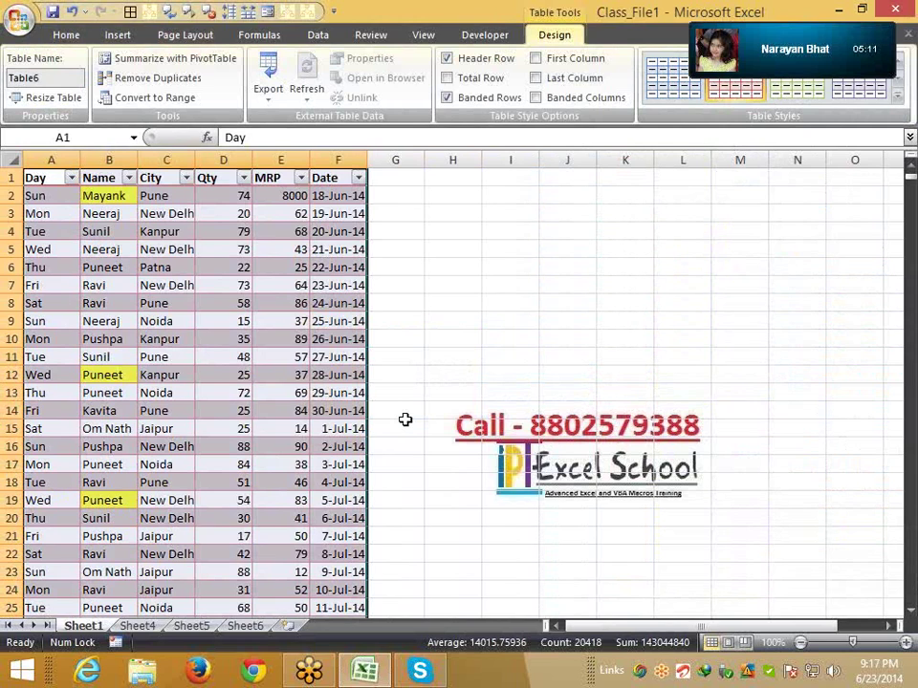
Build a pivot from Table6 on a new sheet with Name as rows and Count of City
left_click(116, 35)
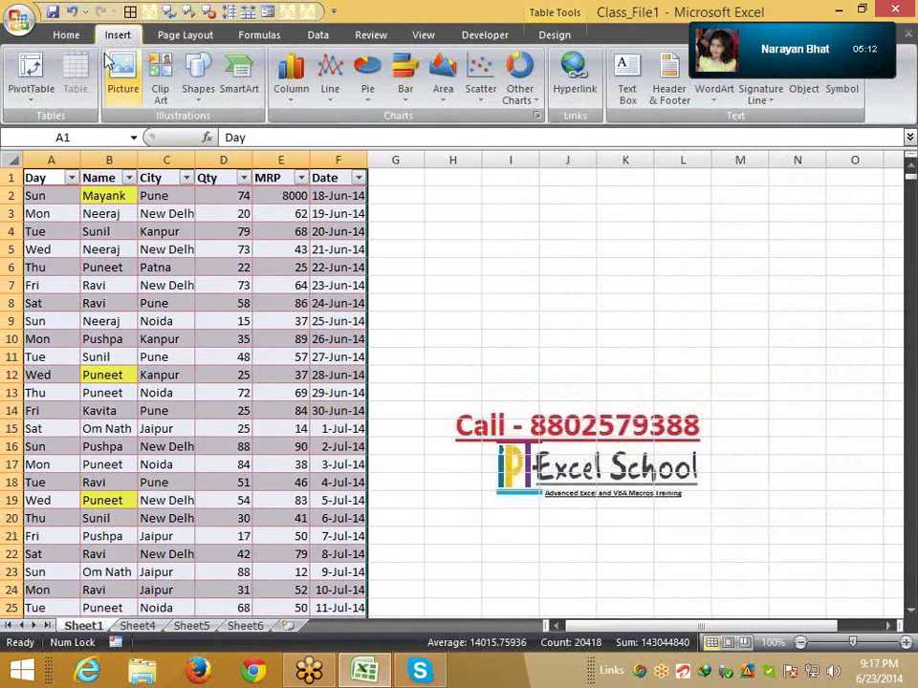
left_click(41, 99)
left_click(46, 119)
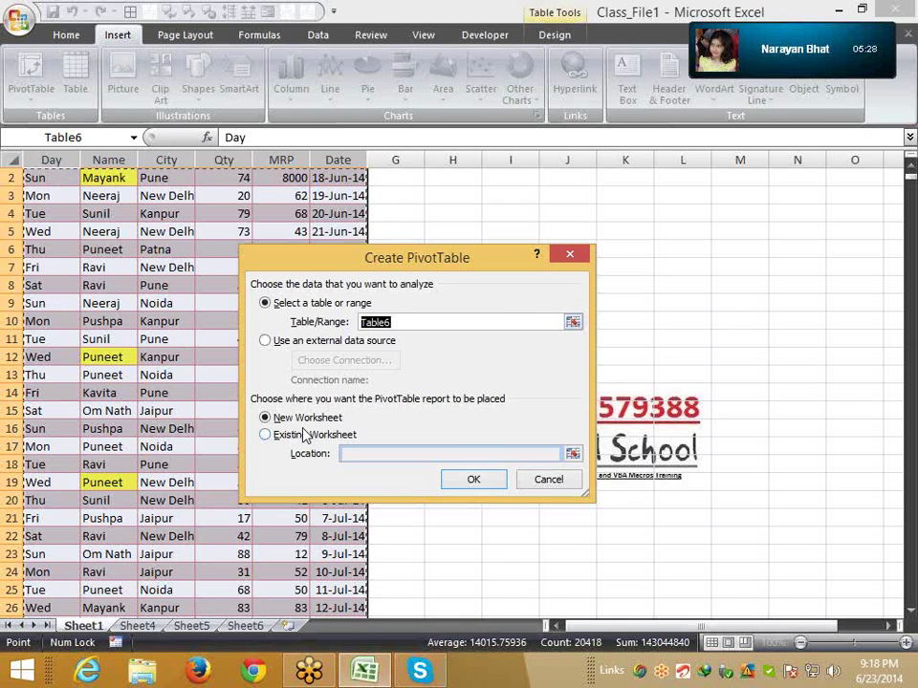
left_click(486, 484)
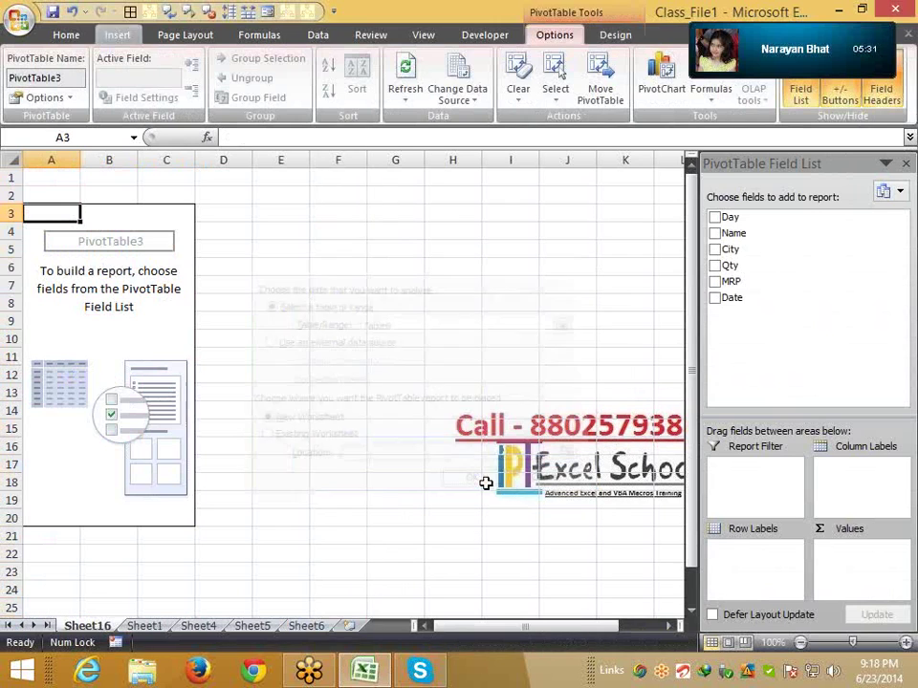
left_click_drag(737, 233, 744, 554)
left_click_drag(734, 248, 847, 573)
Enter Sat in the Day column of the first empty row below the data table
left_click(144, 625)
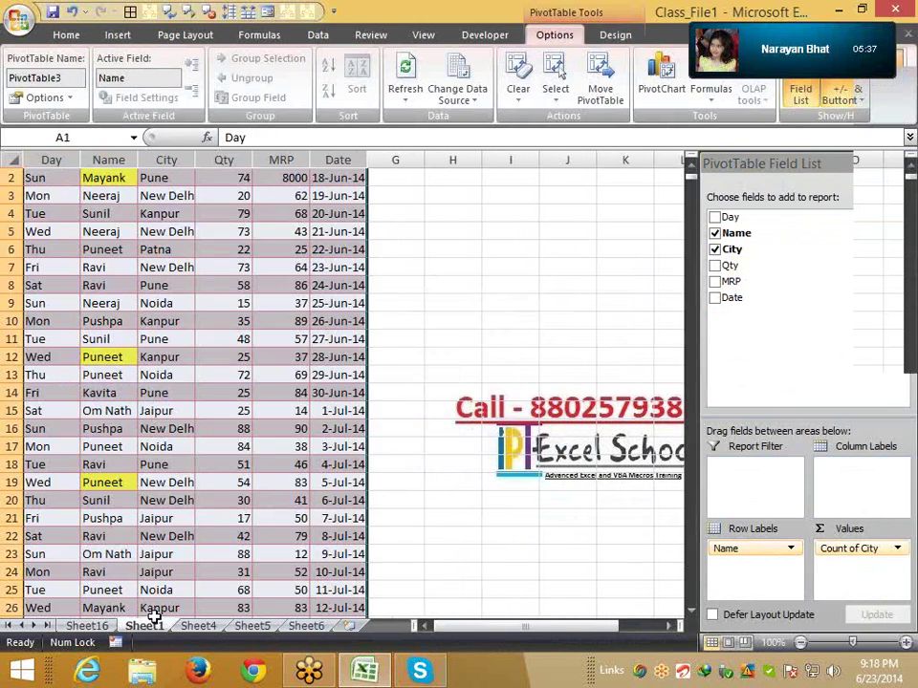
left_click(150, 400)
key("ctrl+Down")
key("Down")
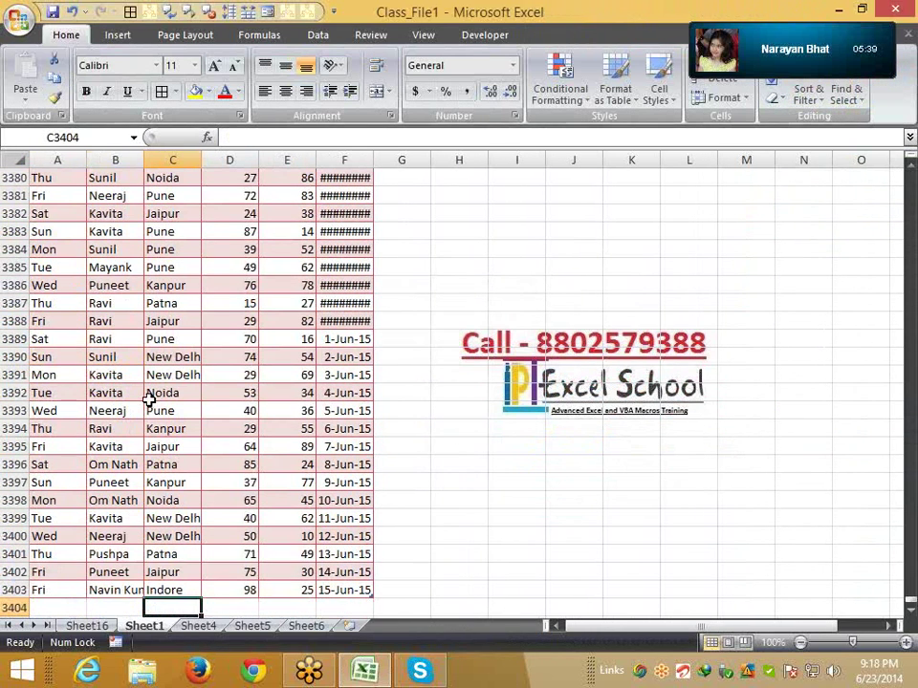
key("Home")
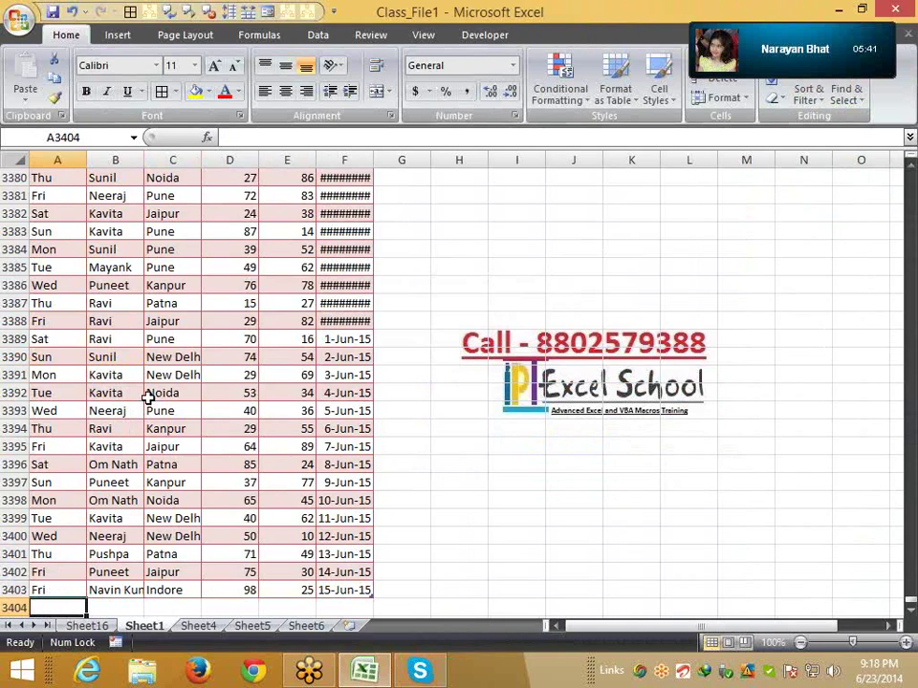
scroll(350, 384, "down", 5)
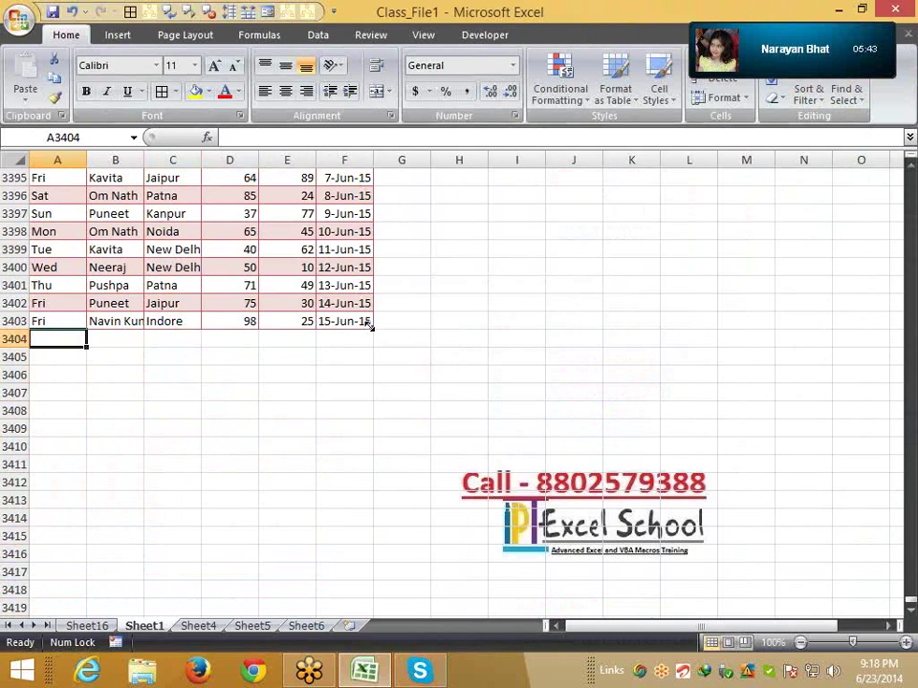
type("Sat")
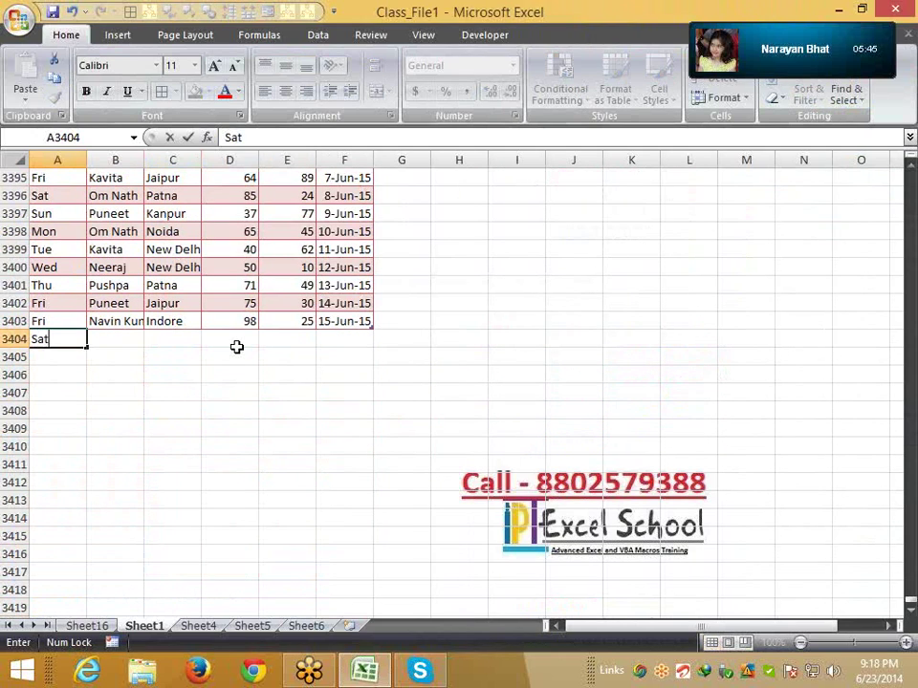
key("Return")
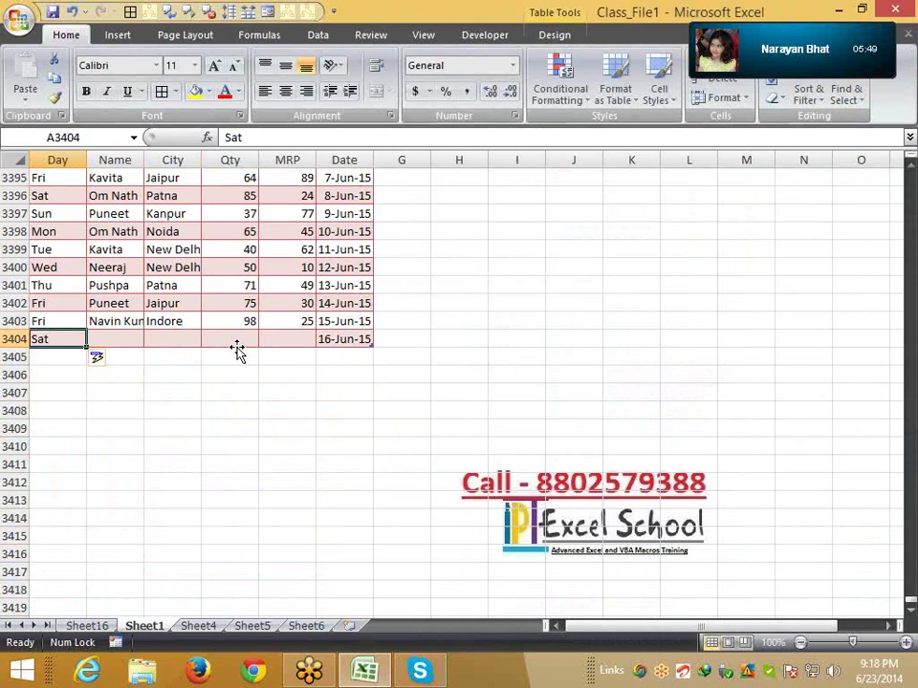
Undo the table's automatic expansion and clear the stray Sat entry in A3404
key("ctrl+z")
left_click(334, 394)
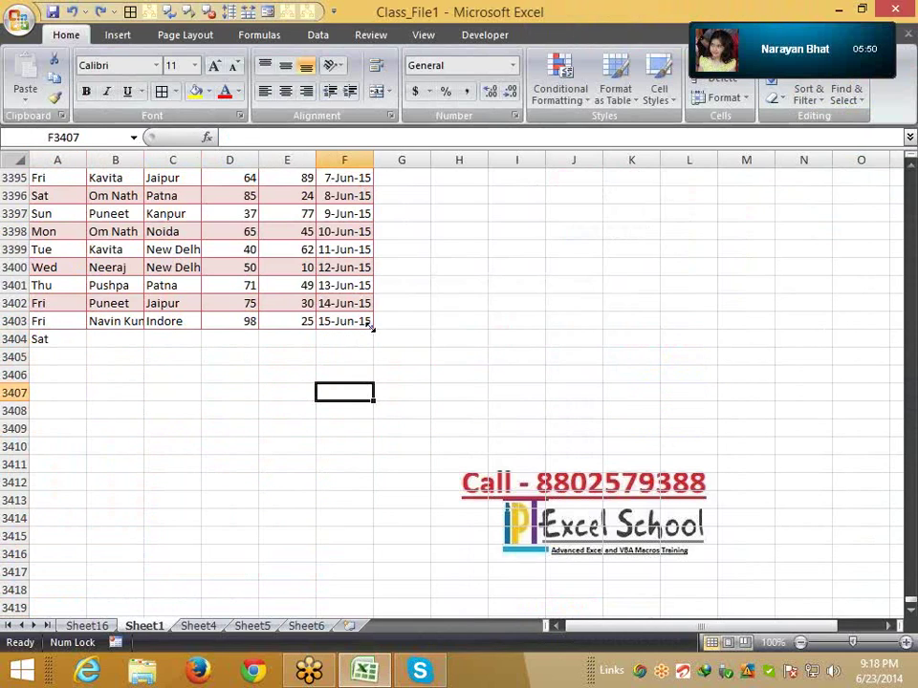
left_click_drag(371, 328, 390, 401)
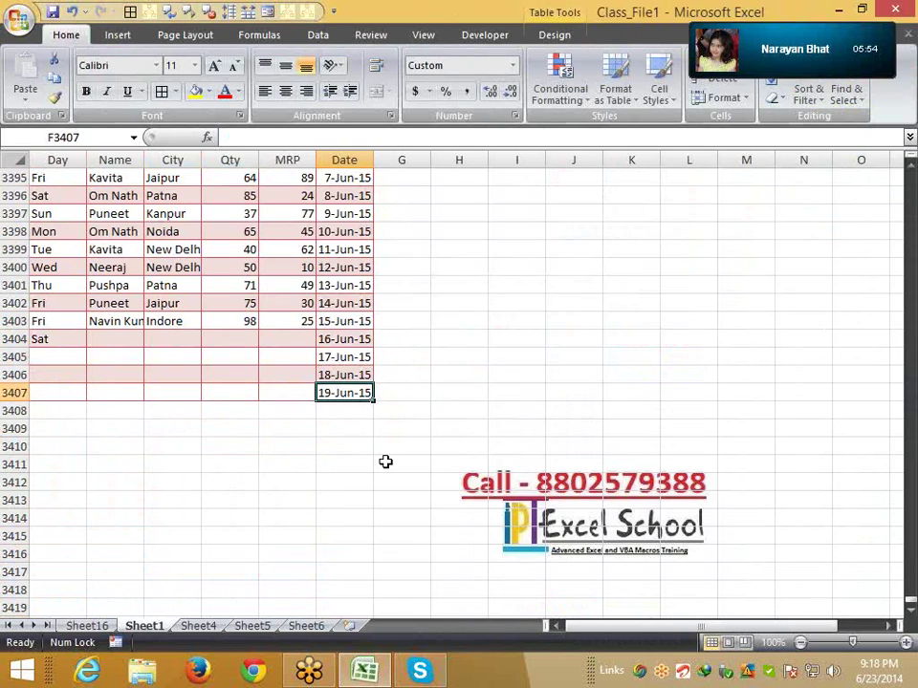
key("ctrl+z")
left_click(60, 335)
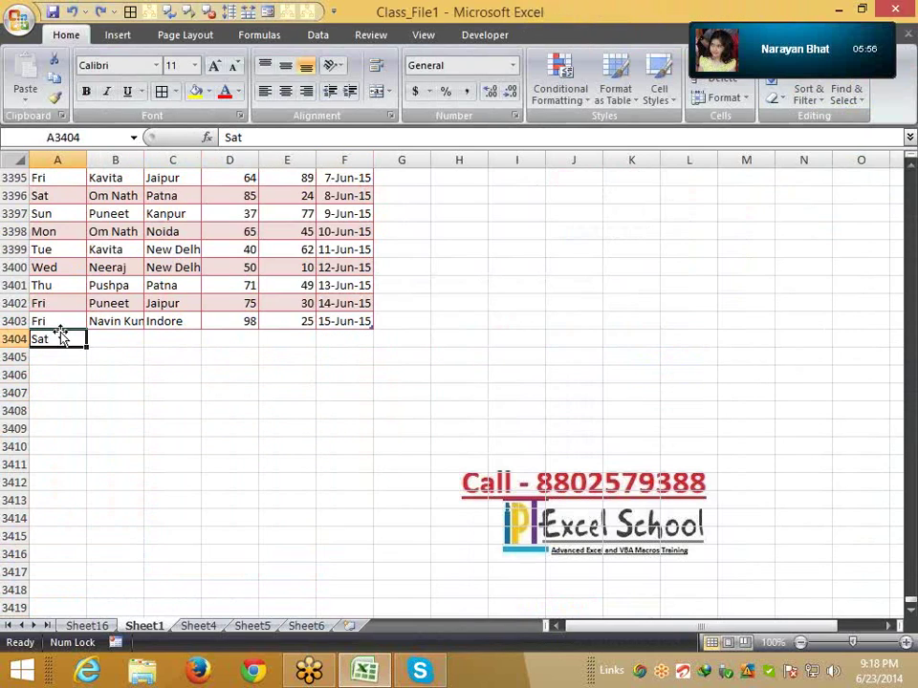
key("Delete")
Put Day in the pivot's column labels (Mon–Sun) and Date in the report filter
left_click(94, 627)
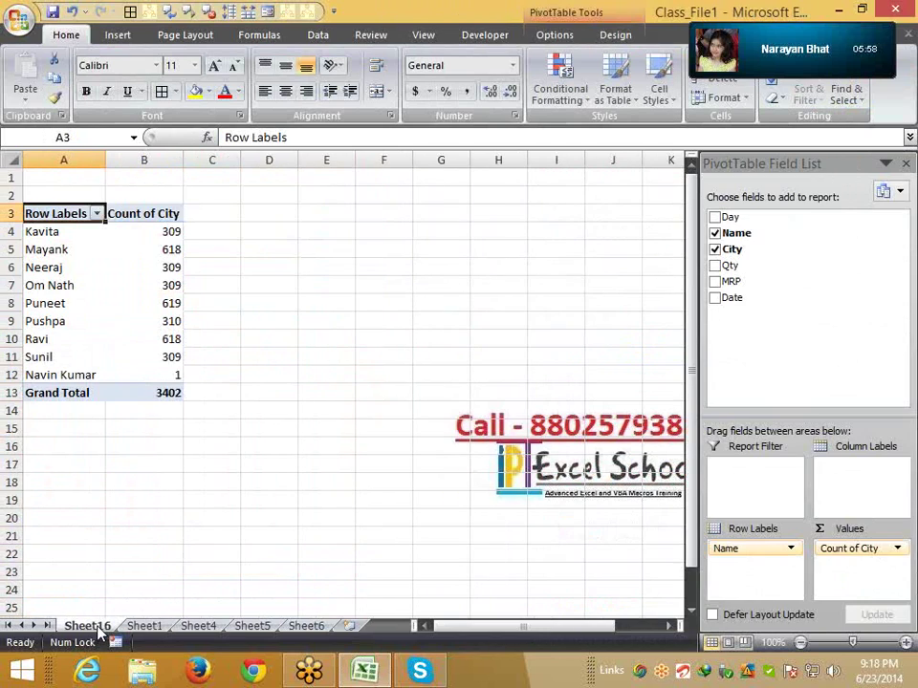
left_click(899, 122)
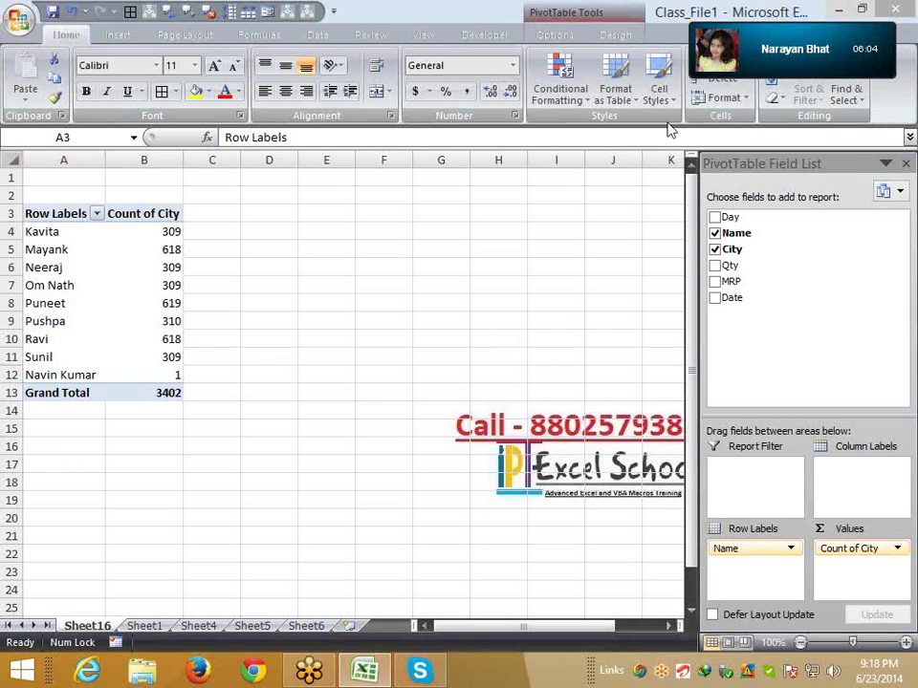
left_click(775, 552)
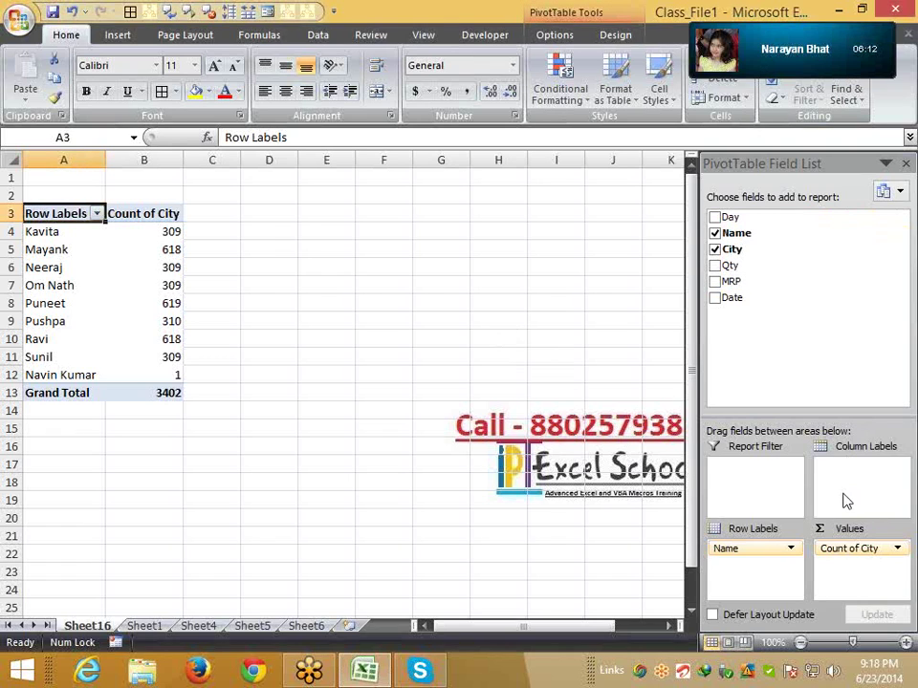
left_click_drag(731, 217, 866, 477)
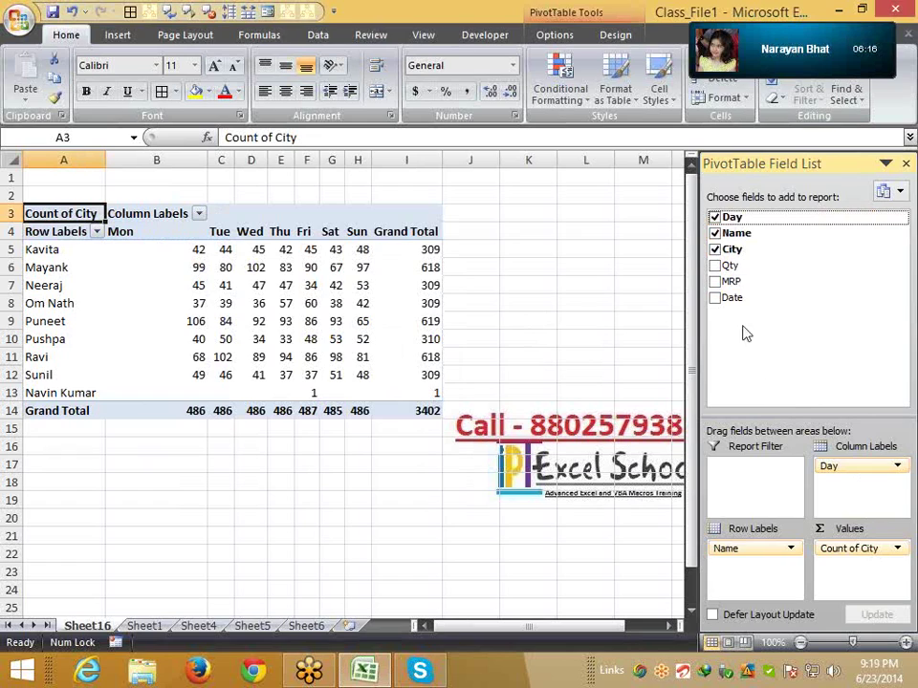
left_click_drag(731, 297, 757, 490)
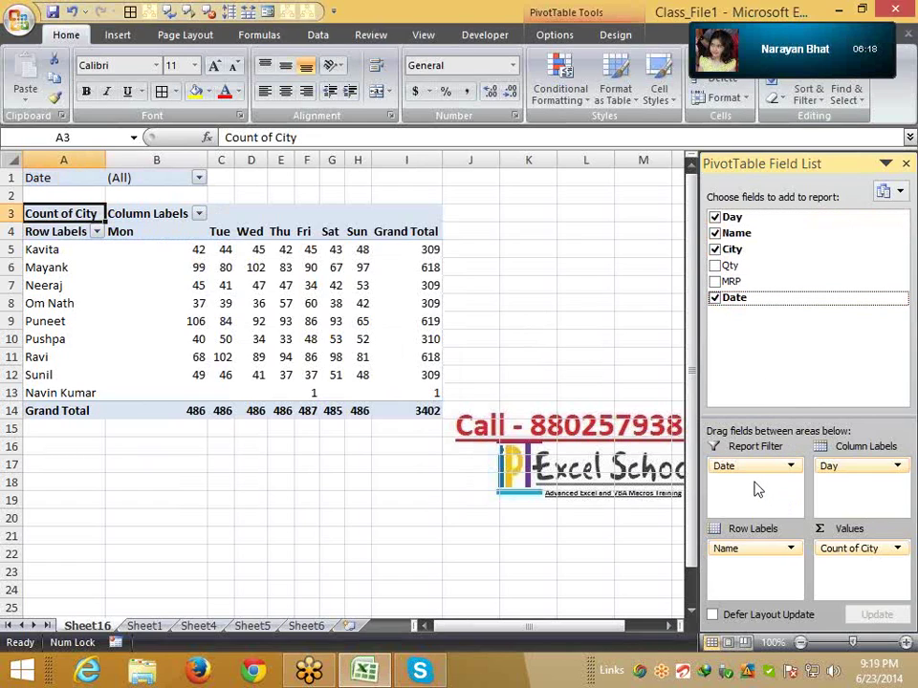
Filter the pivot to single dates, first 18-Jun-14, then 19-Jun-14
left_click(198, 178)
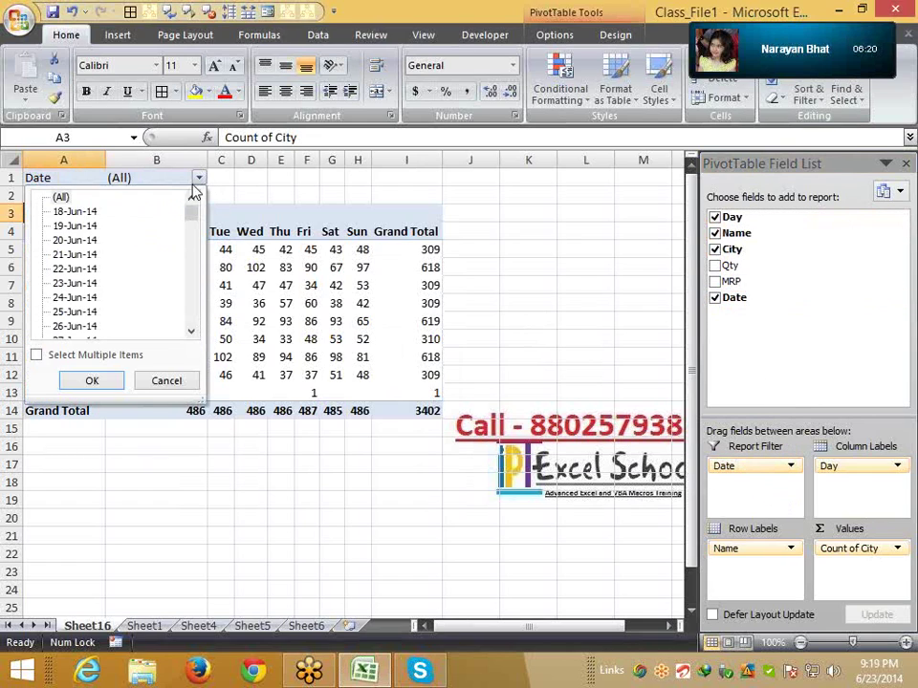
left_click(91, 381)
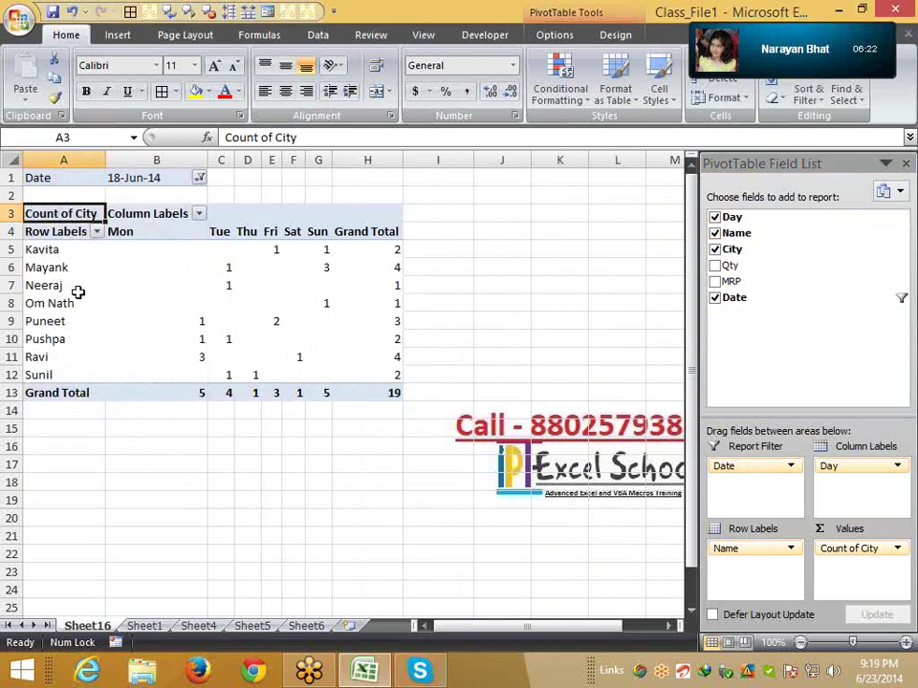
left_click(25, 249)
left_click(199, 181)
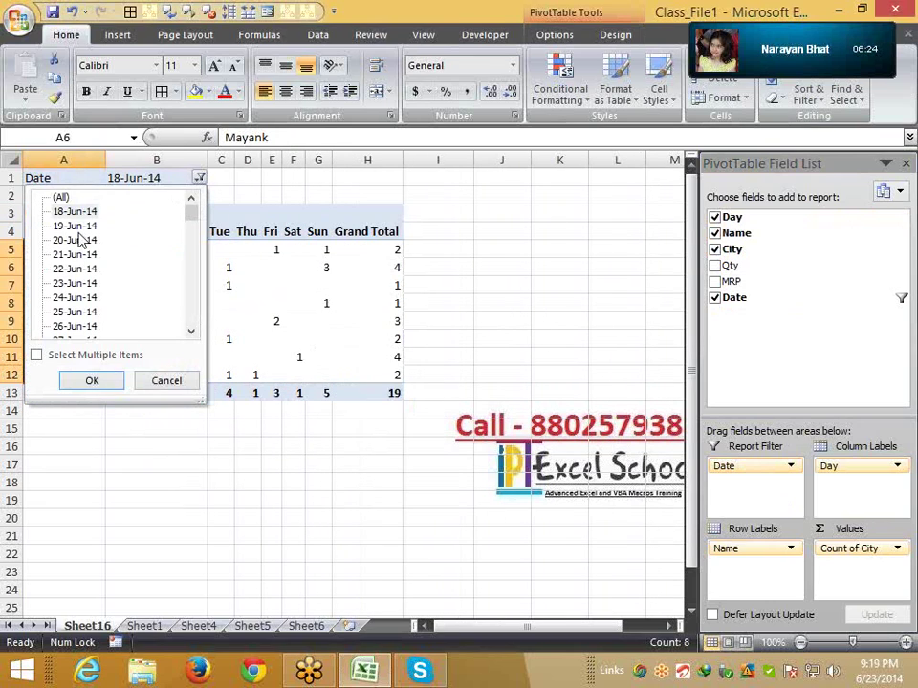
left_click(73, 230)
left_click(92, 378)
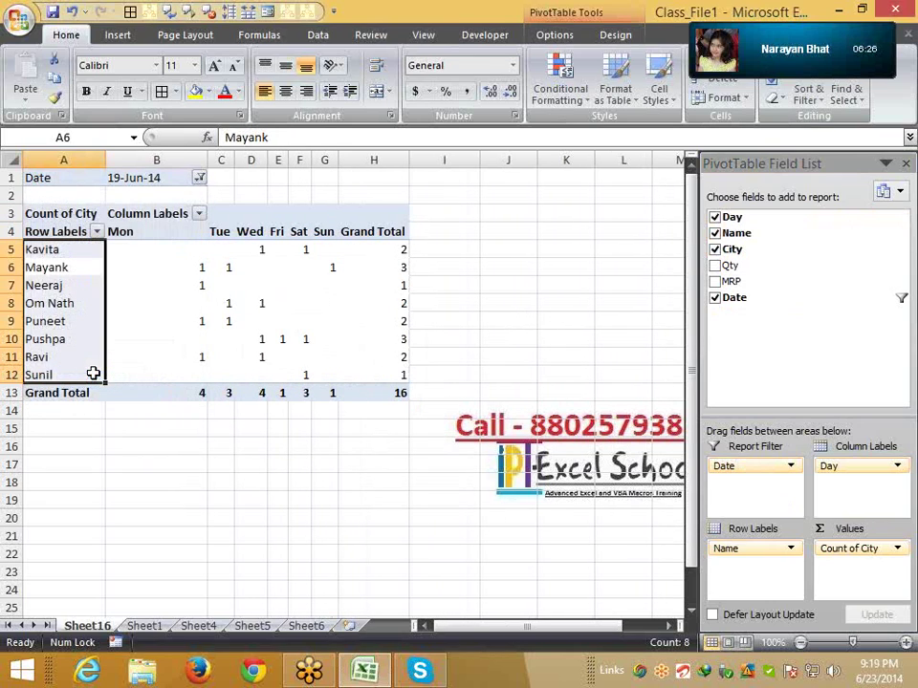
Filter the pivot to the multiple dates 18-Jun-14 through 23-Jun-14, totalling 100
left_click(199, 182)
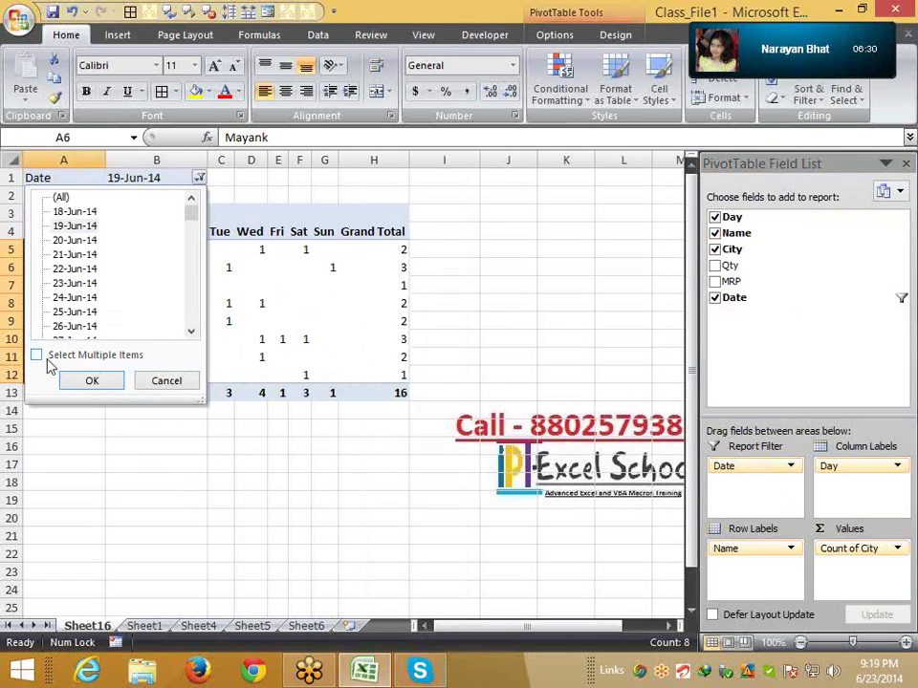
left_click(38, 356)
left_click(55, 211)
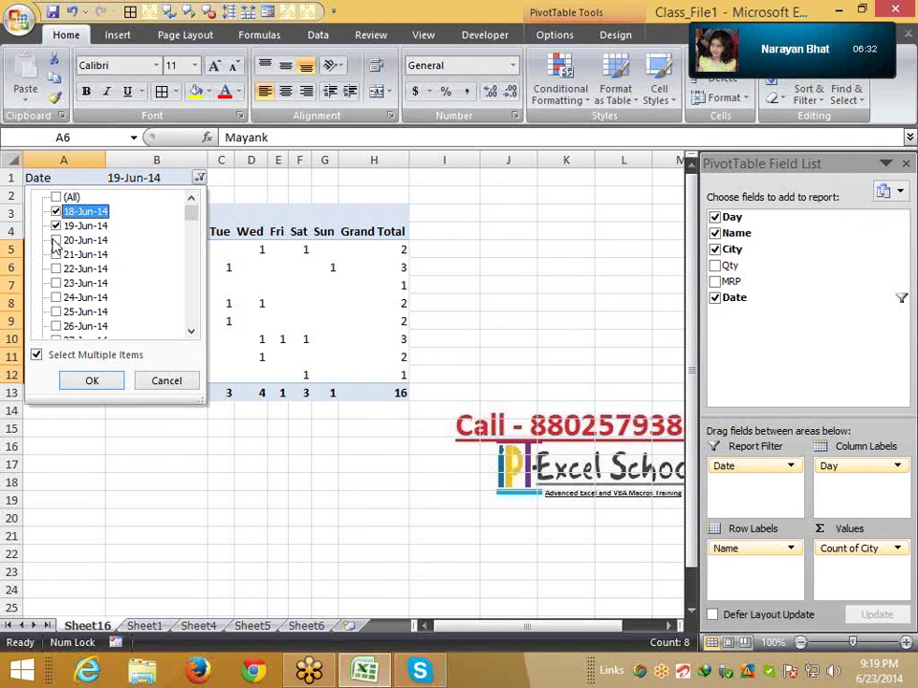
left_click(55, 240)
left_click(55, 254)
left_click(56, 283)
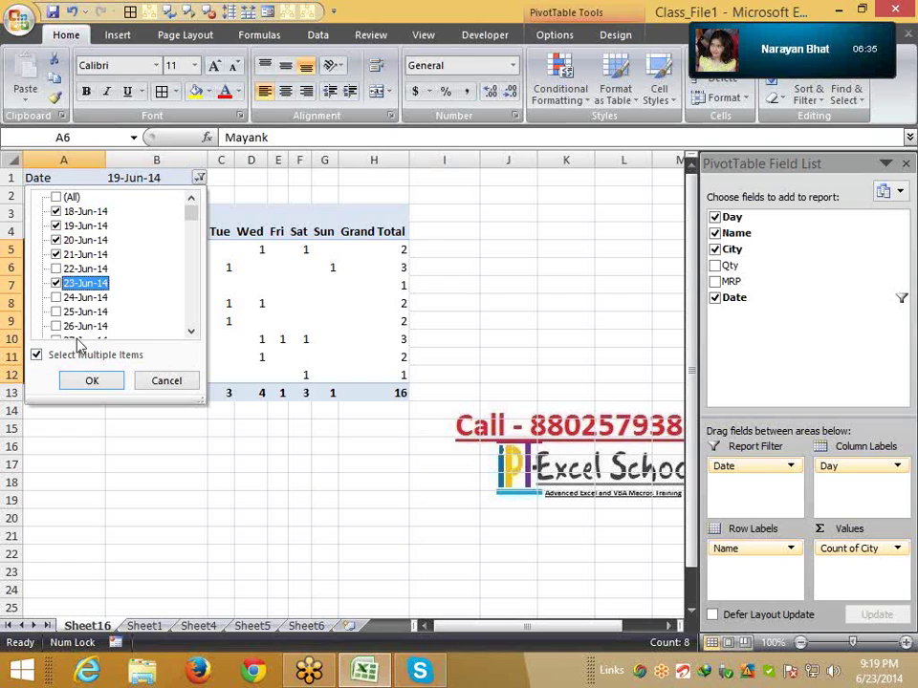
left_click(56, 269)
left_click(91, 380)
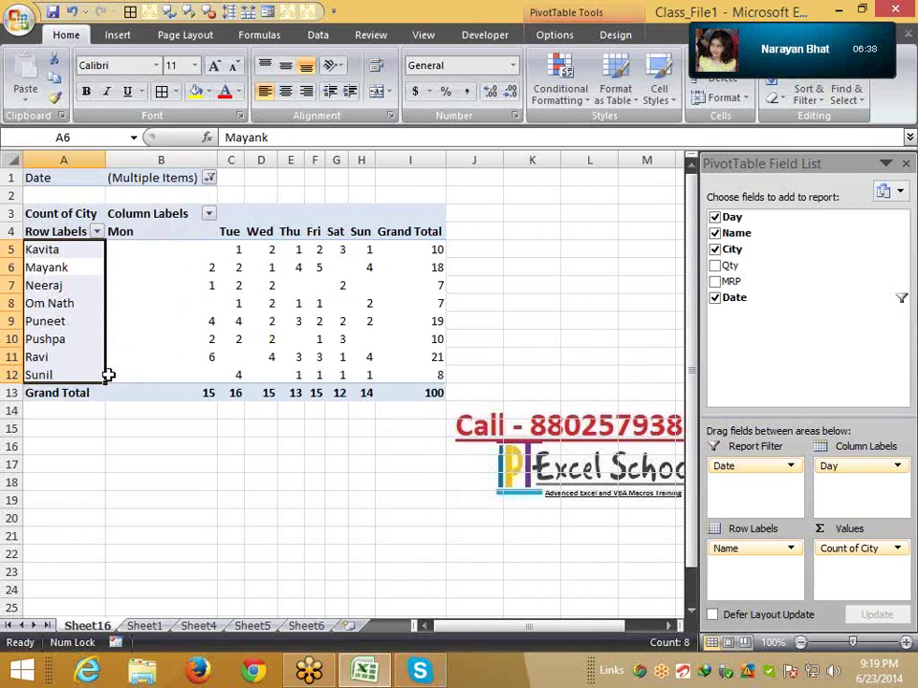
left_click(148, 177)
left_click(231, 339)
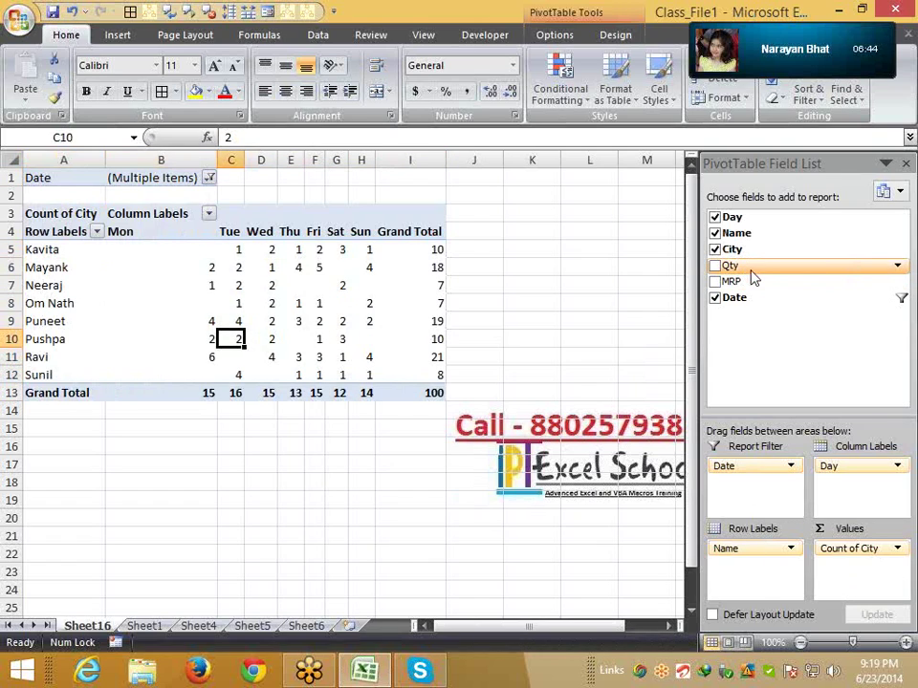
Add MRP and City as report filters and sum Qty instead of counting City
left_click_drag(751, 281, 755, 487)
left_click_drag(832, 549, 799, 306)
left_click_drag(762, 268, 857, 574)
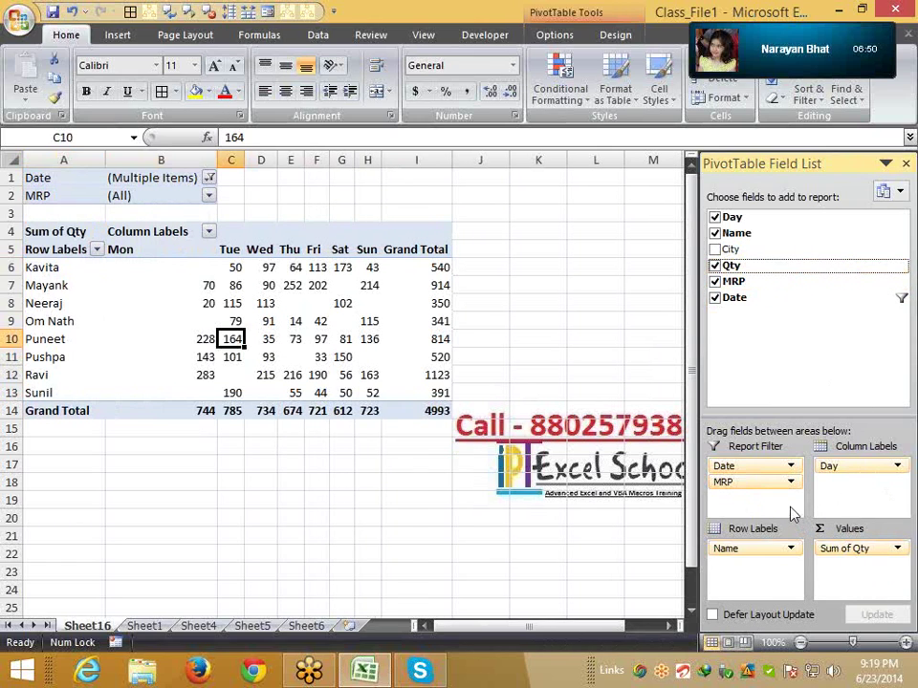
left_click_drag(736, 249, 758, 498)
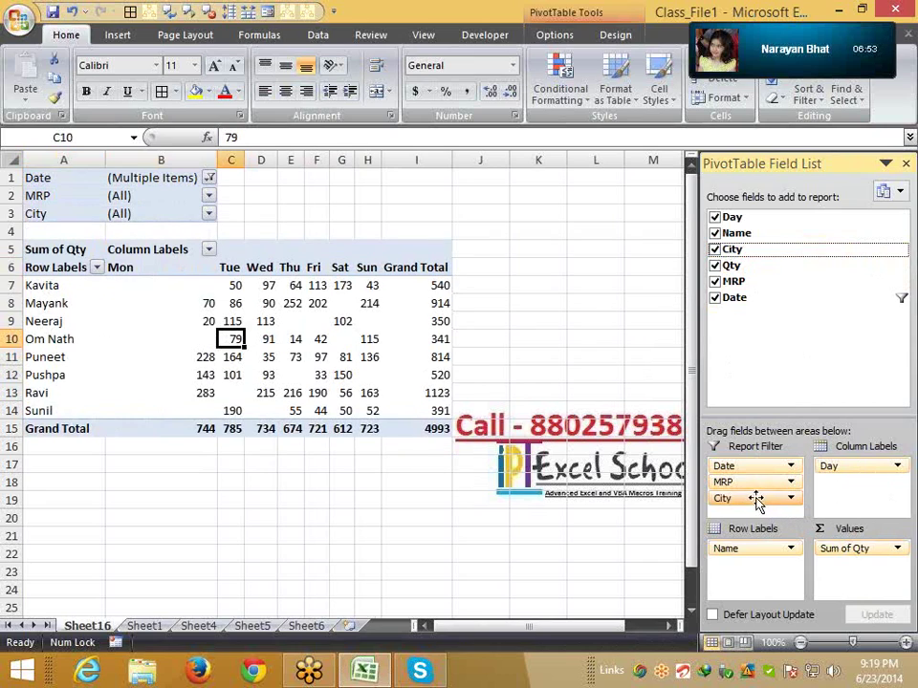
Limit the City report filter to Pune, bringing the Qty total to 619
left_click(209, 215)
left_click(74, 261)
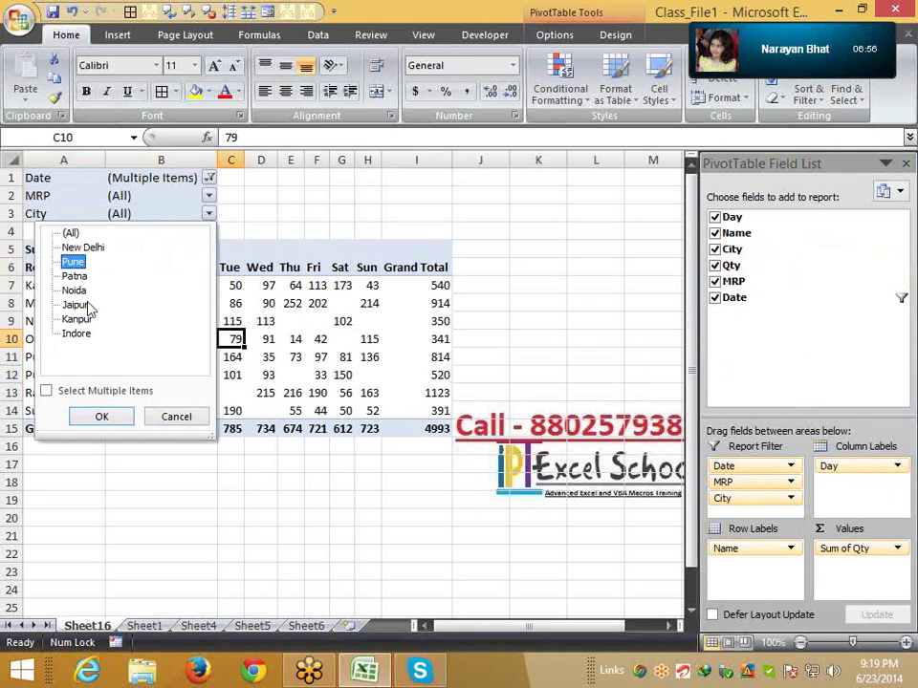
left_click(102, 418)
left_click(209, 178)
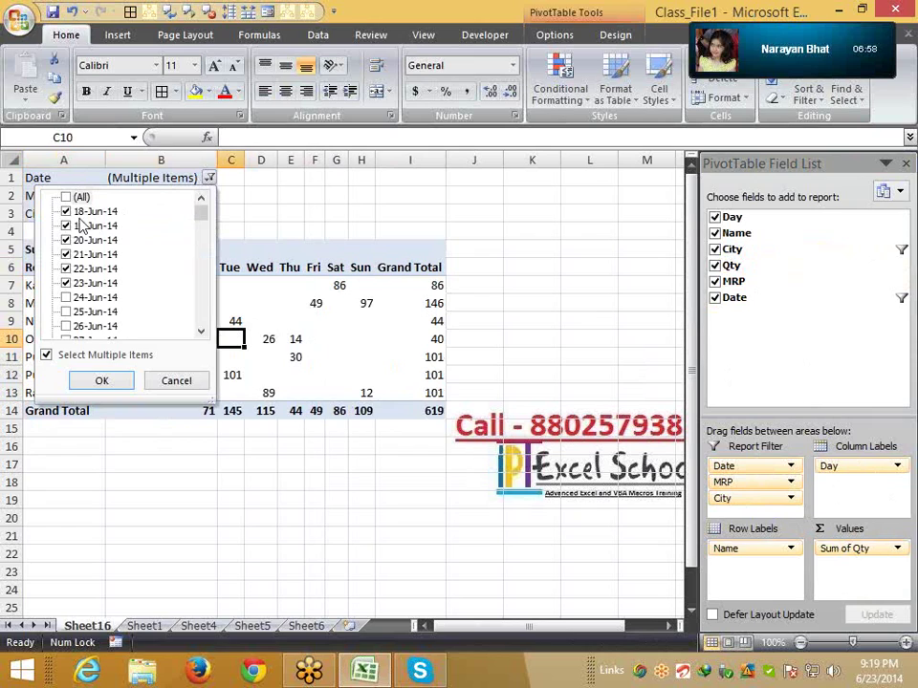
left_click(308, 239)
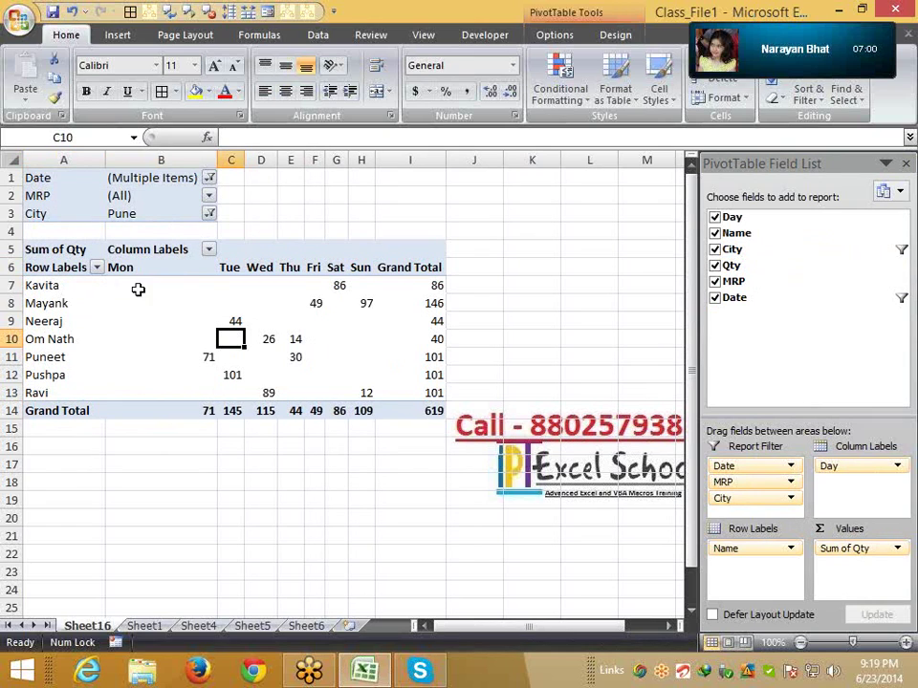
left_click_drag(54, 303, 406, 394)
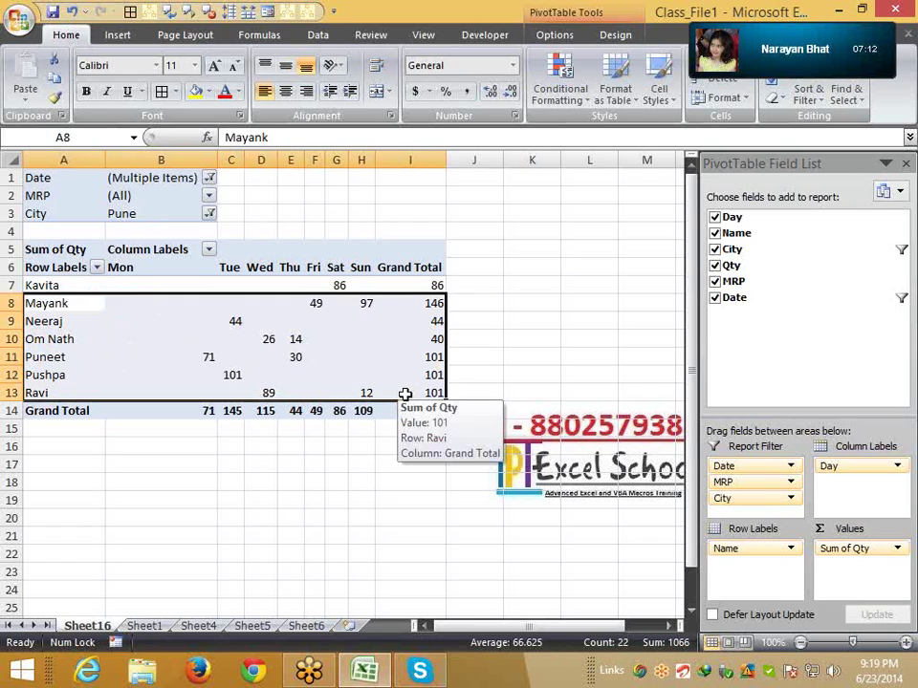
Leave the MRP filter unchanged and move MRP under Name in the row labels
left_click(227, 259)
left_click(180, 197)
left_click(209, 197)
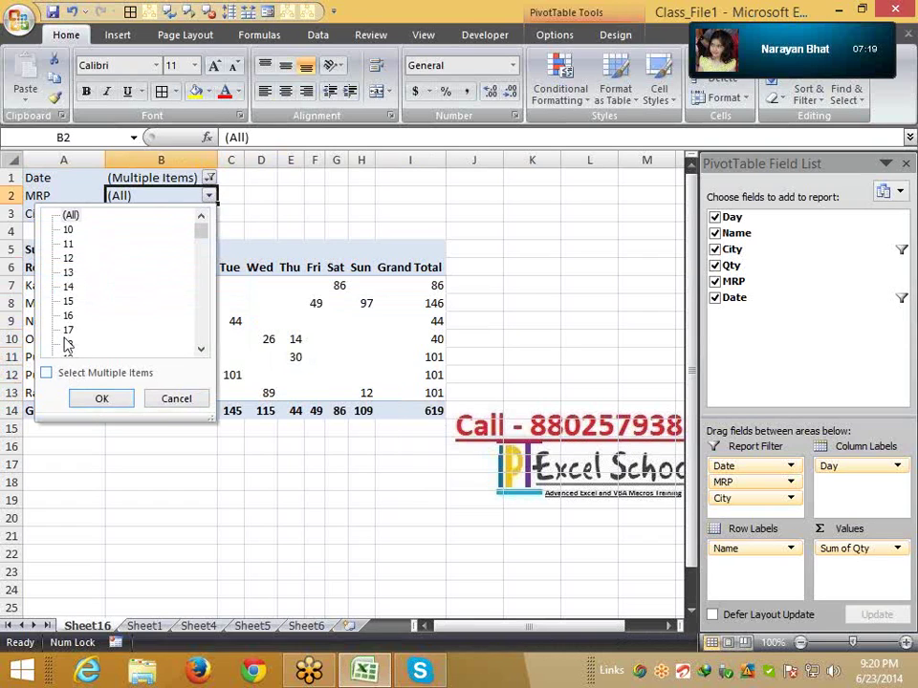
left_click(177, 401)
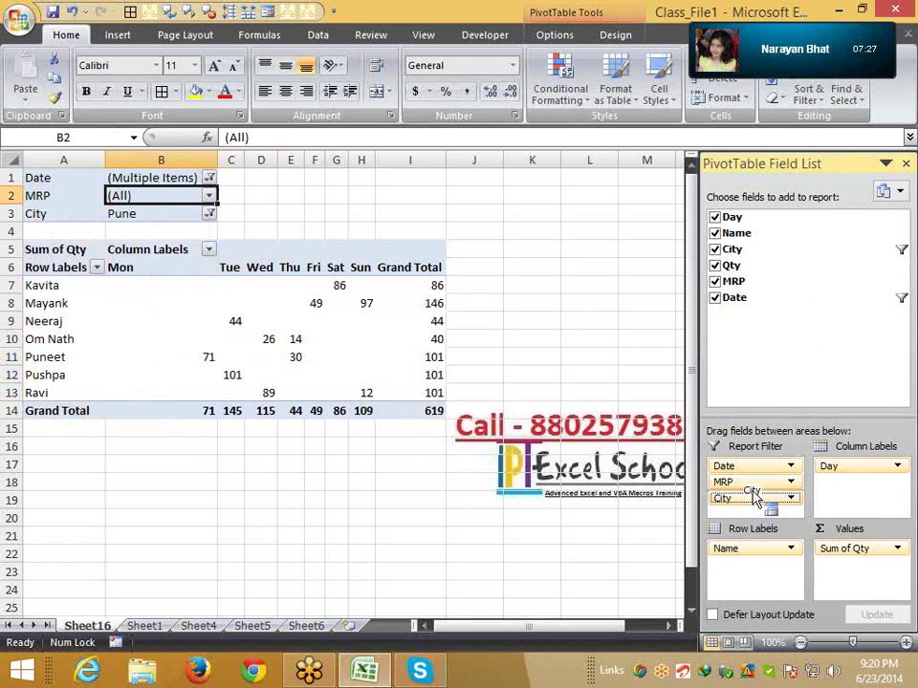
left_click_drag(754, 479, 780, 567)
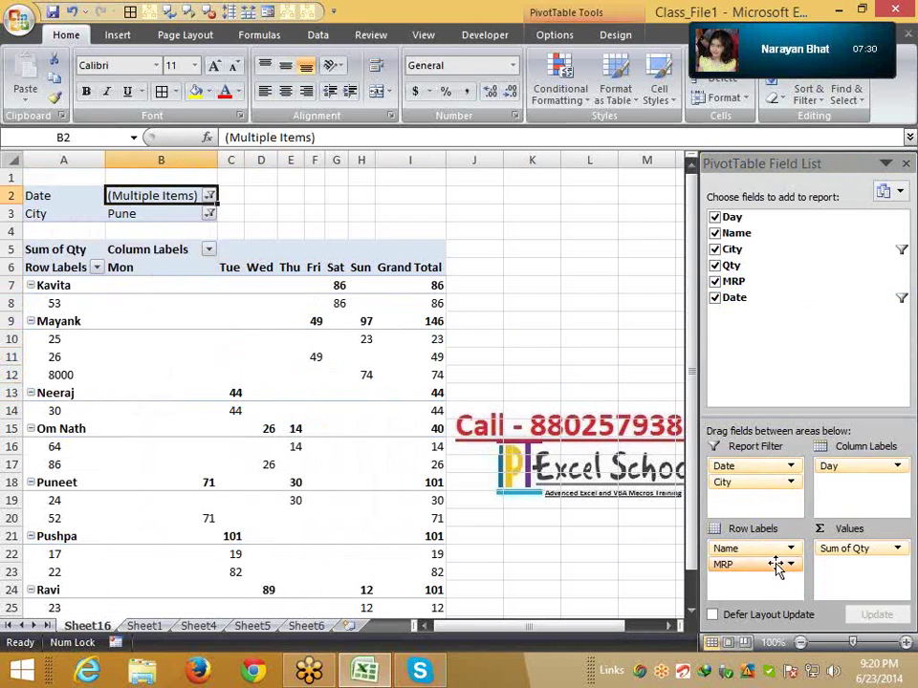
Apply a Top 10 Items by Sum of Qty filter to MRP, then drop MRP from the rows
left_click(60, 303)
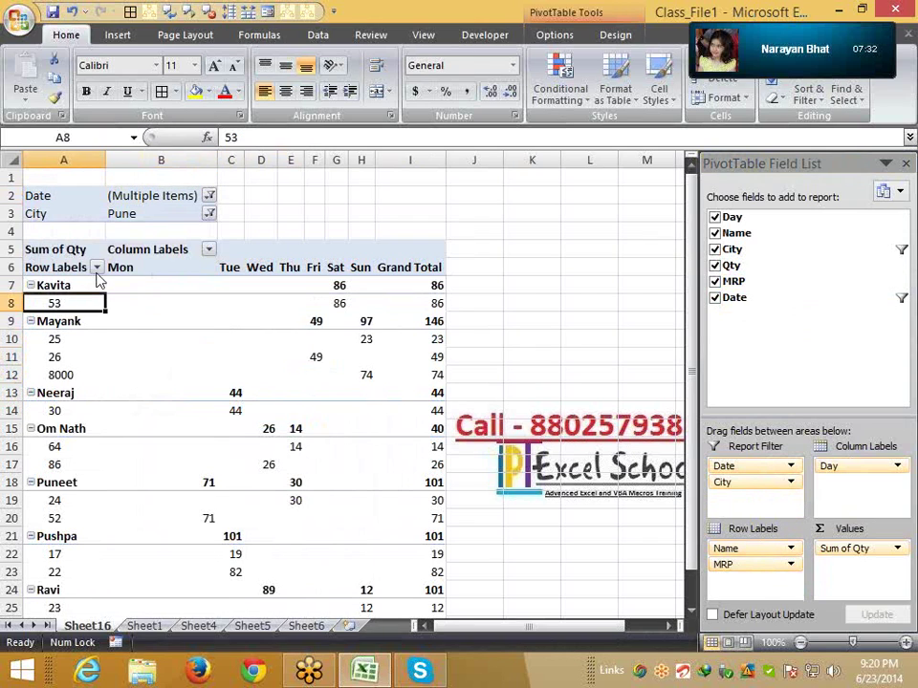
left_click(97, 267)
mouse_move(88, 438)
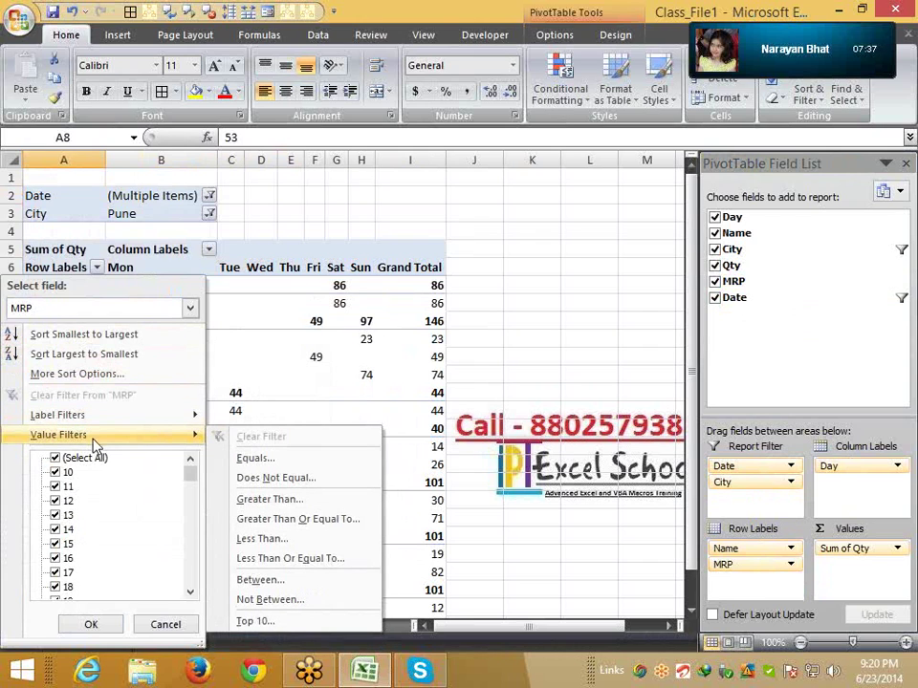
left_click(277, 622)
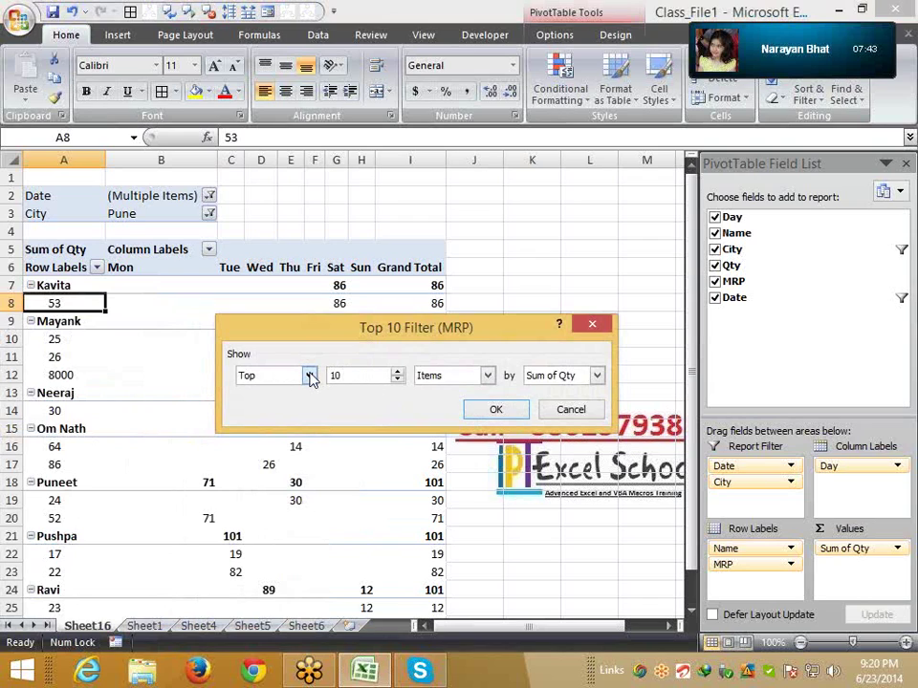
left_click(309, 376)
left_click(359, 345)
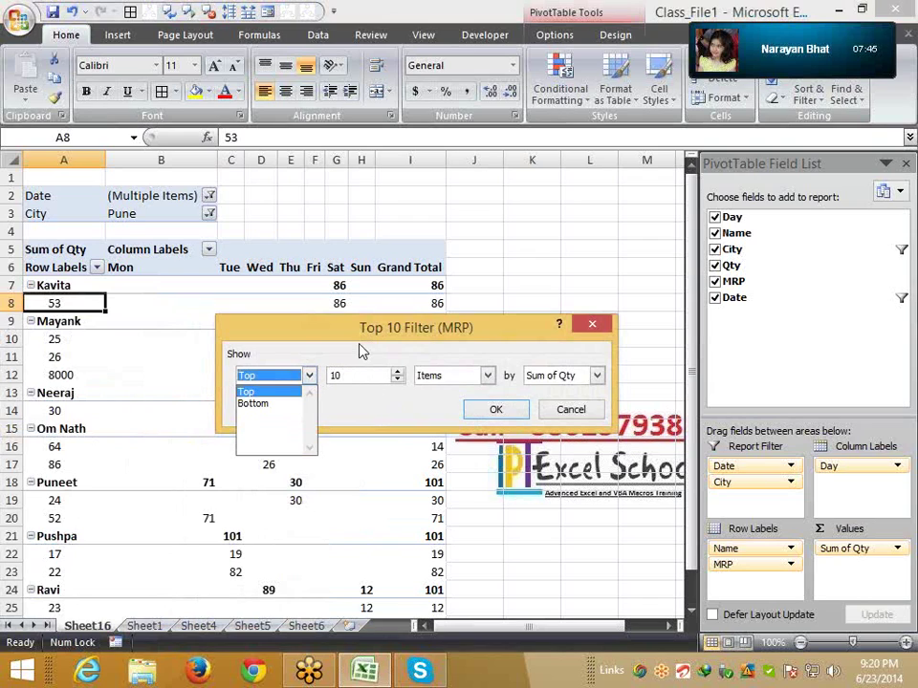
left_click(496, 410)
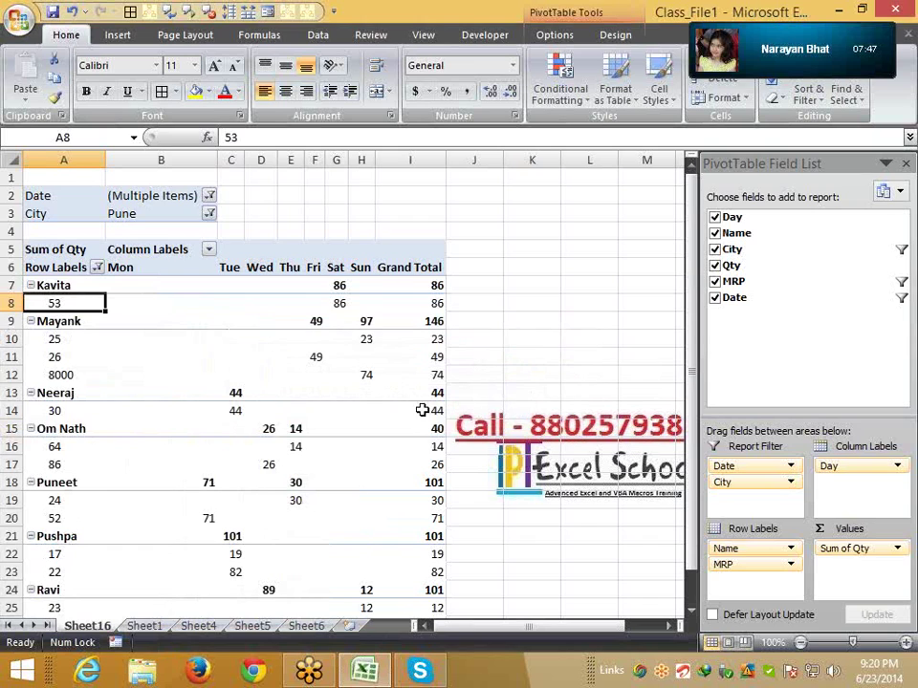
scroll(172, 387, "down", 3)
scroll(172, 387, "up", 3)
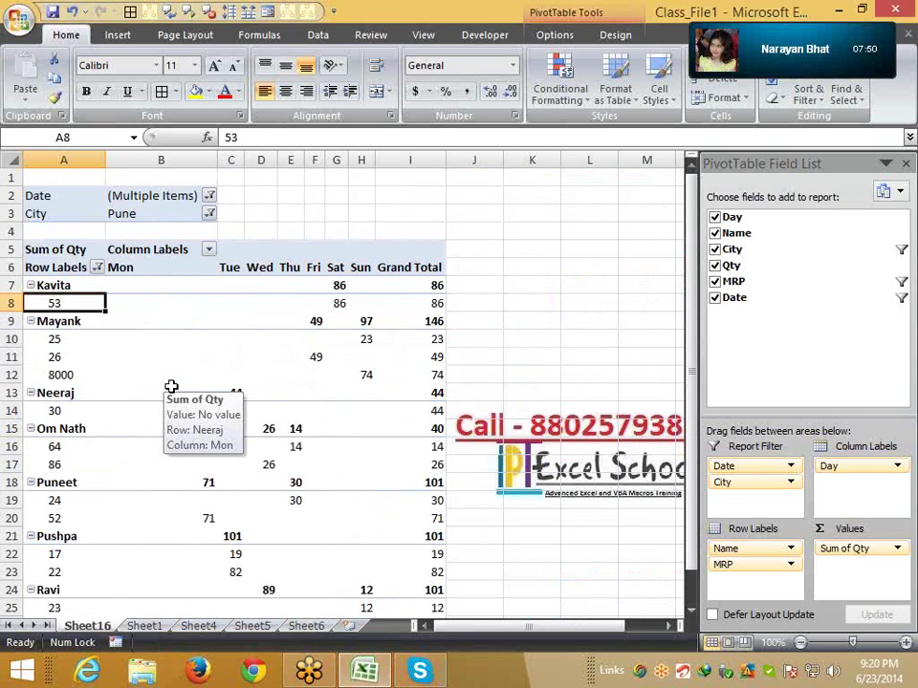
left_click_drag(734, 564, 765, 399)
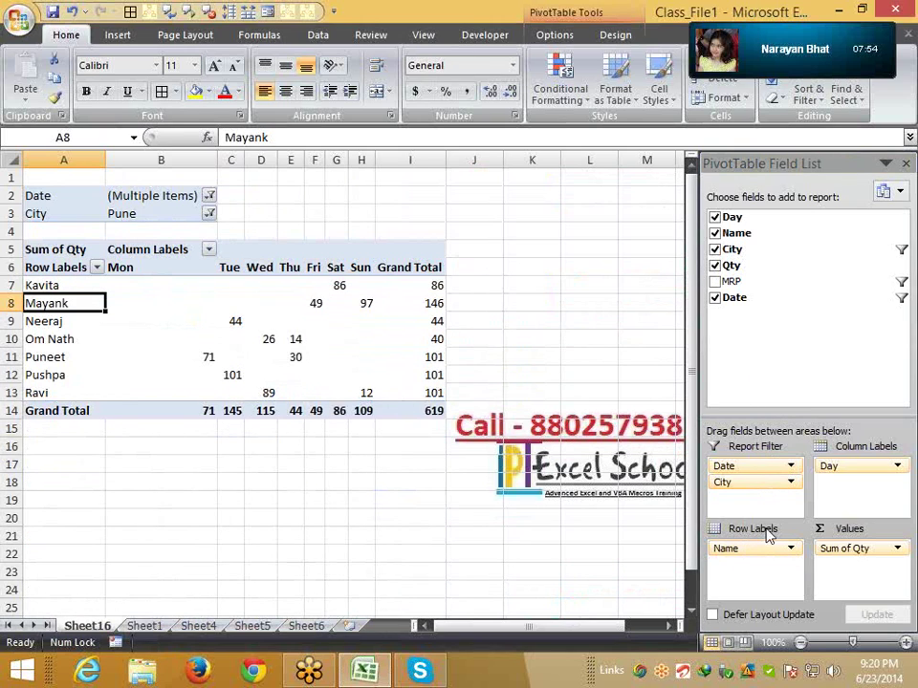
Nest City under Name in the rows and sort cities by total, smallest to largest
left_click_drag(752, 484, 753, 566)
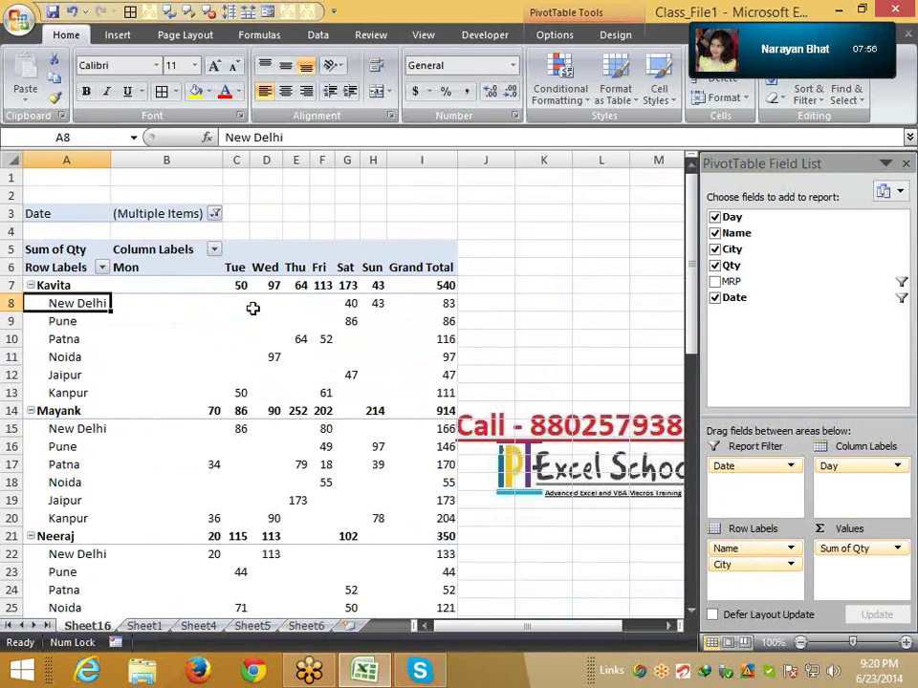
left_click(451, 306)
right_click(451, 307)
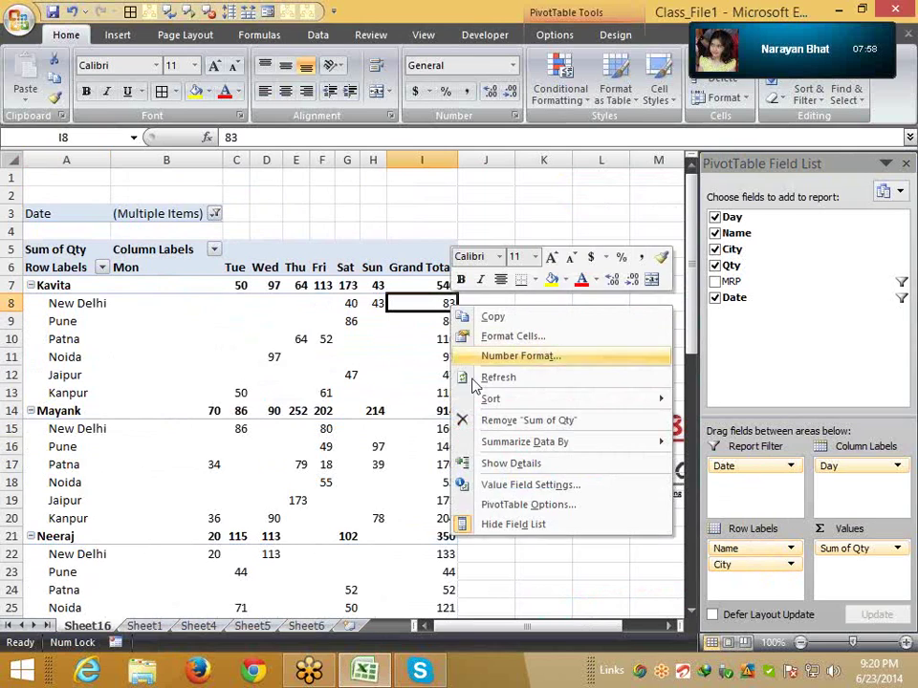
mouse_move(481, 402)
left_click(710, 403)
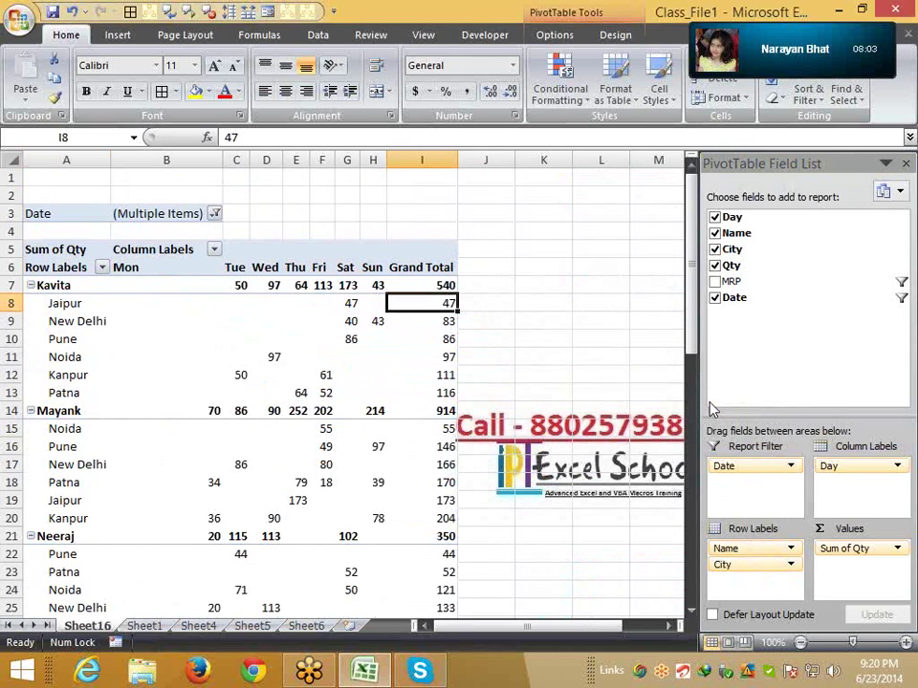
Move Jaipur down twice so it sits third, after New Delhi and Pune
left_click(75, 304)
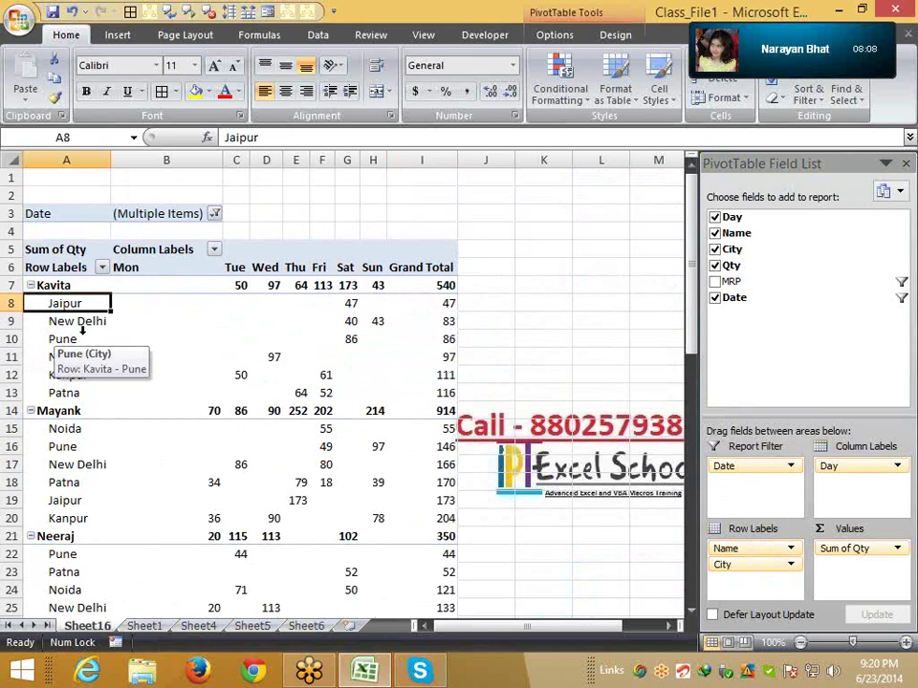
right_click(73, 305)
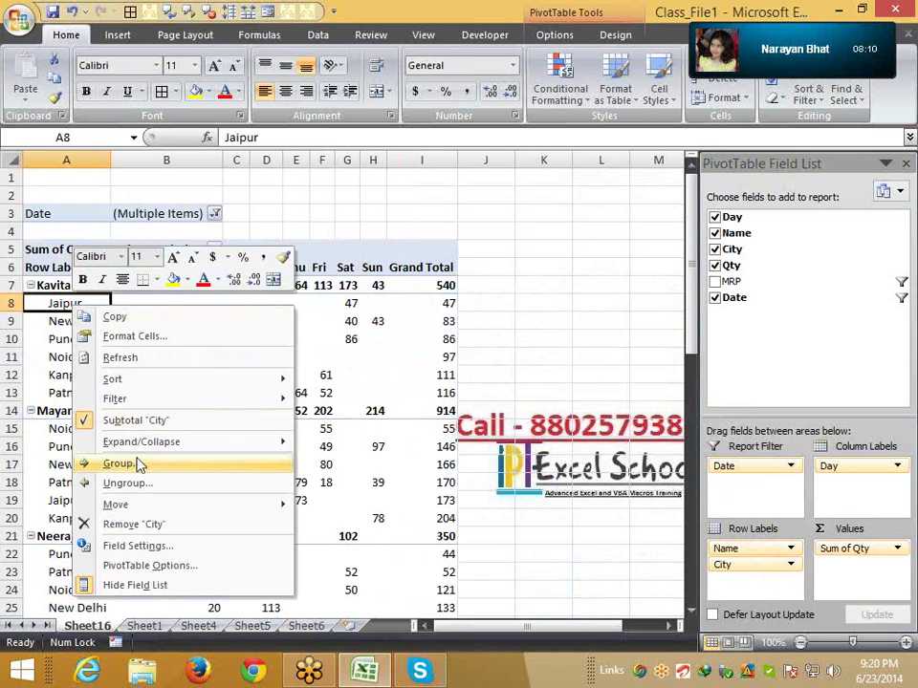
mouse_move(199, 506)
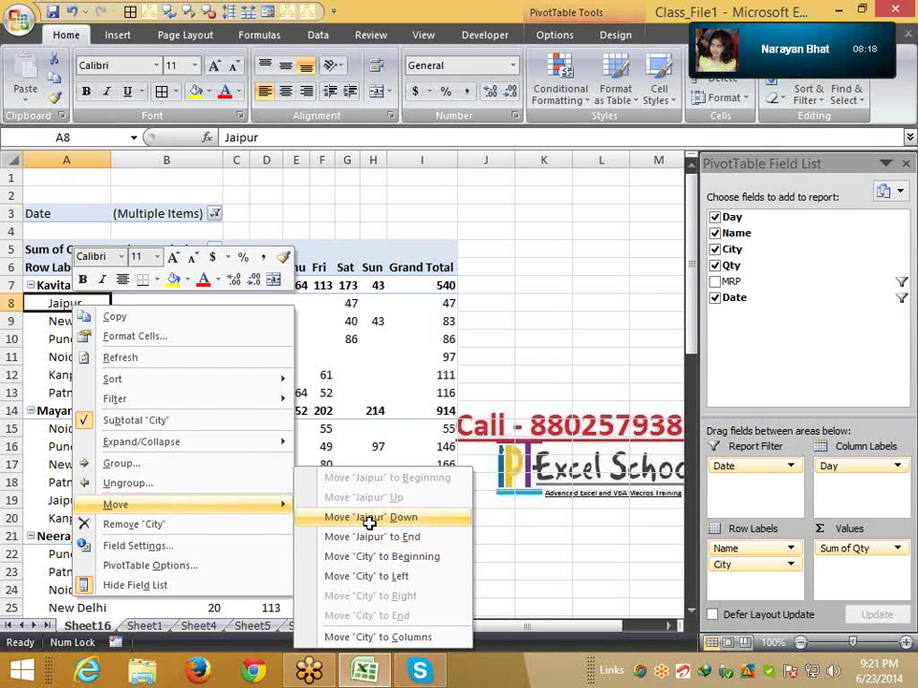
left_click(369, 517)
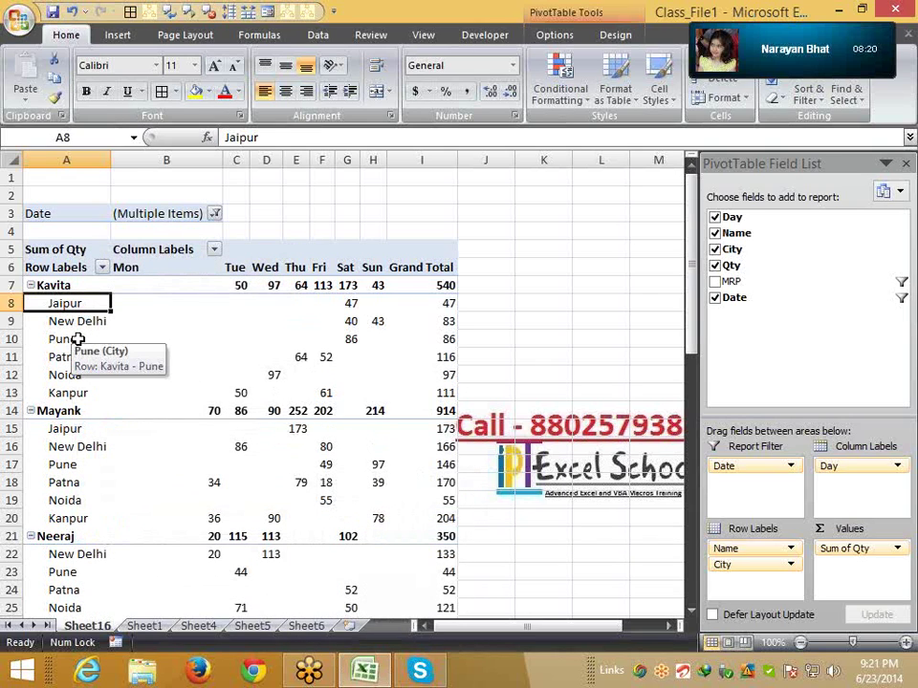
right_click(74, 308)
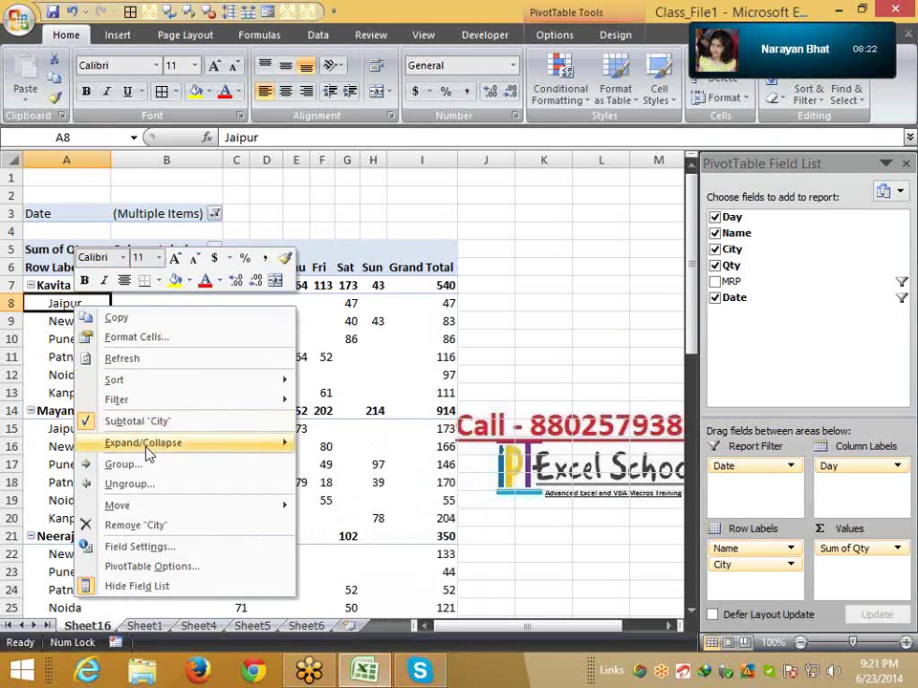
mouse_move(155, 514)
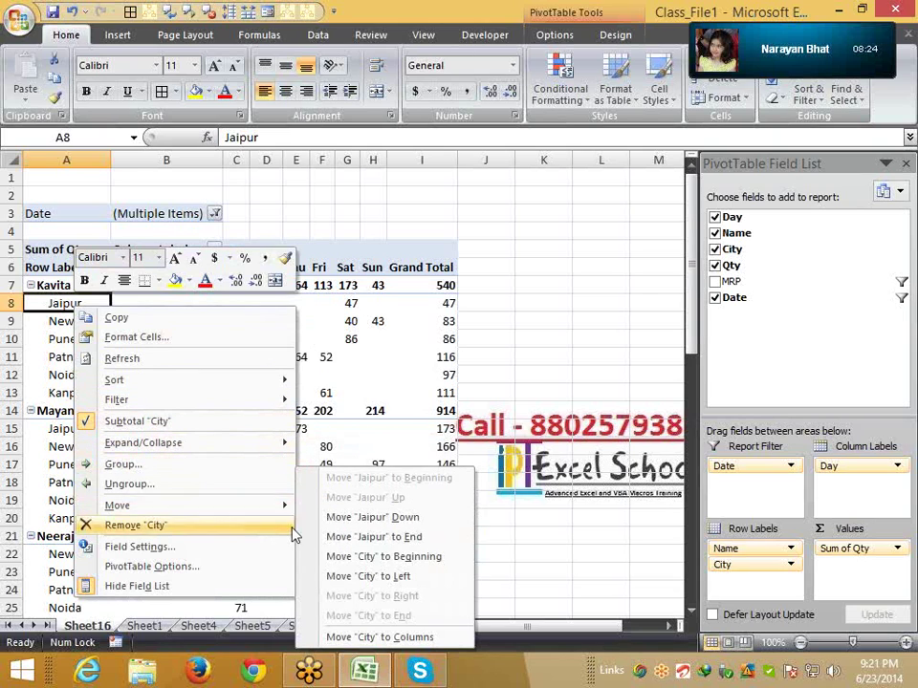
left_click(349, 521)
left_click(88, 321)
right_click(91, 325)
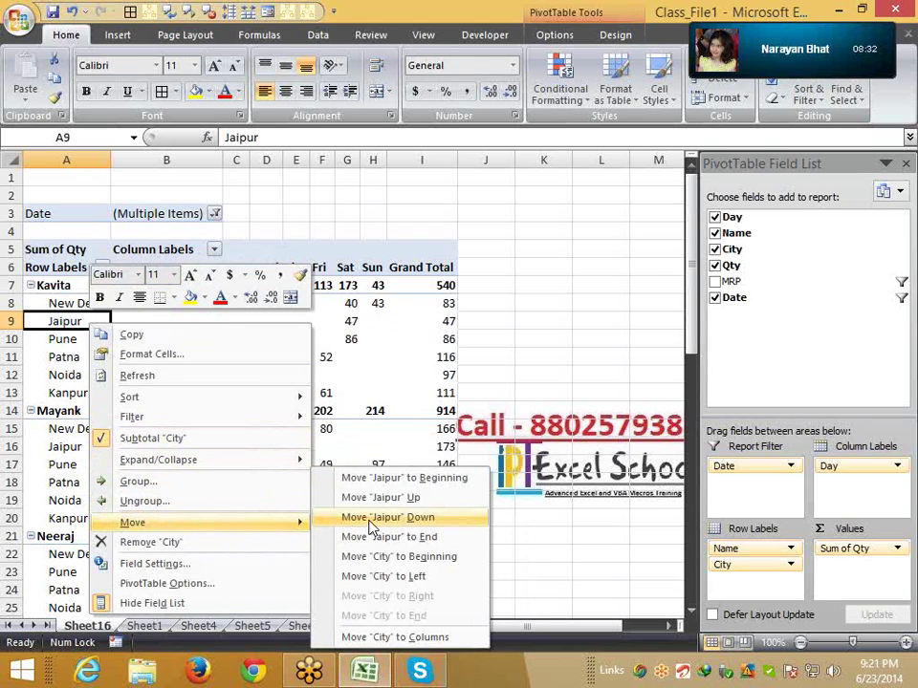
left_click(371, 524)
left_click(74, 344)
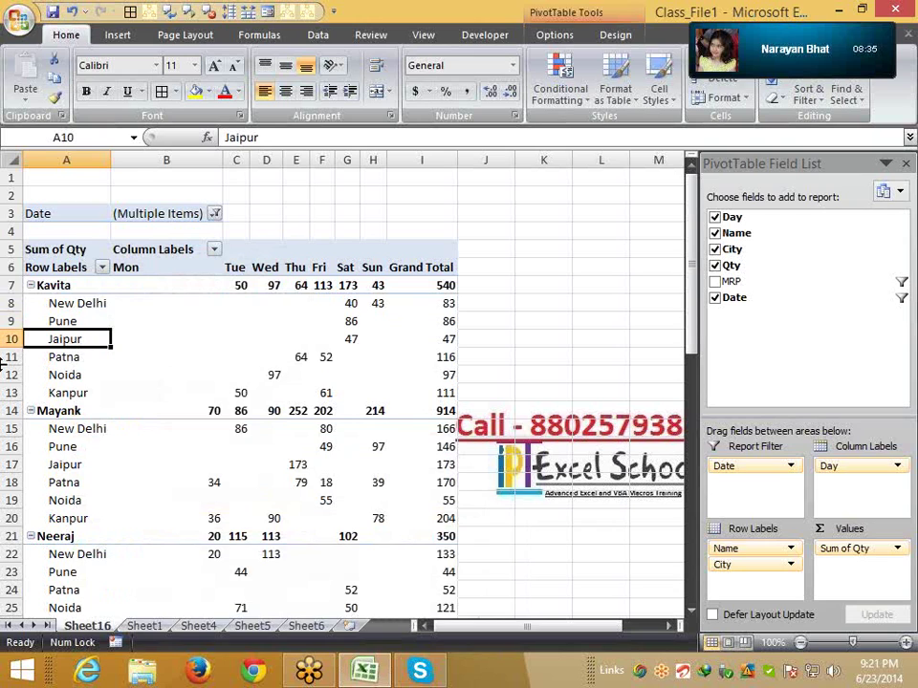
Check Jaipur's order under Mayank and inspect the Grand Total row at row 59
left_click(65, 465)
scroll(65, 464, "down", 4)
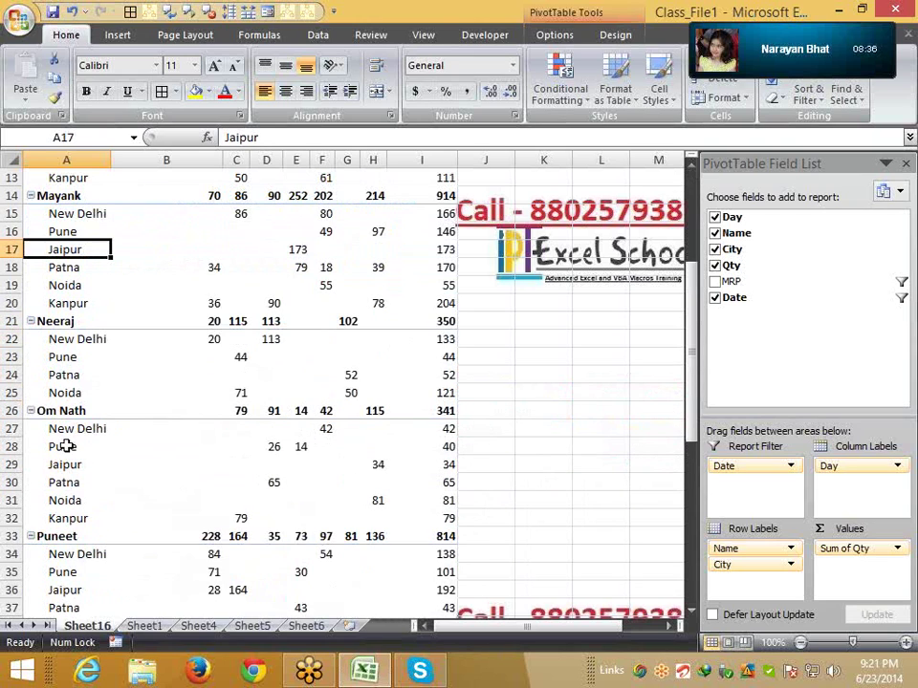
scroll(69, 415, "down", 2)
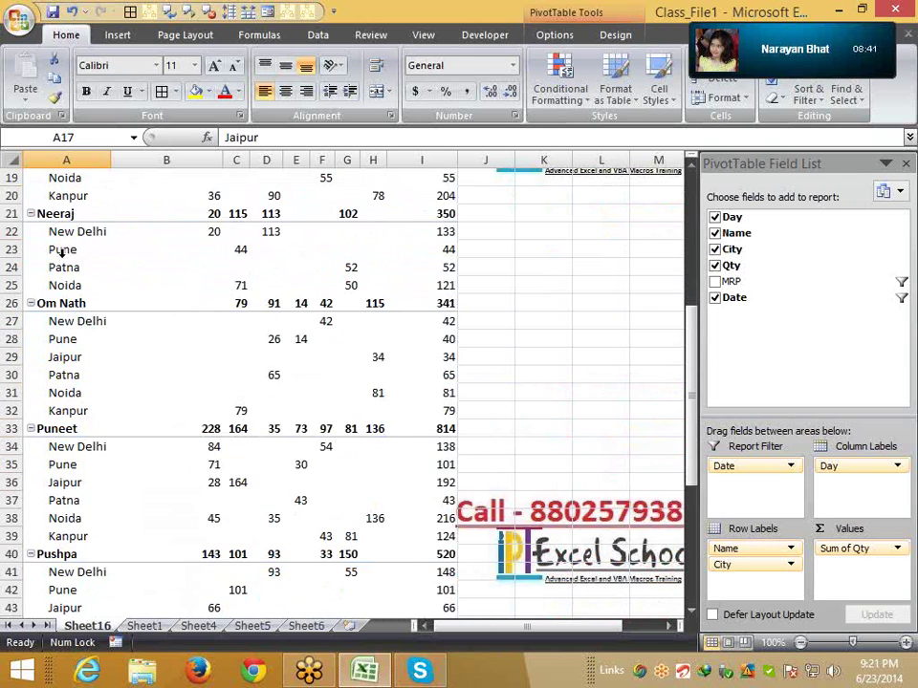
scroll(61, 252, "up", 6)
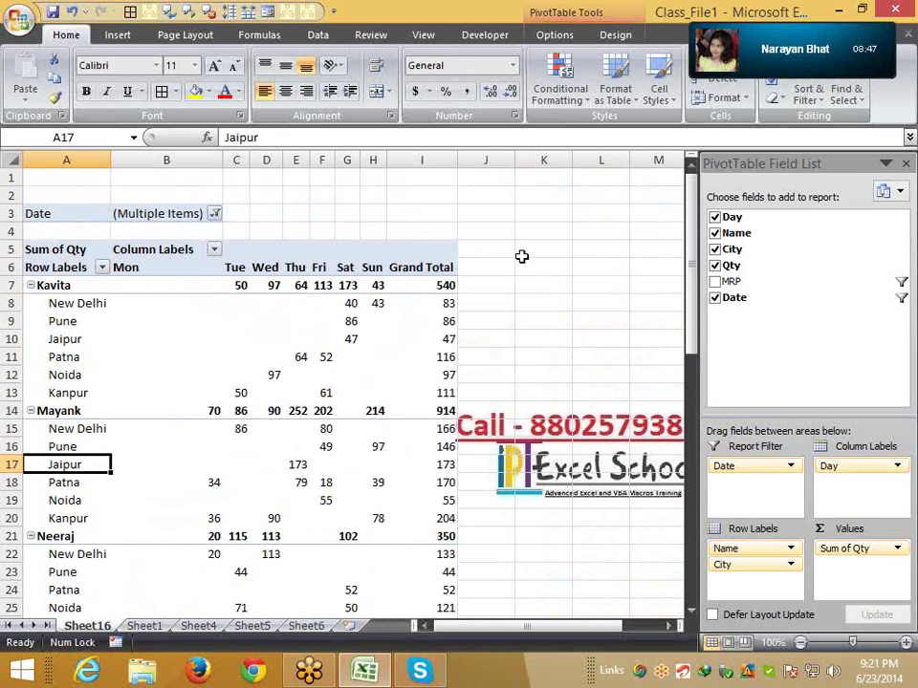
scroll(502, 300, "down", 15)
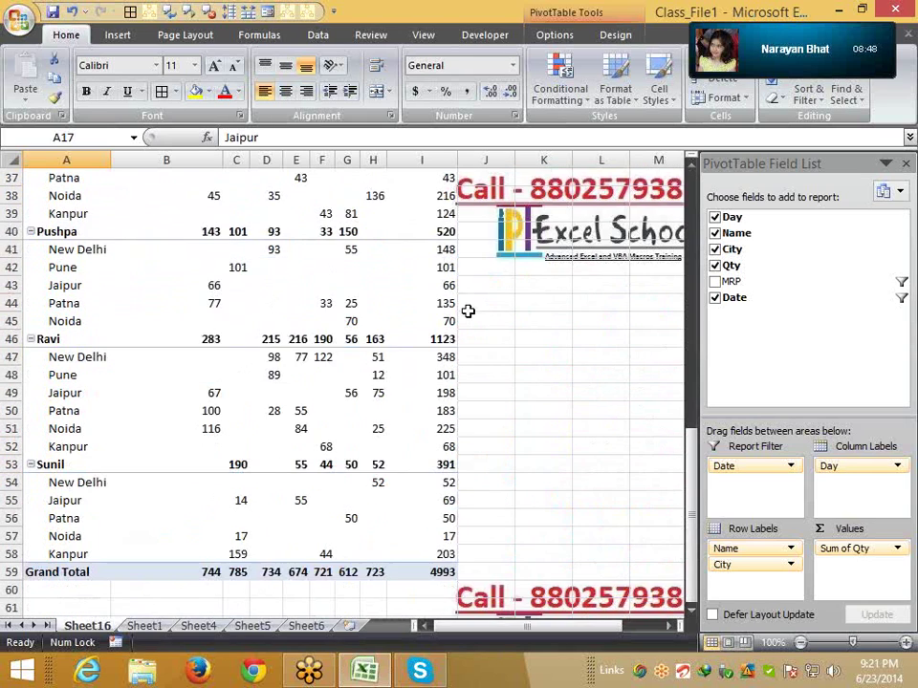
left_click_drag(176, 412, 430, 412)
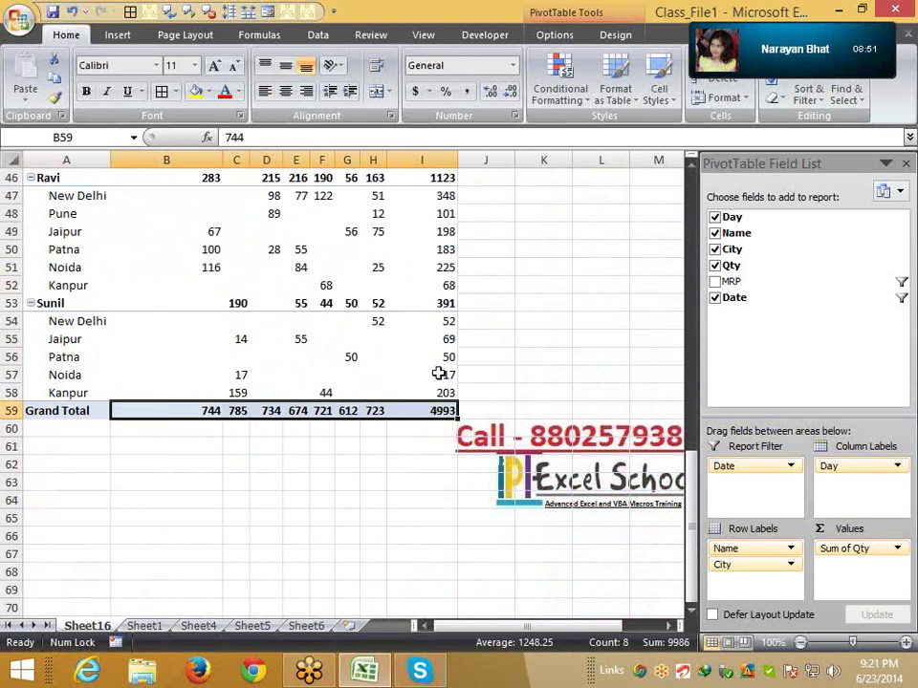
scroll(444, 363, "up", 13)
scroll(450, 340, "up", 2)
left_click_drag(430, 267, 447, 569)
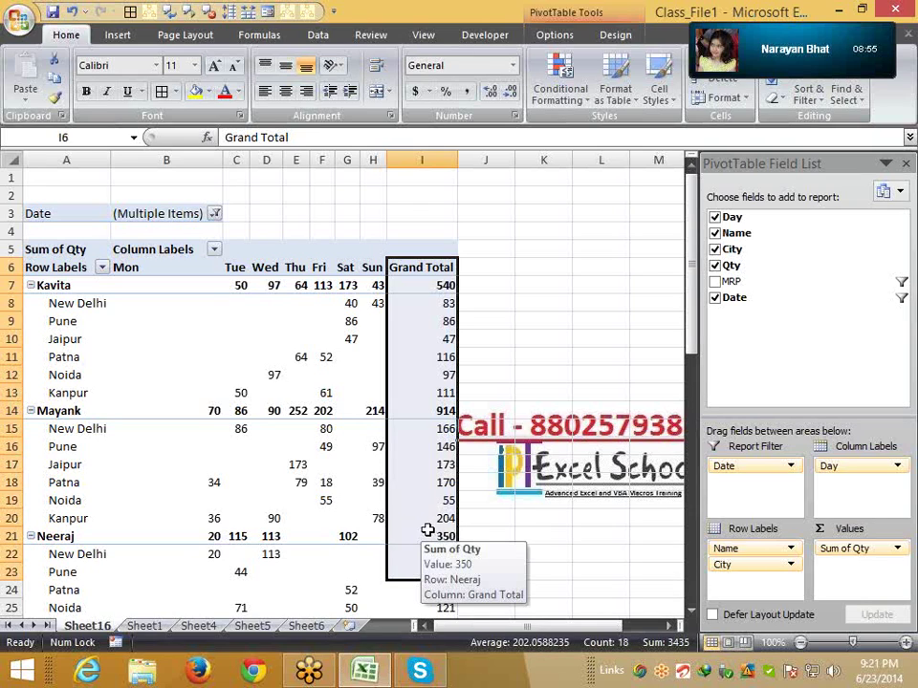
Turn off the subtotals for each name in the pivot
right_click(412, 381)
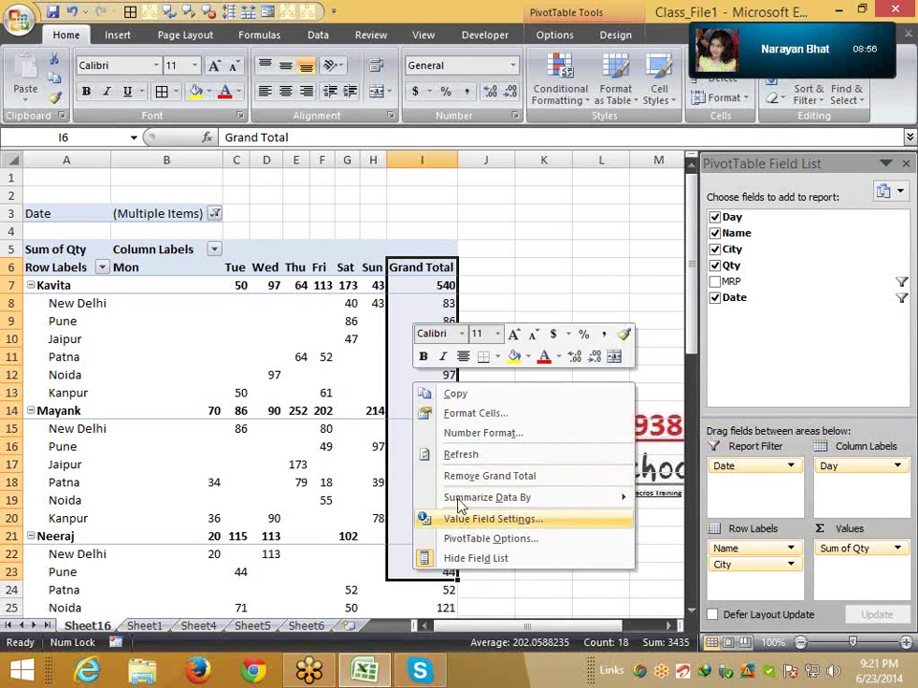
left_click(345, 315)
left_click(346, 322)
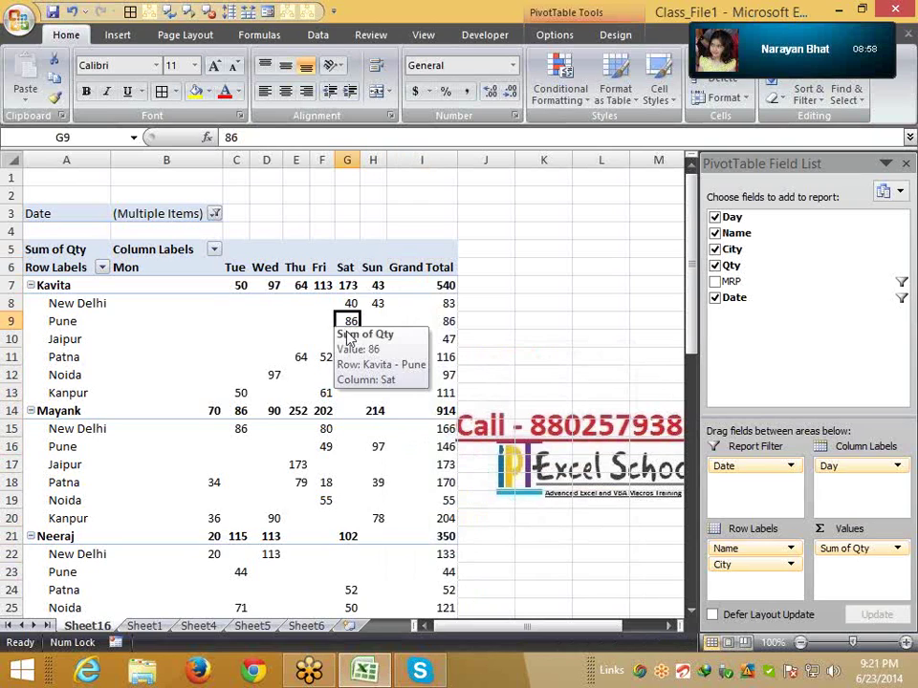
key("Delete")
left_click(463, 382)
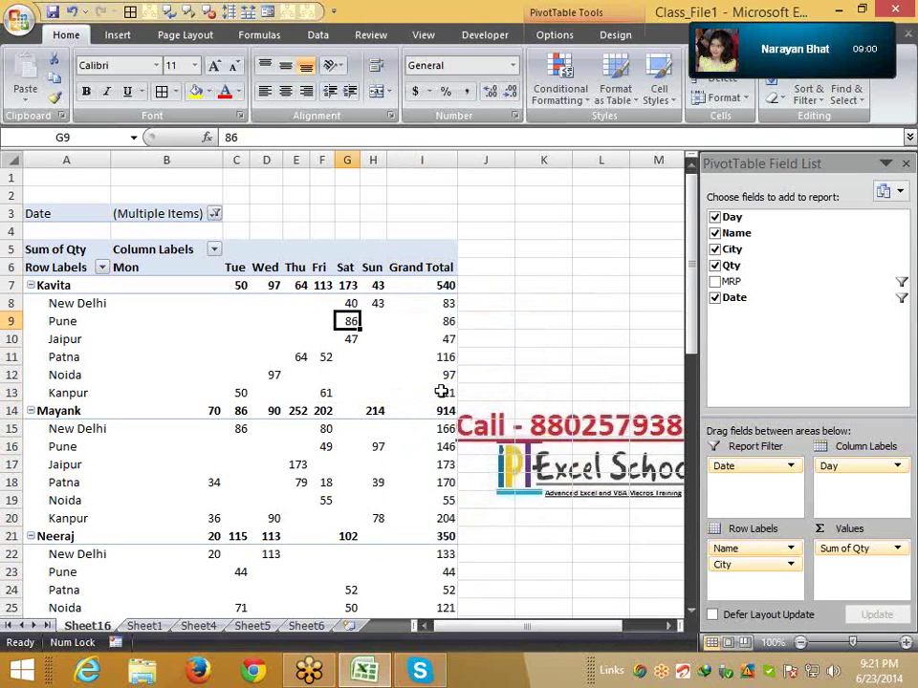
left_click(441, 303)
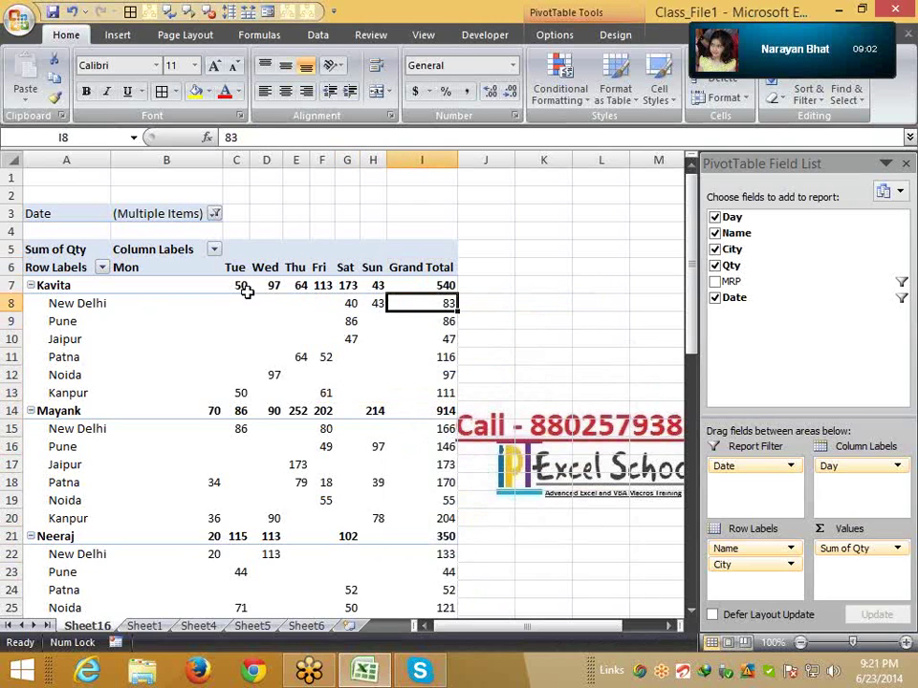
left_click_drag(247, 289, 487, 286)
right_click(69, 286)
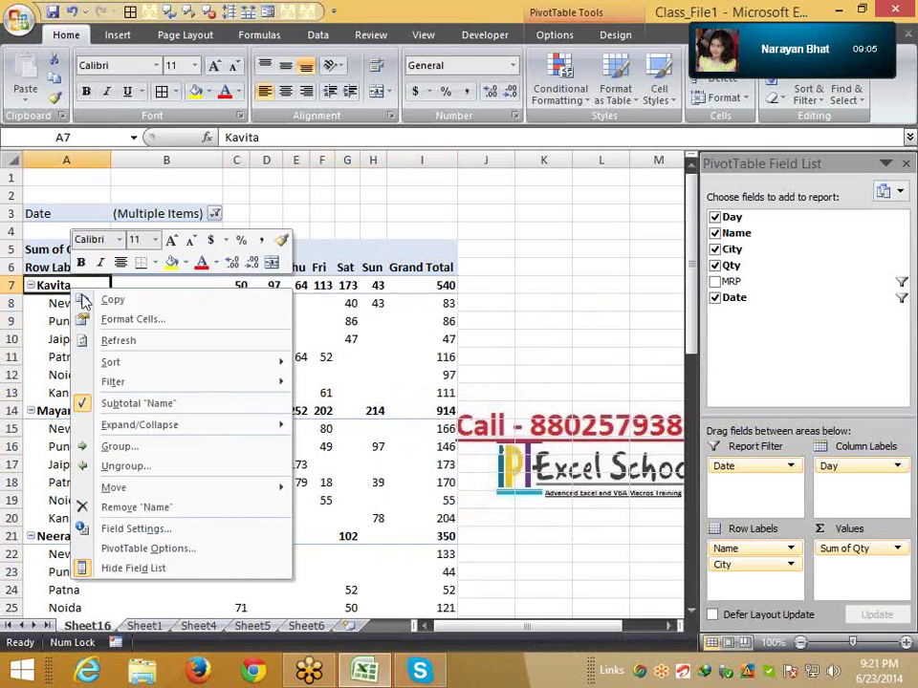
left_click(139, 404)
Review the Grand Total row again now that name subtotals are gone
left_click(432, 176)
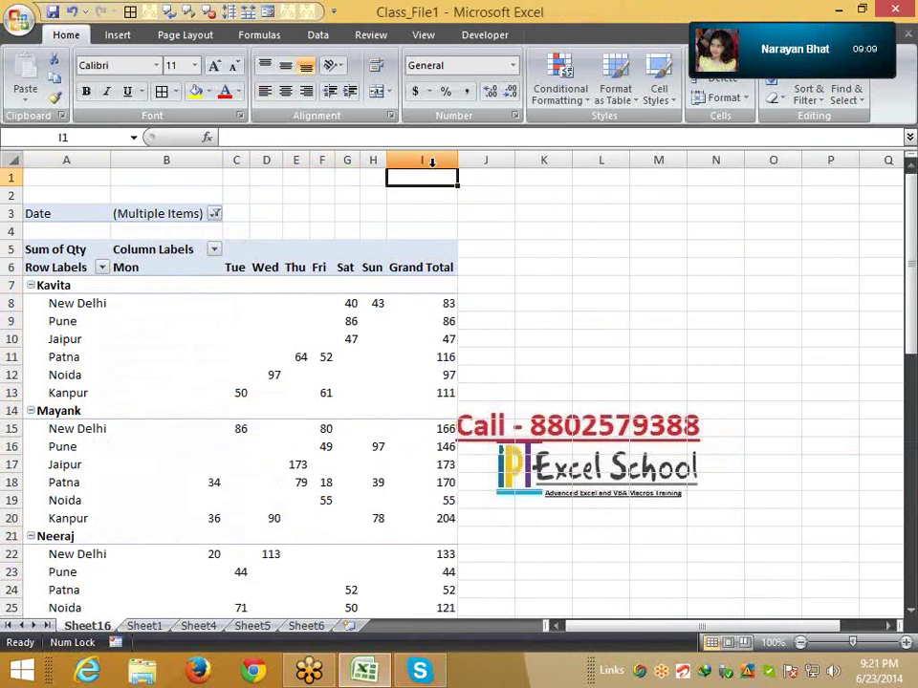
left_click(421, 272)
scroll(411, 382, "down", 12)
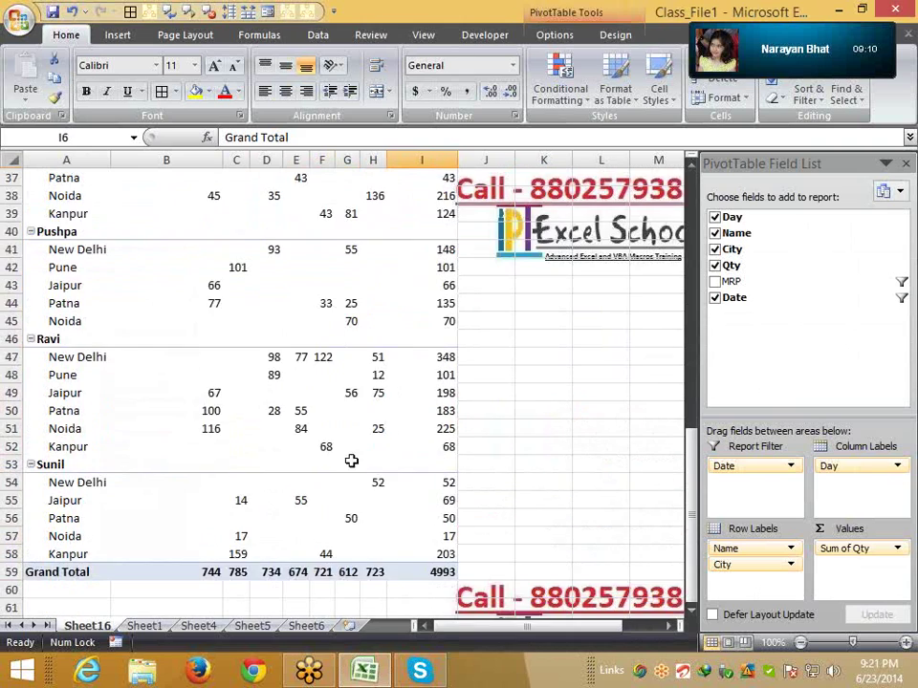
scroll(351, 461, "down", 2)
left_click_drag(180, 463, 460, 461)
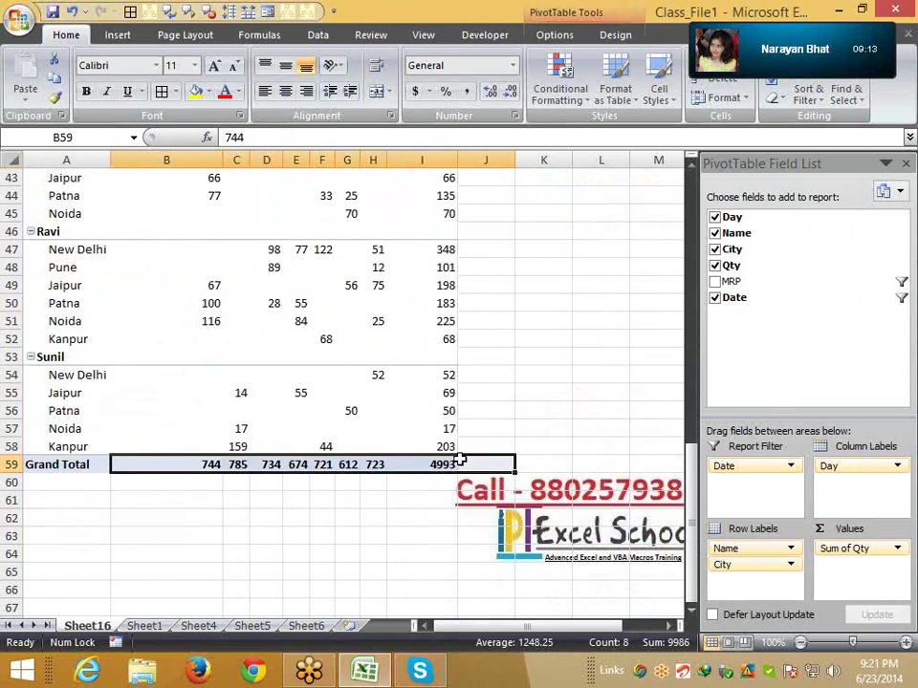
scroll(460, 461, "up", 13)
In PivotTable Options, Totals & Filters, uncheck grand totals for rows and columns
right_click(437, 326)
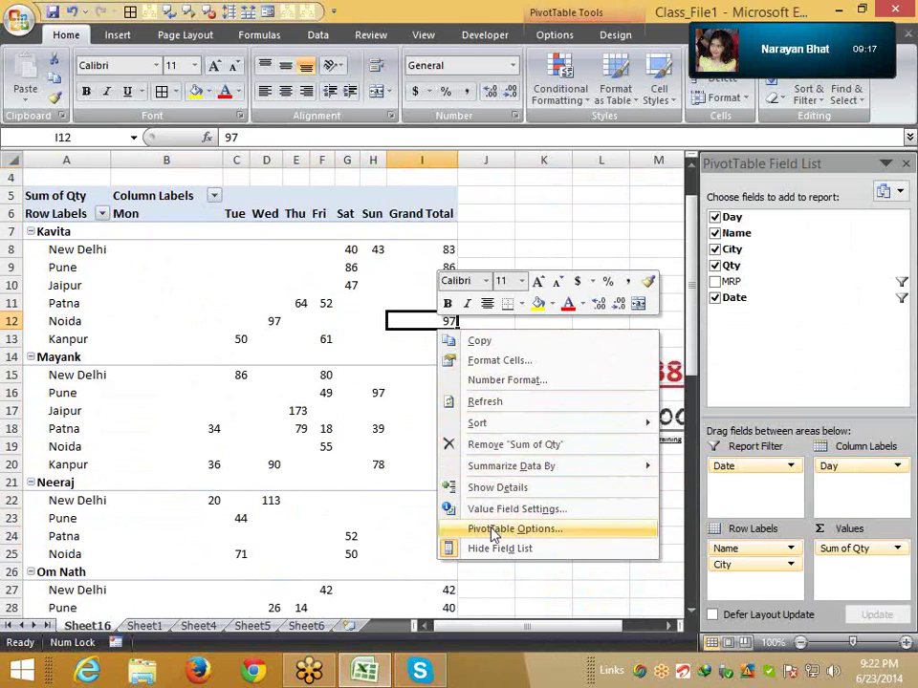
left_click(493, 531)
left_click(409, 330)
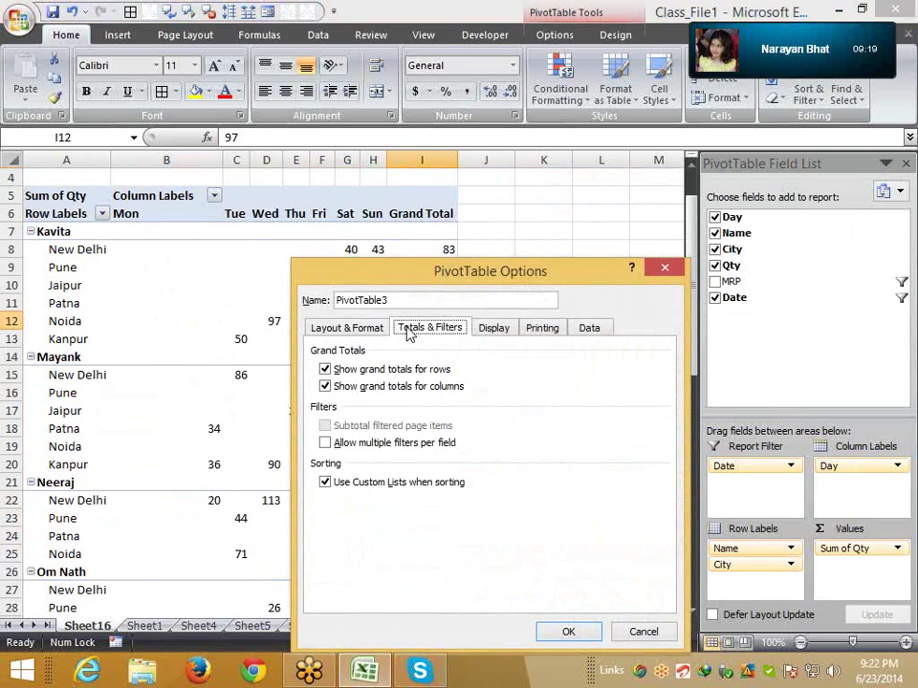
left_click(325, 369)
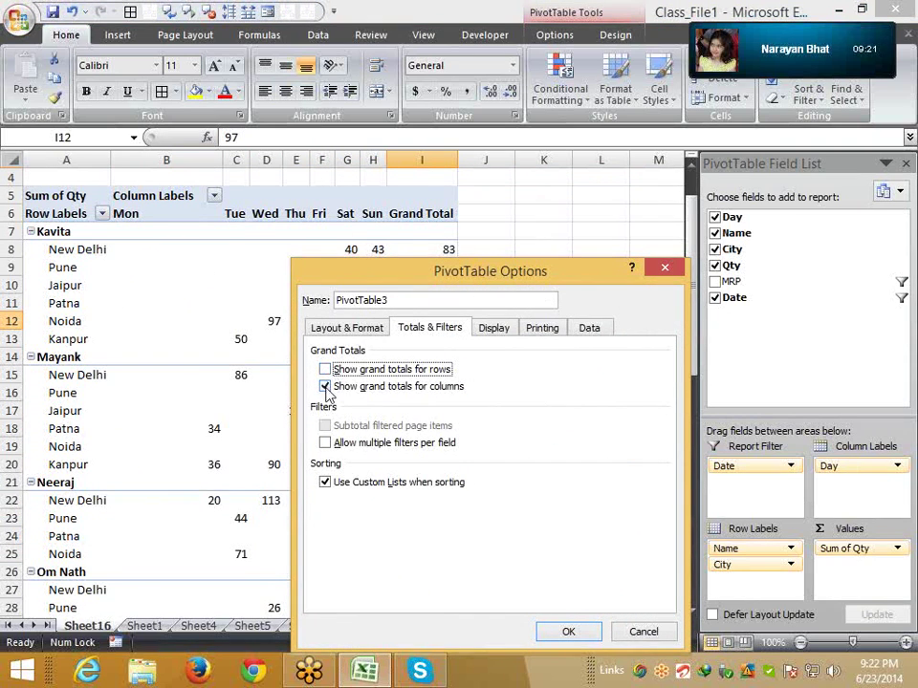
left_click(325, 387)
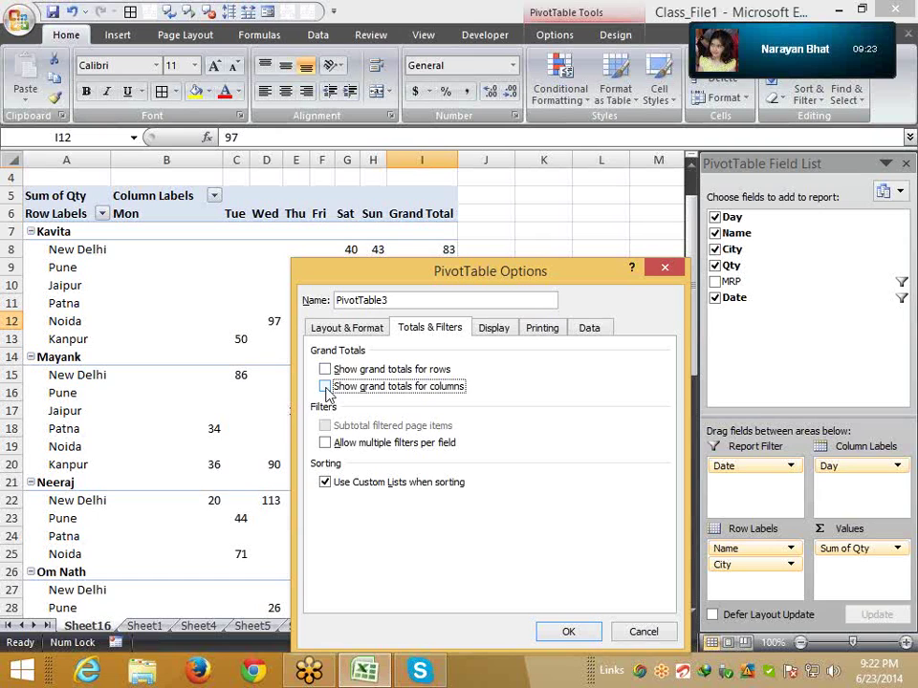
left_click(568, 630)
scroll(326, 457, "down", 6)
scroll(326, 457, "down", 7)
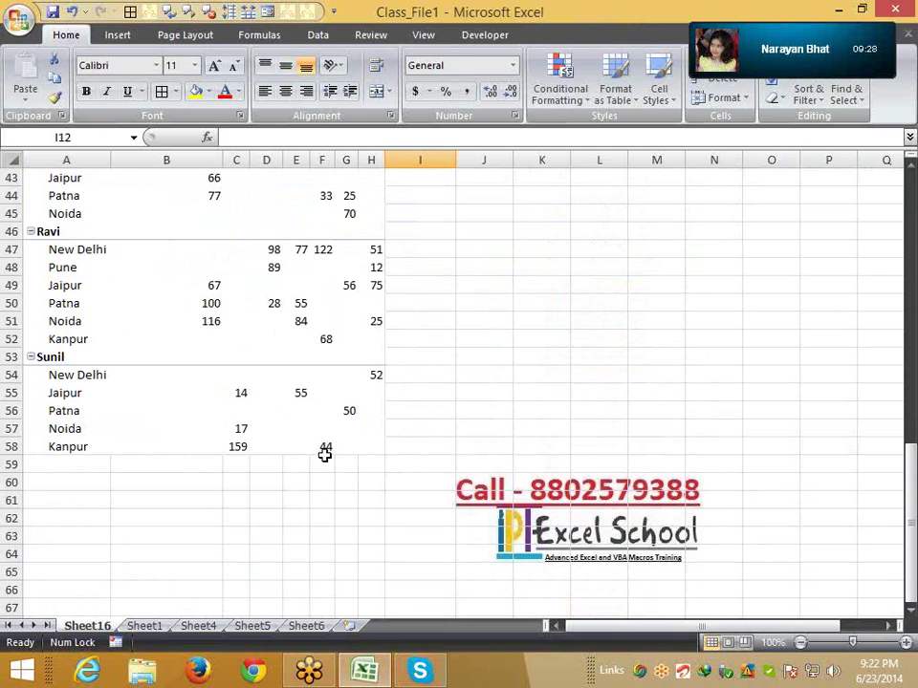
scroll(325, 456, "up", 14)
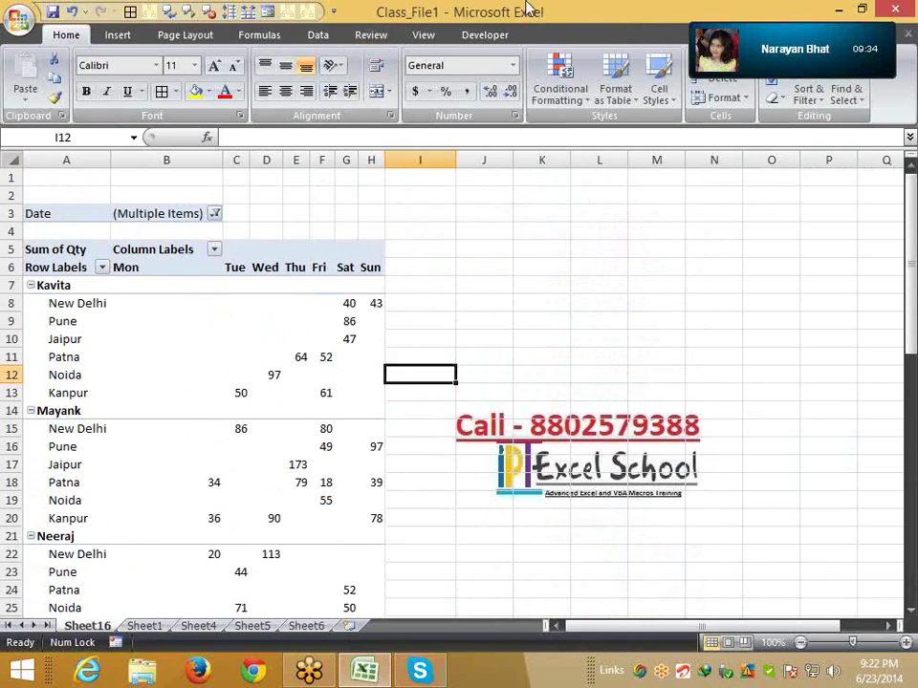
Select the pivot range A7:H23 and leave its borders unchanged, returning to PivotTable Tools
left_click(273, 323)
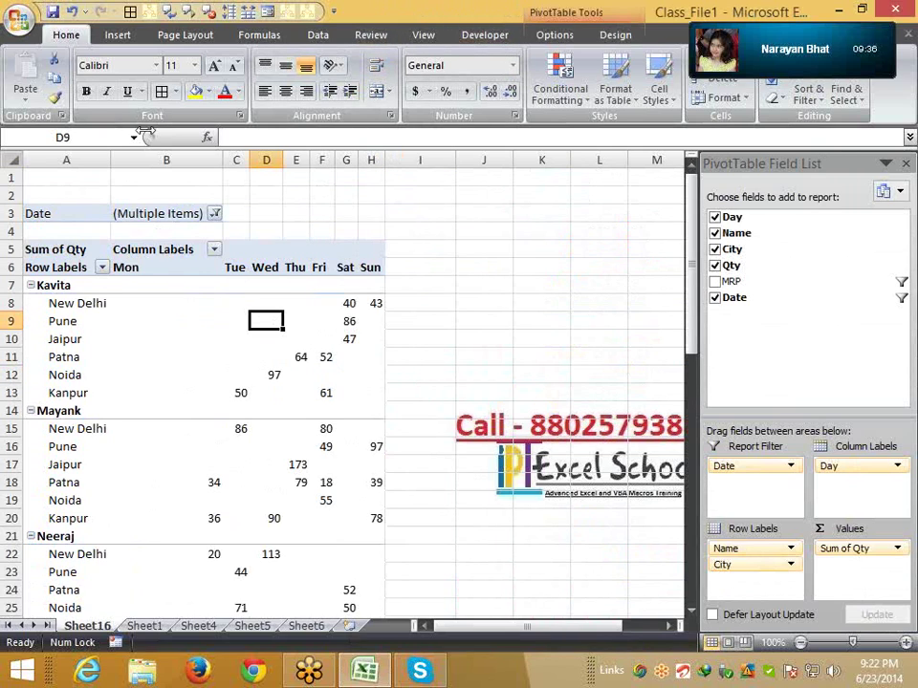
left_click_drag(65, 287, 364, 572)
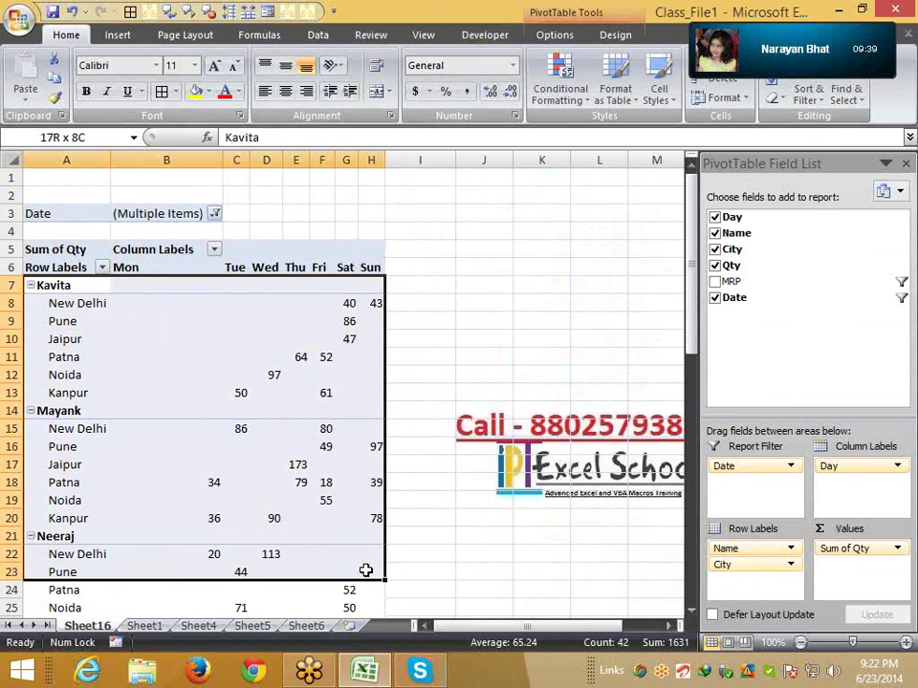
left_click(176, 91)
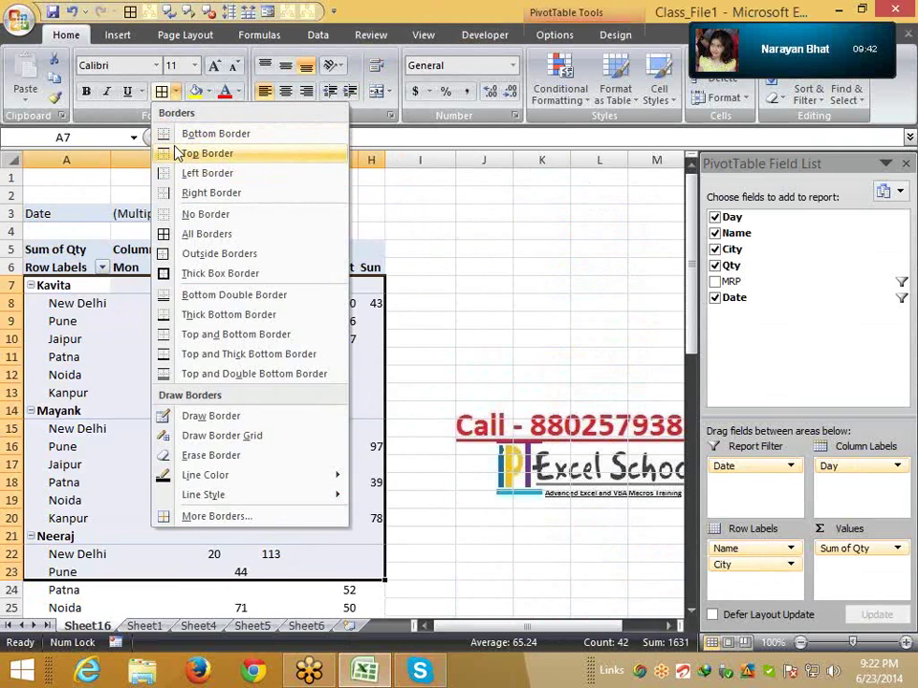
left_click(114, 285)
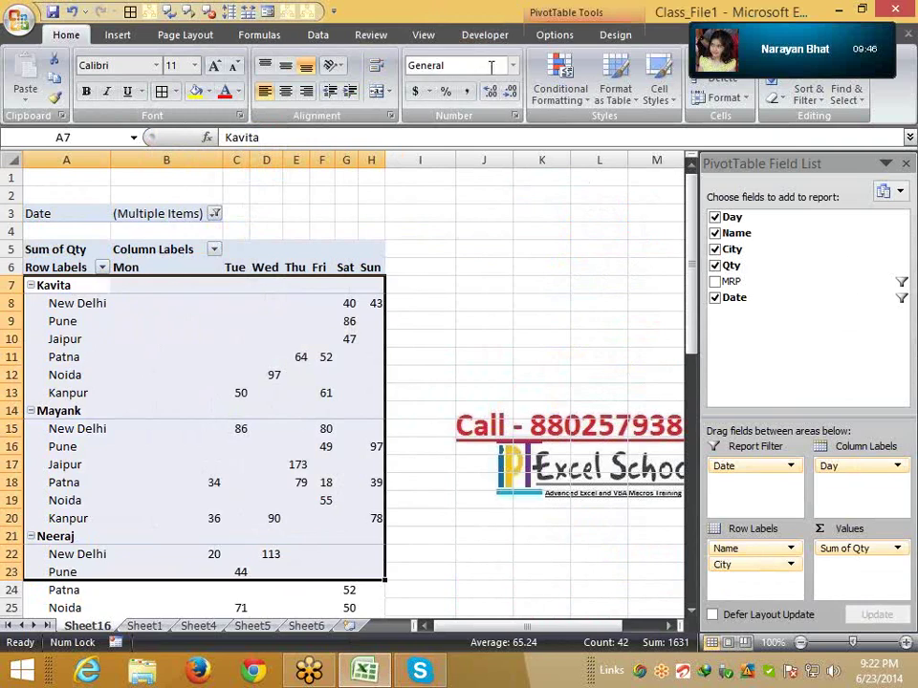
left_click(572, 35)
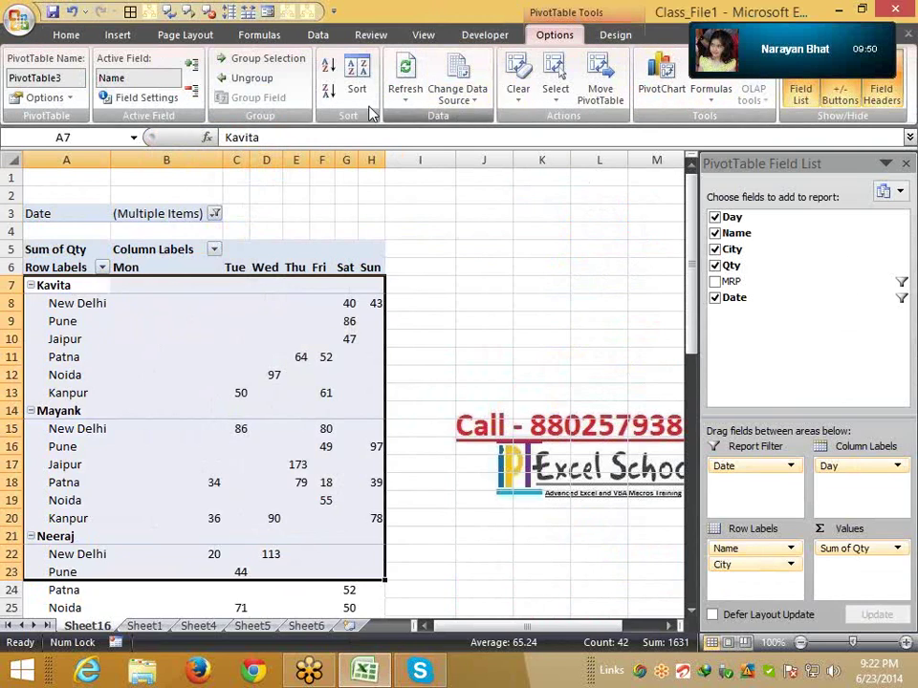
Try a plain light and a red medium style, then settle on the light orange PivotTable style
left_click(620, 36)
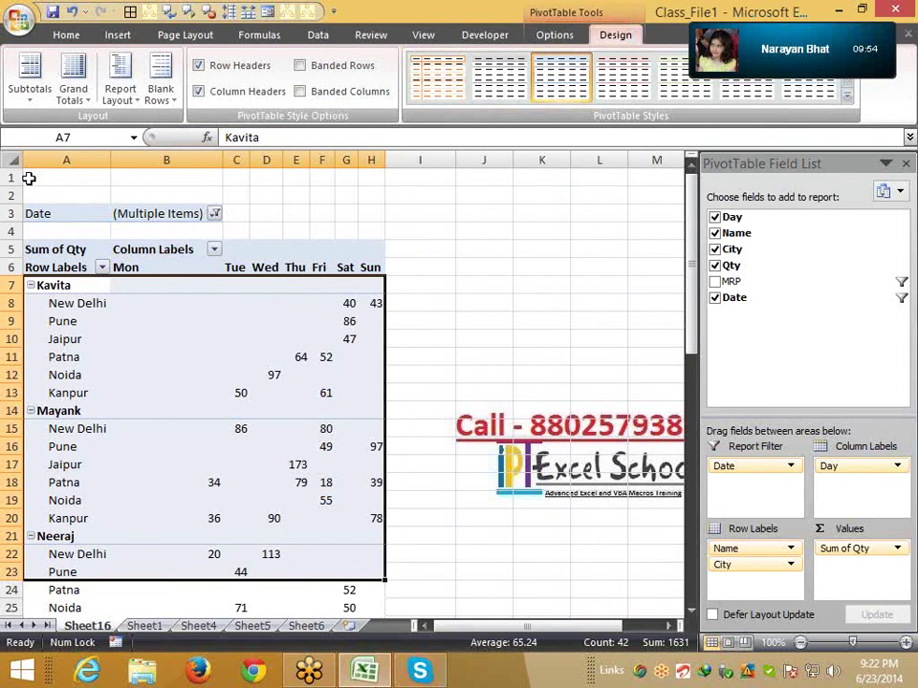
left_click(683, 77)
left_click(846, 96)
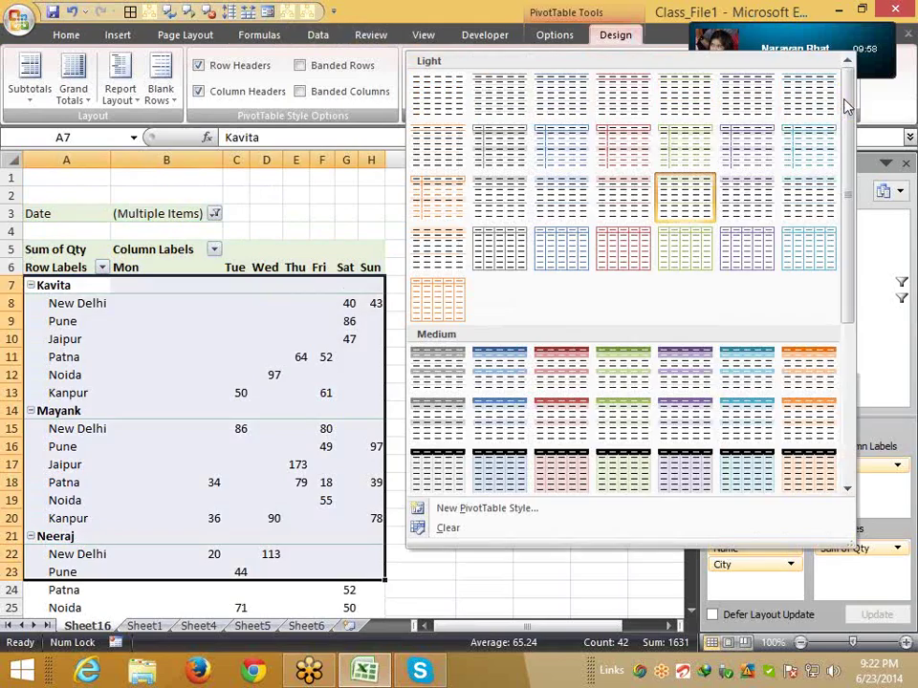
left_click(563, 383)
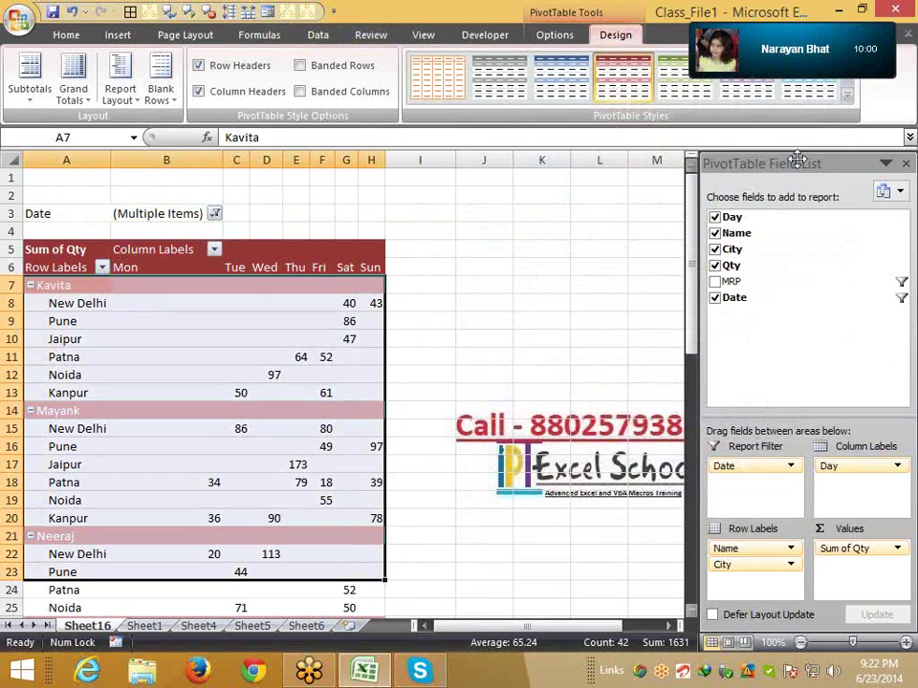
left_click(846, 97)
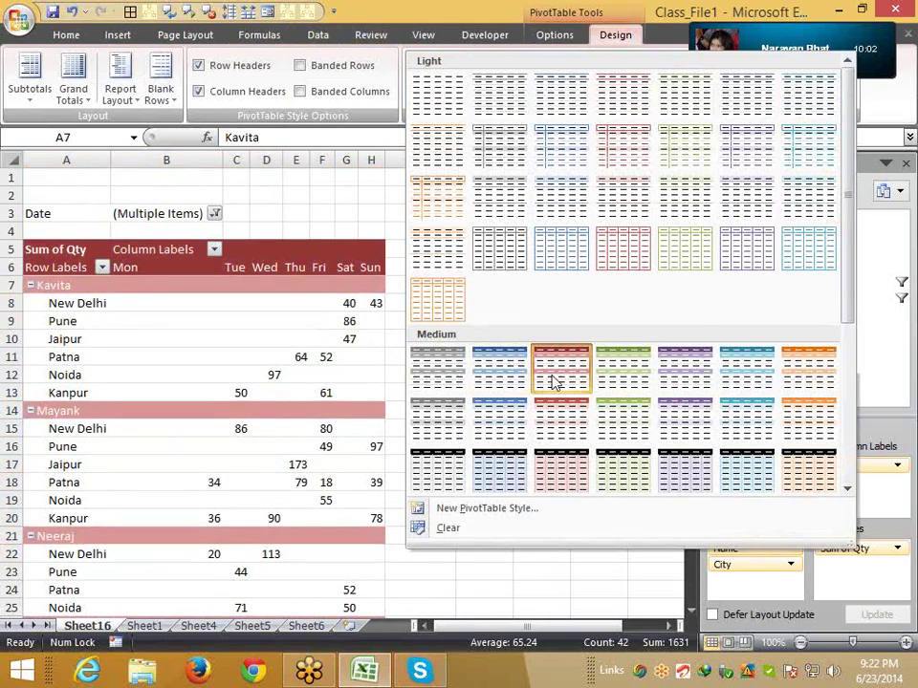
left_click(556, 377)
left_click(845, 98)
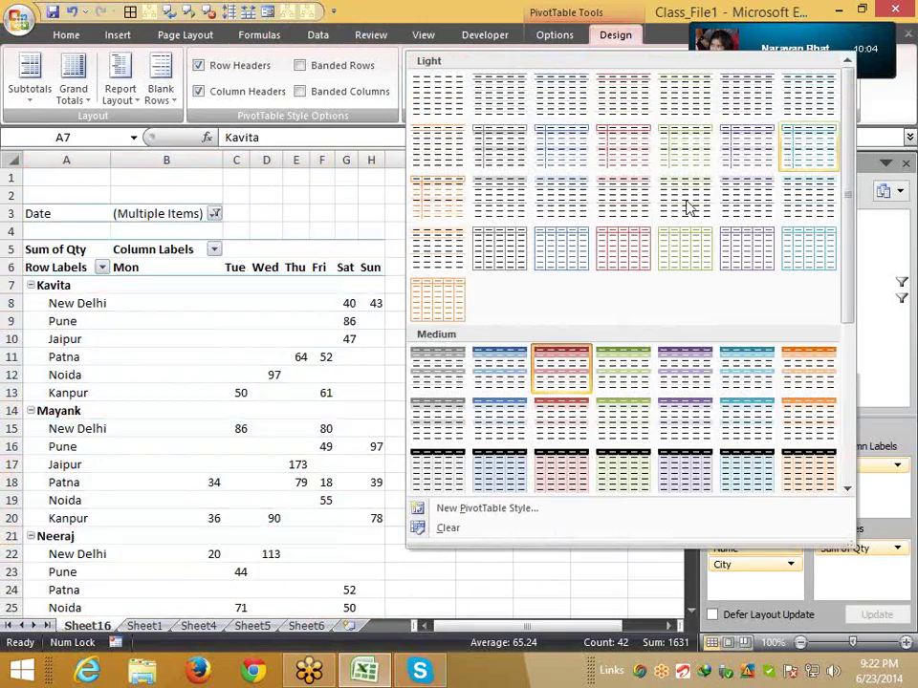
left_click(415, 312)
scroll(409, 320, "down", 18)
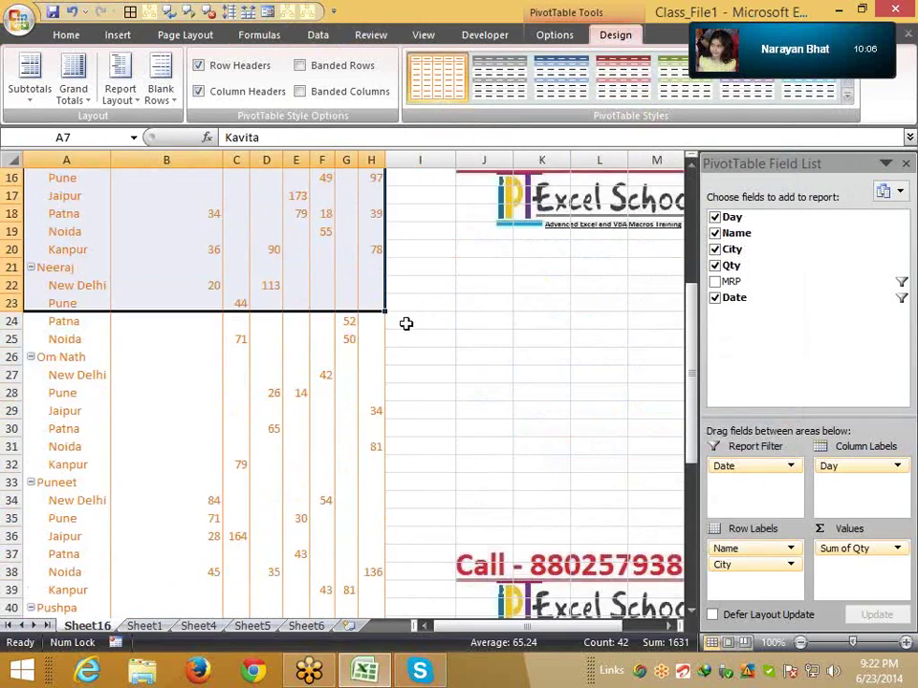
scroll(398, 324, "up", 4)
scroll(397, 322, "up", 14)
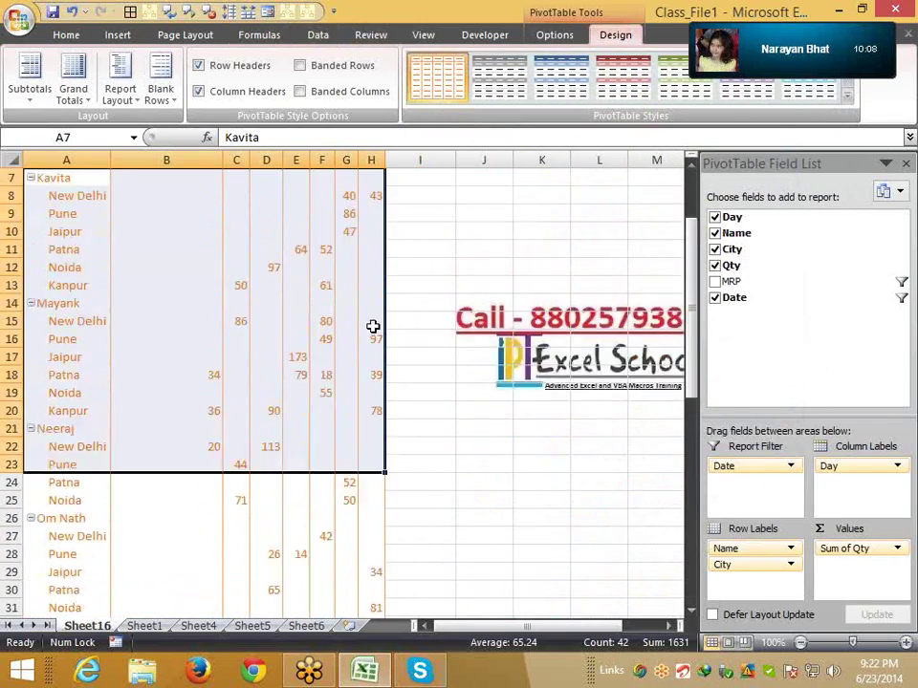
Check the Home and Design tabs, then click cell K7 to deselect the finished pivot
left_click(66, 34)
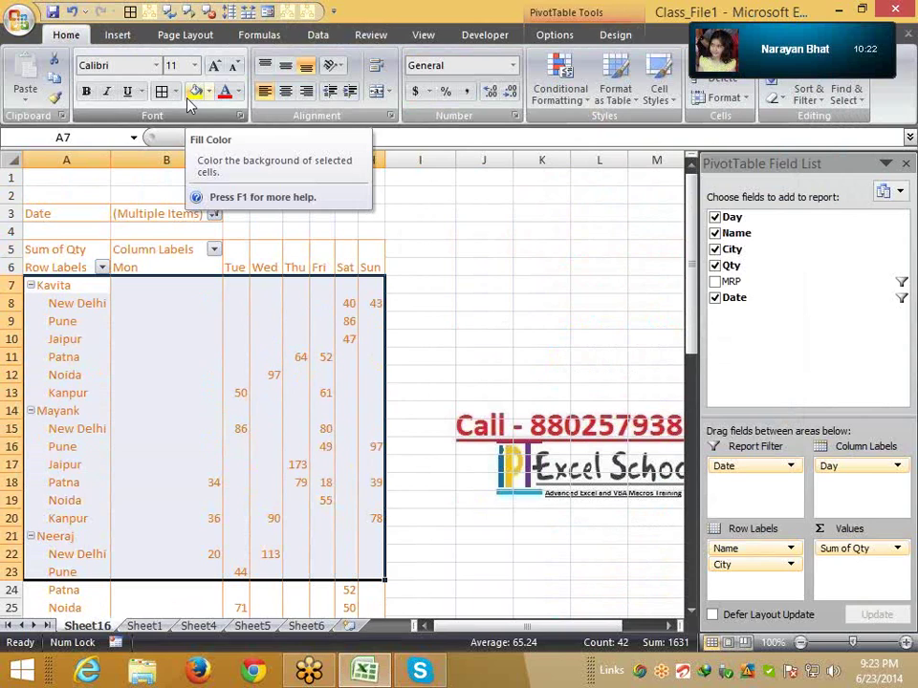
left_click(613, 36)
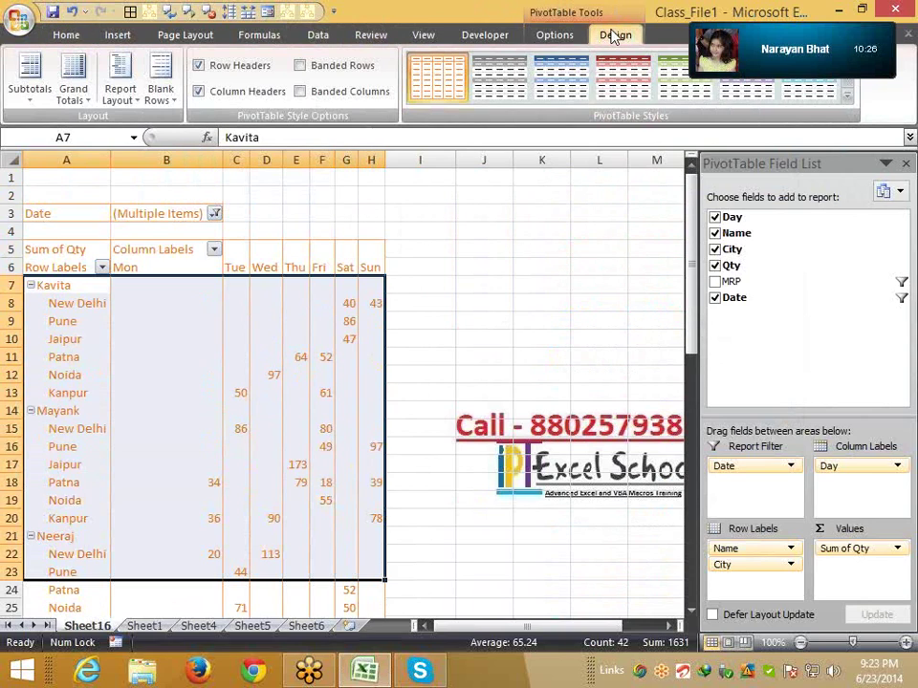
mouse_move(302, 288)
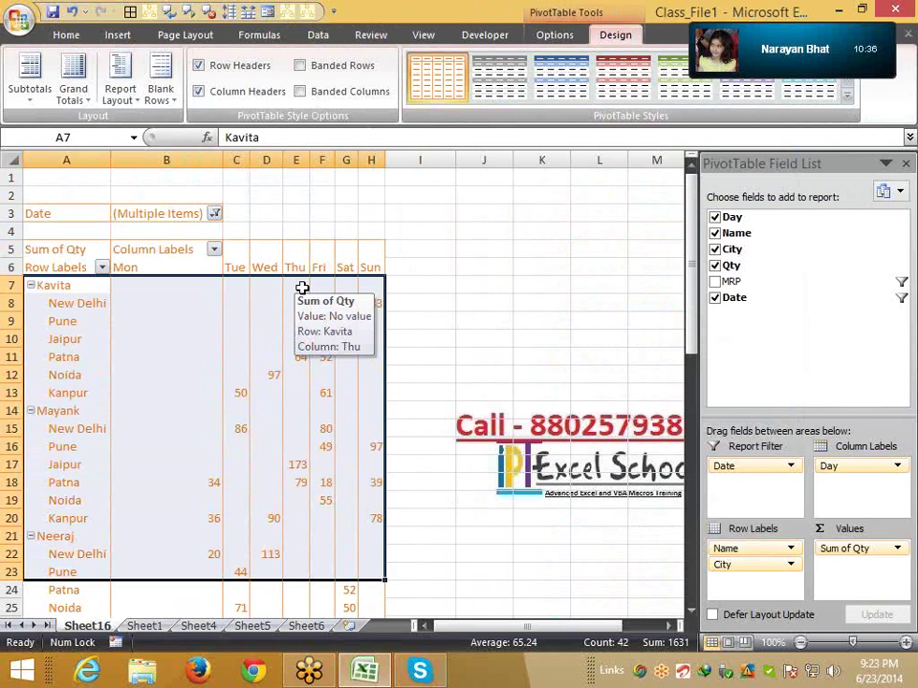
left_click(524, 283)
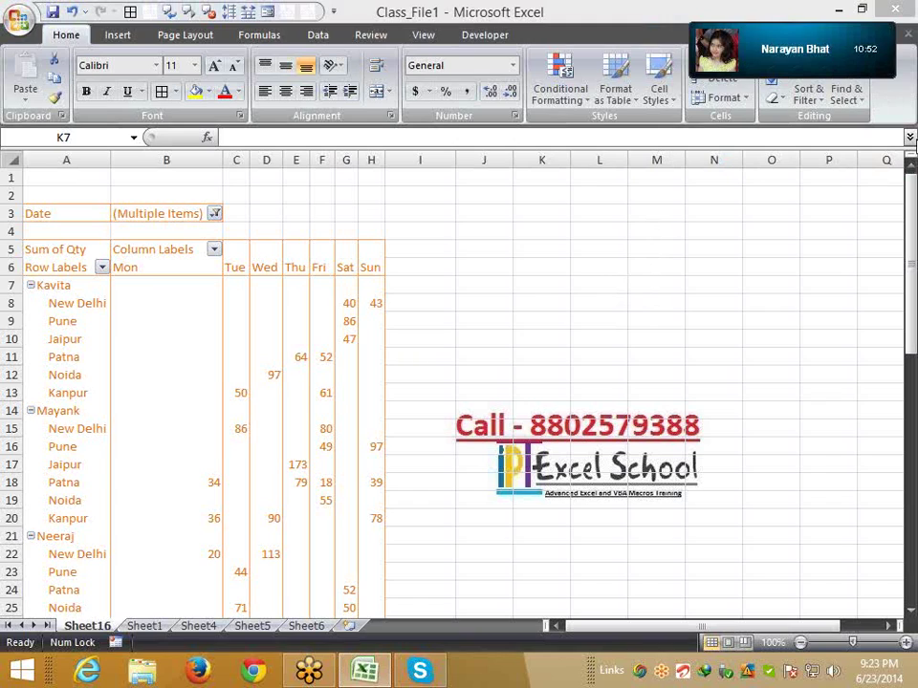
left_click(908, 135)
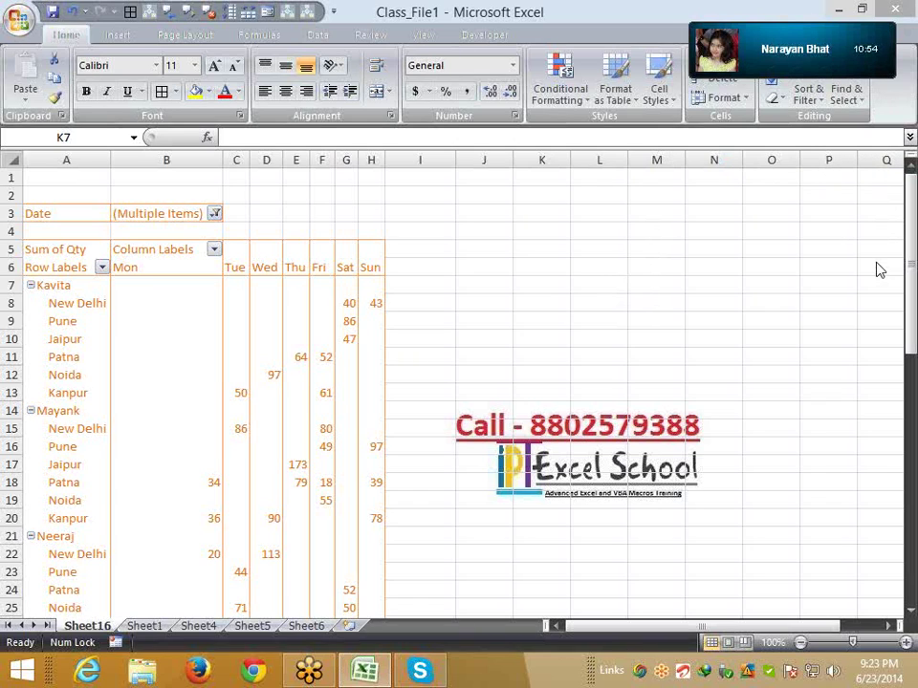